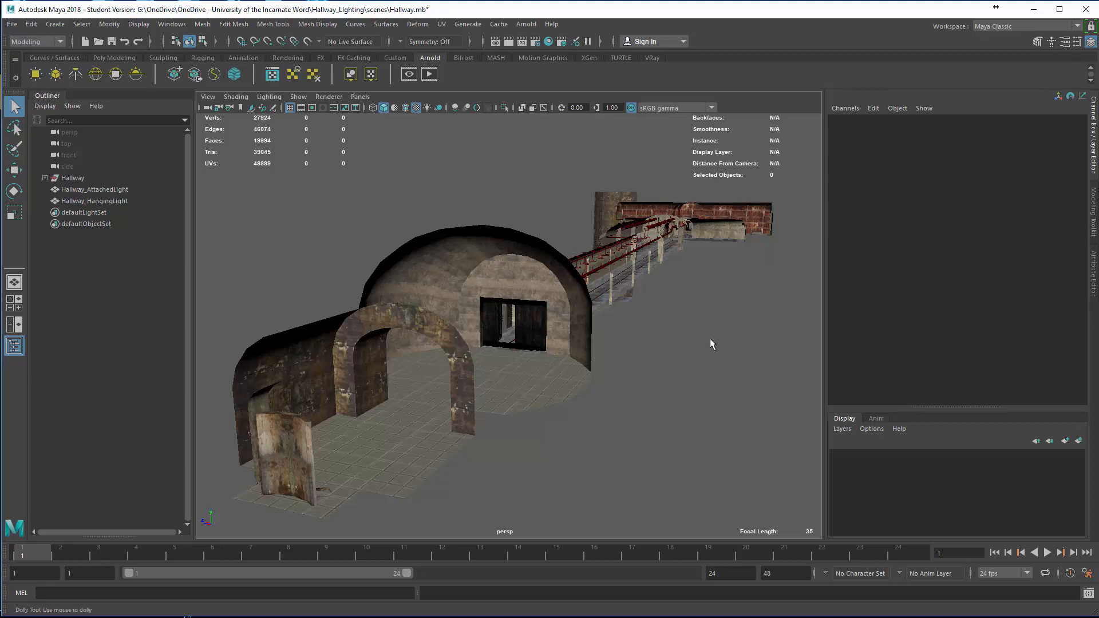
Examine the hallway scene, checking the entry dome and the south arch hallway as individual meshes
right_click_drag(710, 338, 707, 341, "alt")
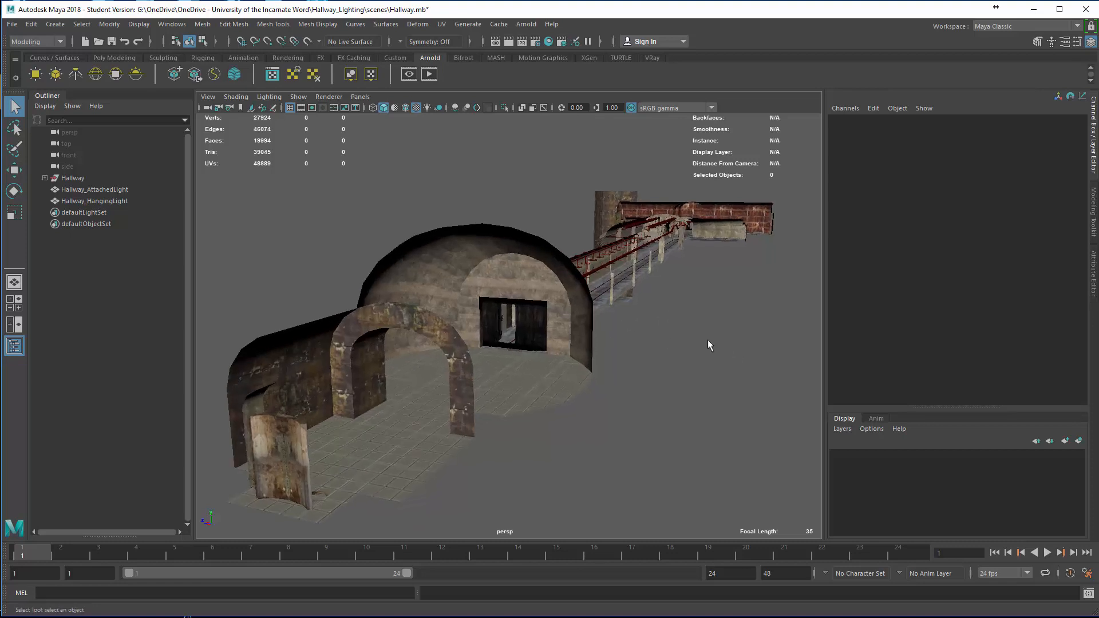
middle_click_drag(707, 340, 712, 337, "alt")
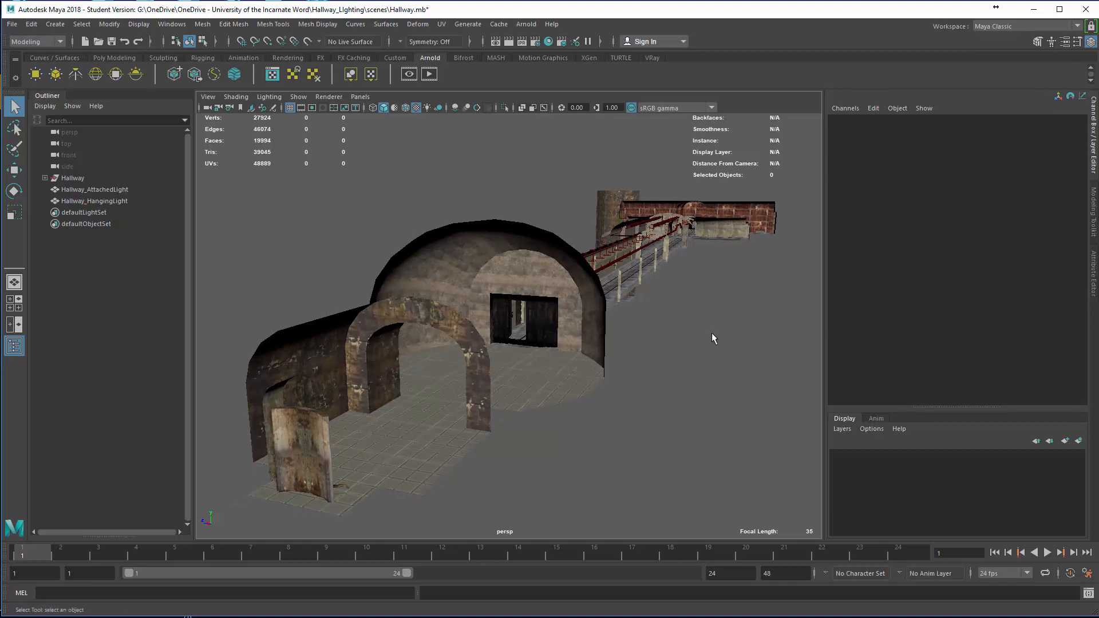
left_click(598, 319)
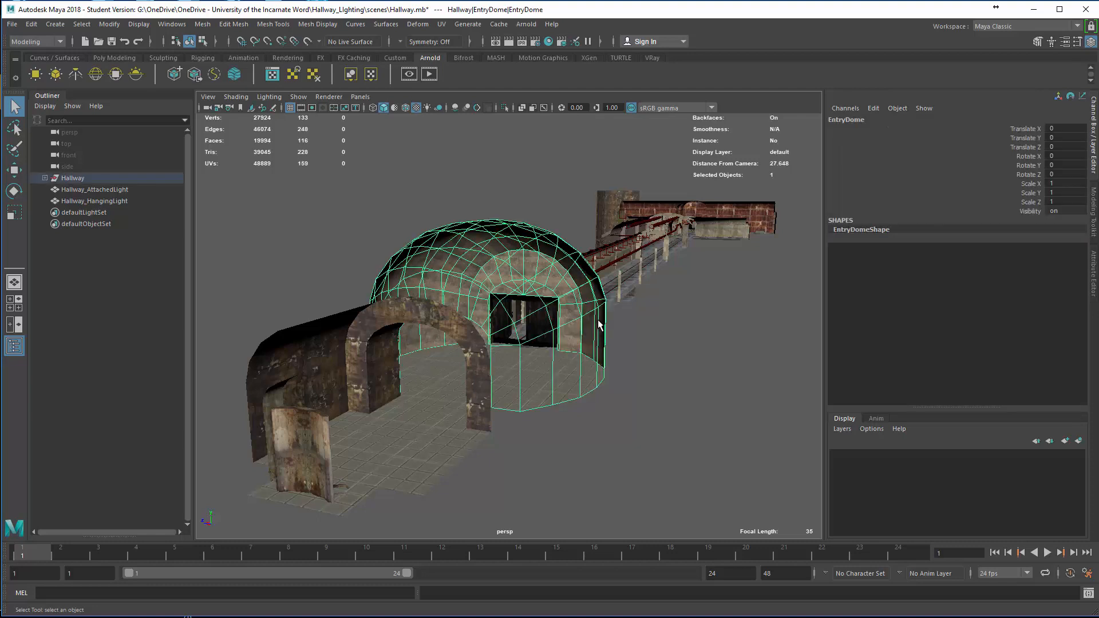
left_click(627, 275)
right_click_drag(574, 316, 558, 268, "alt")
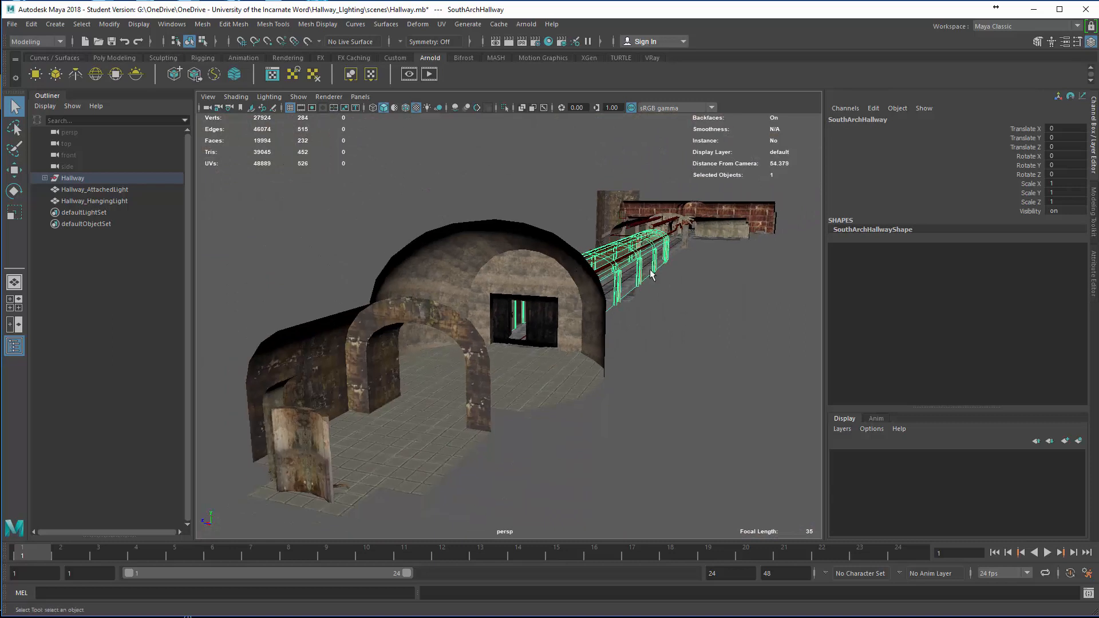
left_click_drag(671, 282, 706, 283, "alt")
right_click_drag(710, 282, 699, 281, "alt")
middle_click_drag(699, 281, 703, 281, "alt")
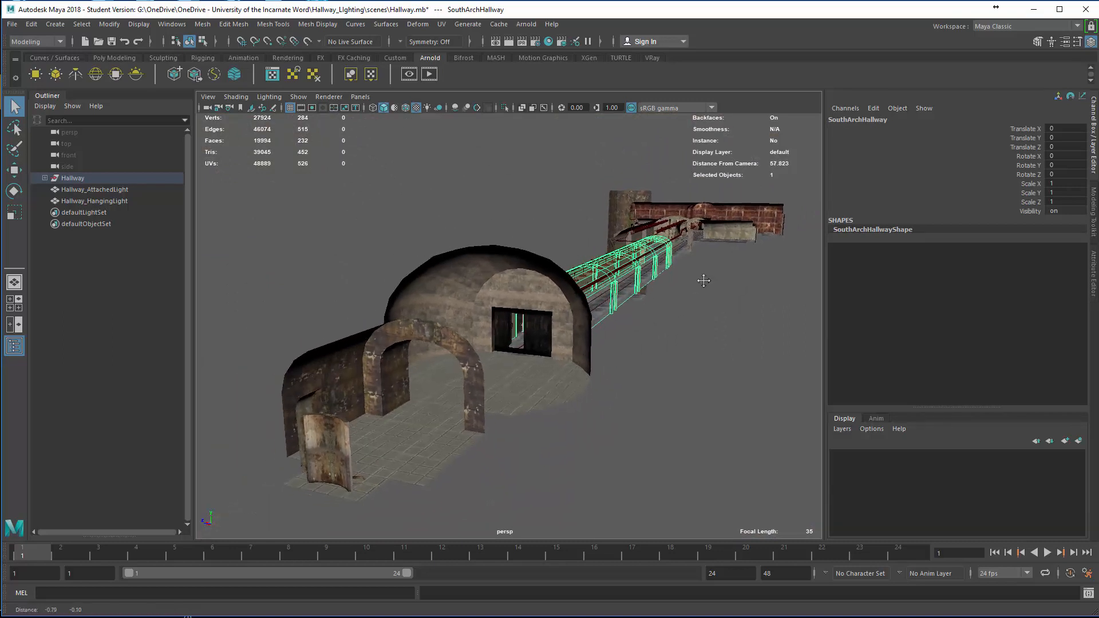
mouse_move(652, 314)
right_mouse_down("alt")
mouse_move(665, 309)
mouse_move(656, 312)
right_mouse_up("alt")
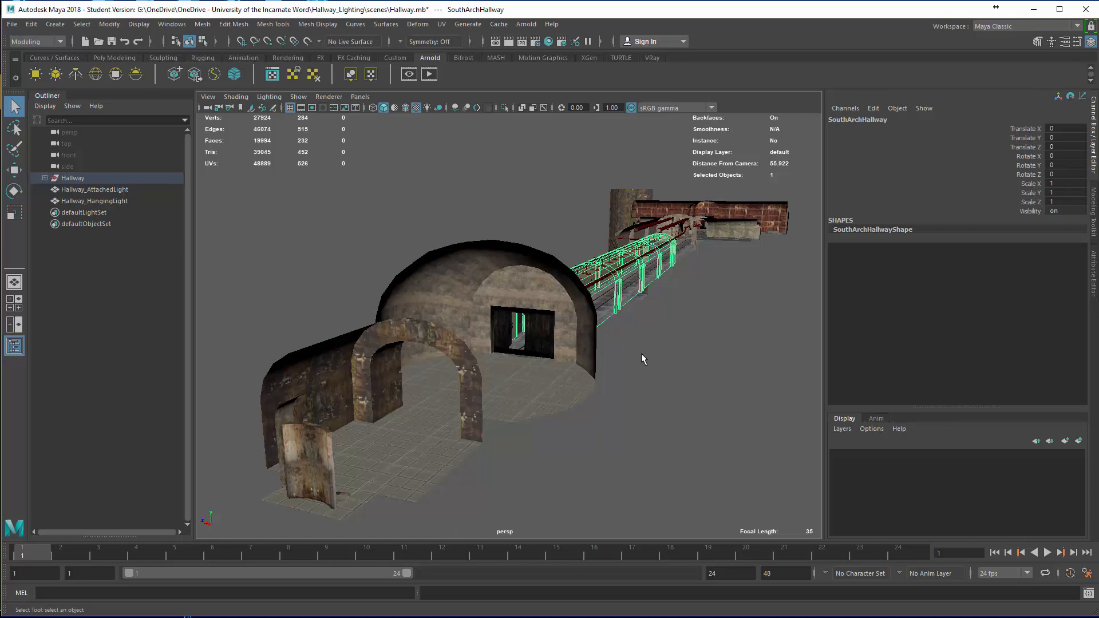
scroll(662, 355, "down", 2)
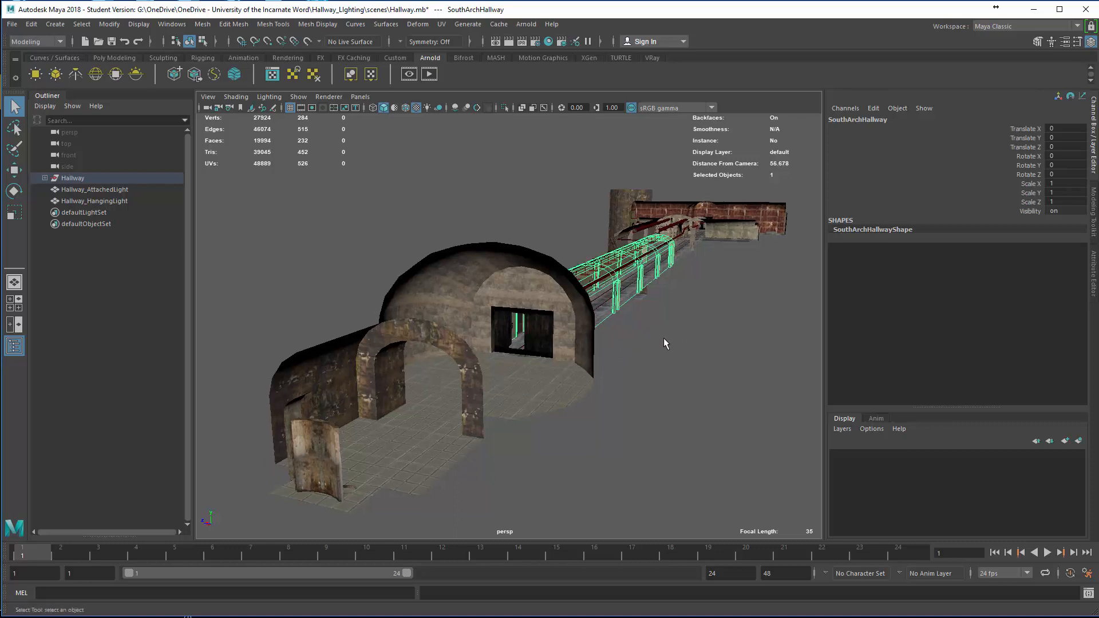
left_click(343, 259)
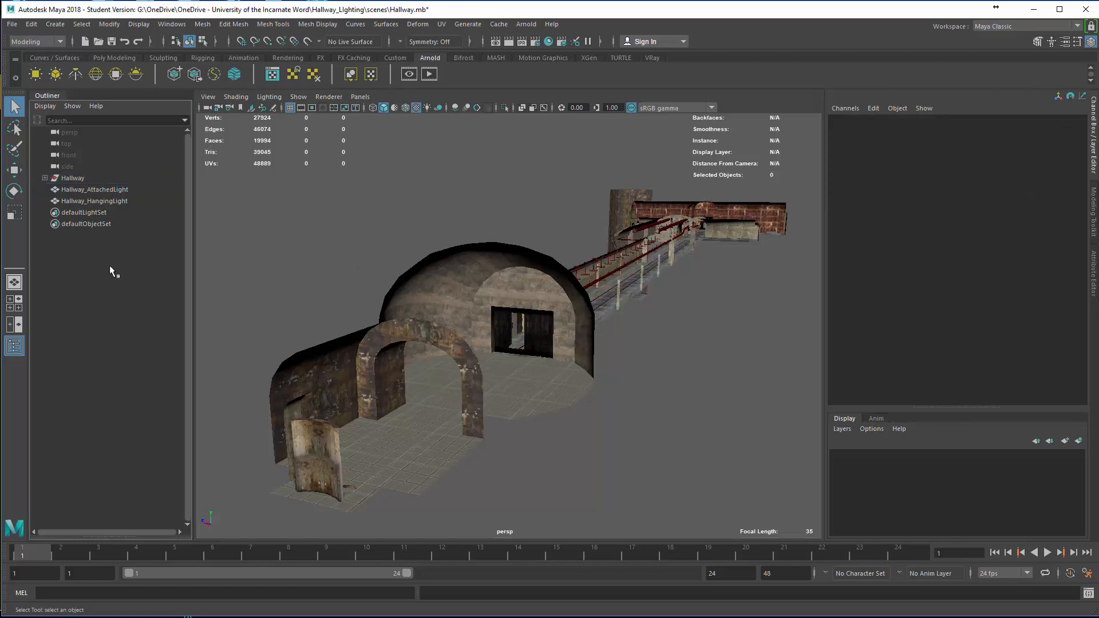
Open the Export Selection settings for the whole Hallway group with FBX export as the file type
left_click(67, 179)
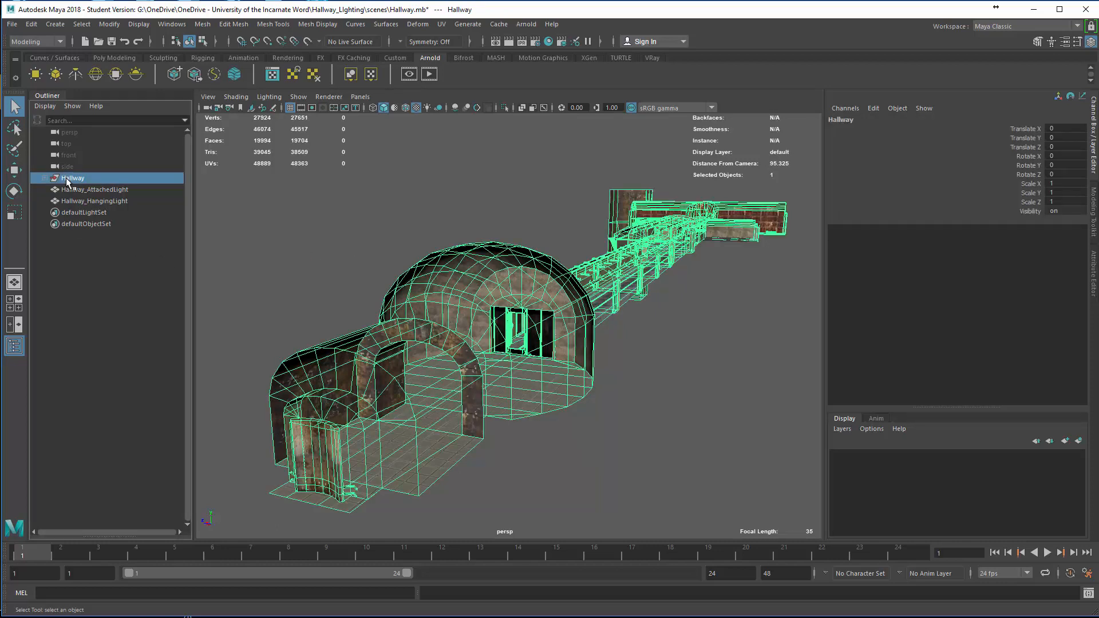
left_click(11, 24)
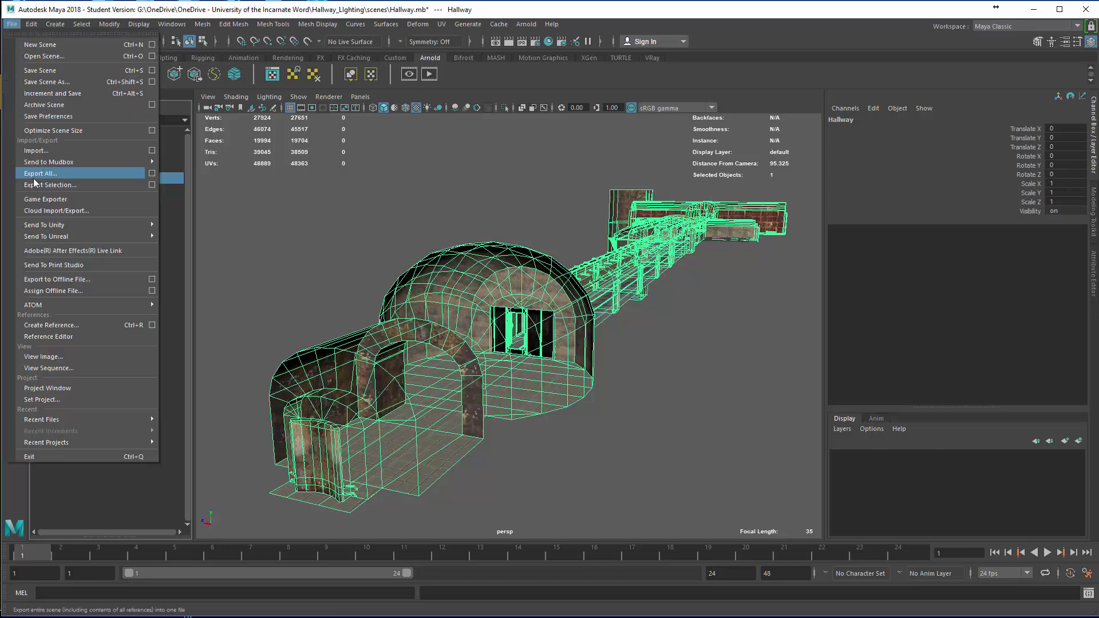
mouse_move(52, 235)
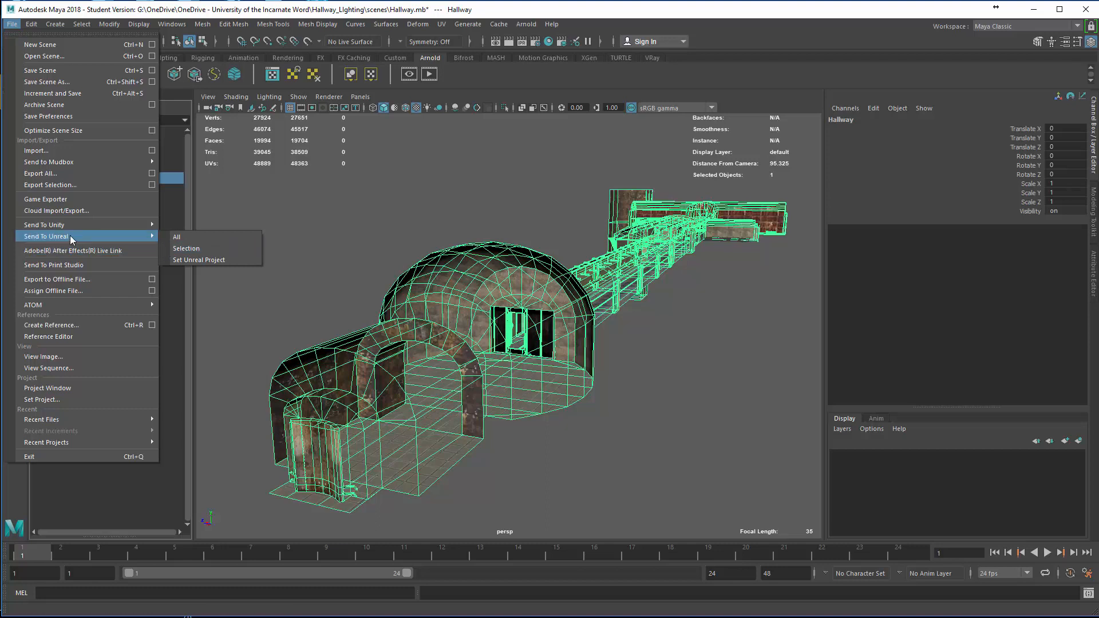
left_click(74, 188)
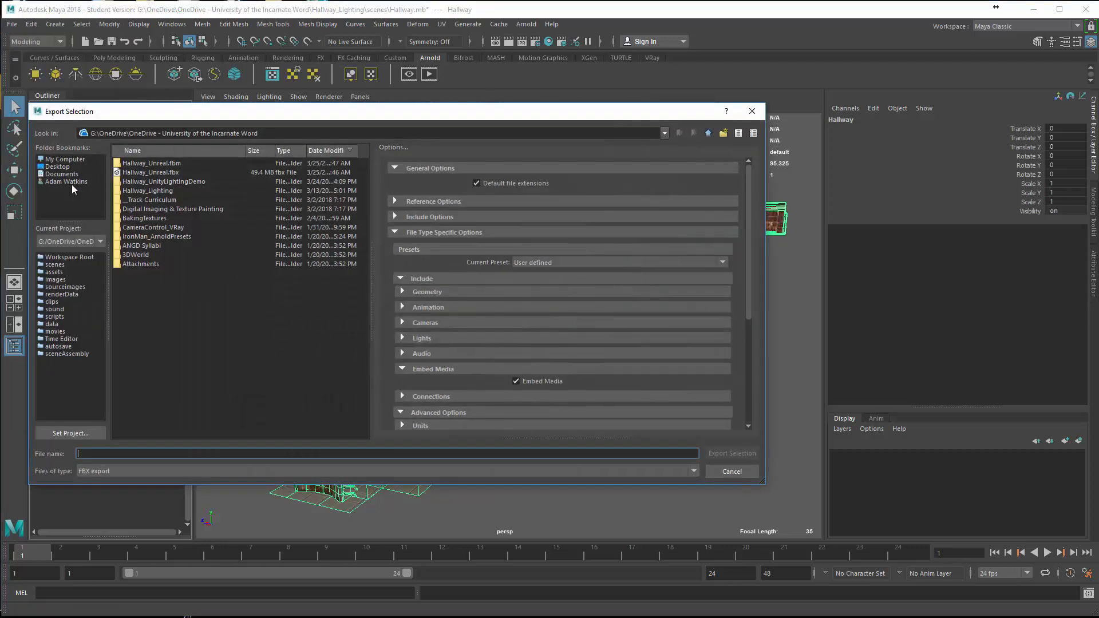
left_click(132, 471)
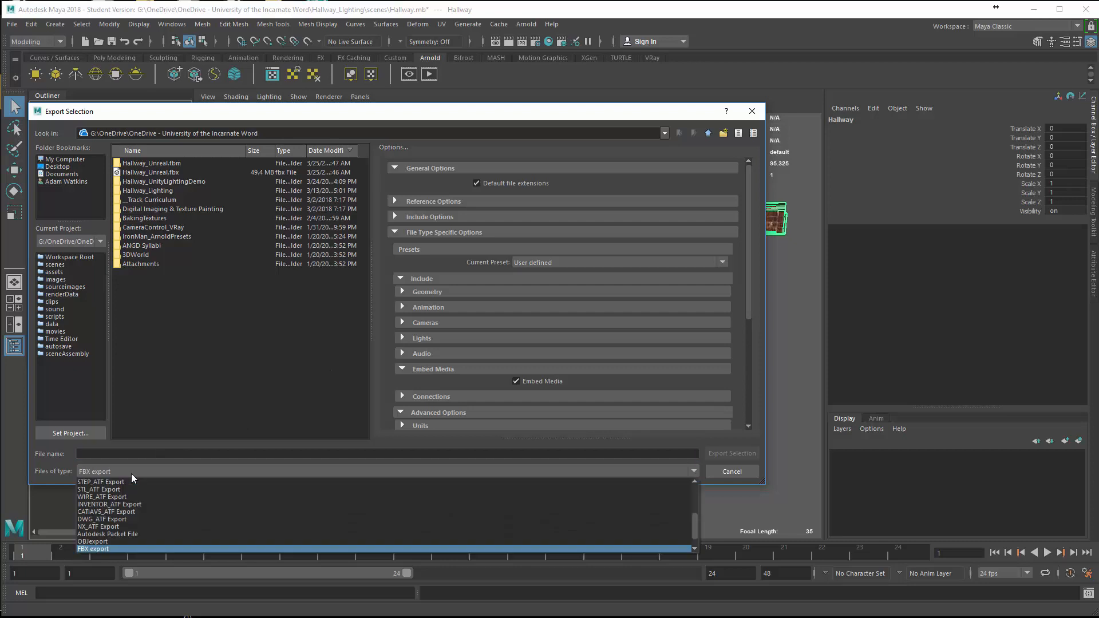
left_click(105, 549)
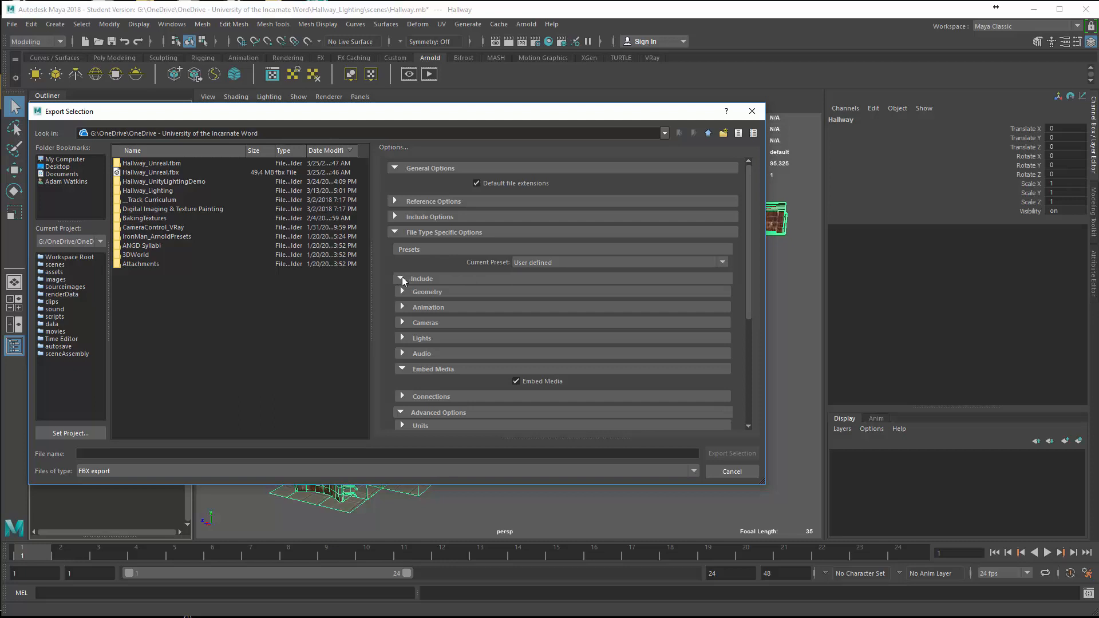
Review the FBX export's geometry, animation, cameras, lights and audio options
left_click(403, 292)
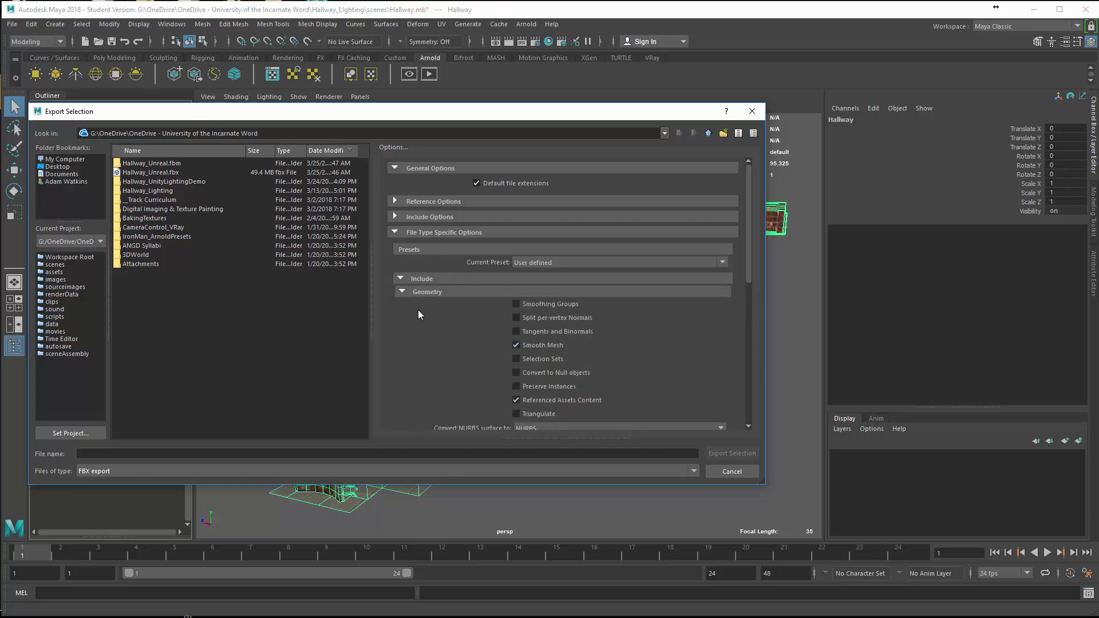
left_click(402, 293)
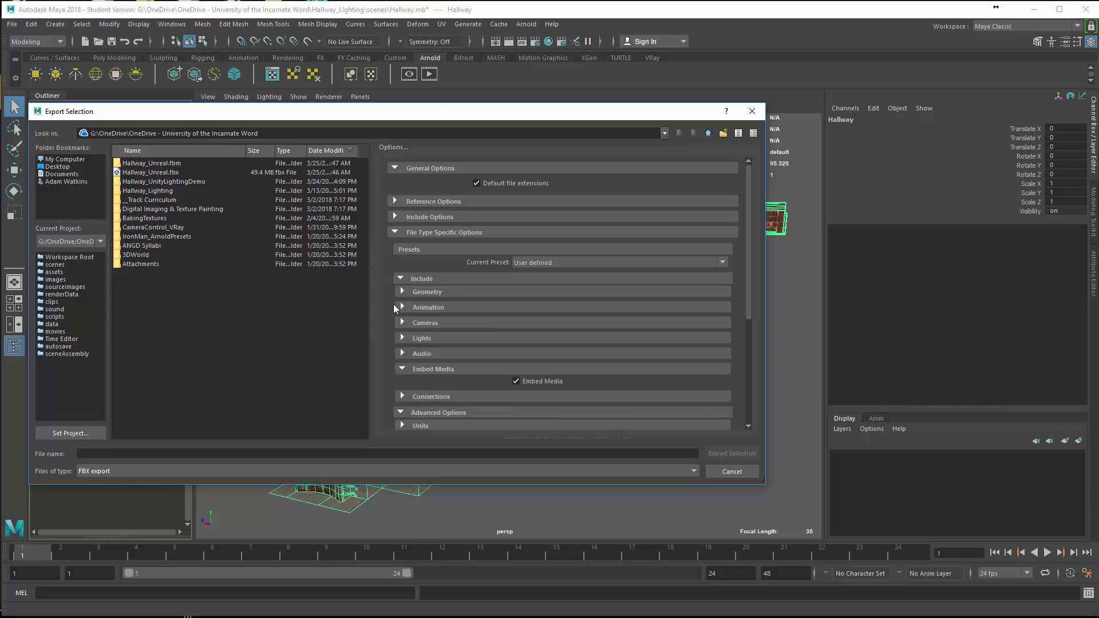
left_click(402, 307)
left_click(403, 308)
left_click(402, 323)
left_click(402, 324)
left_click(402, 339)
left_click(402, 338)
left_click(403, 353)
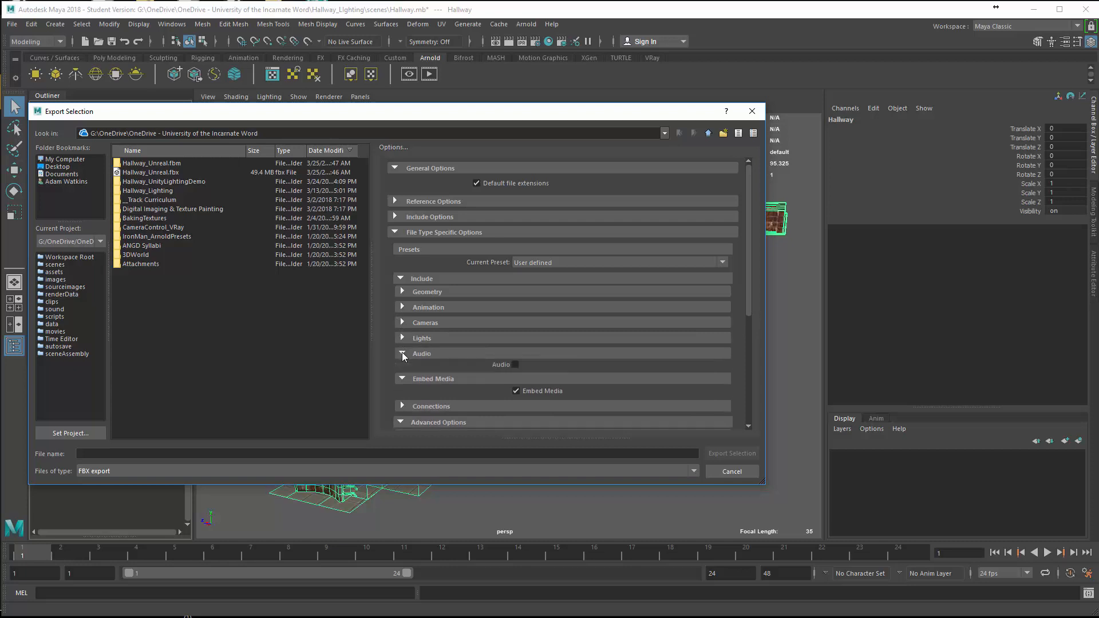
left_click(402, 354)
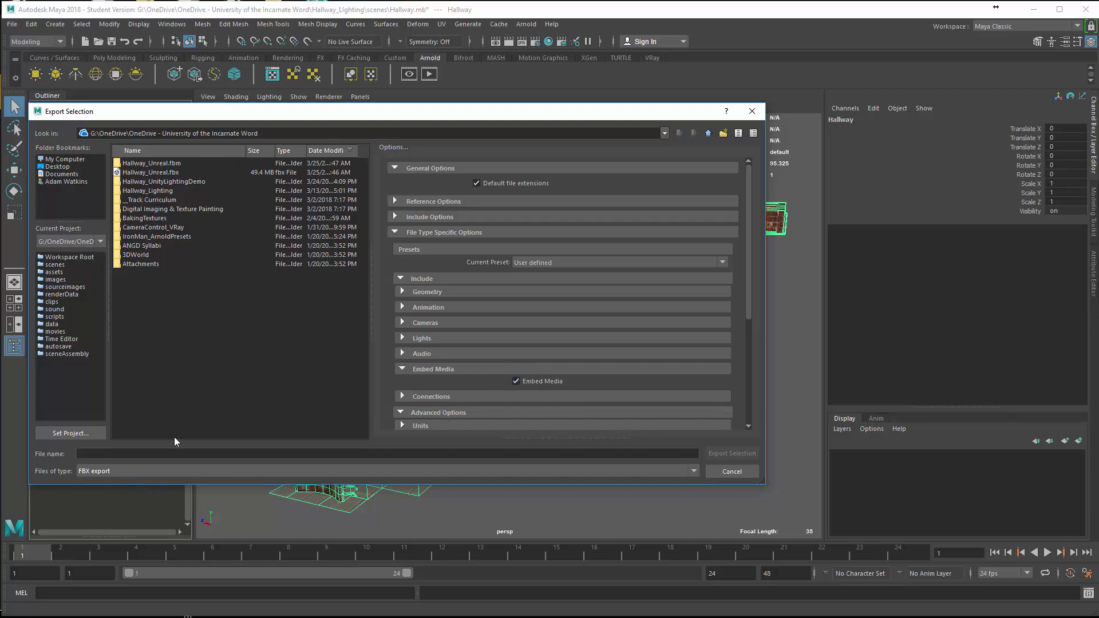
Name the export file HallwayUnrealDemo and export the selected Hallway group
left_click(135, 454)
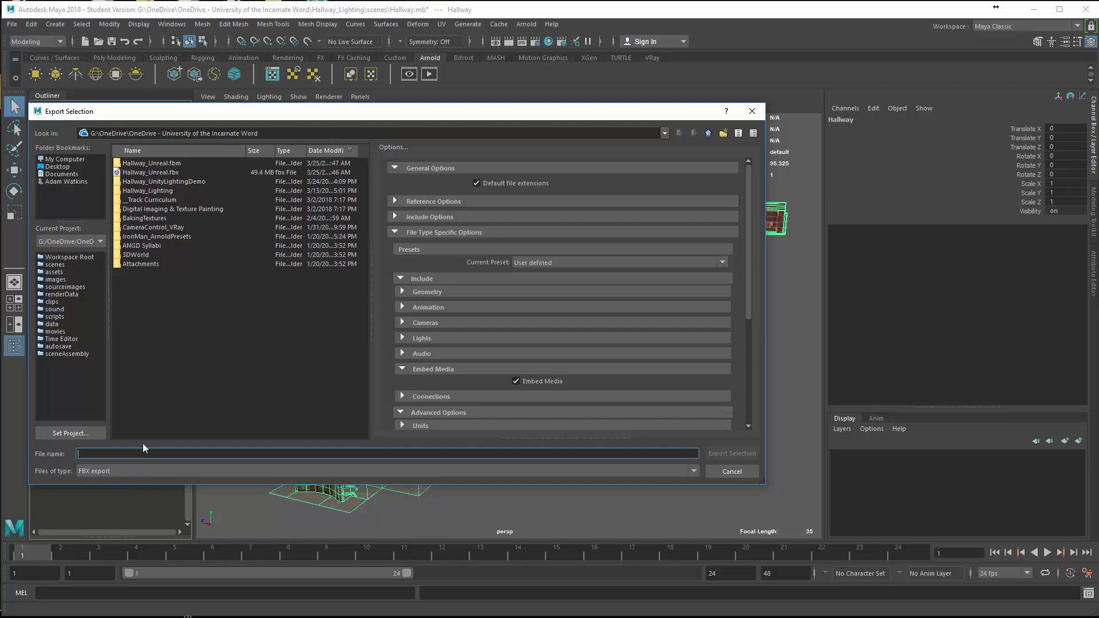
type("Hall")
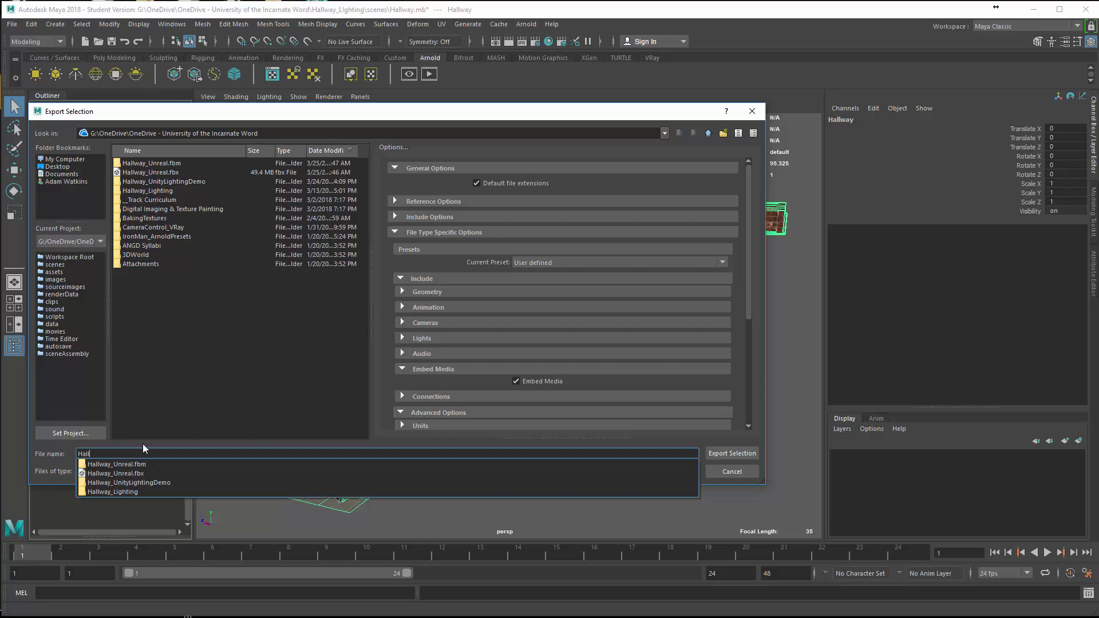
type("wayU")
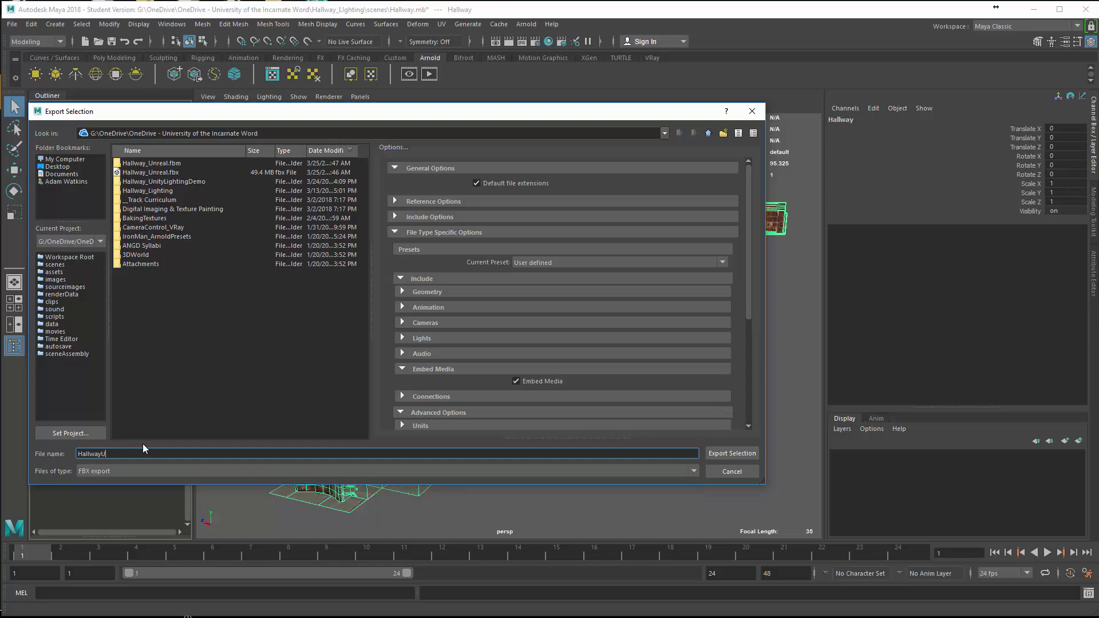
type("nrealDemo")
left_click(744, 456)
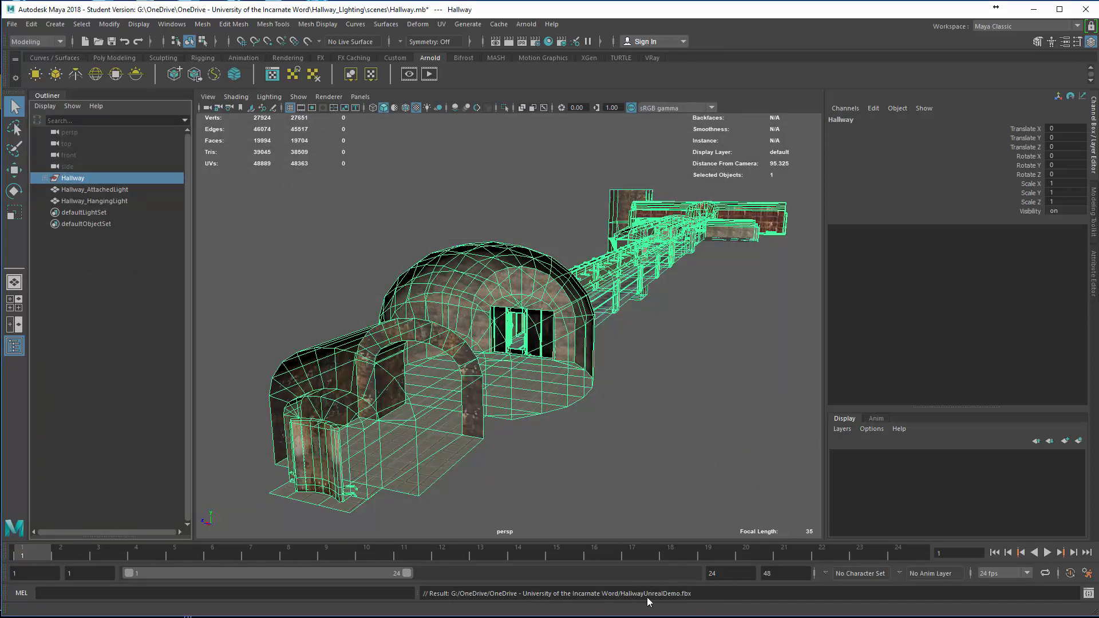
Export only the Hallway_AttachedLight mesh as an FBX file named AttachedLightUnreal
left_click(103, 190)
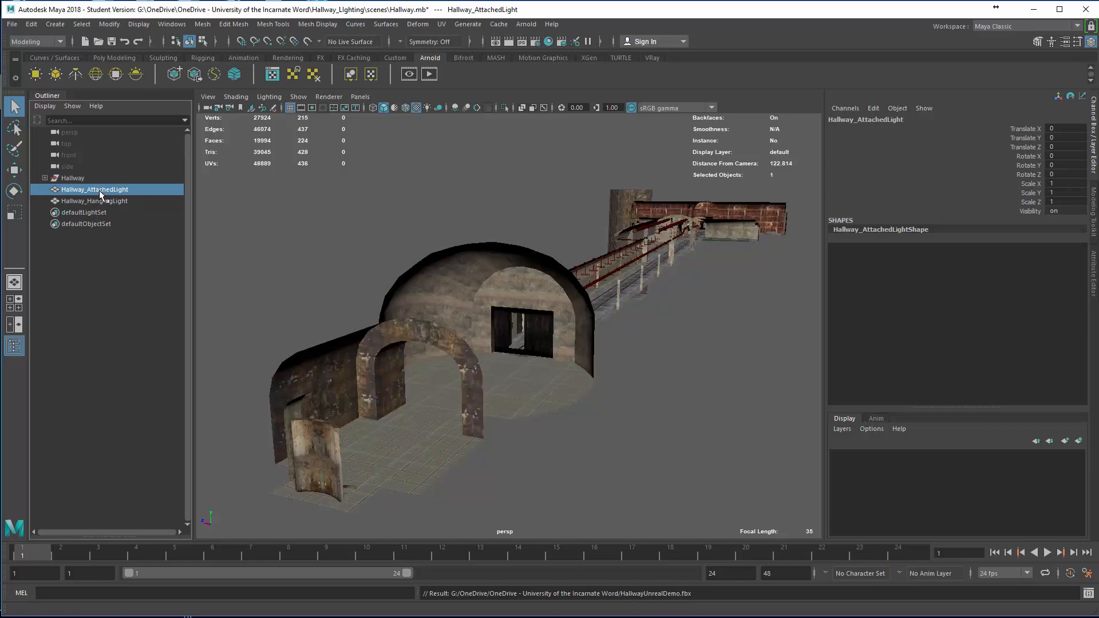
left_click(11, 24)
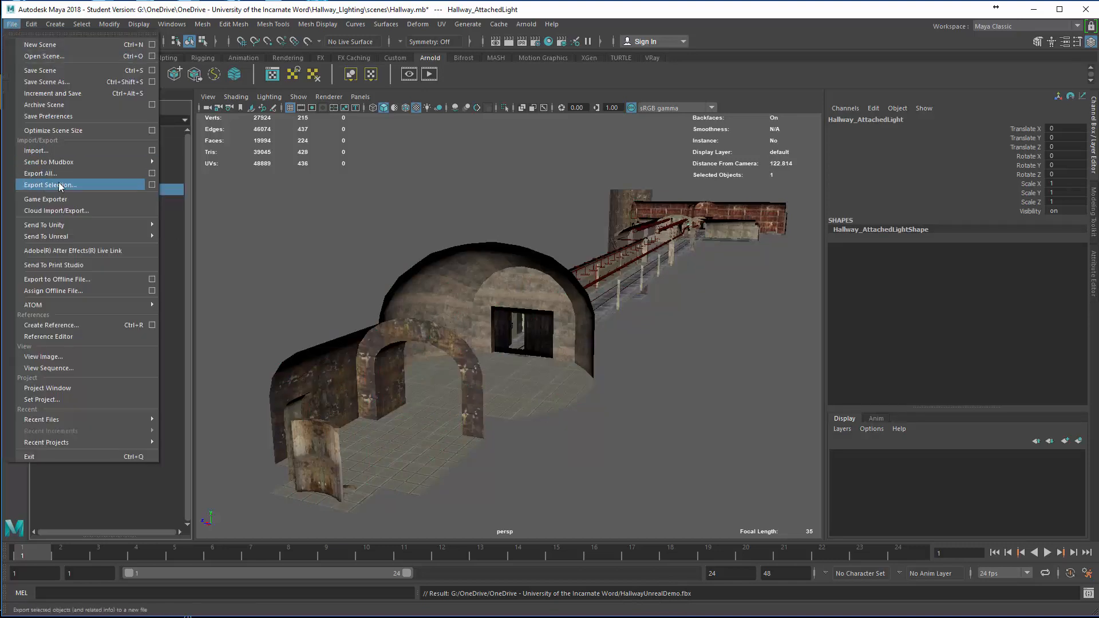
left_click(50, 185)
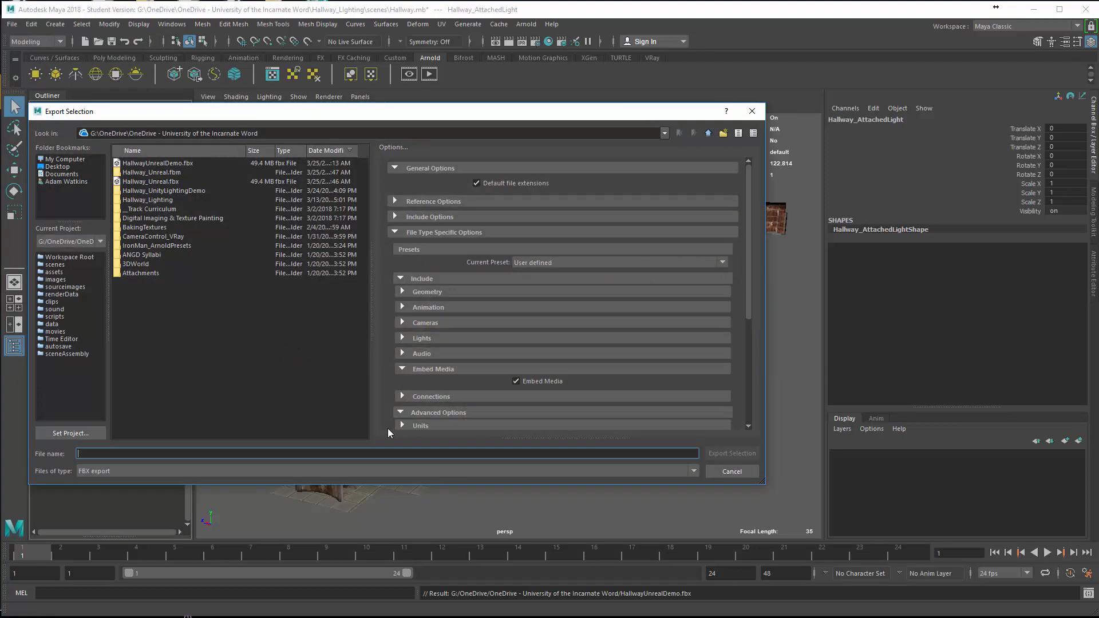
type("Att")
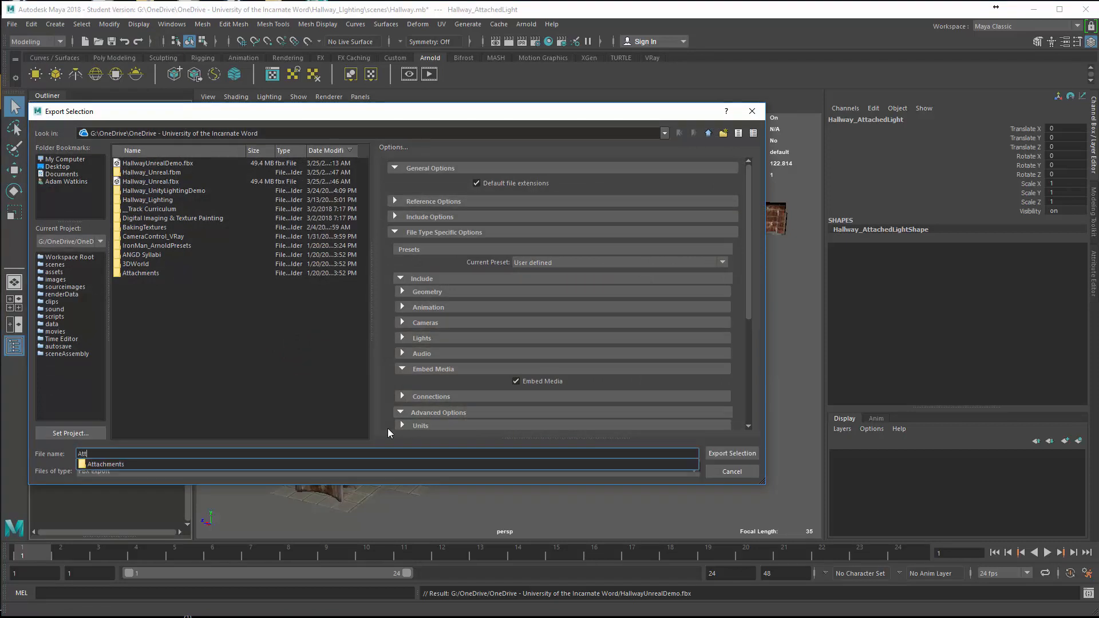
type("achedLightUnreal")
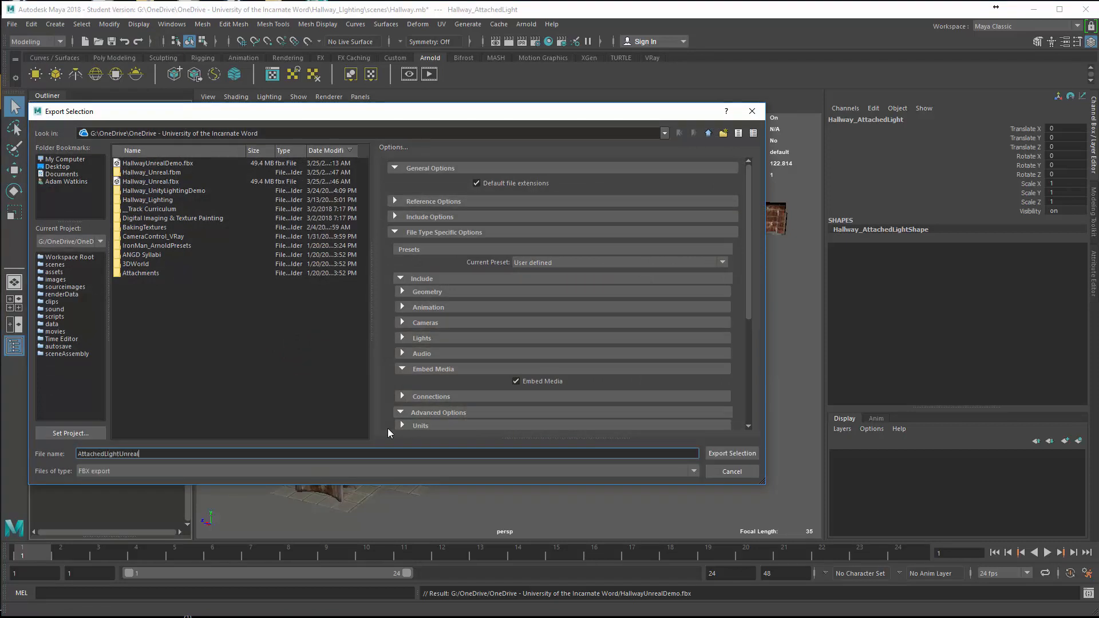
key("Return")
Export only the Hallway_HangingLight mesh as an FBX file named HaningLightUnreal
left_click(108, 201)
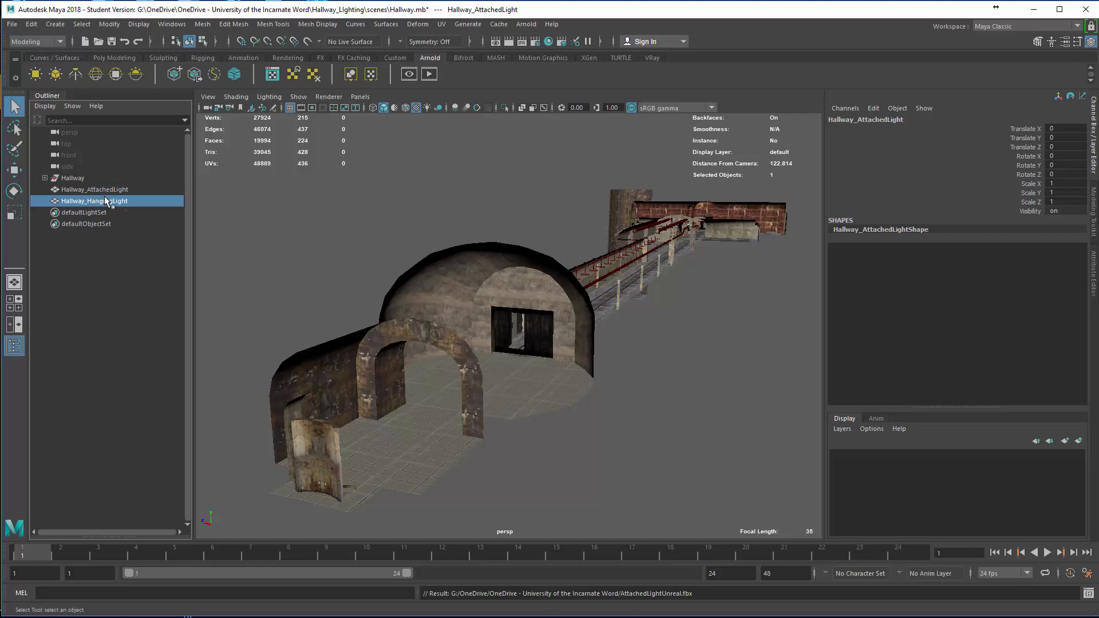
left_click(12, 26)
mouse_move(64, 227)
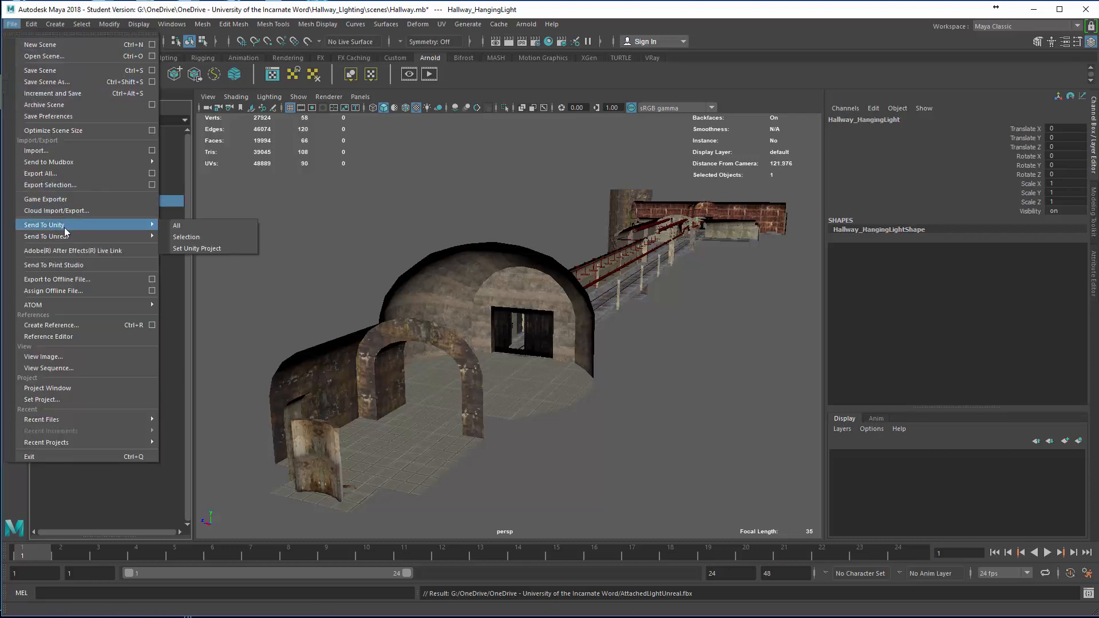
left_click(56, 185)
type("H")
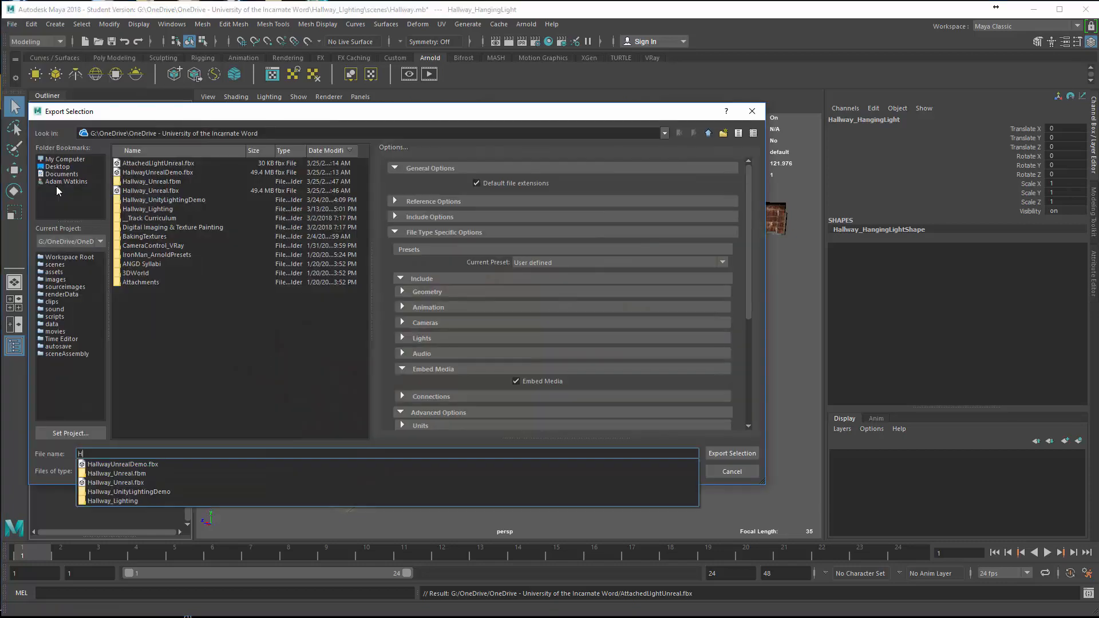
type("aningLightUnr4al")
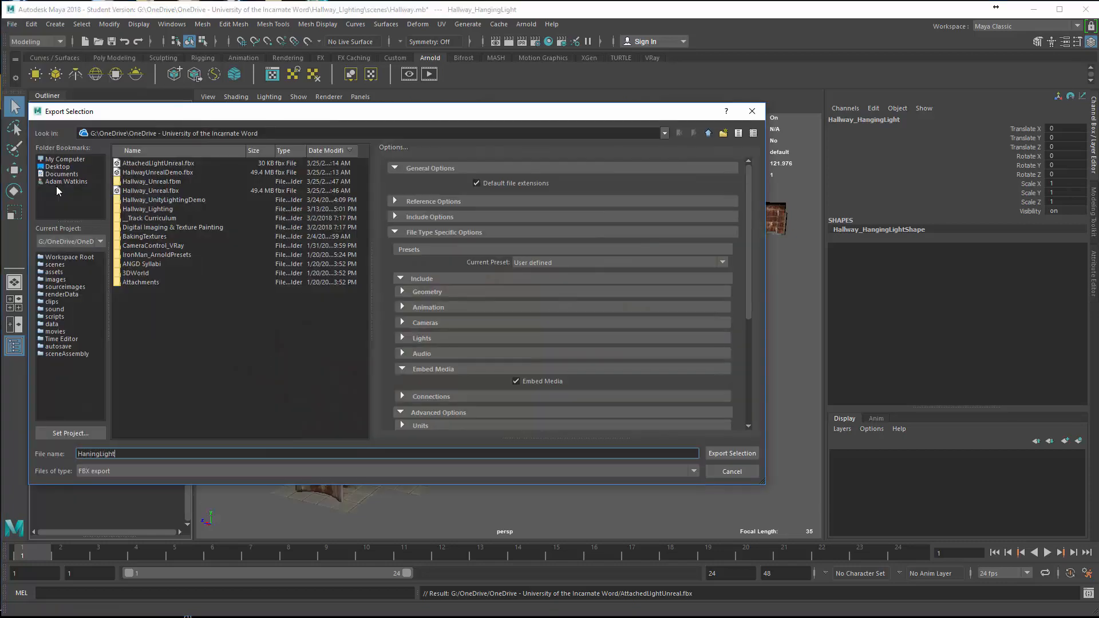
key("BackSpace")
key("BackSpace")
key("BackSpace")
type("eal")
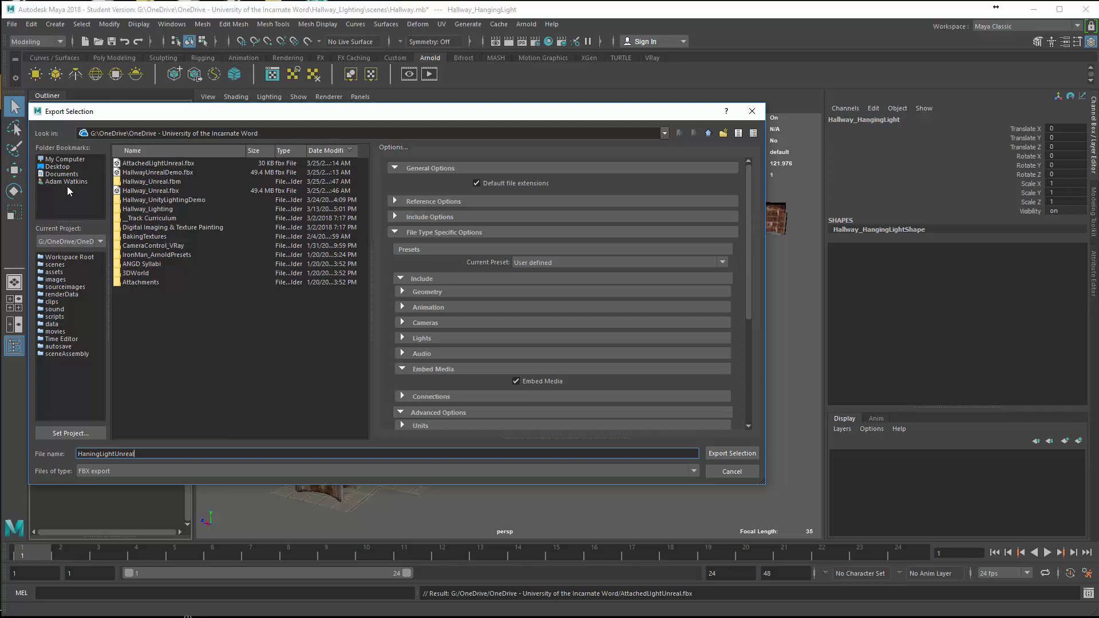
left_click(732, 454)
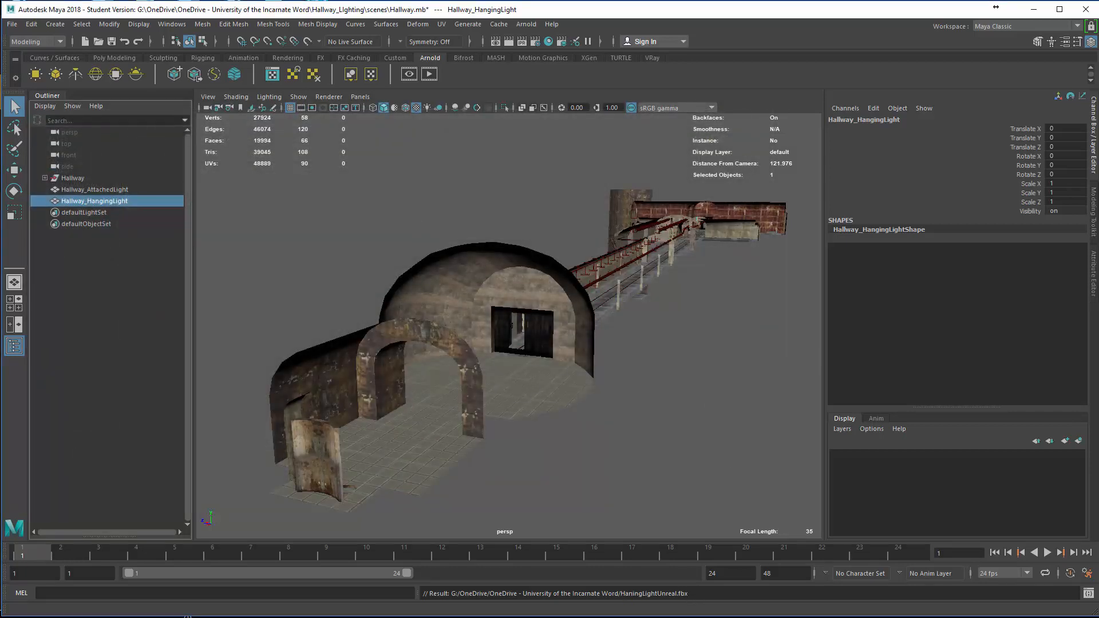
Switch to the Epic Games Launcher and launch Unreal Engine 4.19.0
key("alt+Tab")
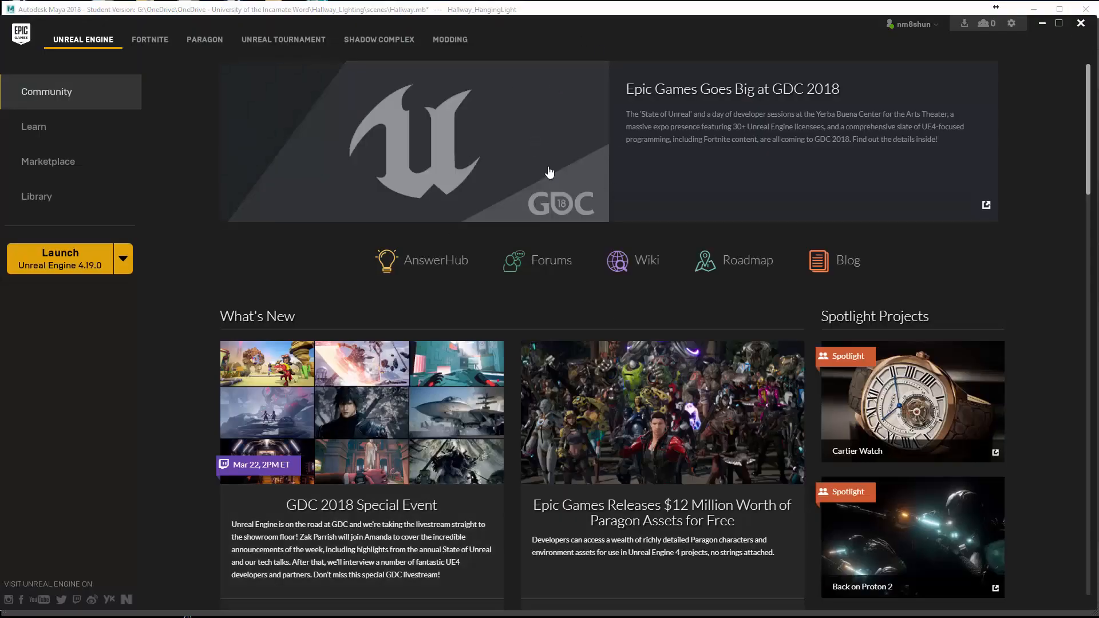
left_click(56, 265)
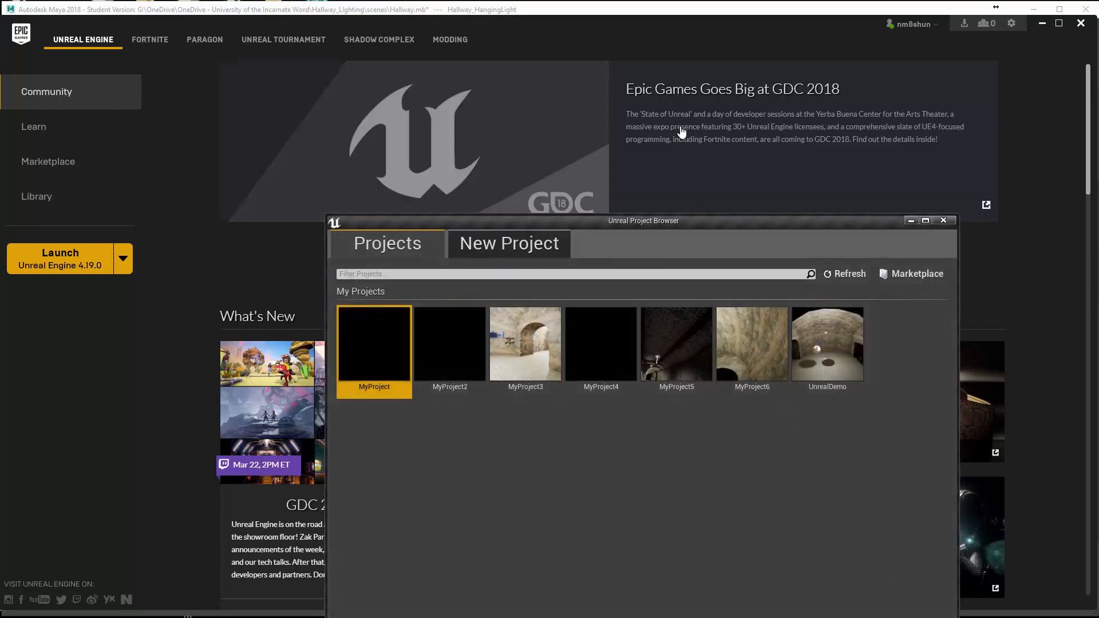
Start a new Blueprint project based on the First Person template
left_click_drag(734, 225, 632, 102)
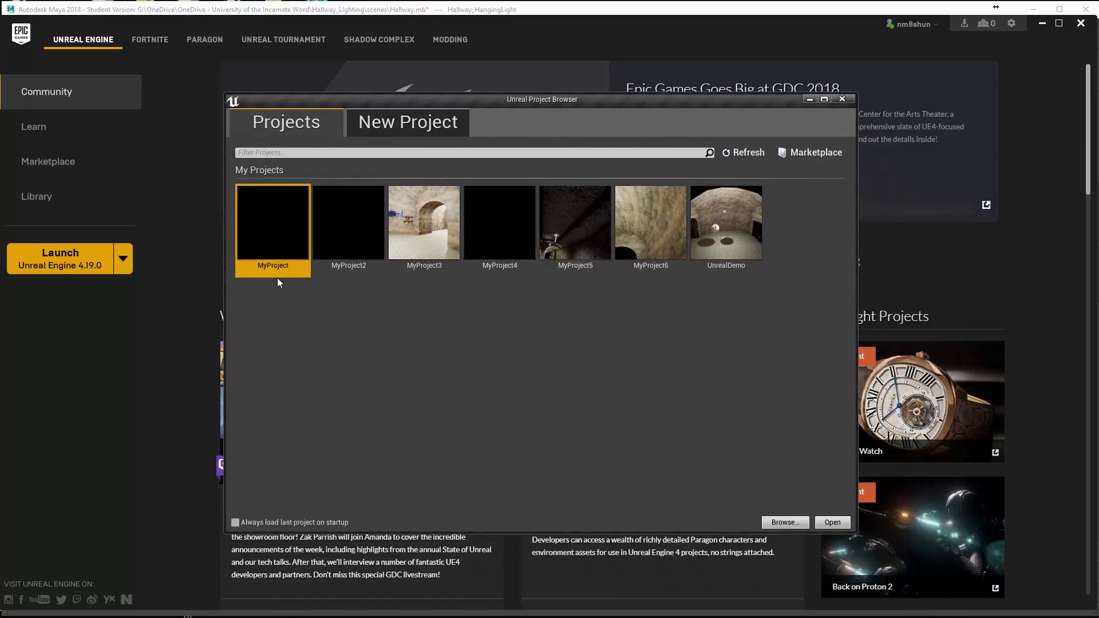
left_click(392, 129)
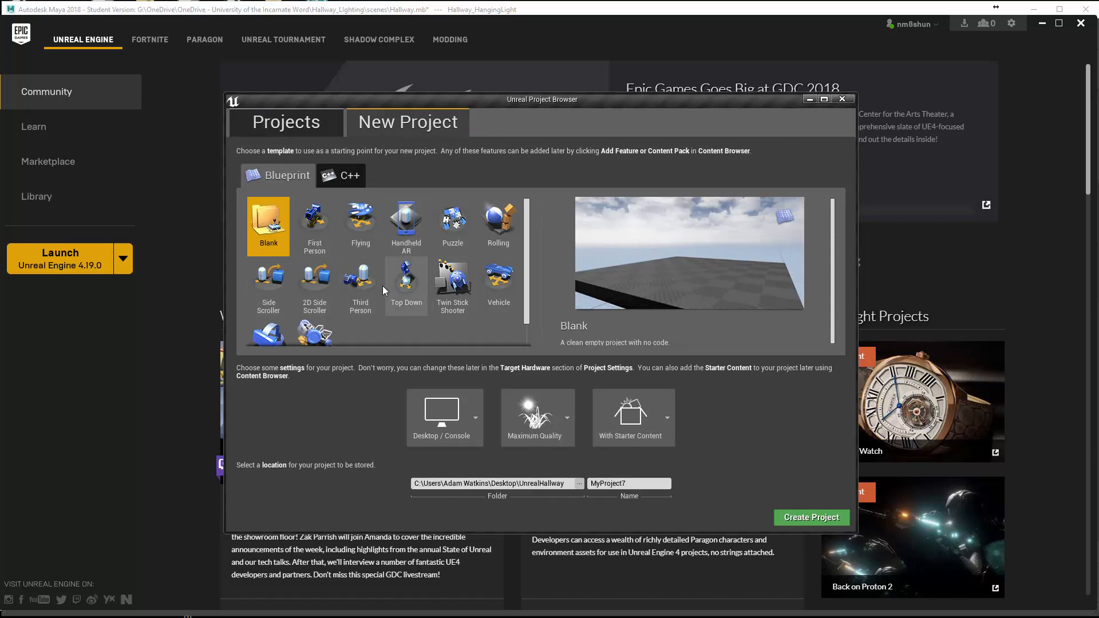
left_click(315, 224)
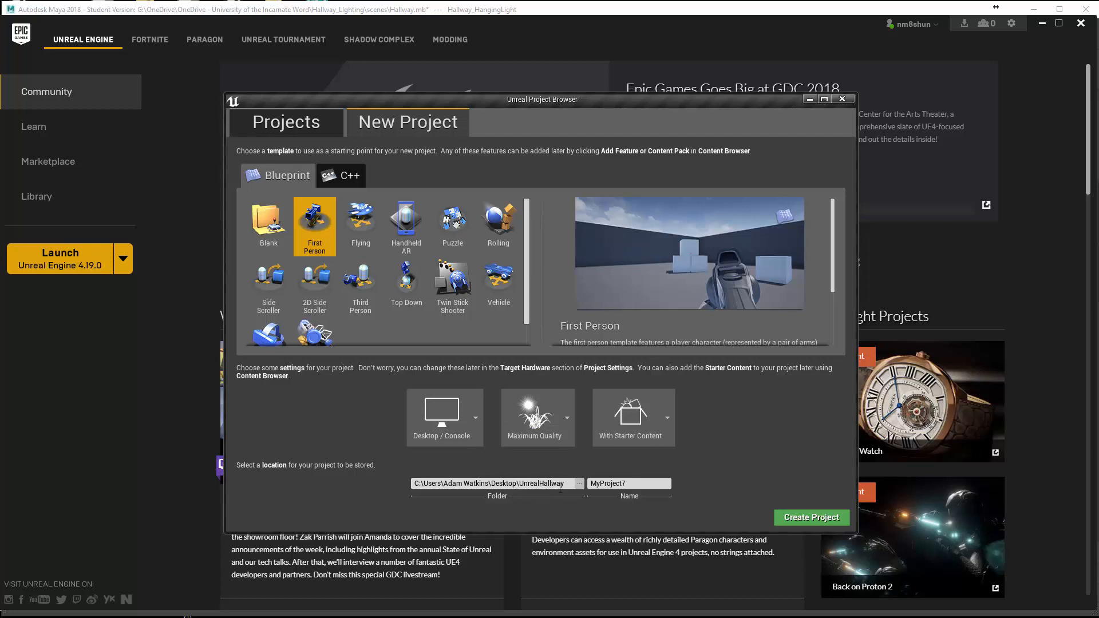
Create the project with the name HallwayUnrealDemo in the OneDrive - University of the Incarnate Word folder
left_click(578, 483)
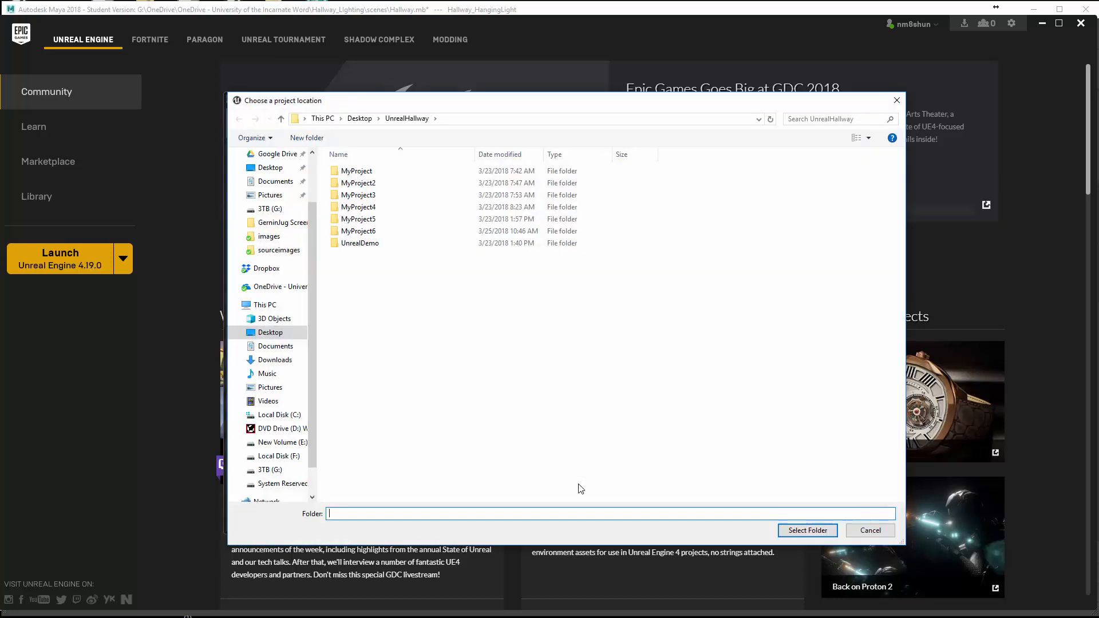
left_click(280, 292)
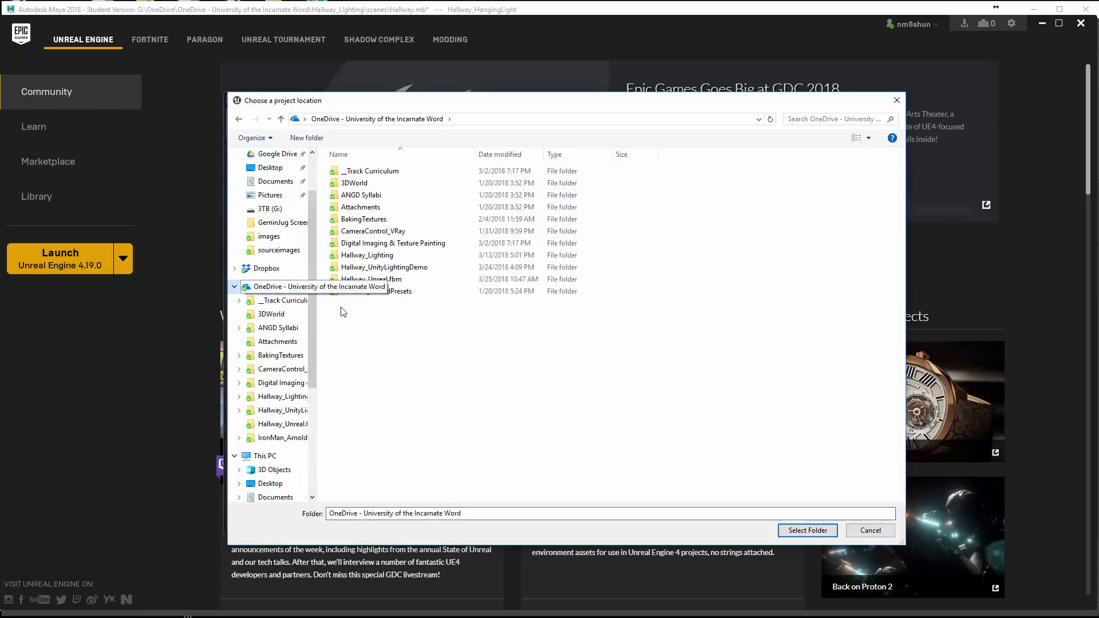
left_click(800, 531)
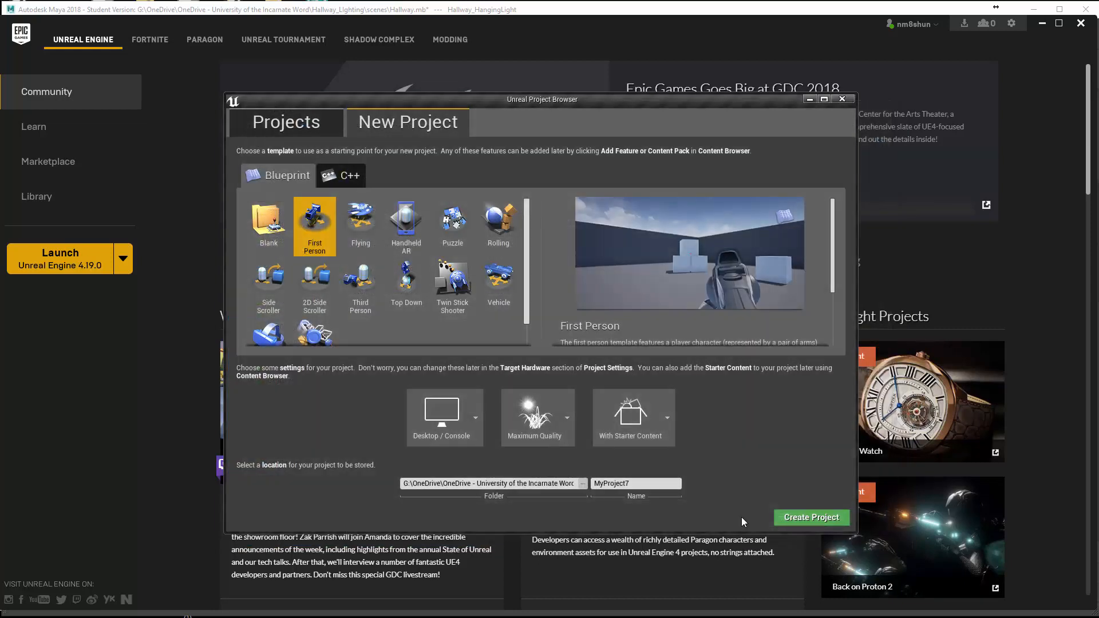
type("HallwayUnrealDemo")
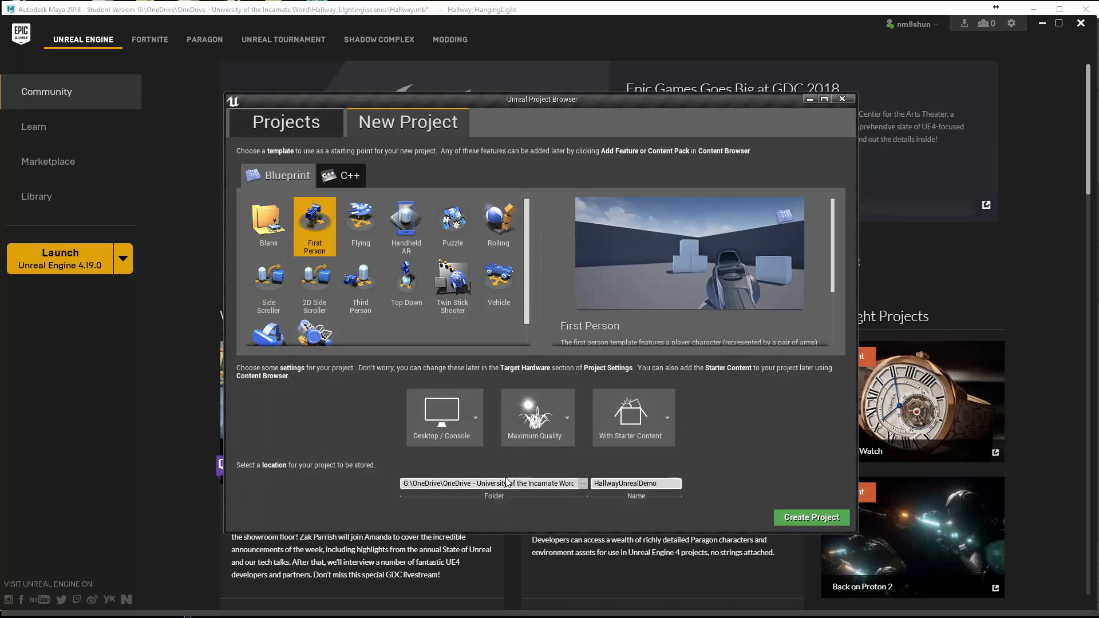
left_click(813, 517)
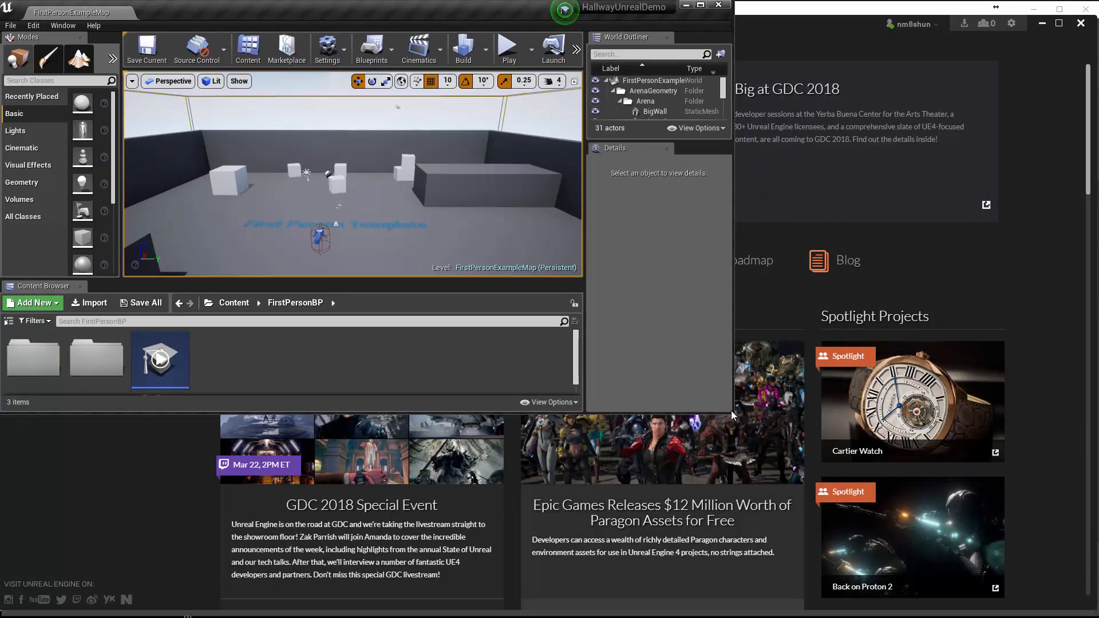
Enlarge the editor window and play-test the first-person level by walking around and shooting at the cubes, ending the play session
left_click_drag(733, 412, 1098, 617)
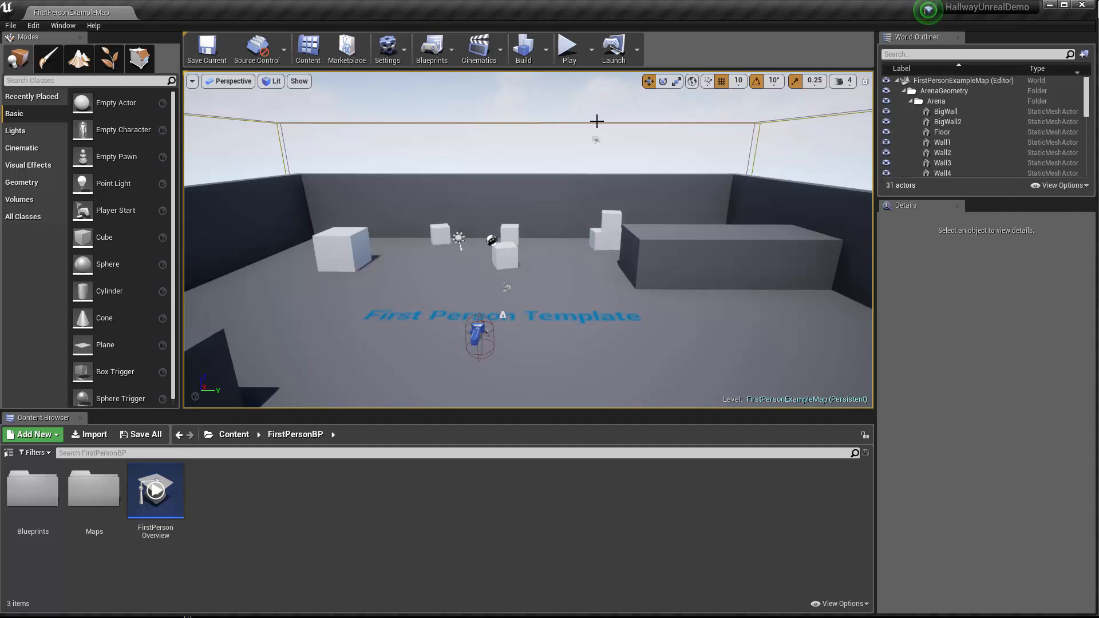
left_click(566, 47)
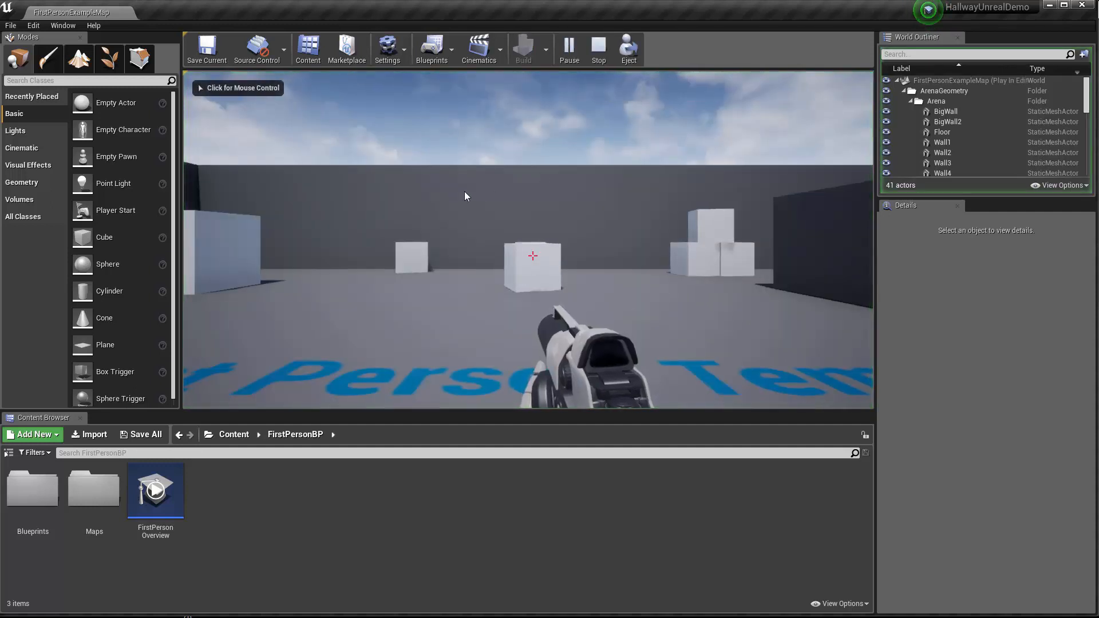
left_click(465, 197)
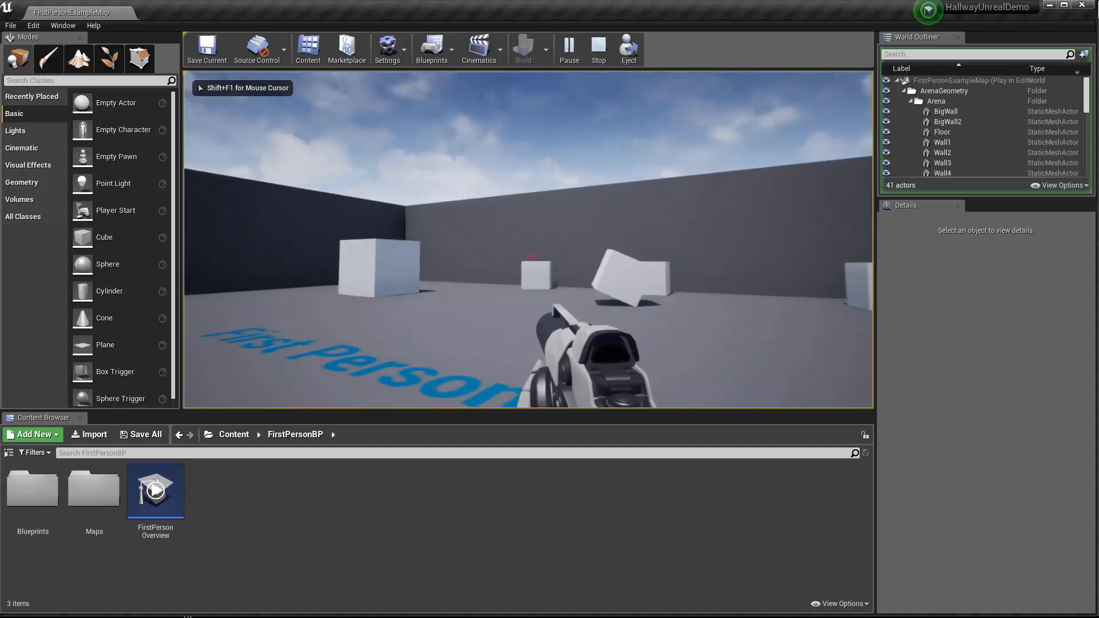
left_click(533, 255)
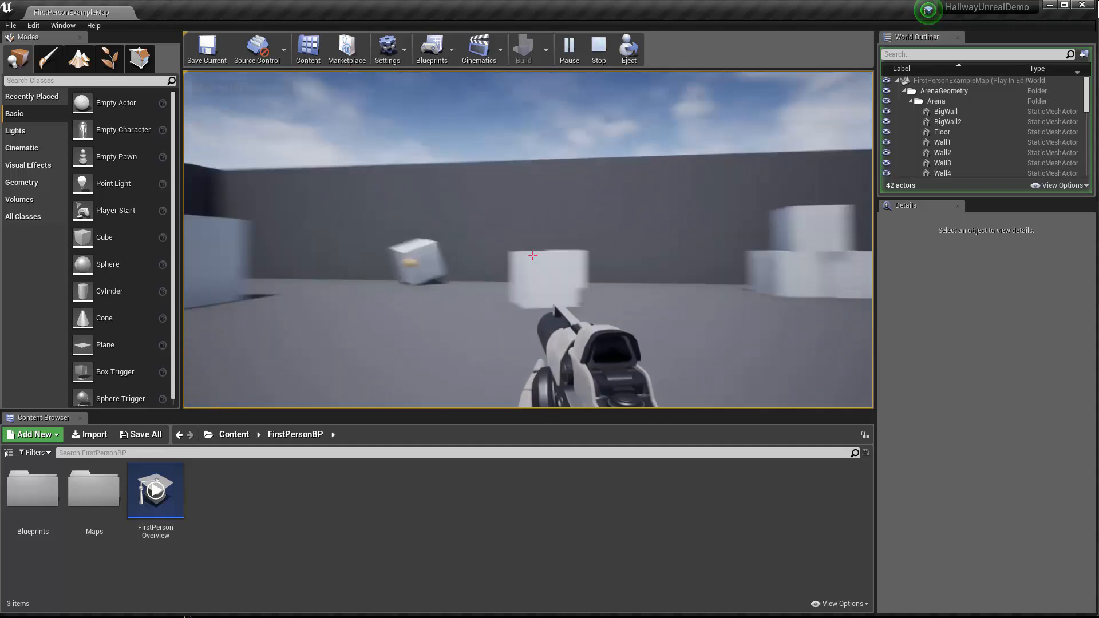
key("w")
left_click(533, 255)
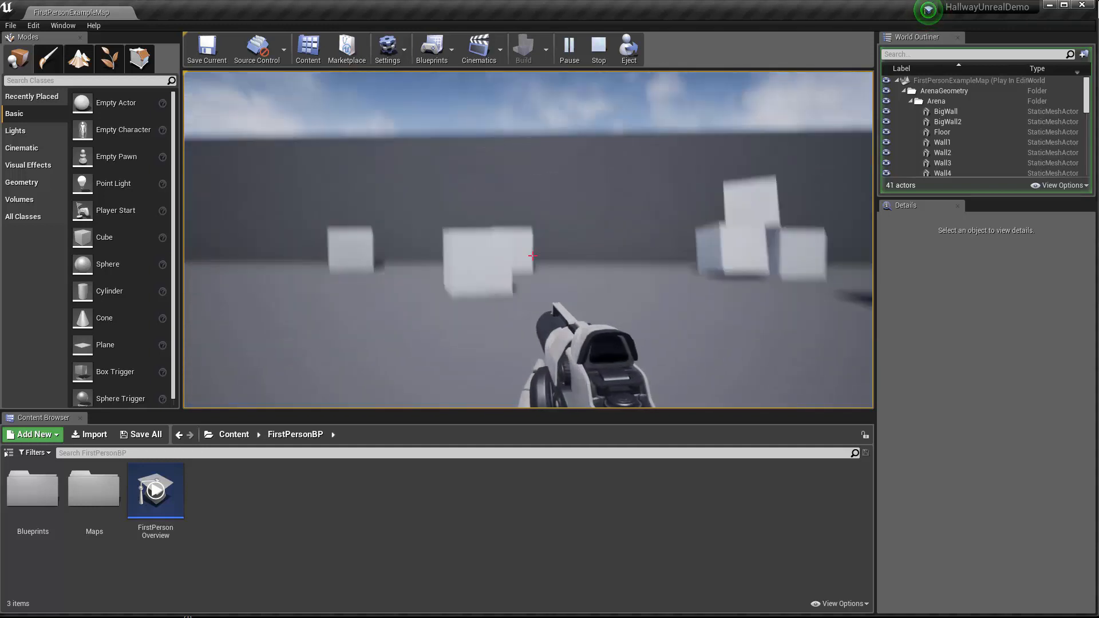
key("s")
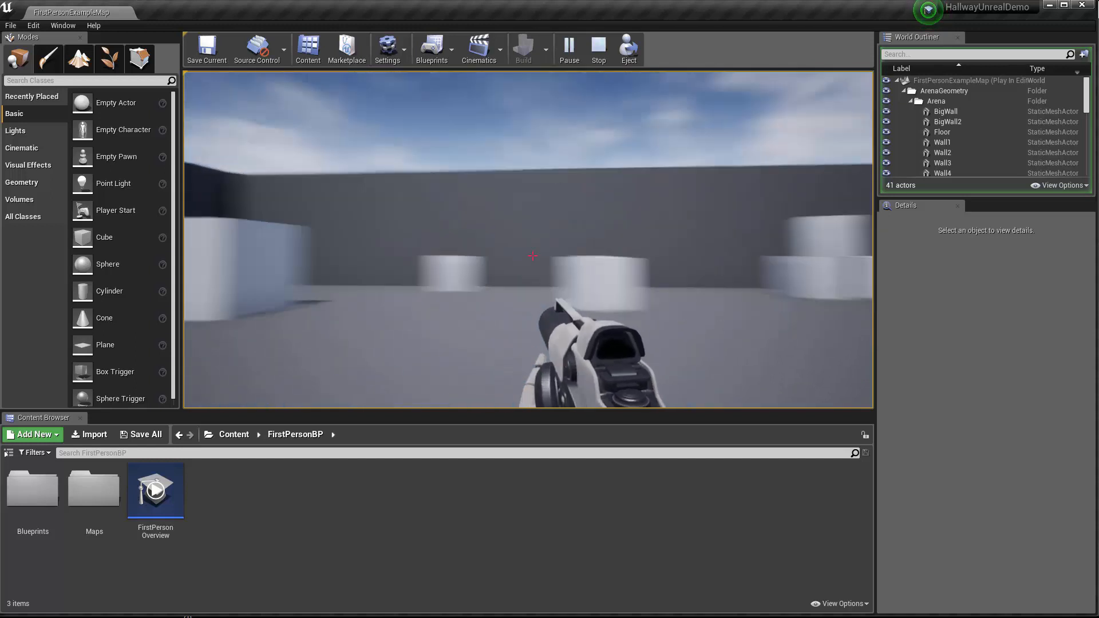
key("w")
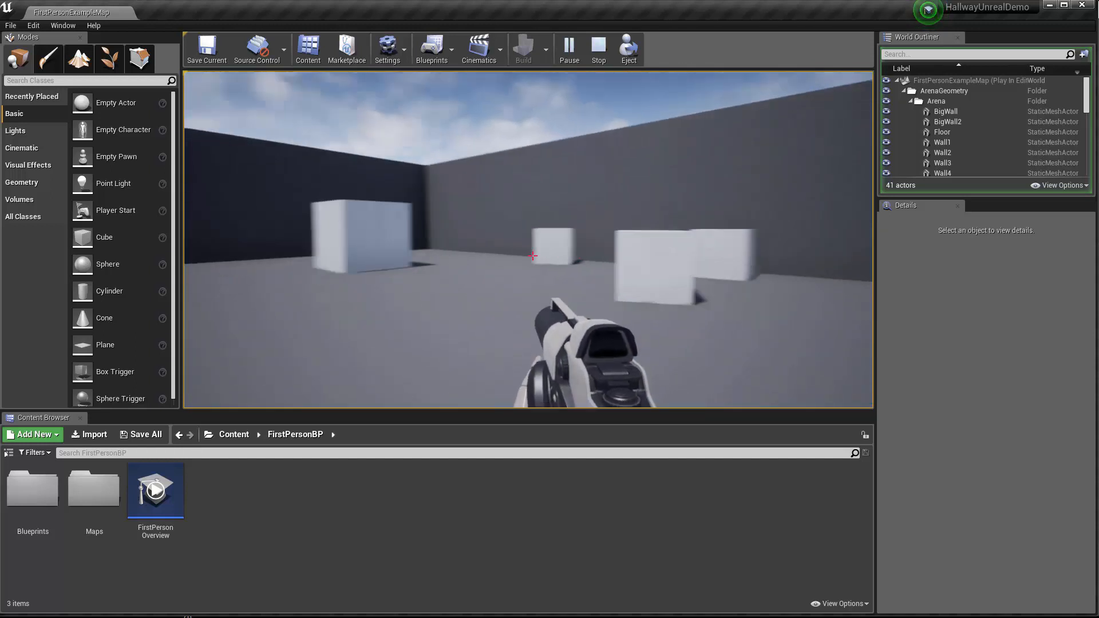
key("w")
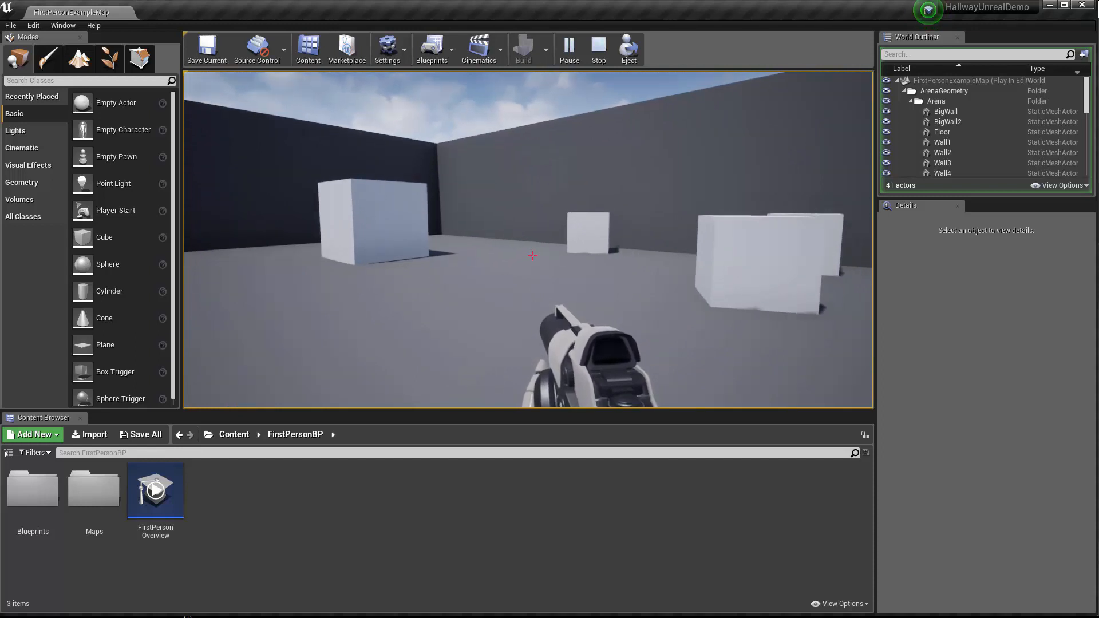
key("w")
key("s")
key("s")
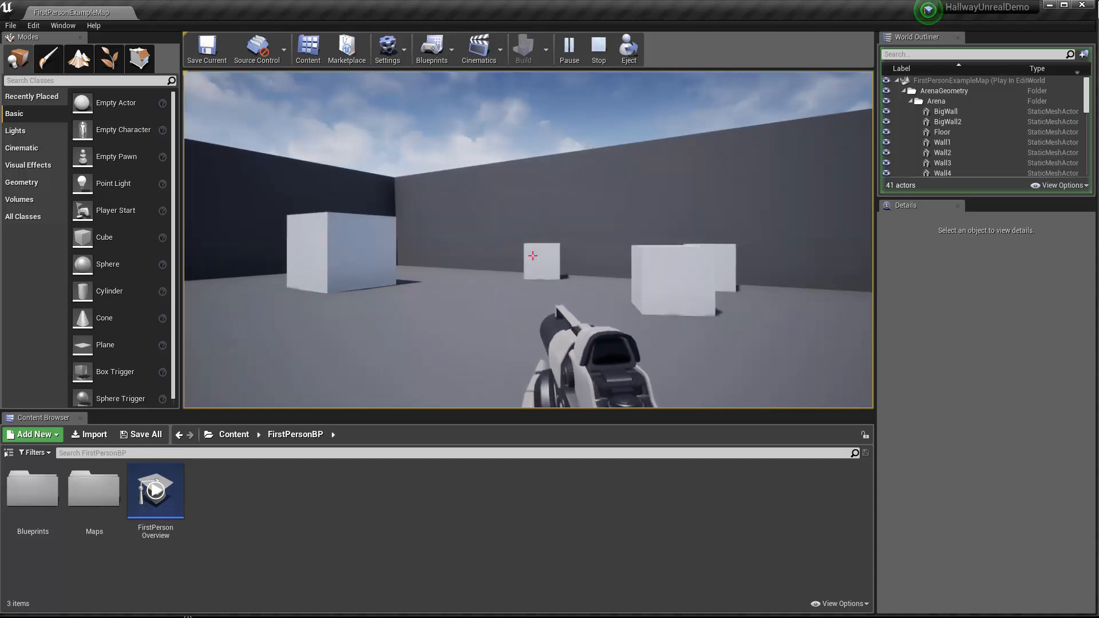
key("Escape")
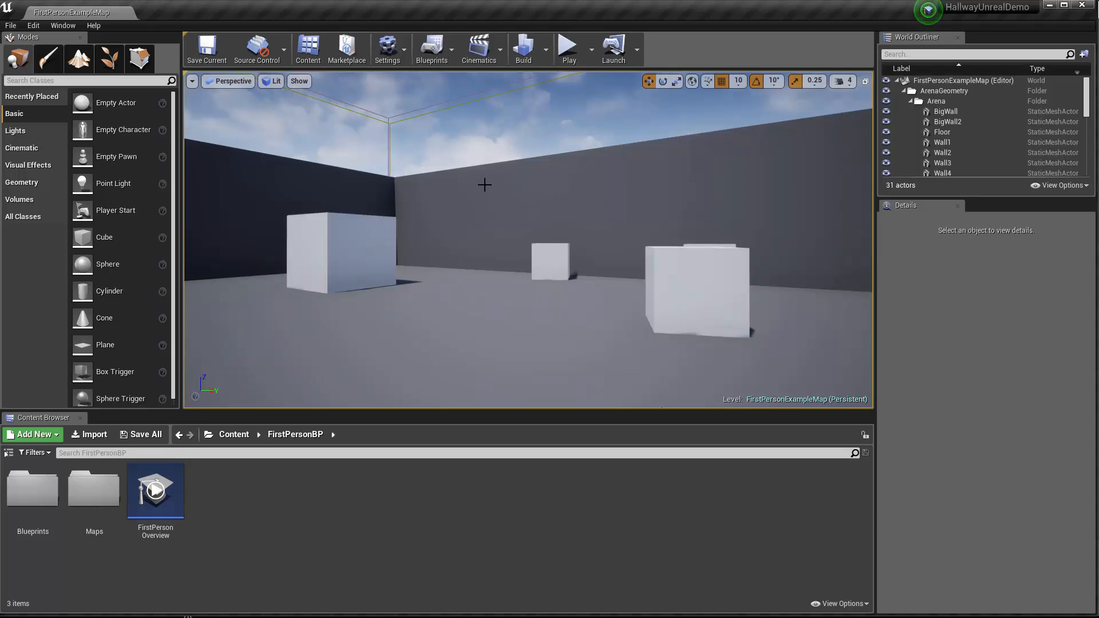
Create a new level from the Empty Level template
left_click(7, 29)
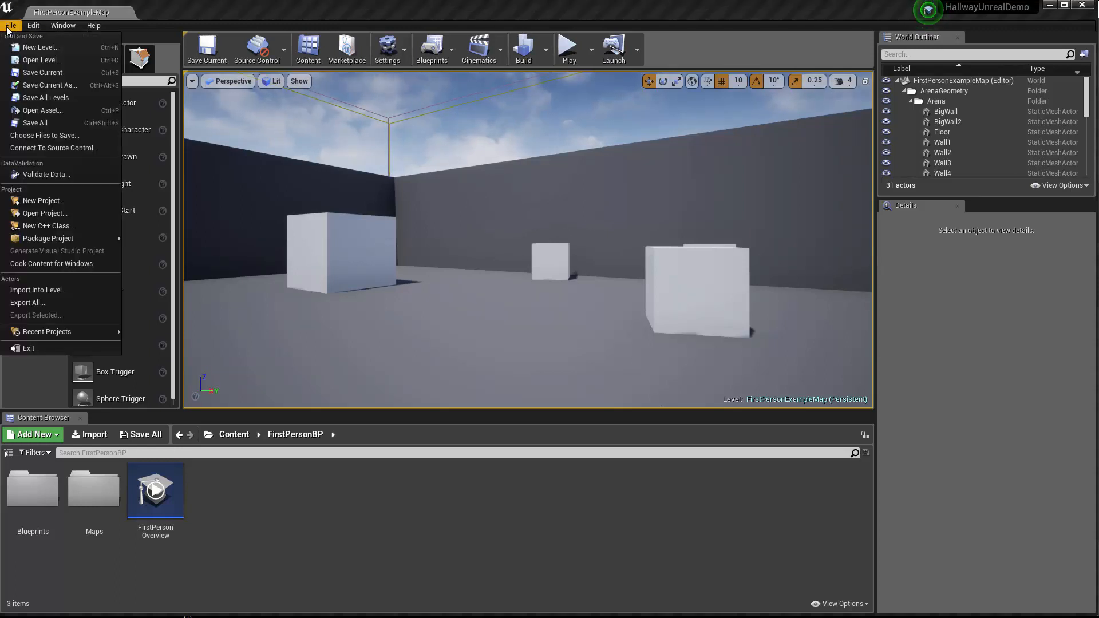
left_click(85, 51)
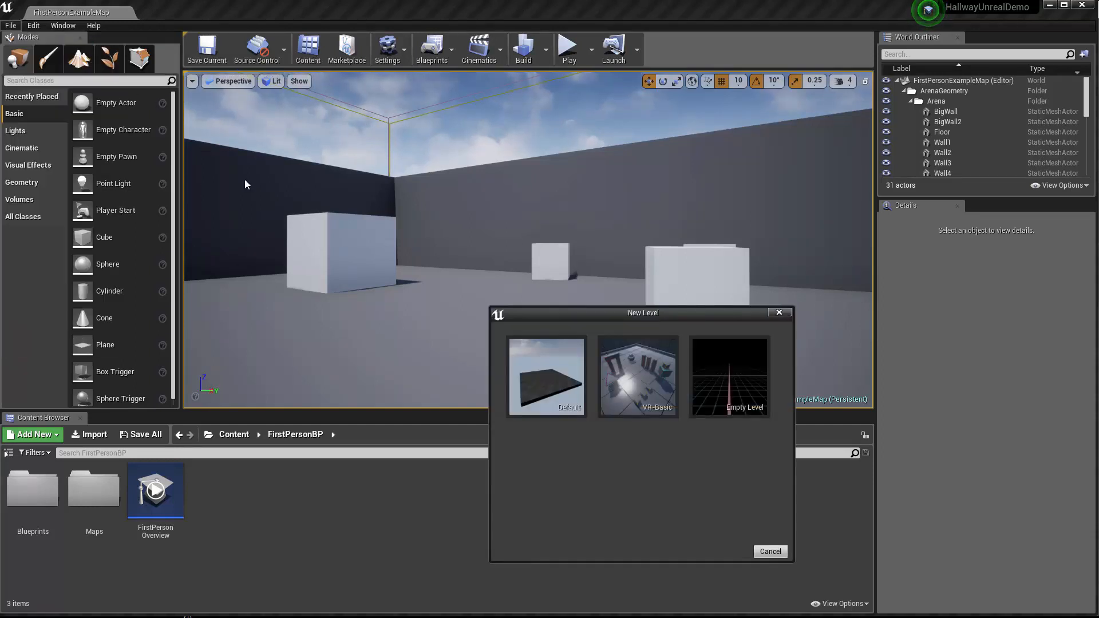
left_click(730, 388)
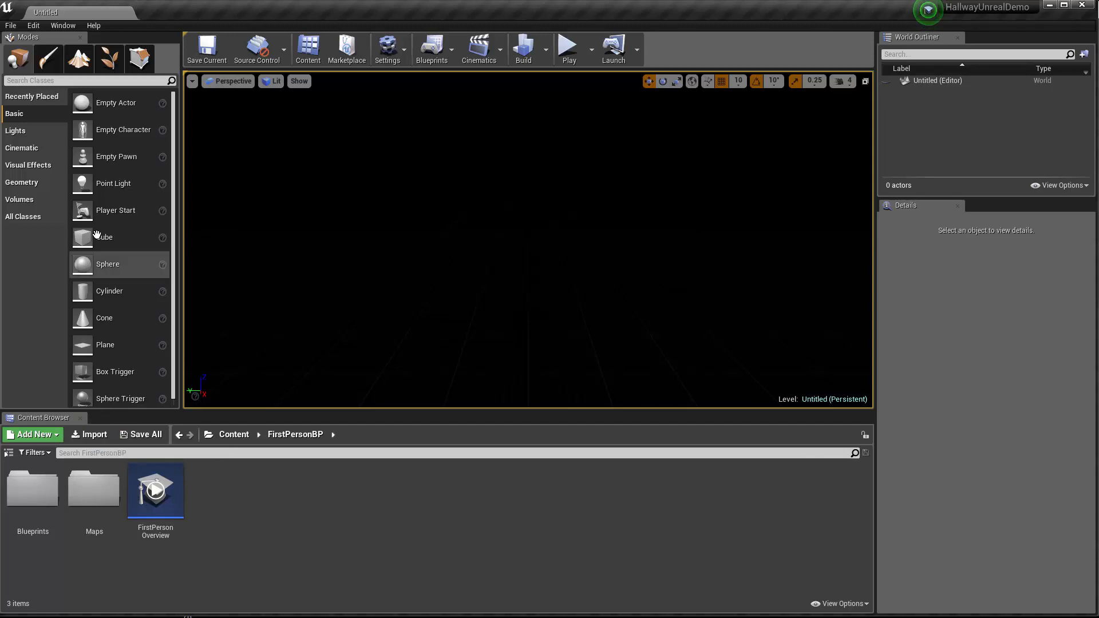
Choose the HallwayUnrealDemo FBX file from the OneDrive - University of the Incarnate Word folder for import into the level
left_click(12, 26)
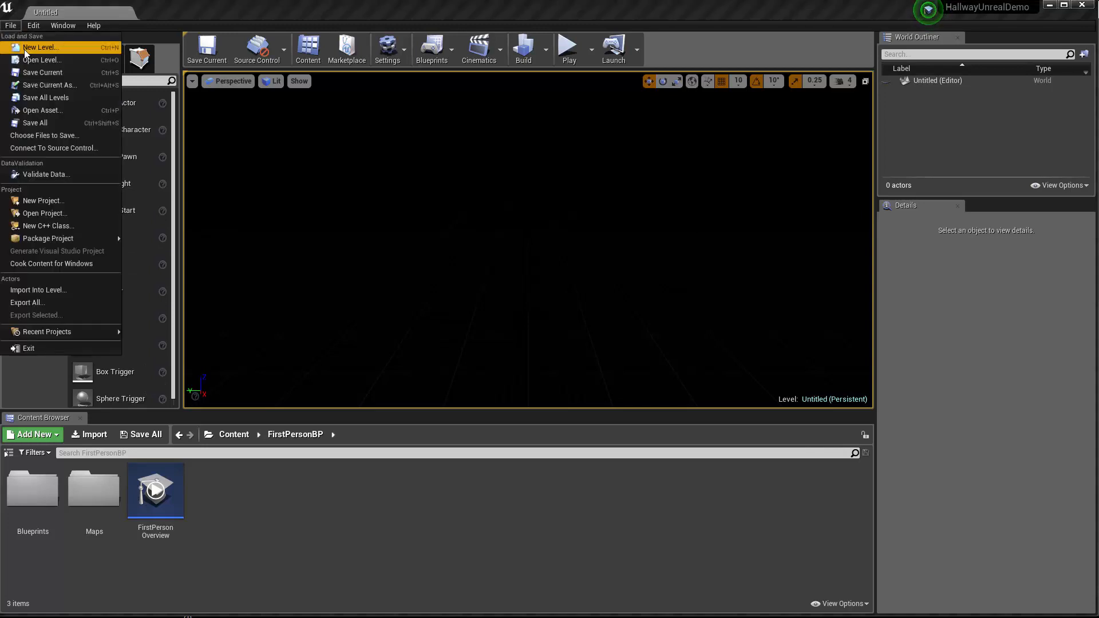
left_click(80, 290)
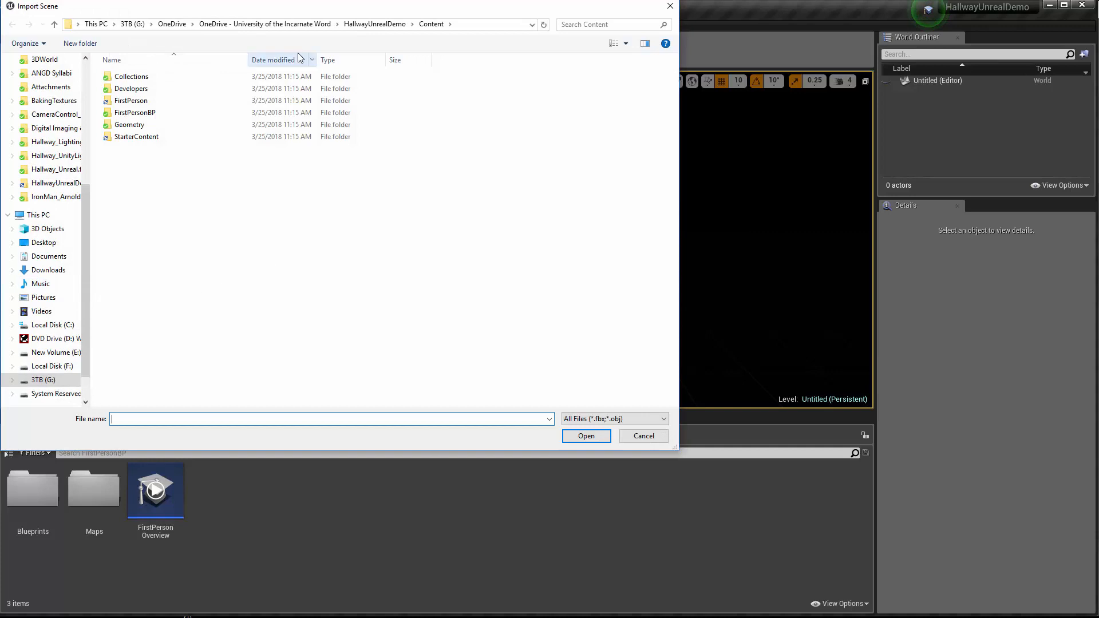
left_click_drag(316, 13, 368, 62)
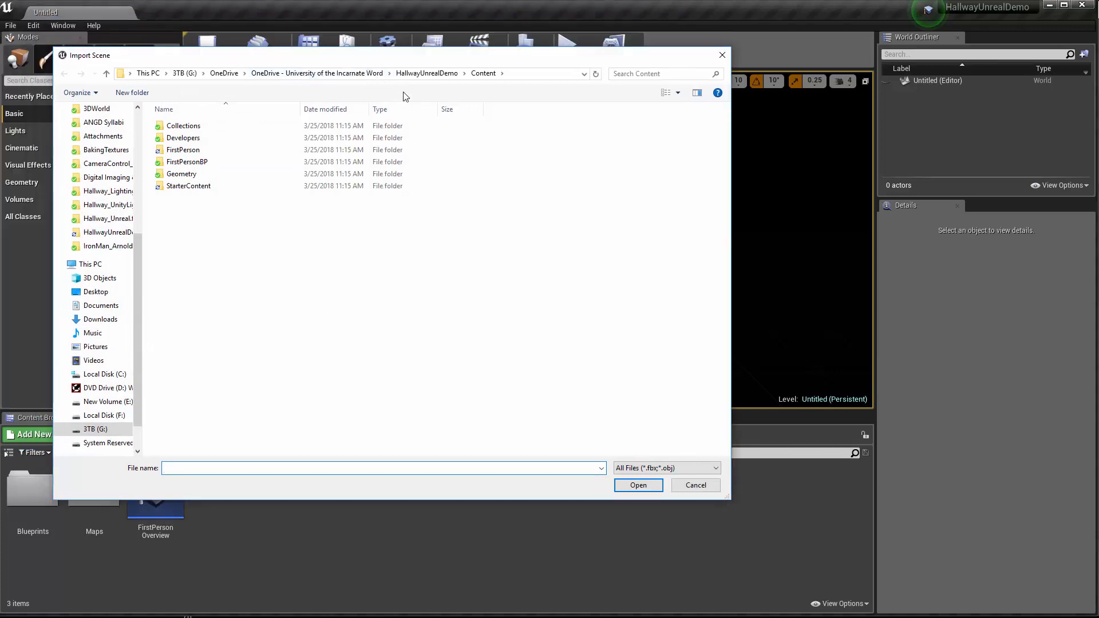
left_click(312, 75)
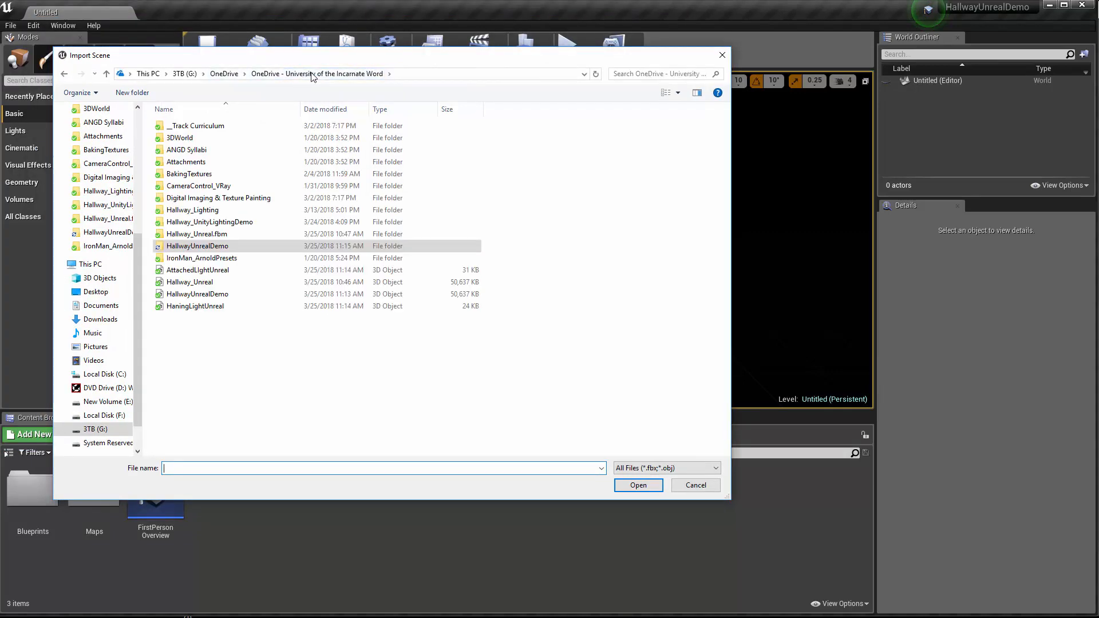
left_click(200, 295)
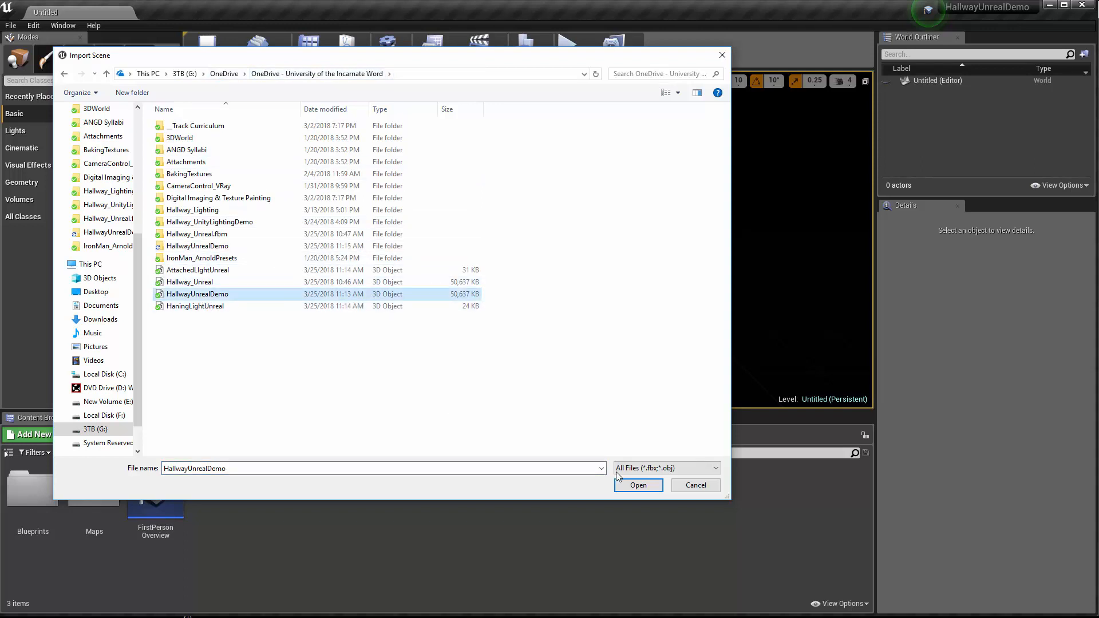
left_click(639, 485)
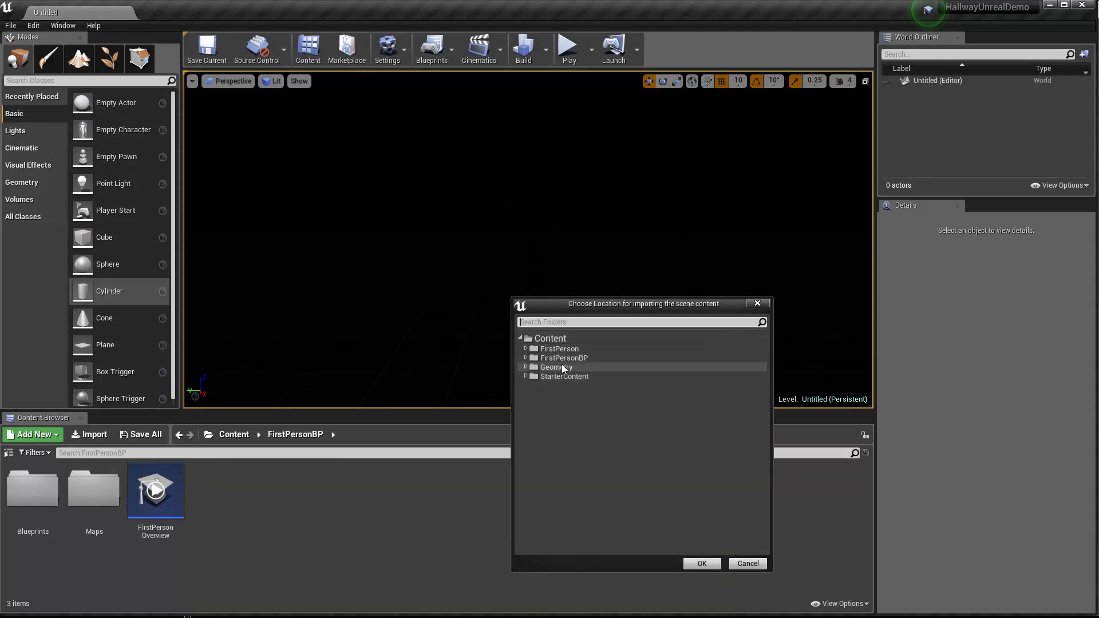
Create a HallwayAssets folder inside Geometry and use it as the location for the imported scene content
left_click(525, 367)
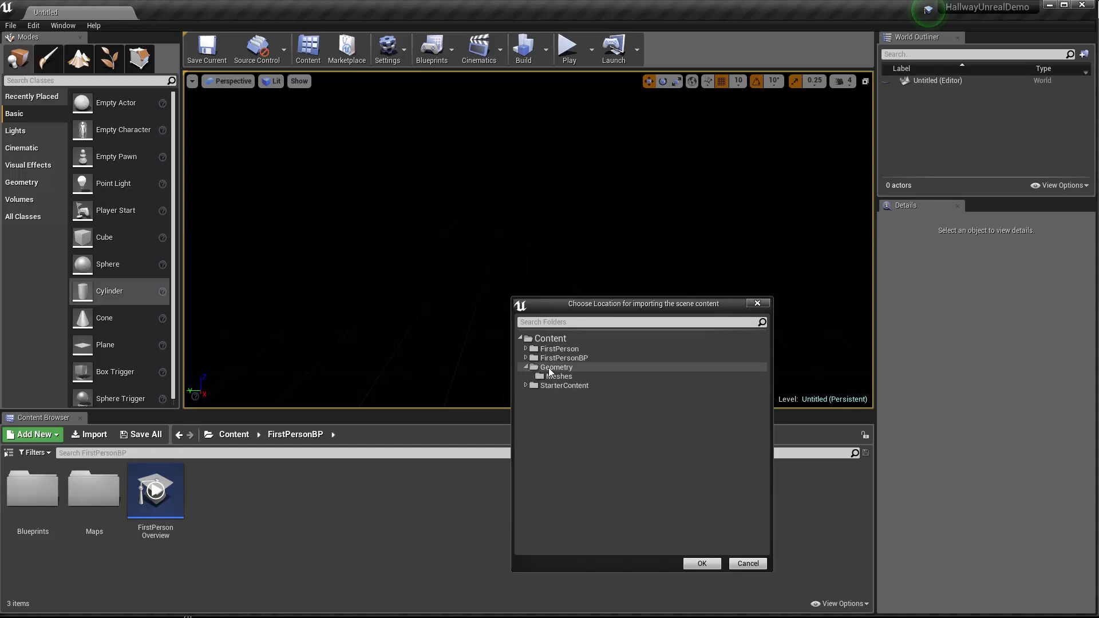
left_click(557, 369)
right_click(555, 367)
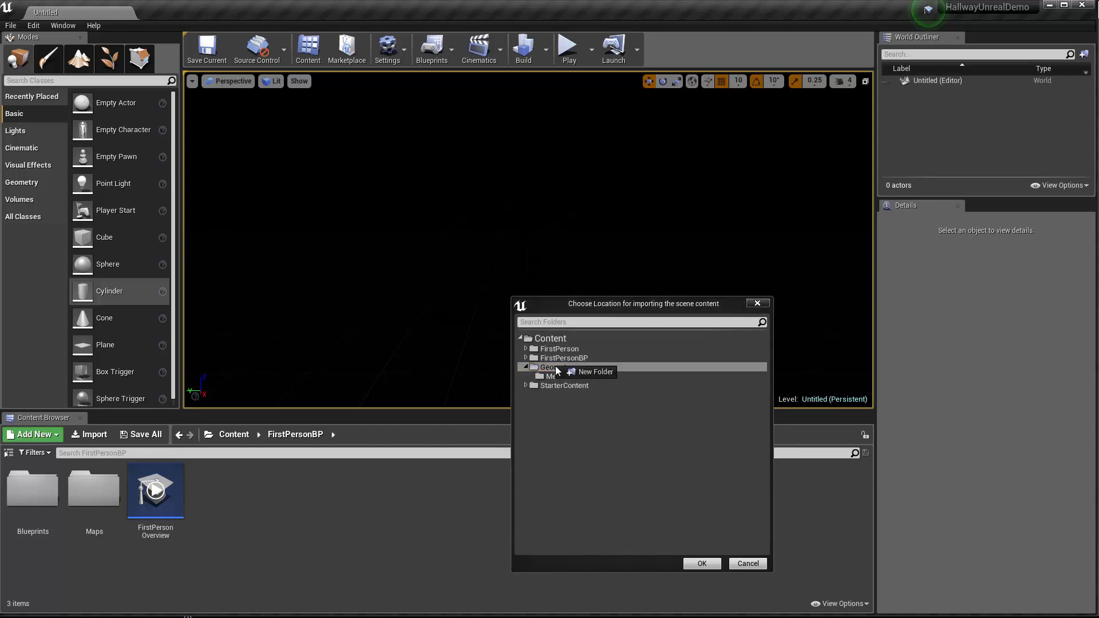
left_click(582, 372)
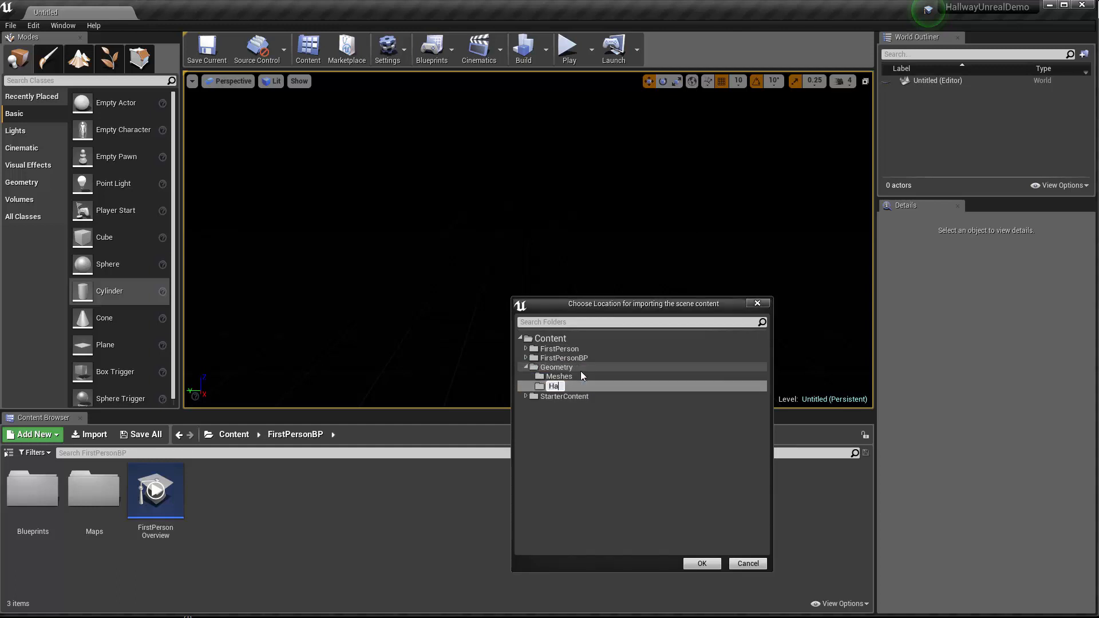
type("HallwayAssets")
key("Return")
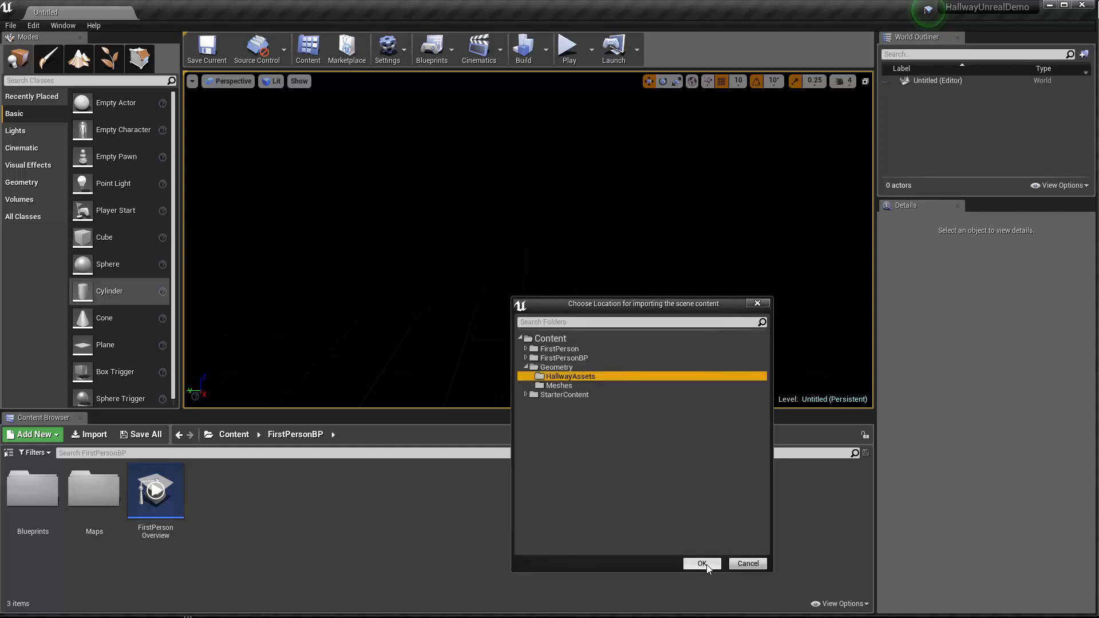
left_click(703, 564)
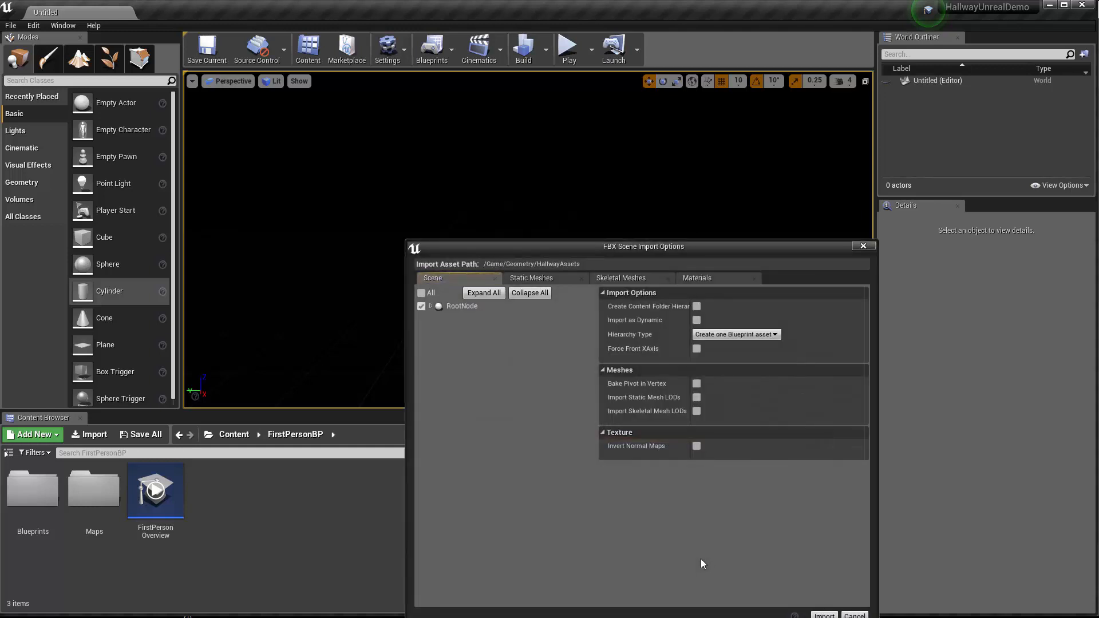
Review the FBX scene import options for static meshes, skeletal meshes, materials and the scene
left_click_drag(662, 244, 555, 172)
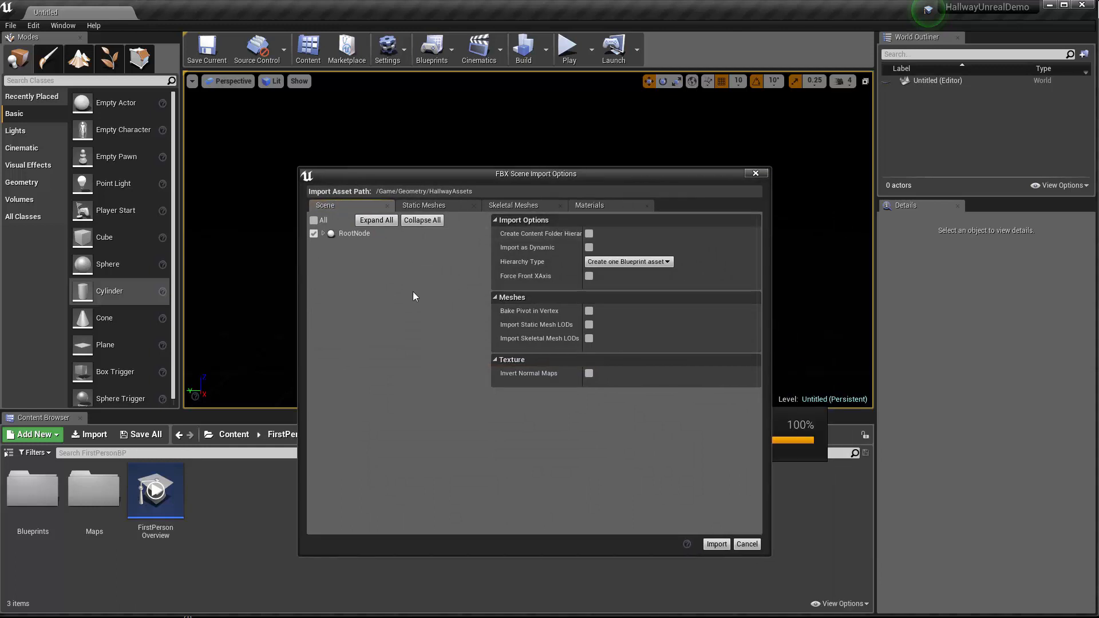
left_click(428, 203)
left_click(513, 205)
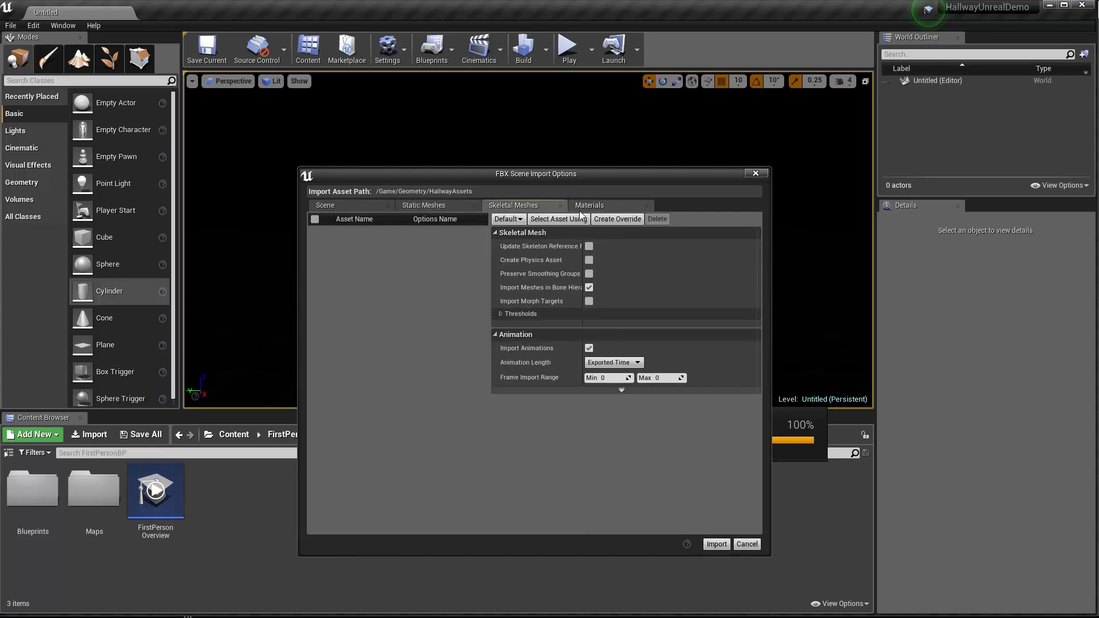
left_click(591, 206)
left_click(351, 205)
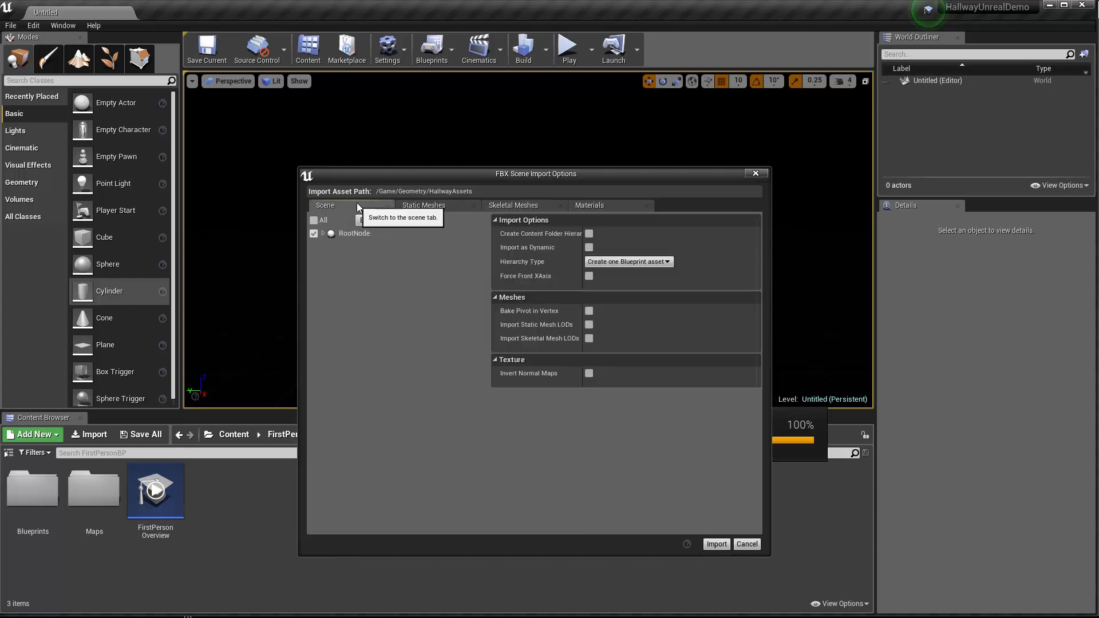
Import the FBX scene into the HallwayAssets folder, and clear and close the FBX import message log
left_click(717, 544)
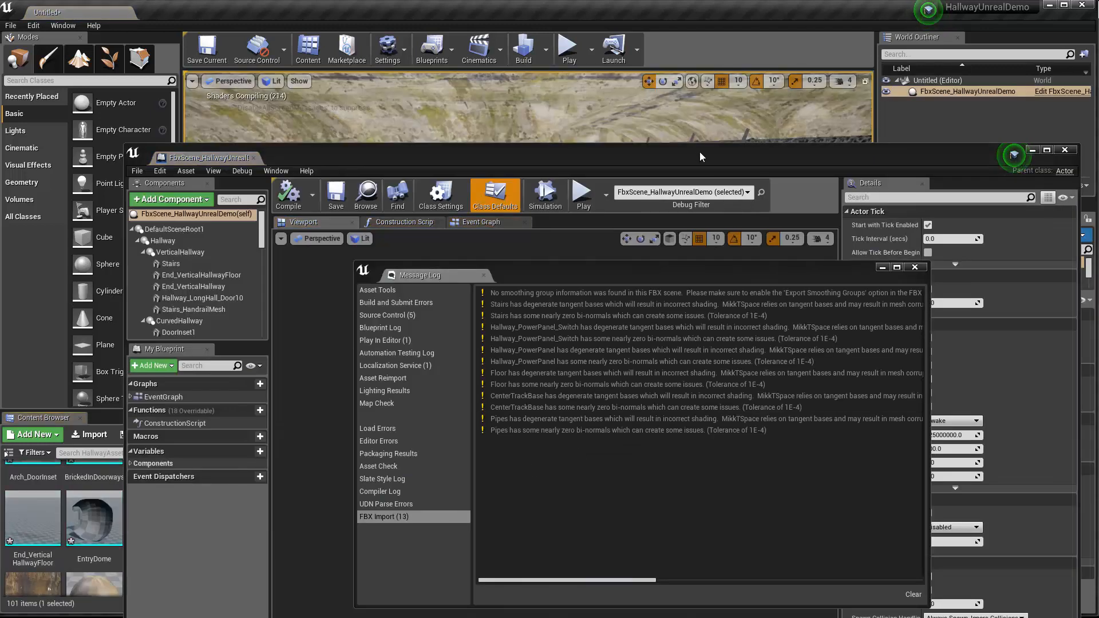
left_click_drag(698, 150, 780, 435)
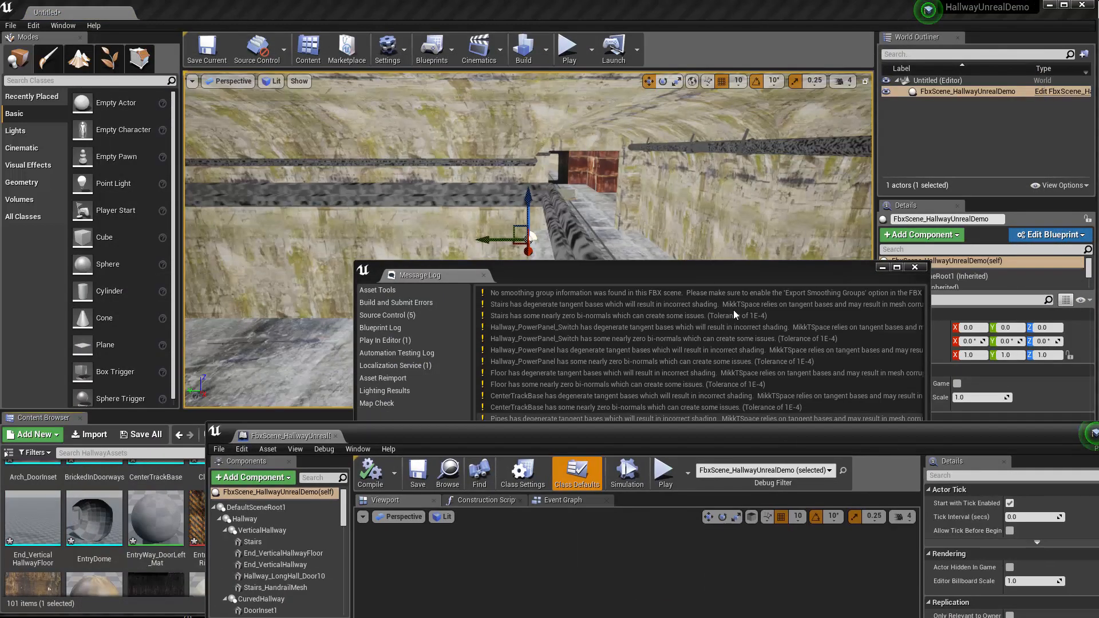
double_click(697, 266)
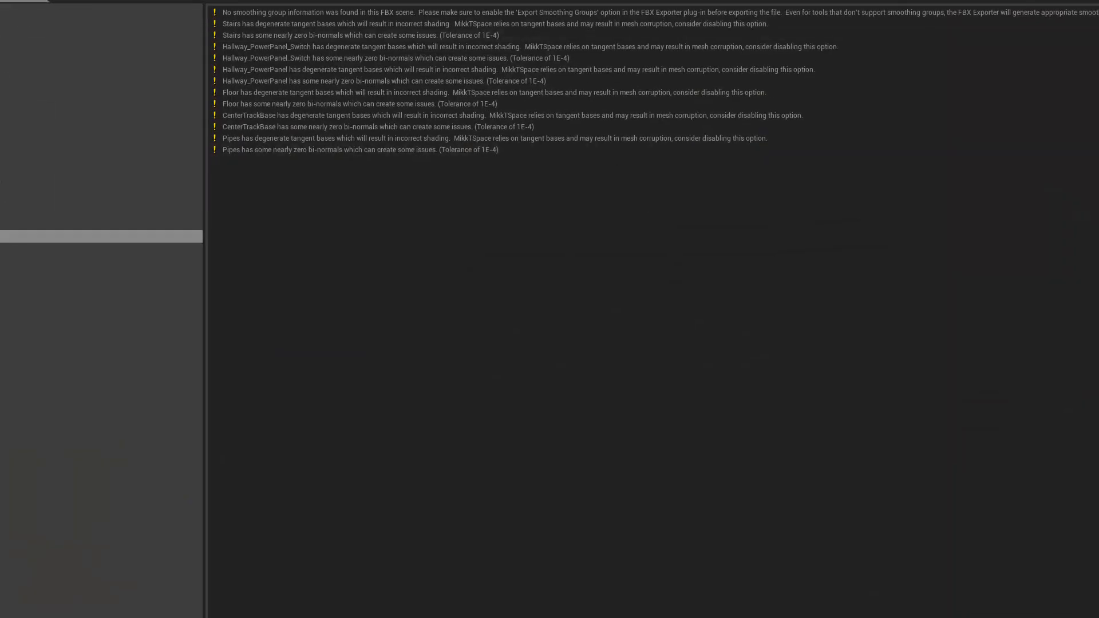
key("super+Down")
left_click_drag(779, 277, 657, 139)
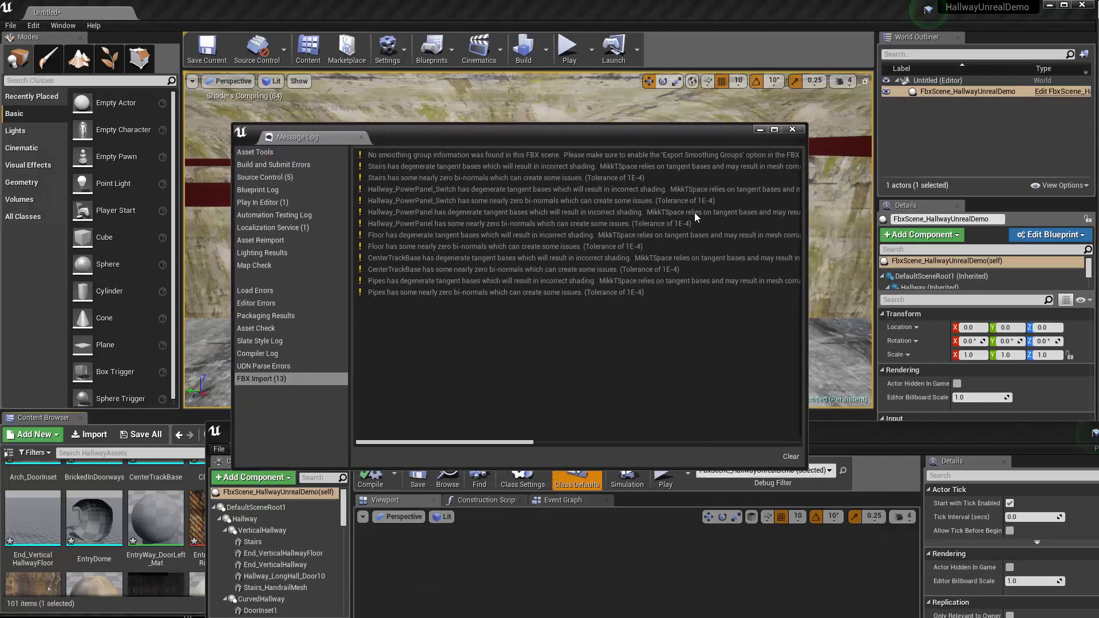
left_click(791, 457)
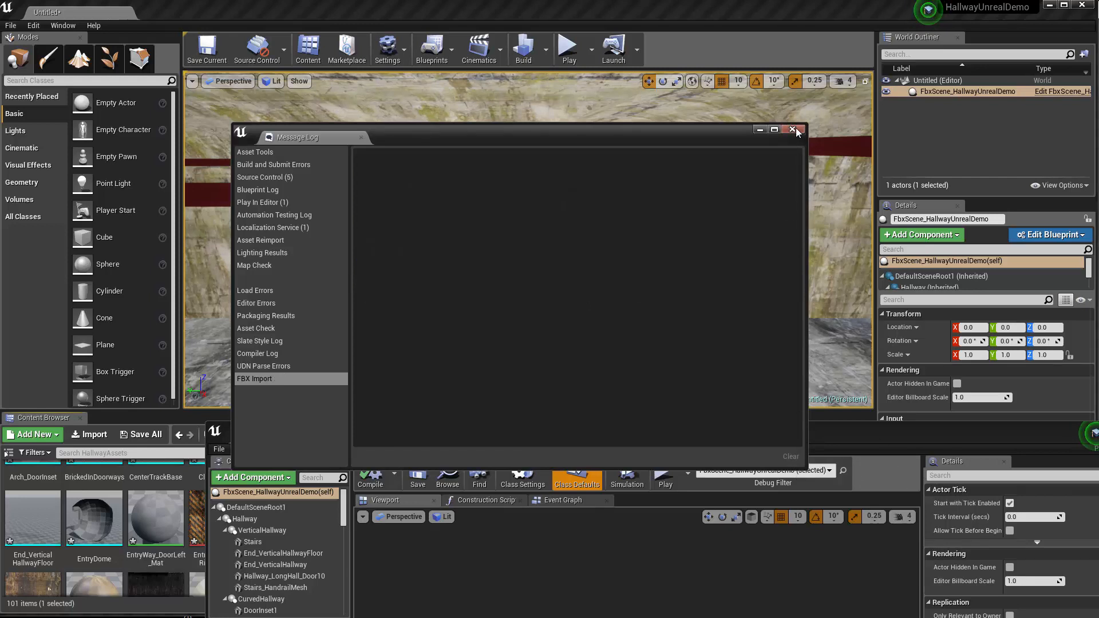
left_click(794, 132)
Inspect the imported hallway Blueprint in its own editor window and close that editor
left_click_drag(874, 438, 703, 35)
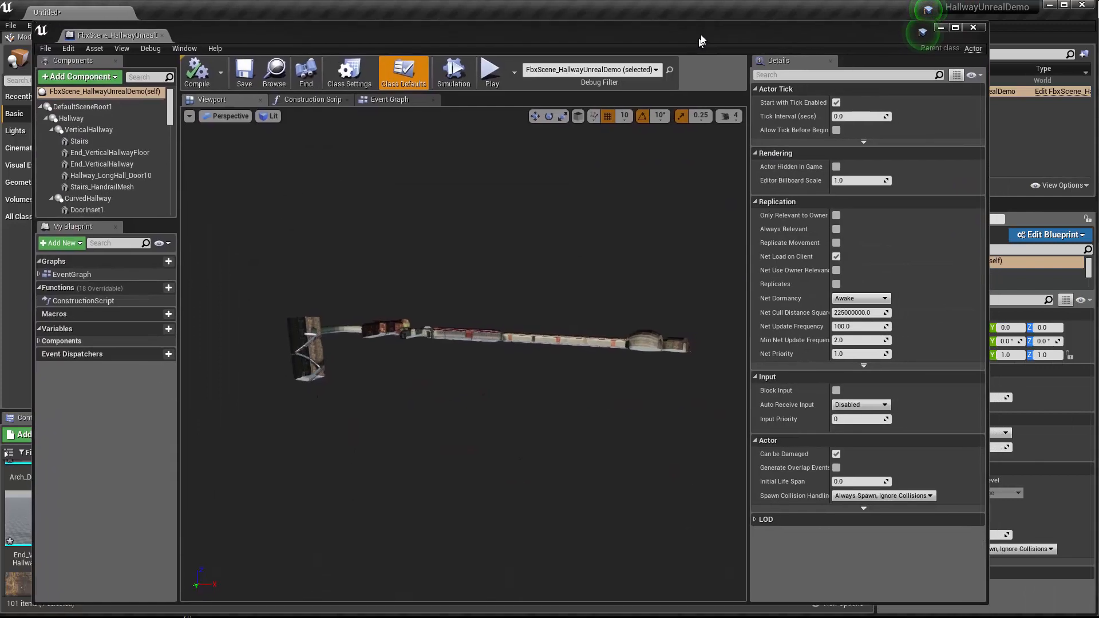
mouse_move(608, 282)
right_mouse_down()
mouse_move(527, 281)
mouse_move(610, 290)
right_mouse_up()
right_click_drag(471, 285, 550, 285)
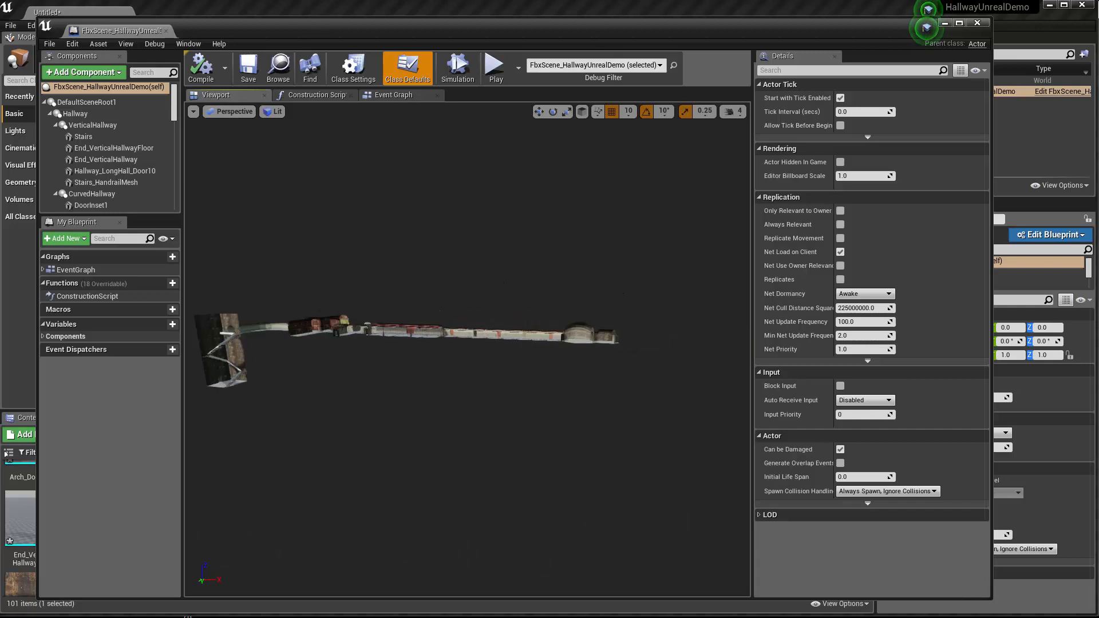
left_click(978, 23)
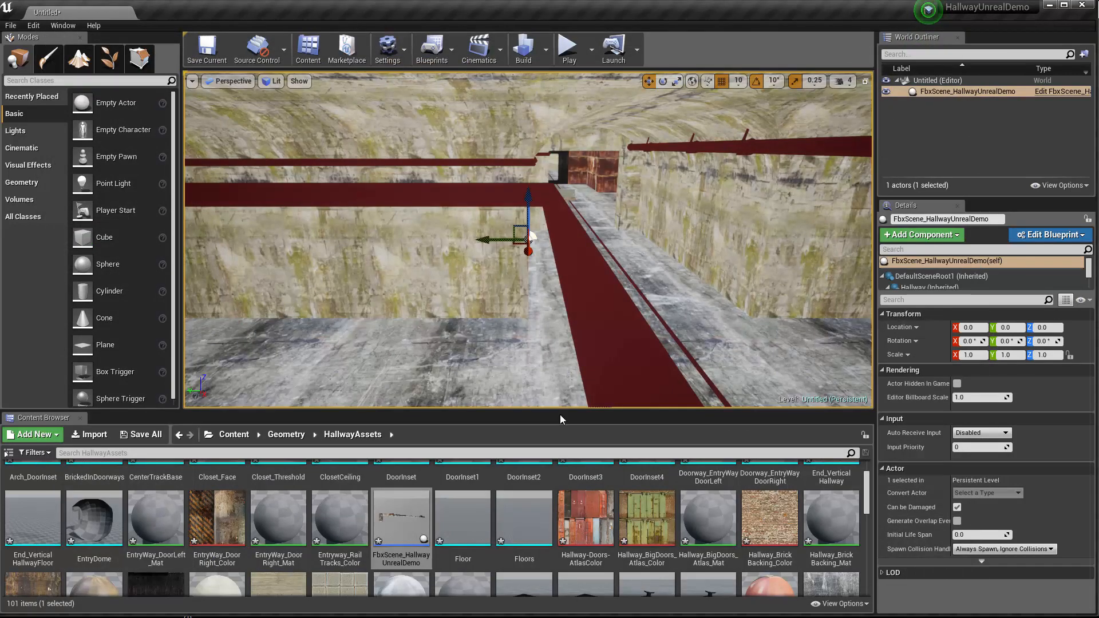
Examine the imported hallway in the level from several angles, checking its corridors, side rooms and textures
key("f")
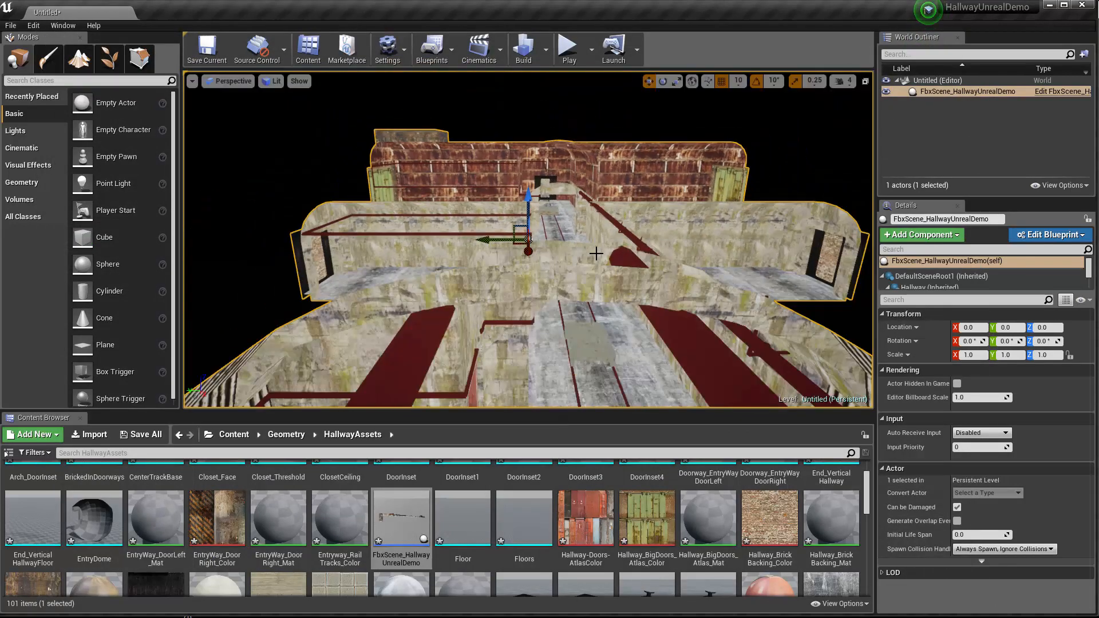
left_click_drag(596, 253, 703, 325, "alt")
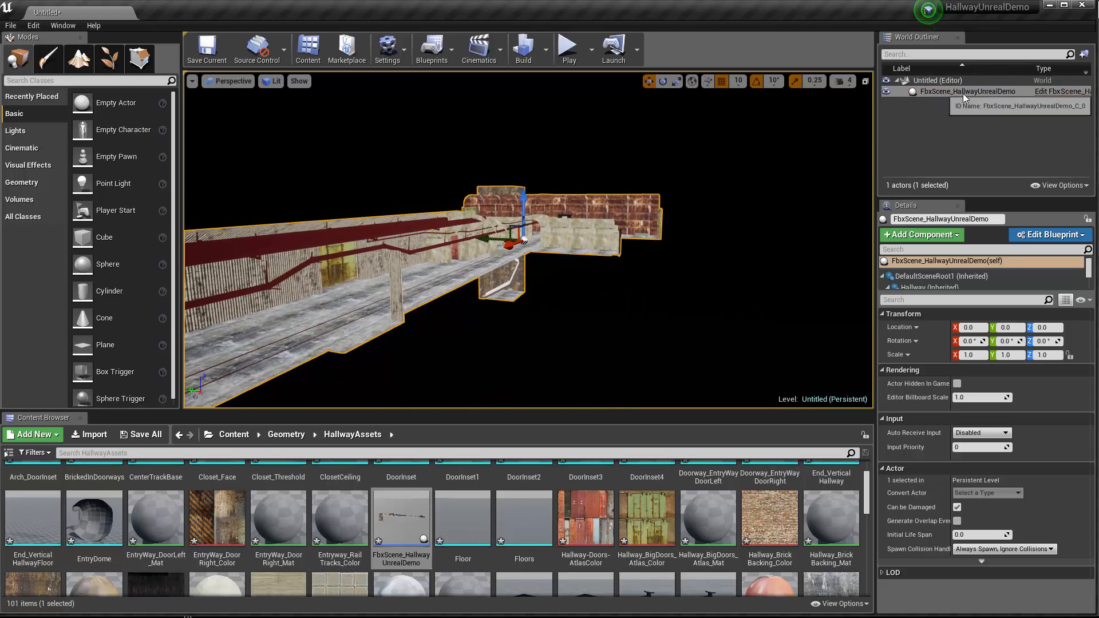
scroll(773, 303, "down", 3)
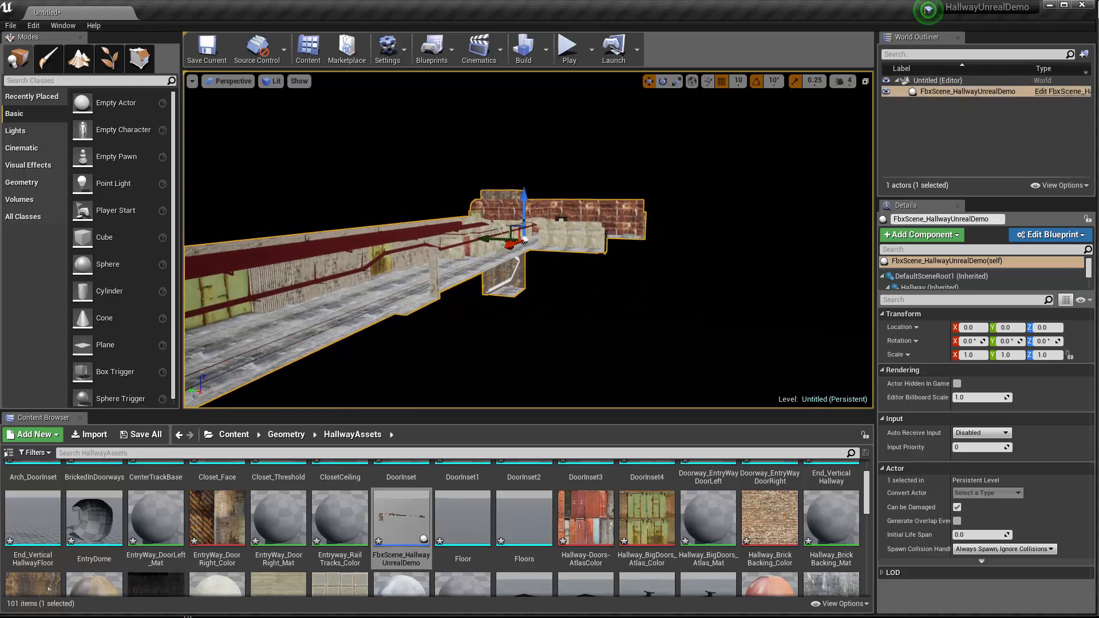
mouse_move(669, 266)
right_mouse_down()
mouse_move(687, 266)
mouse_move(639, 266)
mouse_move(669, 266)
right_mouse_up()
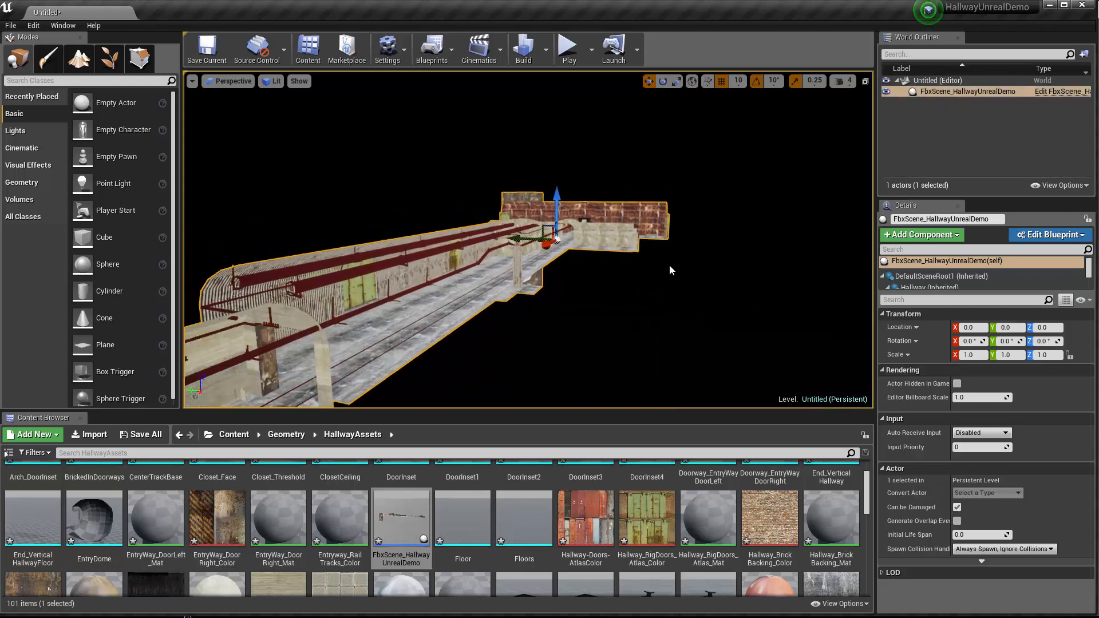
scroll(669, 265, "down", 6)
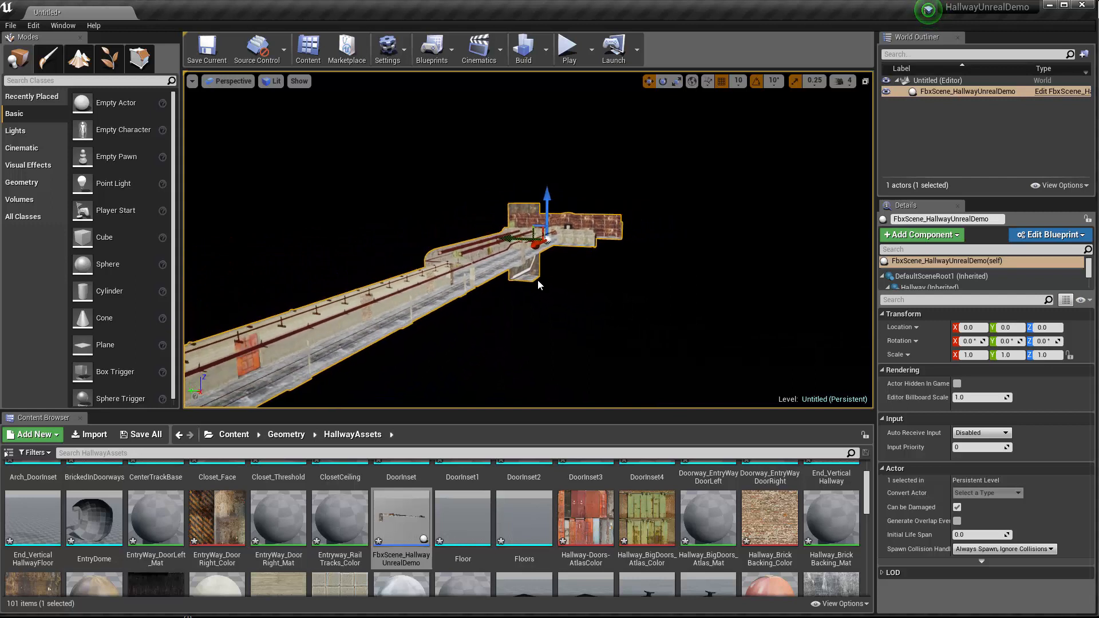
middle_click_drag(538, 280, 217, 239)
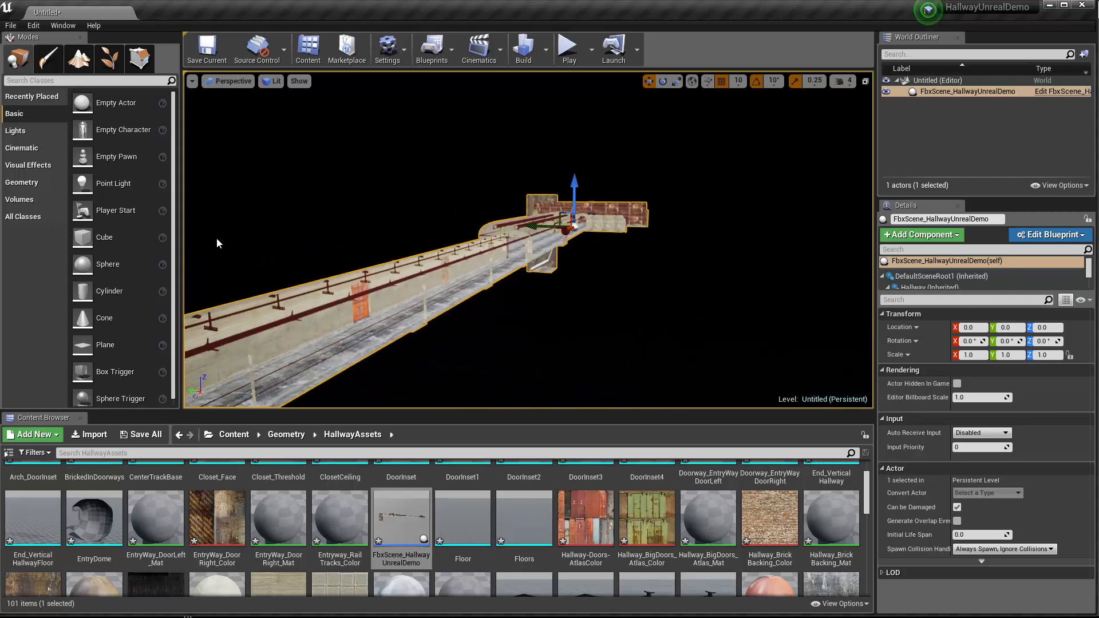
middle_click_drag(625, 287, 593, 289)
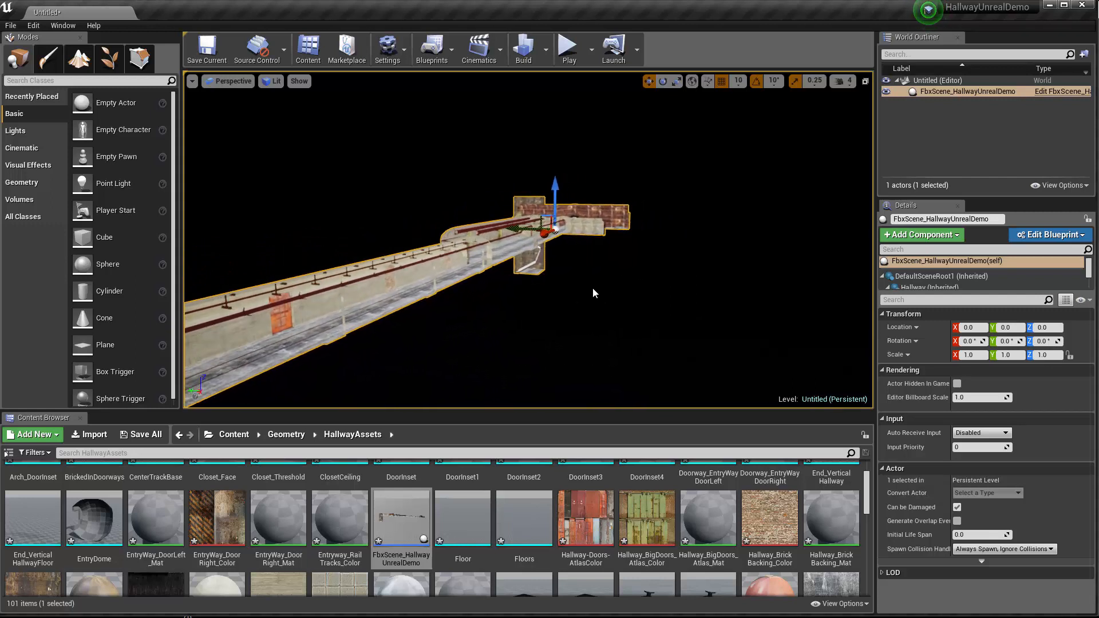
scroll(596, 288, "up", 2)
scroll(600, 286, "up", 3)
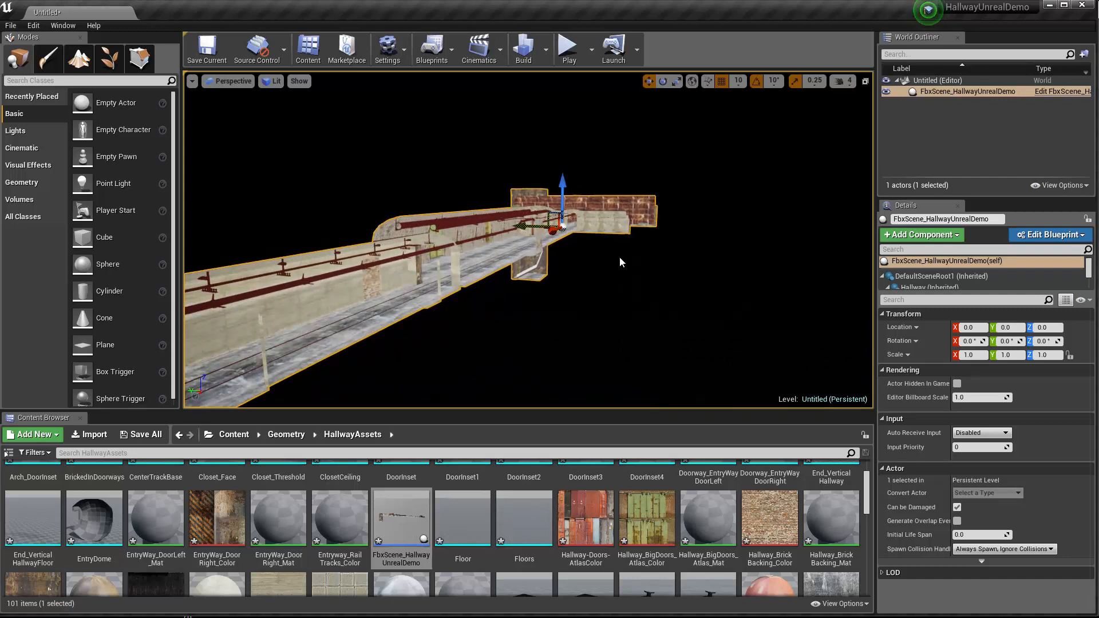
left_click_drag(619, 262, 611, 225, "alt")
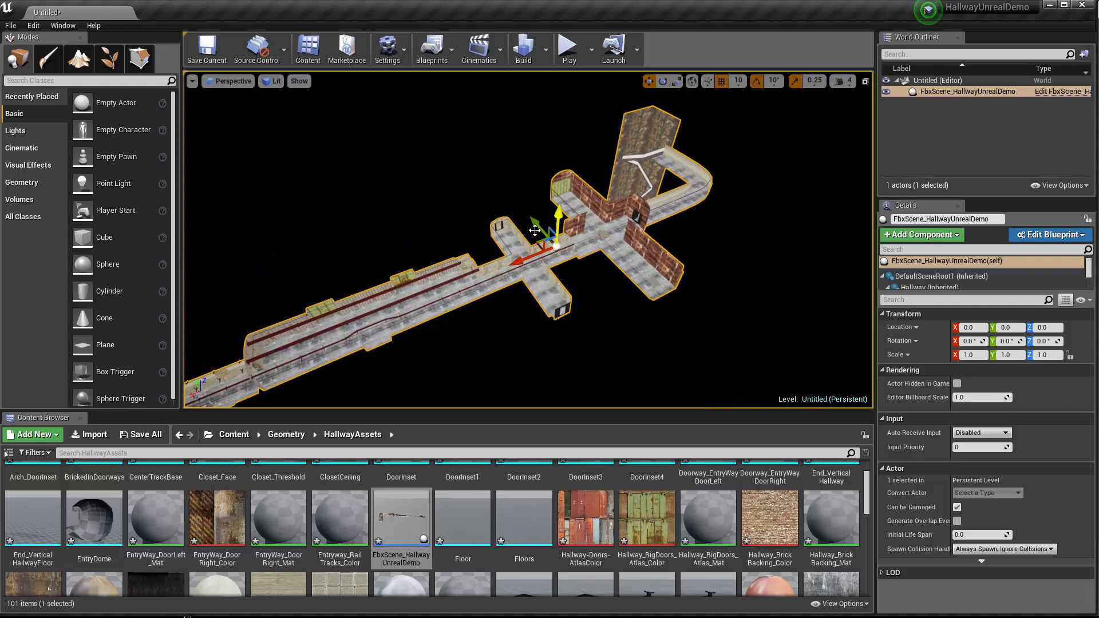
left_click_drag(583, 290, 575, 285, "alt")
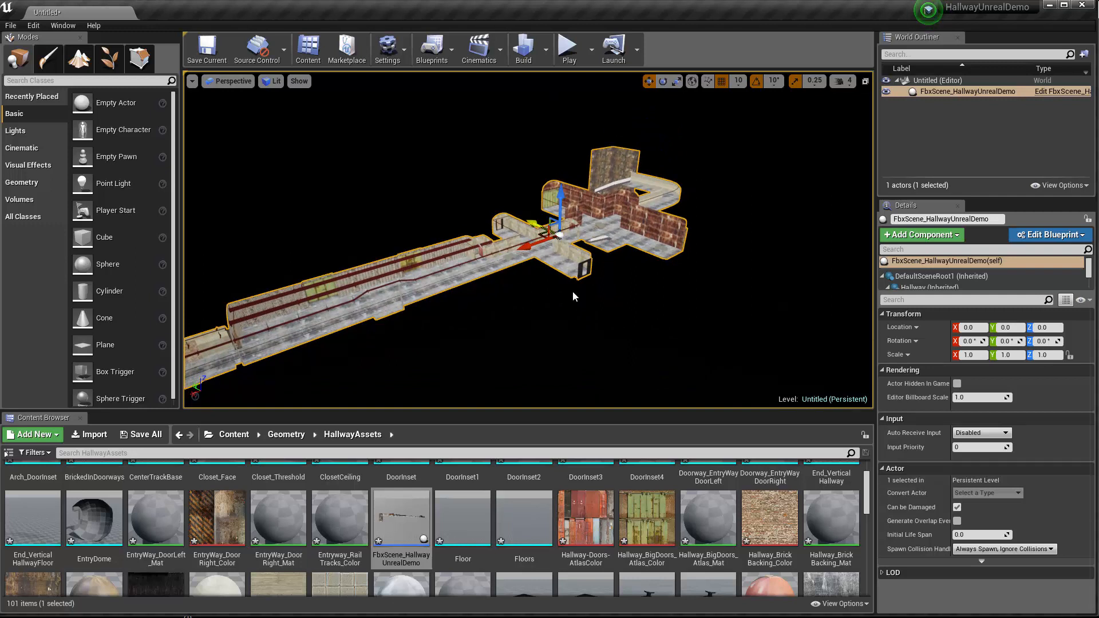
left_click_drag(575, 296, 532, 327, "alt")
mouse_move(608, 294)
left_mouse_down("alt")
mouse_move(594, 294)
mouse_move(621, 294)
mouse_move(587, 294)
mouse_move(598, 290)
left_mouse_up("alt")
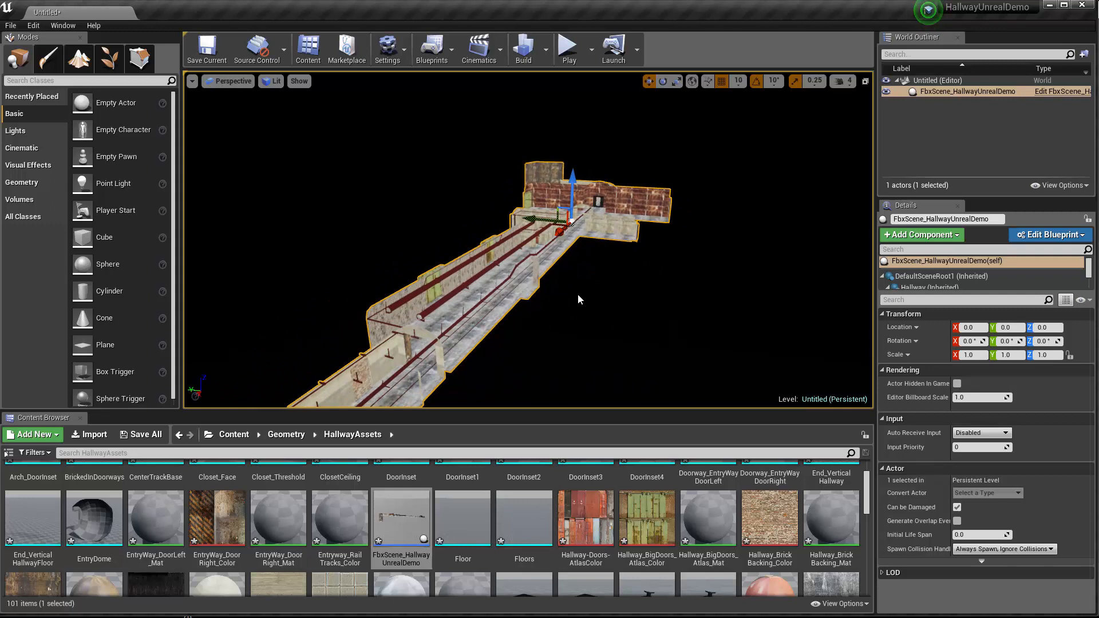
Place a Player Start on the floor of the domed room at about X 10180, Y -270, Z 92
right_click_drag(583, 290, 626, 276, "alt")
right_click_drag(696, 287, 561, 292)
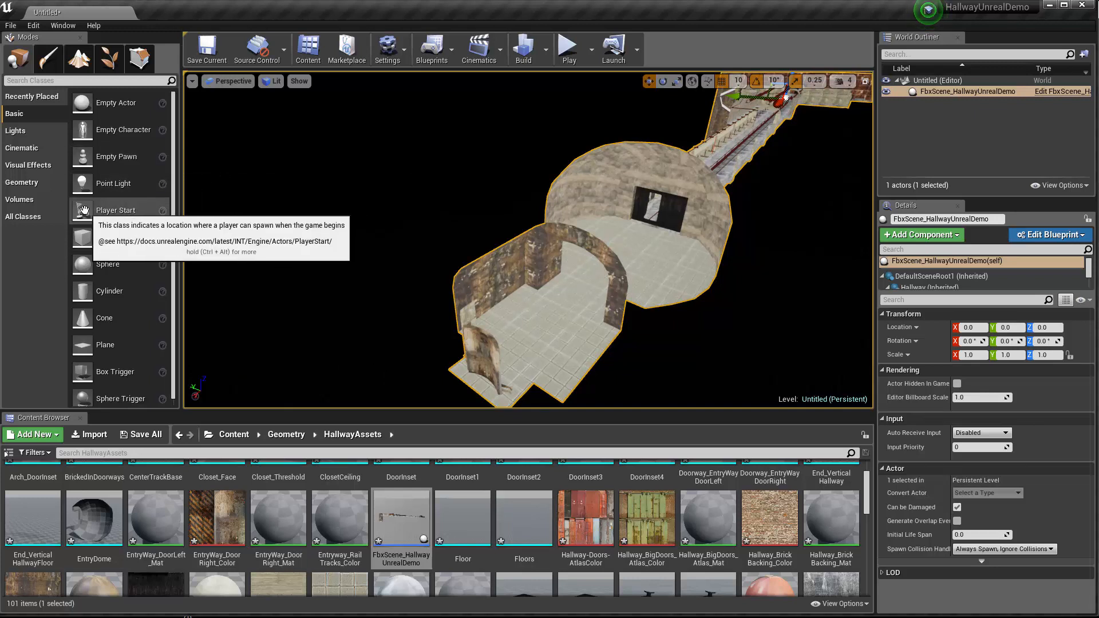
left_click_drag(83, 210, 559, 167)
key("f")
left_click_drag(608, 243, 636, 229, "alt")
scroll(740, 284, "down", 10)
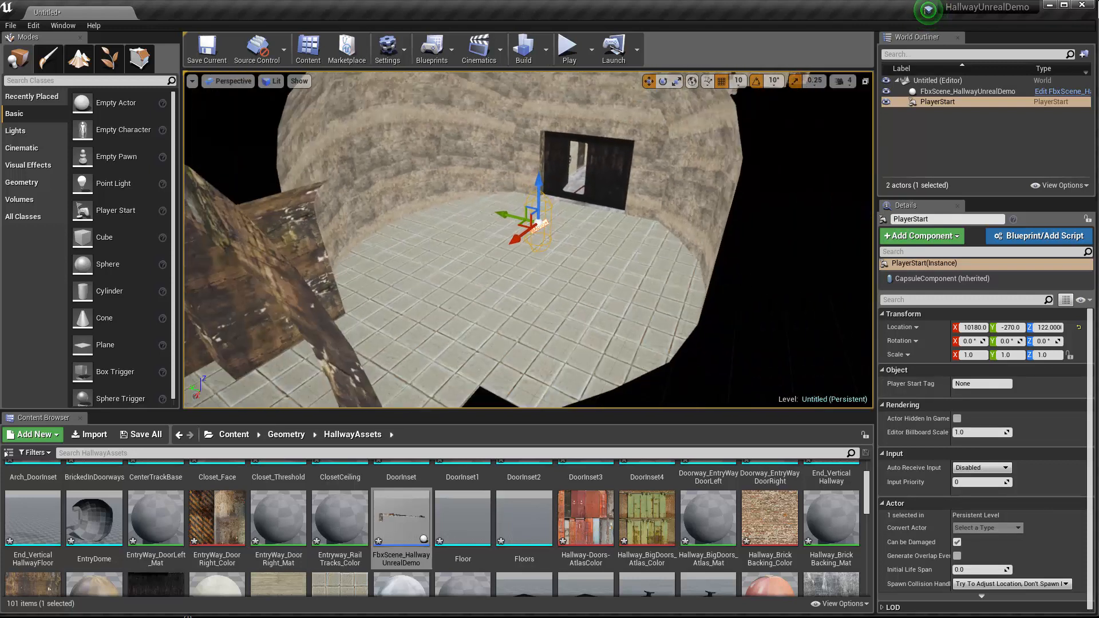
key("ctrl+z")
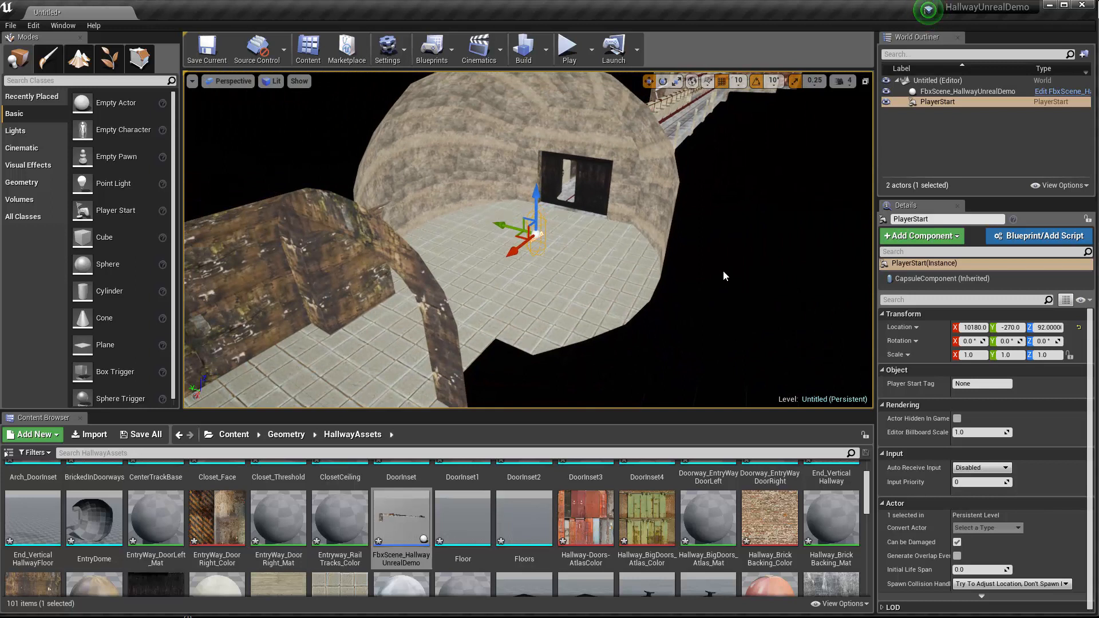
mouse_move(724, 271)
left_mouse_down("alt")
mouse_move(687, 270)
mouse_move(745, 271)
left_mouse_up("alt")
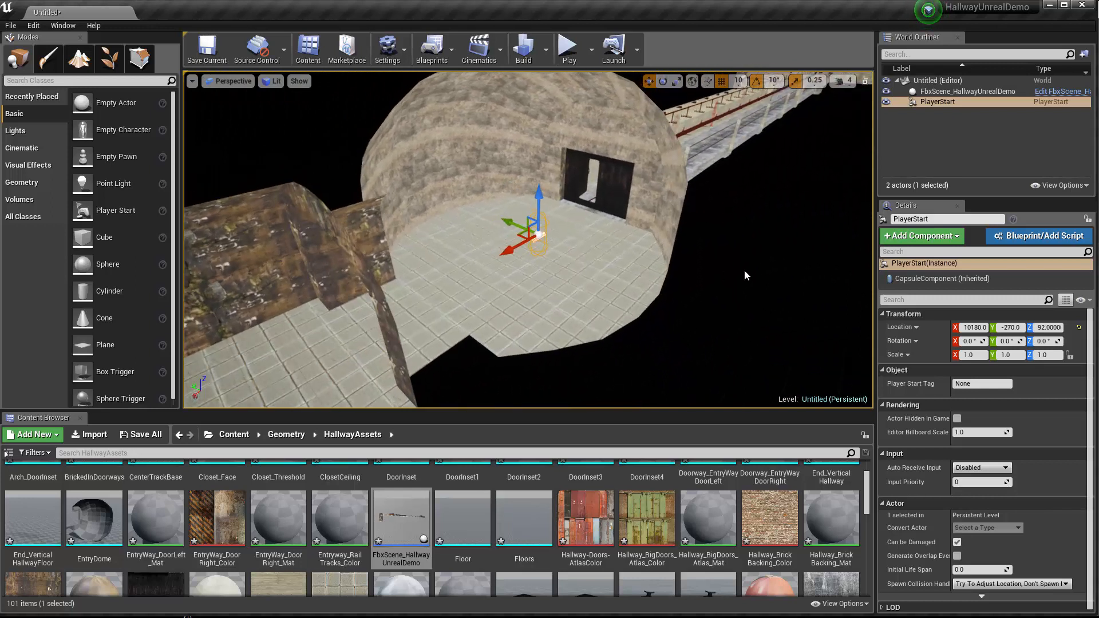
Play-test the level, stop the session, and inspect the Player Start's placement in the domed room
left_click(569, 54)
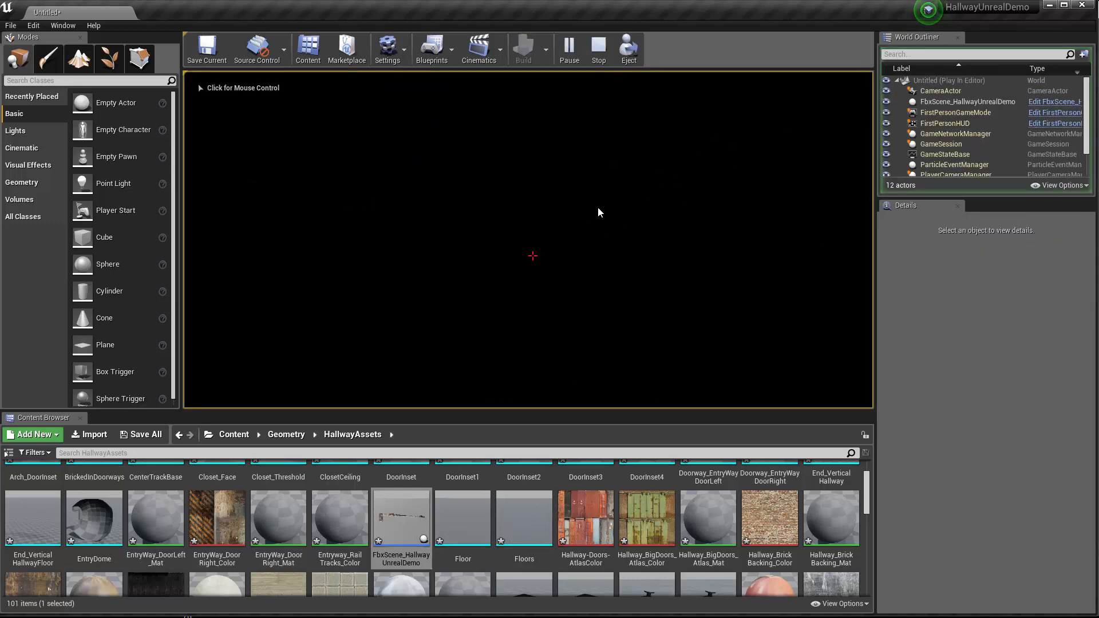
key("Escape")
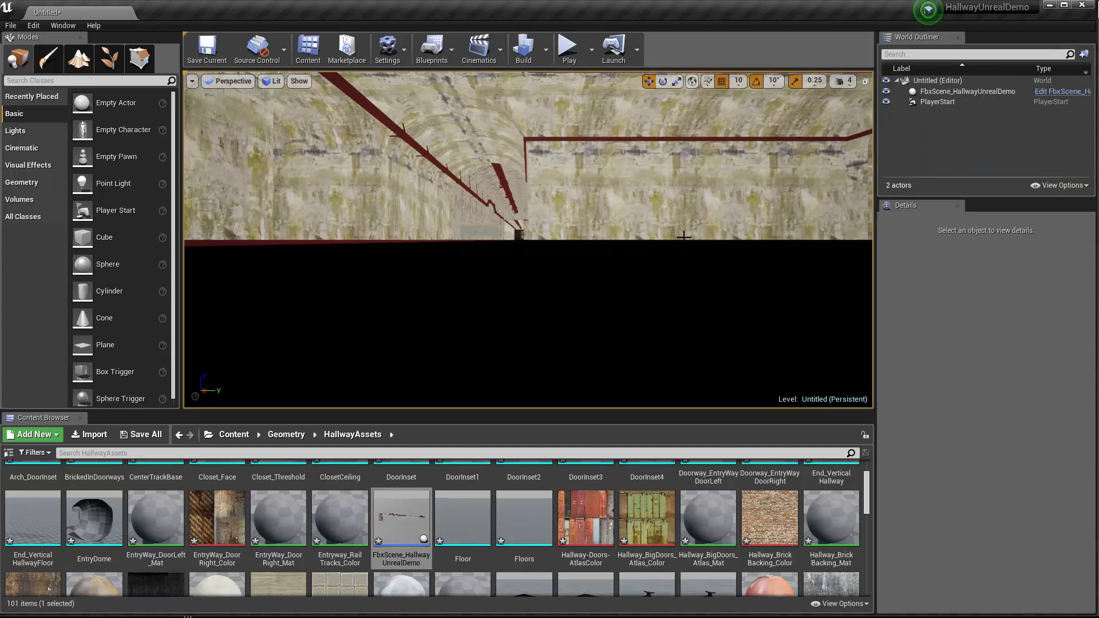
left_click_drag(690, 237, 635, 280, "alt")
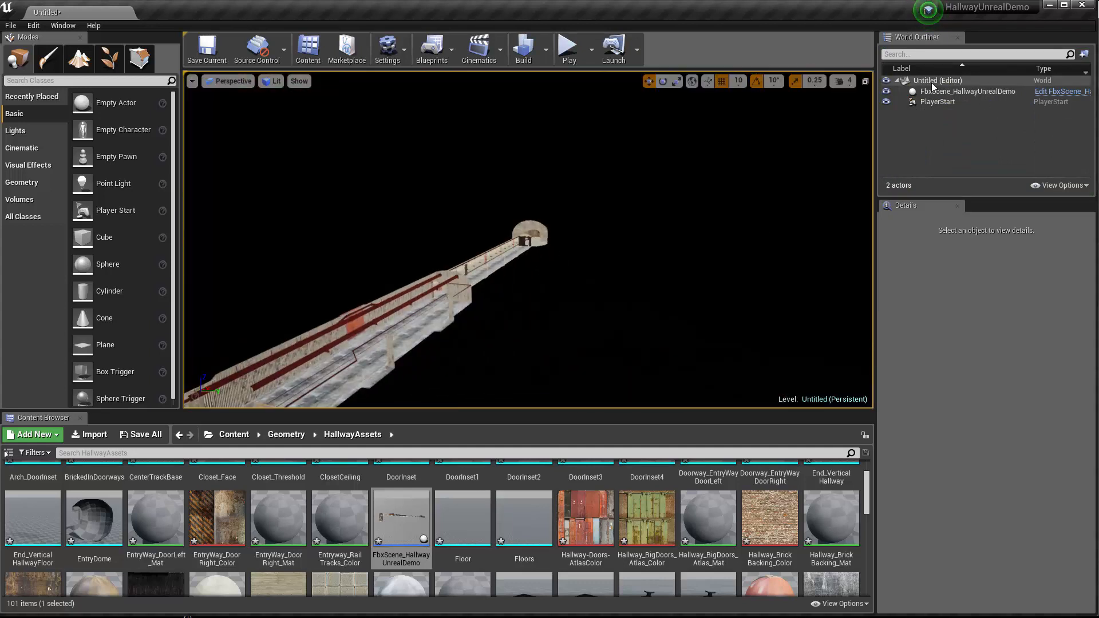
left_click(937, 102)
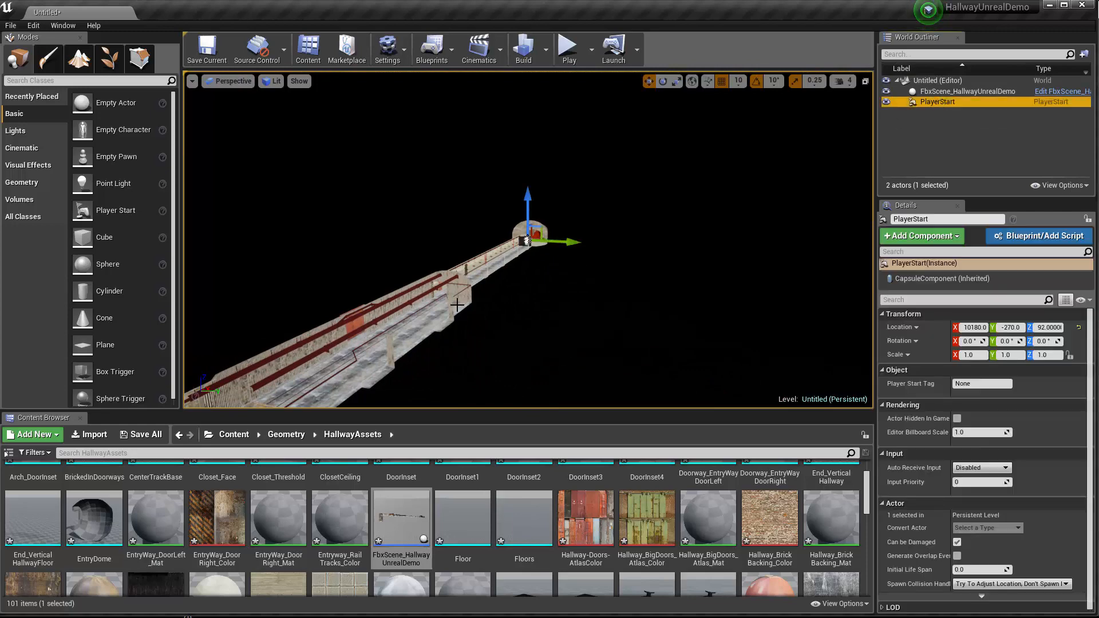
key("f")
left_click_drag(639, 284, 824, 284, "alt")
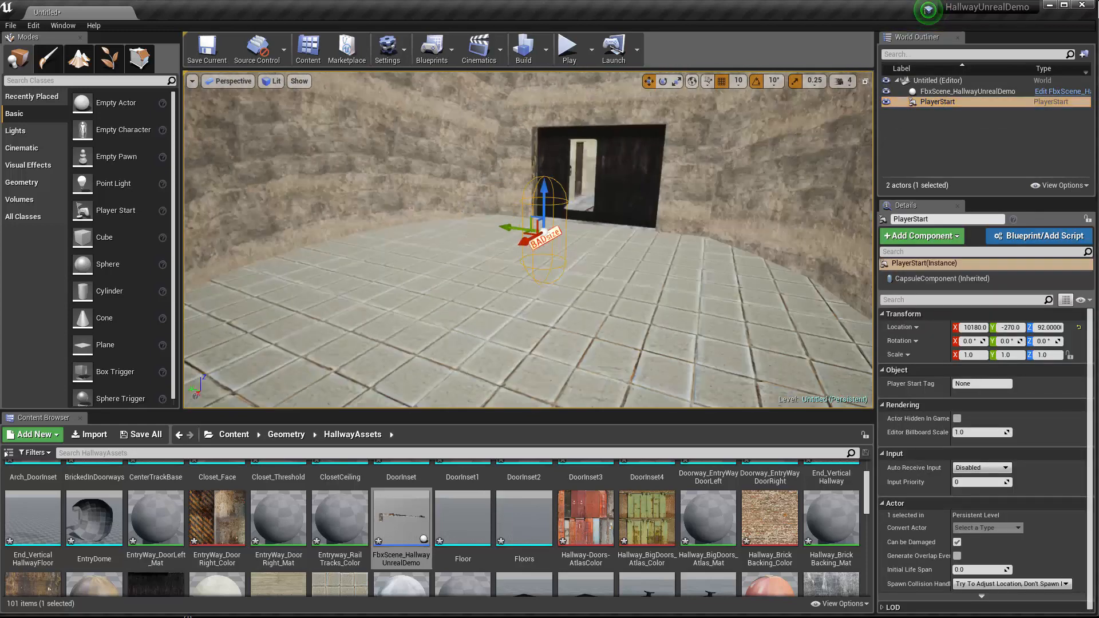
left_click_drag(566, 275, 501, 272, "alt")
scroll(562, 260, "down", 12)
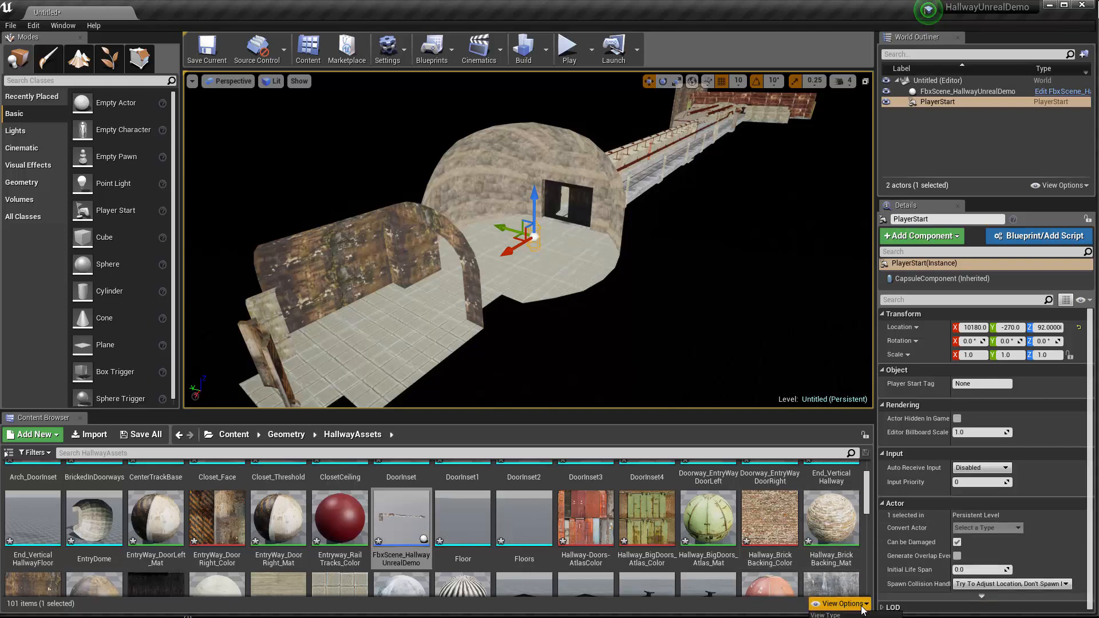
Show the HallwayAssets content in columns and sort the assets by type
left_click_drag(1094, 614, 974, 412)
left_click(767, 400)
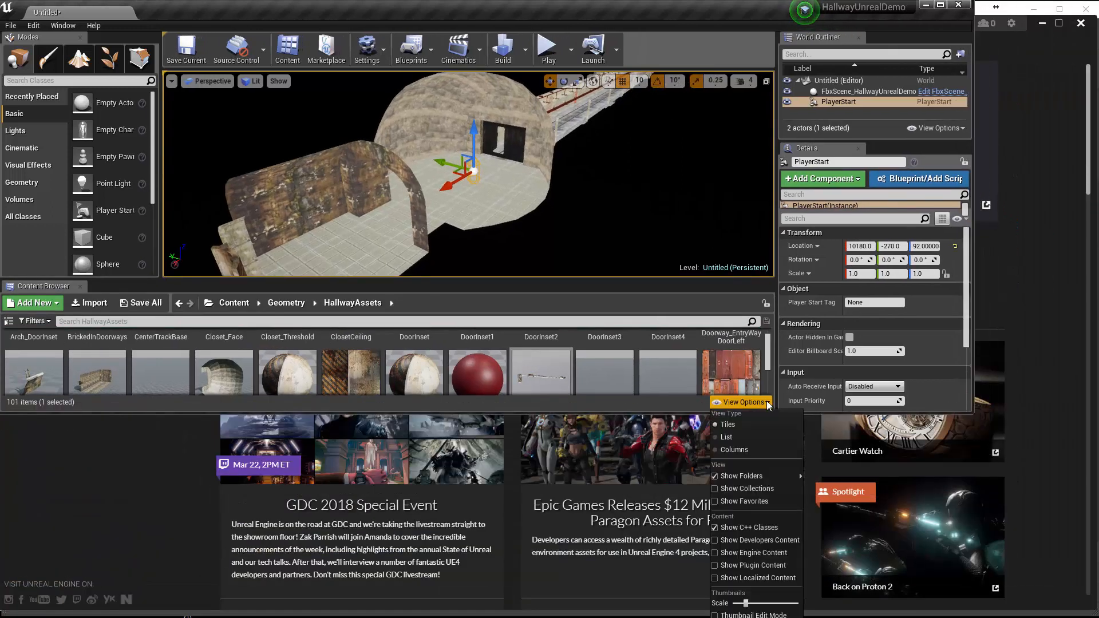
left_click(796, 372)
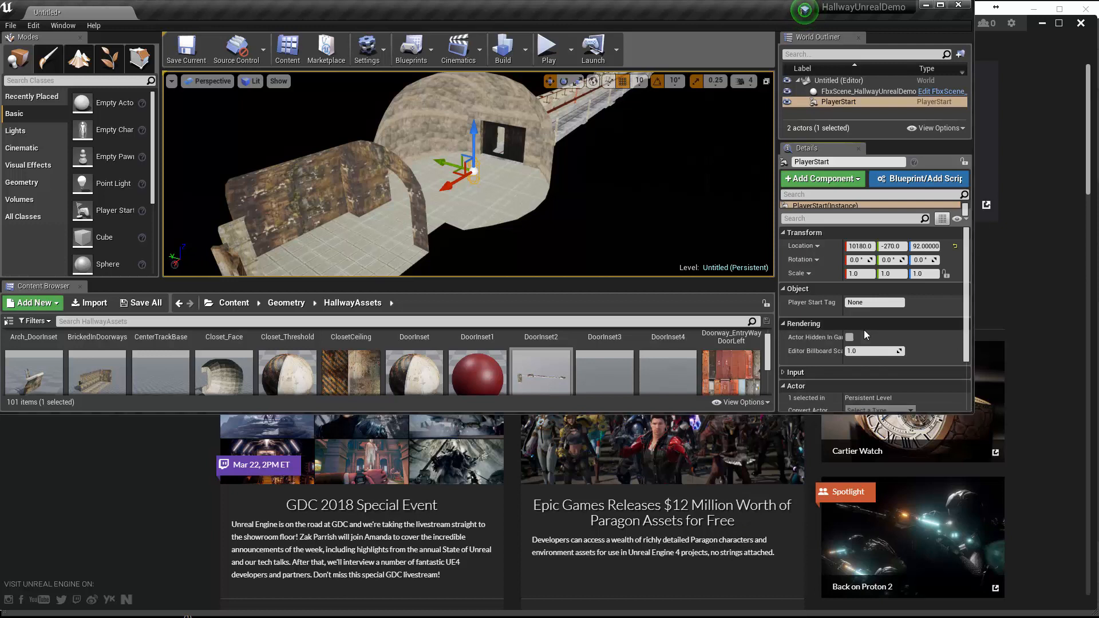
left_click_drag(973, 413, 845, 331)
left_click(657, 320)
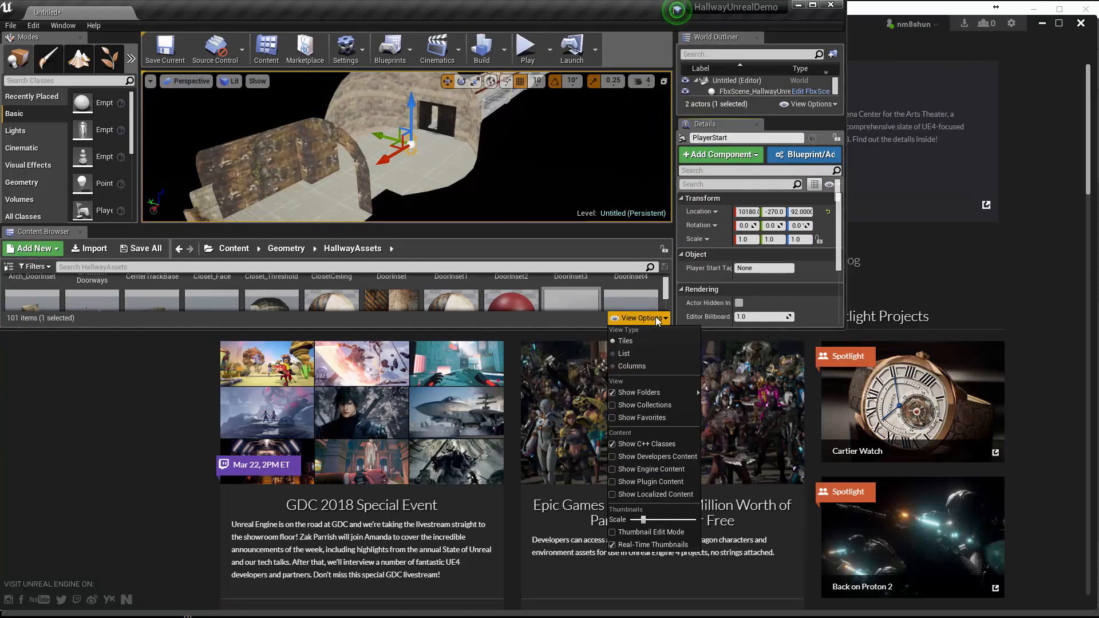
left_click(623, 365)
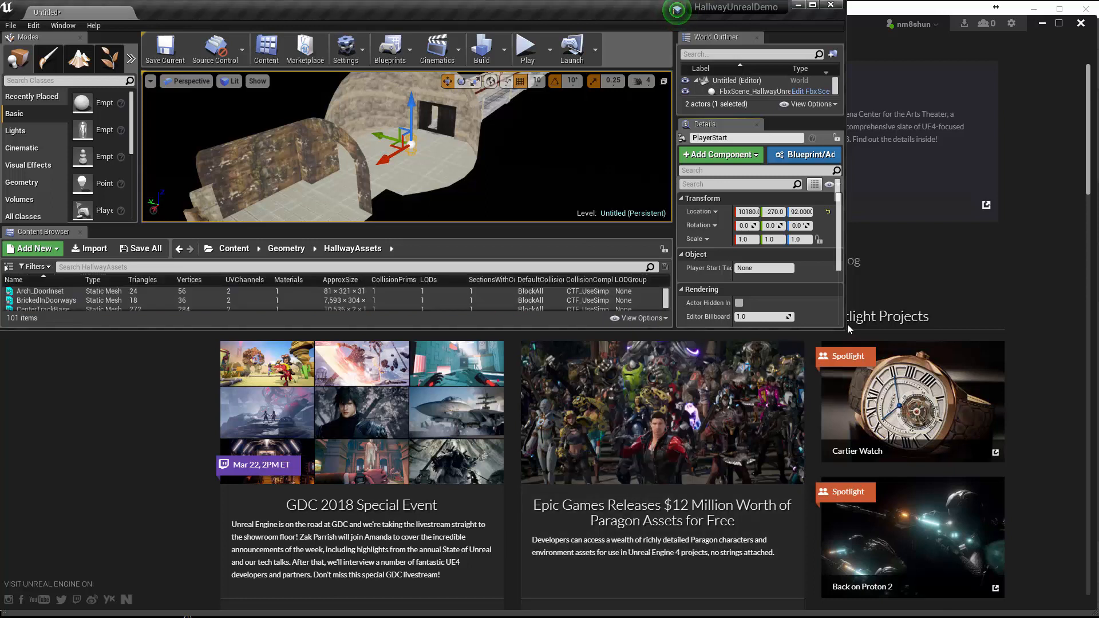
left_click_drag(844, 326, 1096, 616)
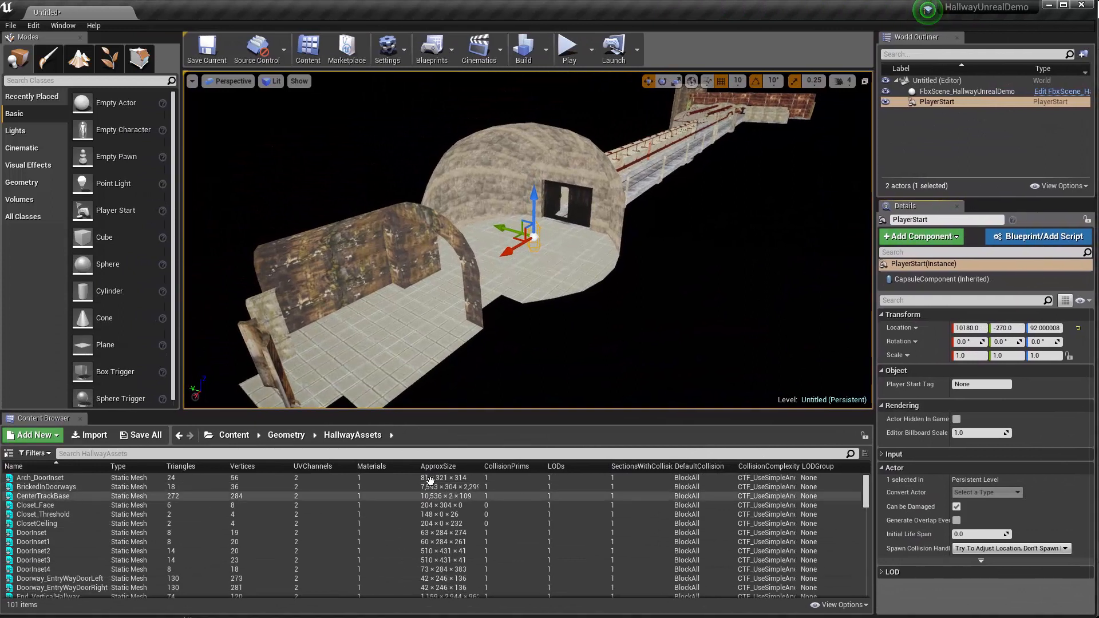
left_click(136, 471)
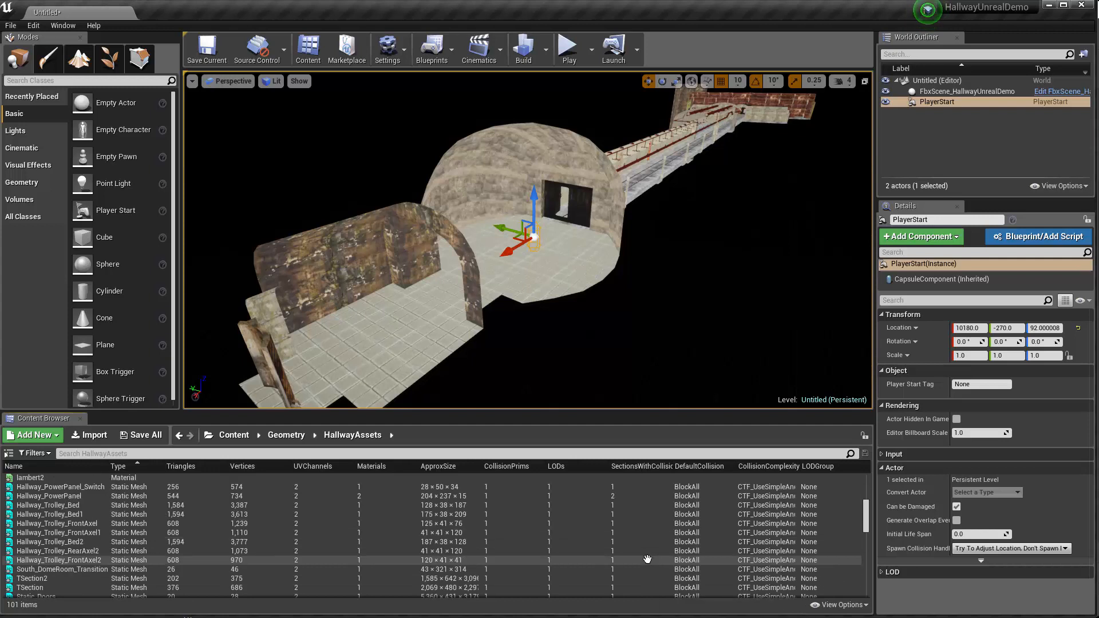
Select all the static meshes in the HallwayAssets folder, from Hallway_PowerPanel_Switch through Hallway_LoadingBay_ElectricalCloset
scroll(648, 559, "down", 2)
left_click(228, 542)
scroll(229, 542, "down", 10)
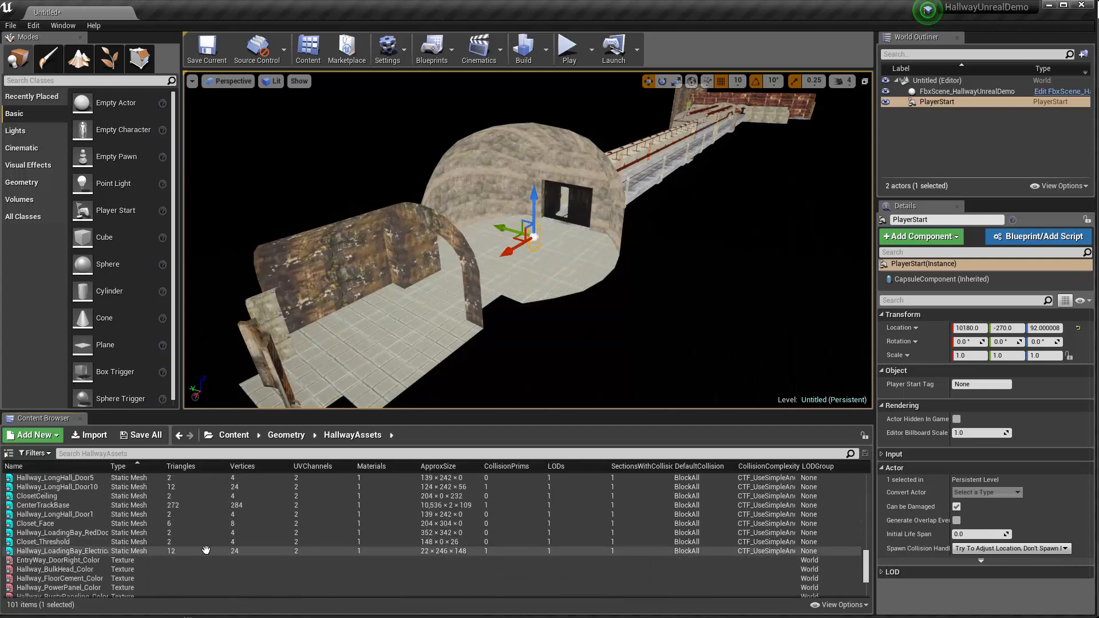
left_click(140, 551, "shift")
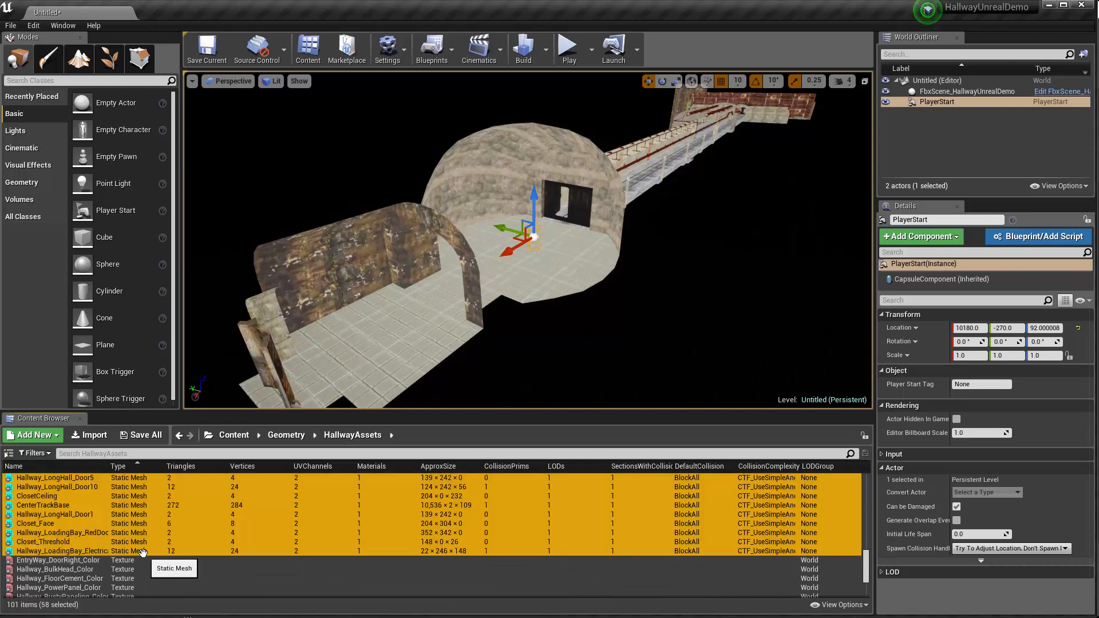
Shrink the editor window so the complete list of actions for the selected meshes fits on the screen
right_click(133, 497)
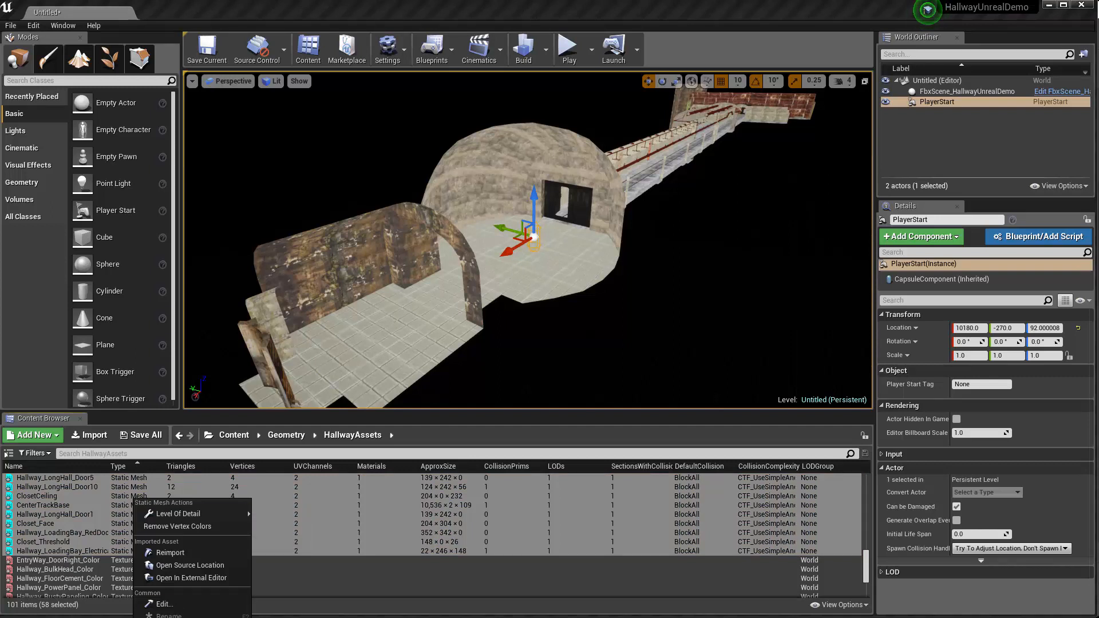
left_click(740, 15)
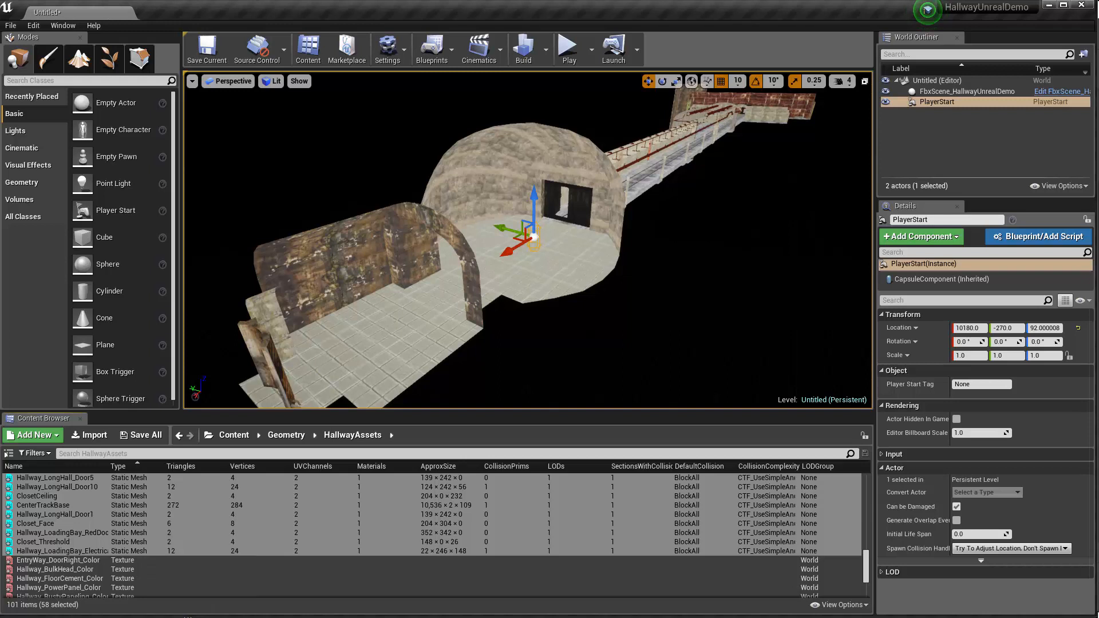
left_click_drag(1093, 611, 833, 379)
right_click(106, 328)
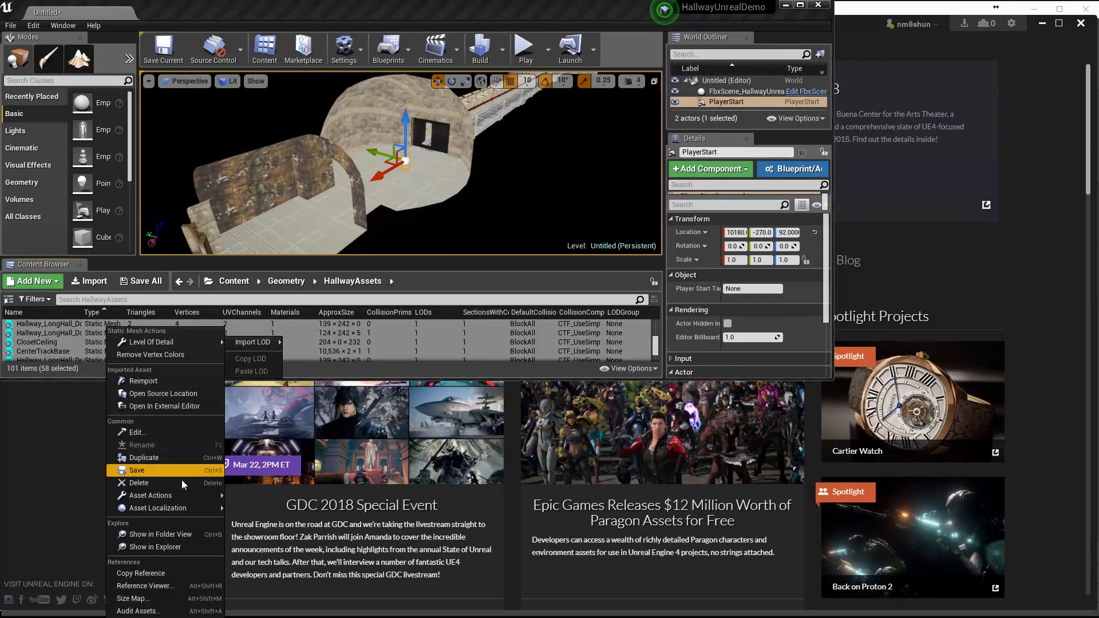
mouse_move(182, 497)
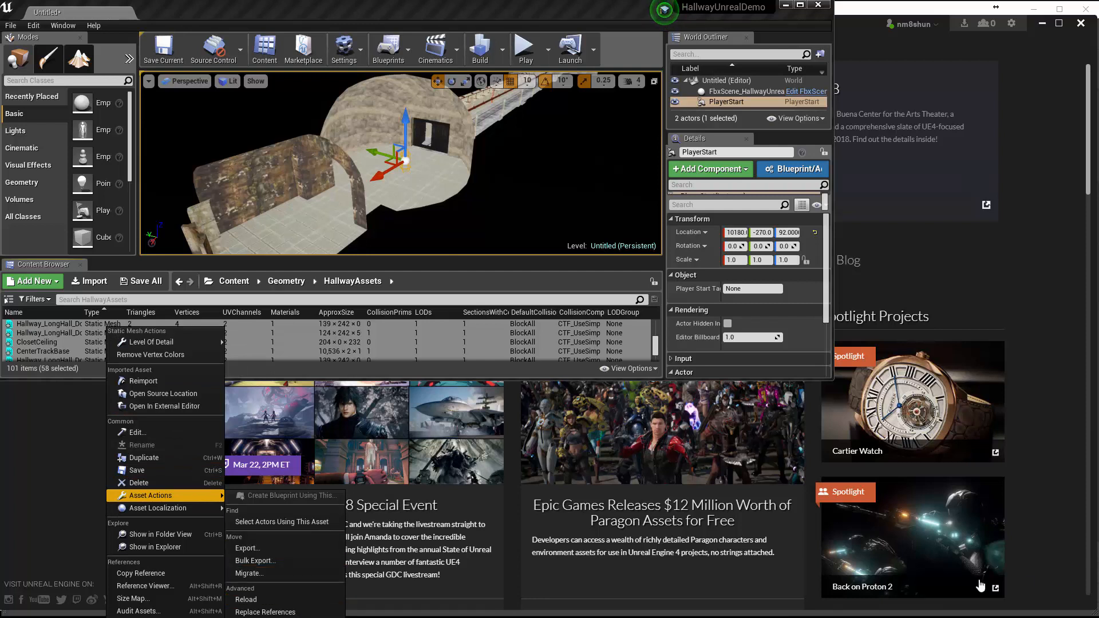
left_click(833, 325)
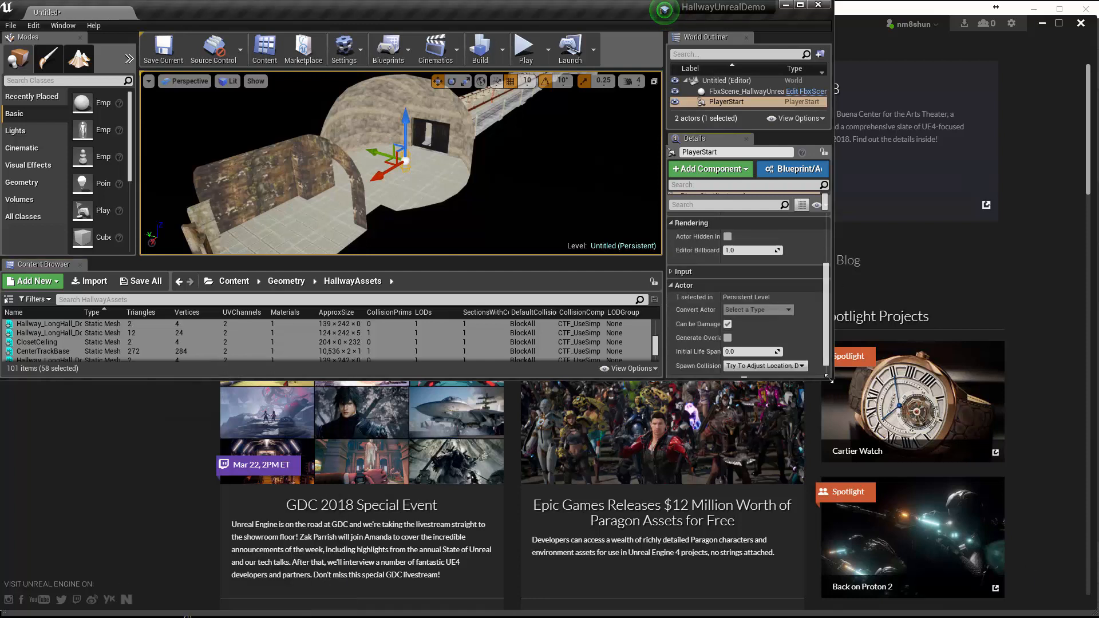
left_click_drag(834, 379, 764, 323)
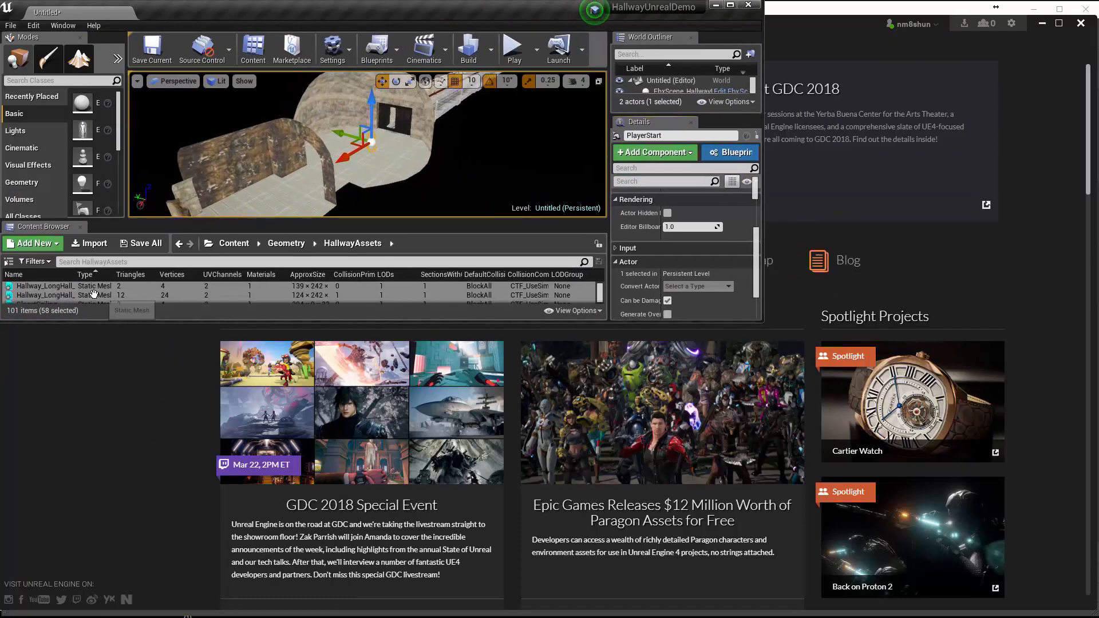
Open the selected static meshes for bulk editing in the Property Matrix and select every mesh listed there
right_click(95, 292)
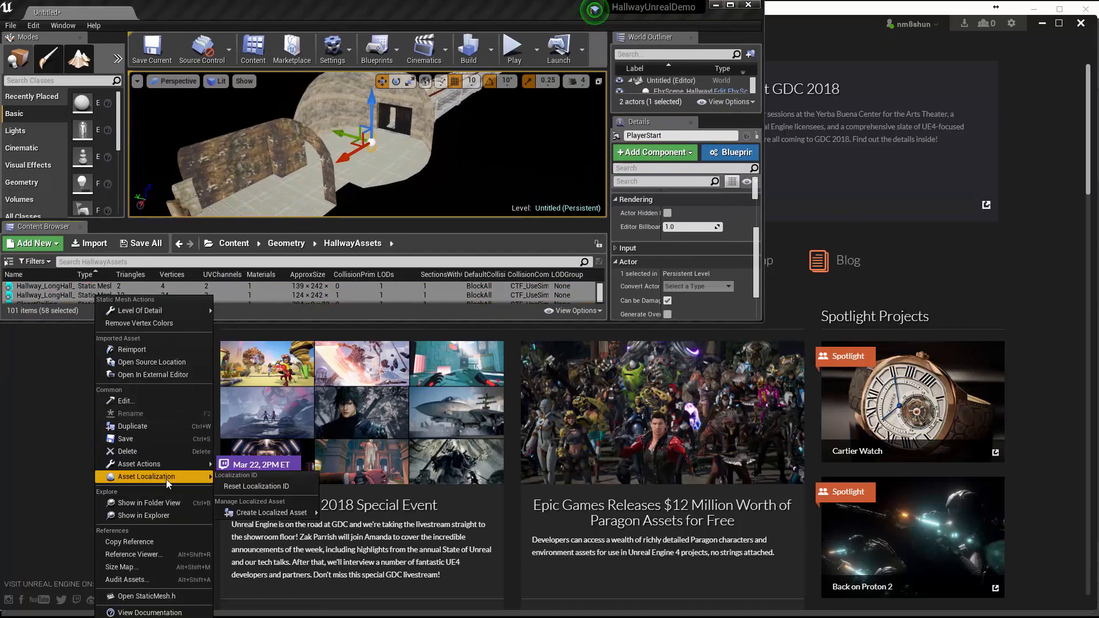
mouse_move(179, 463)
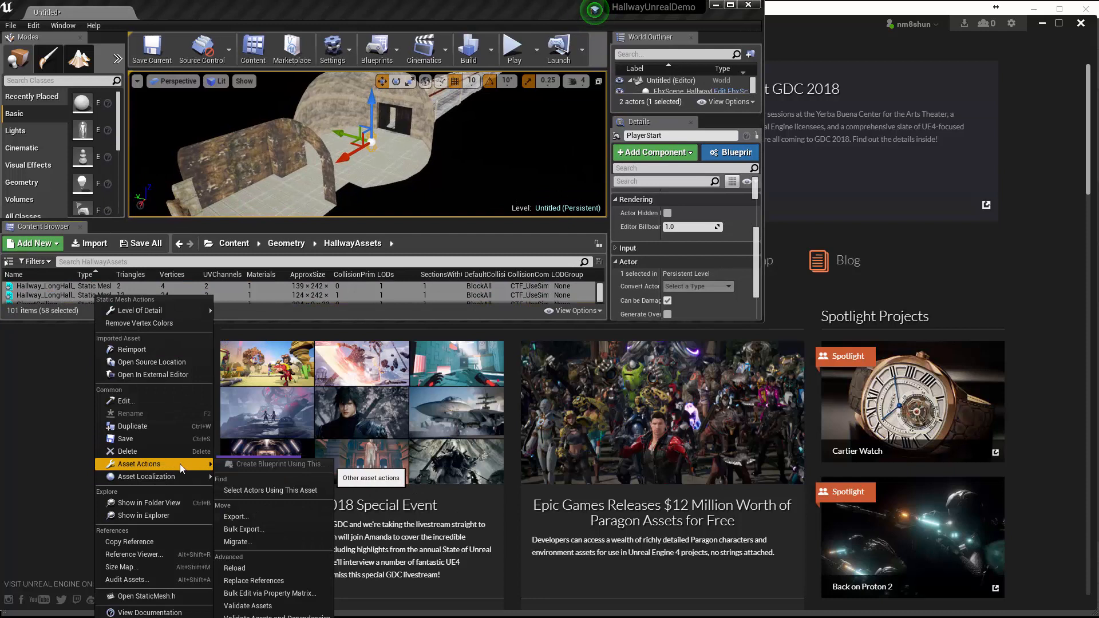
left_click(269, 594)
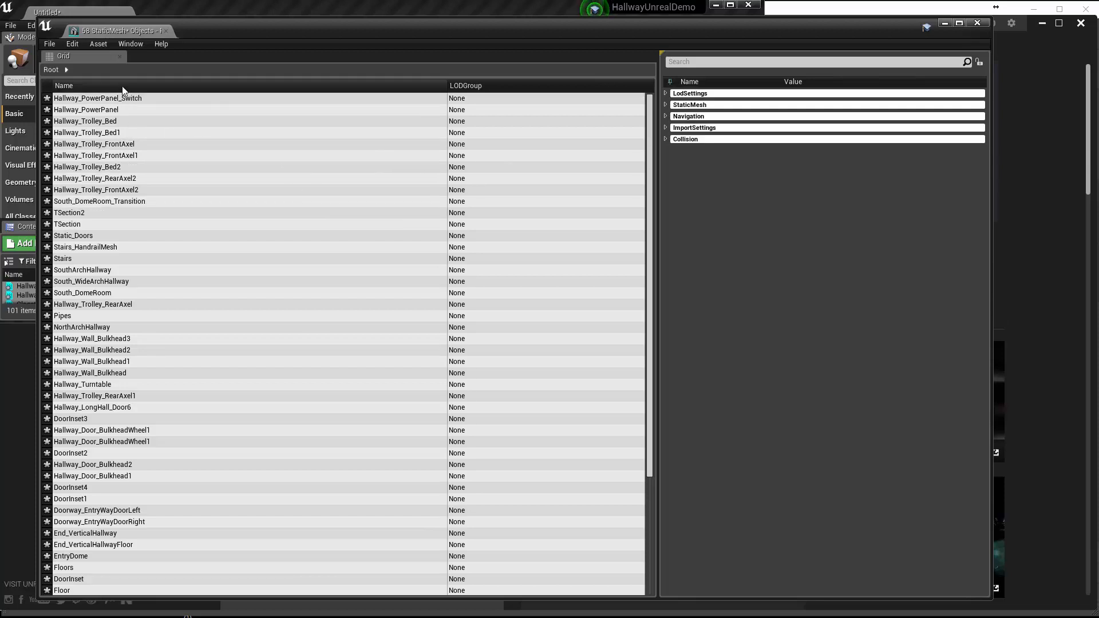
left_click(113, 99)
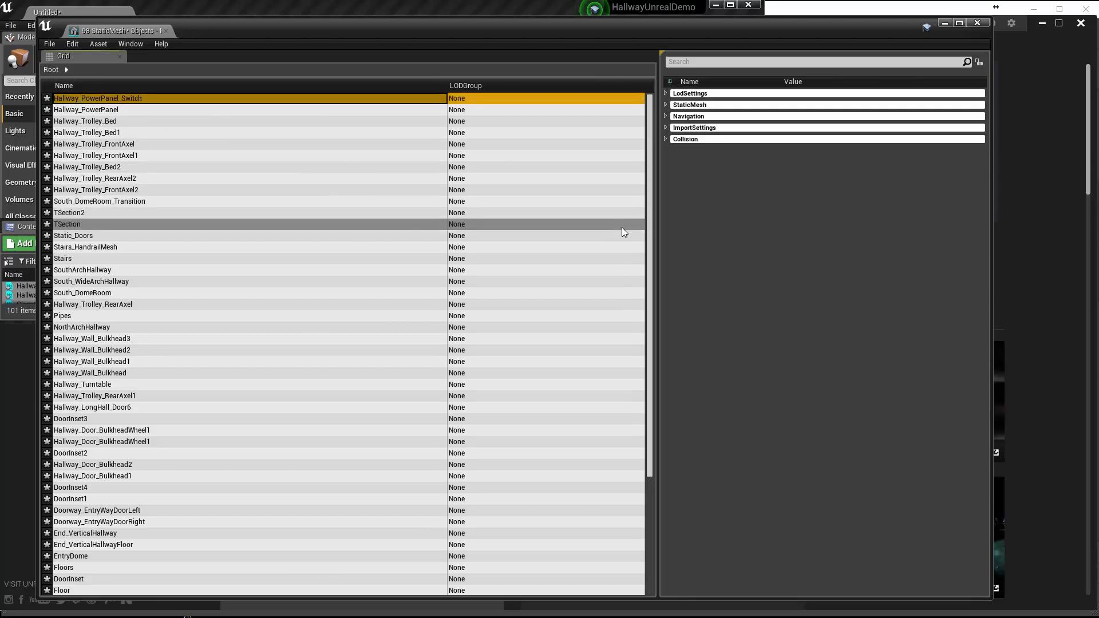
scroll(650, 247, "down", 5)
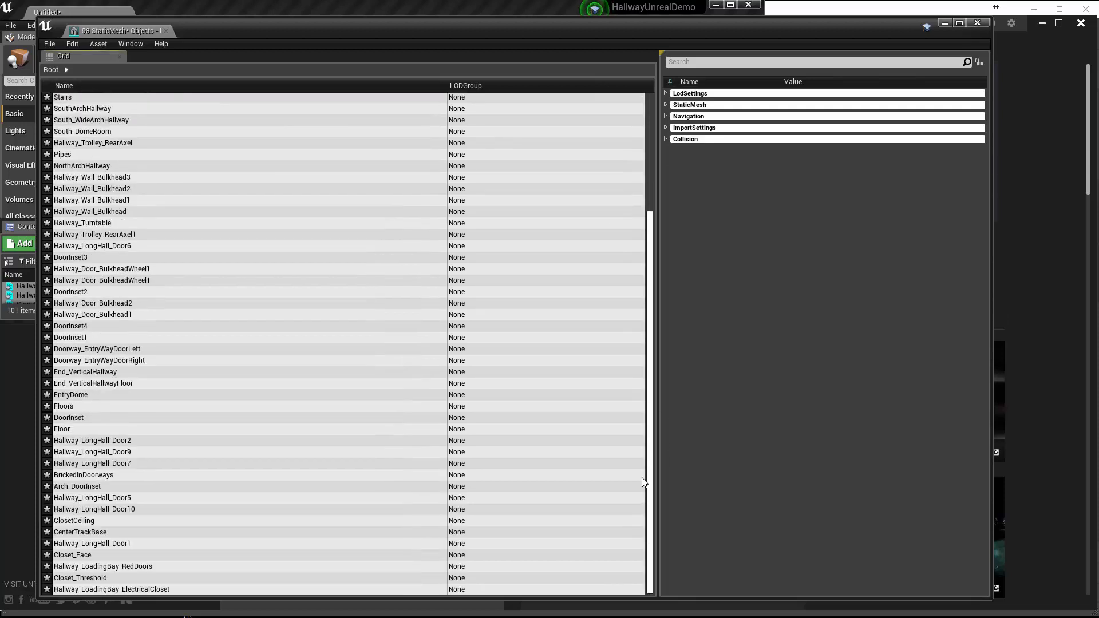
left_click(167, 589, "shift")
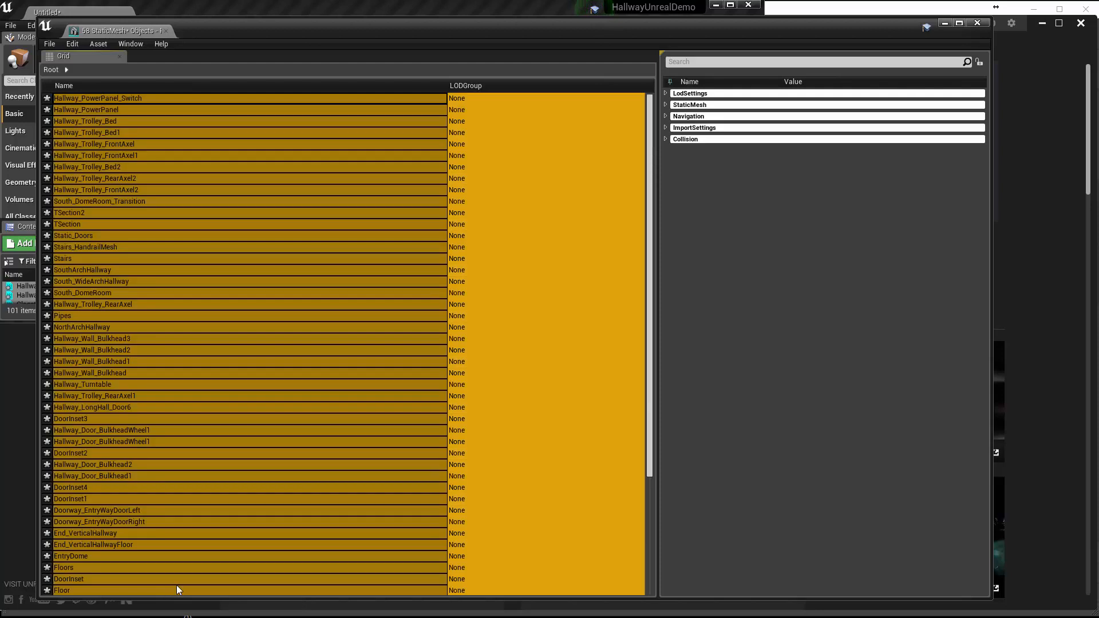
Filter the properties by "coll" and set Collision Complexity to Use Complex Collision As Simple for all meshes
left_click(709, 62)
type("col")
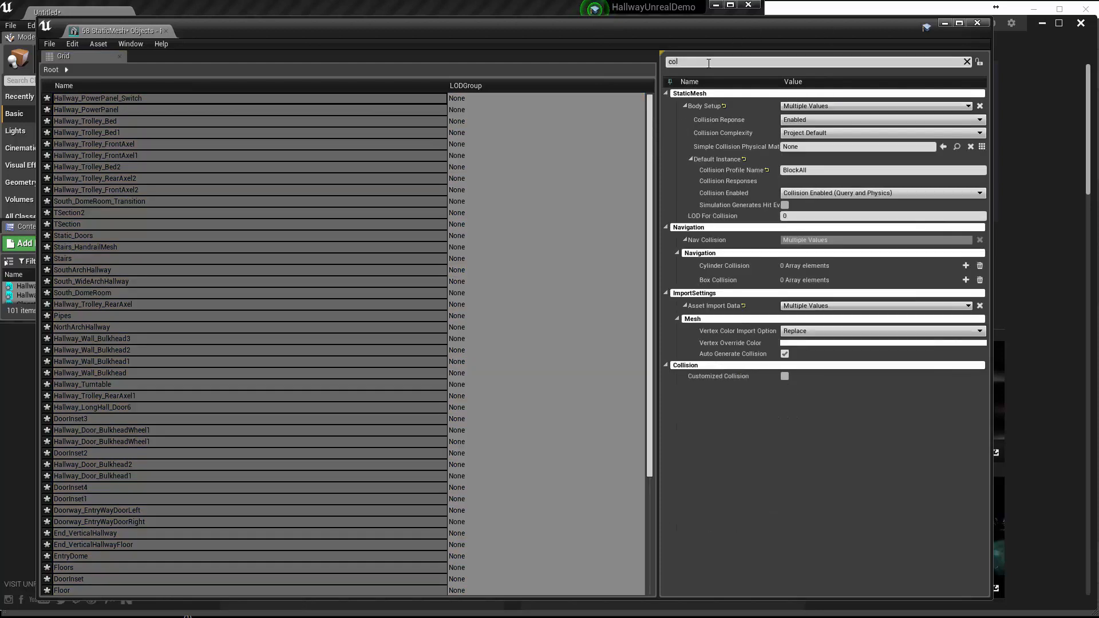
type("l")
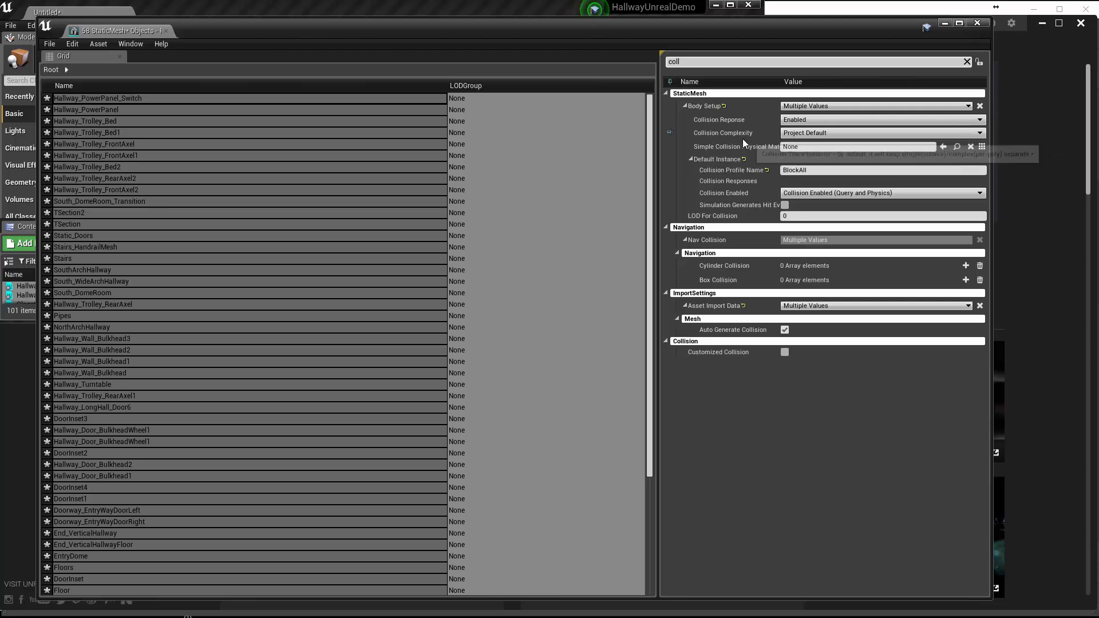
left_click(801, 135)
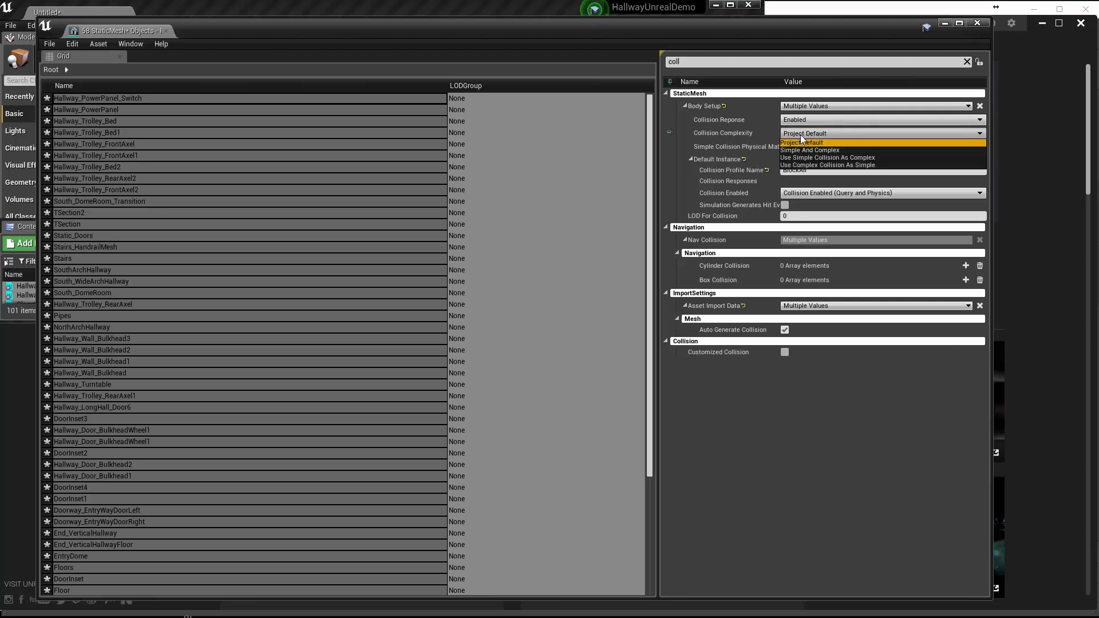
left_click(823, 165)
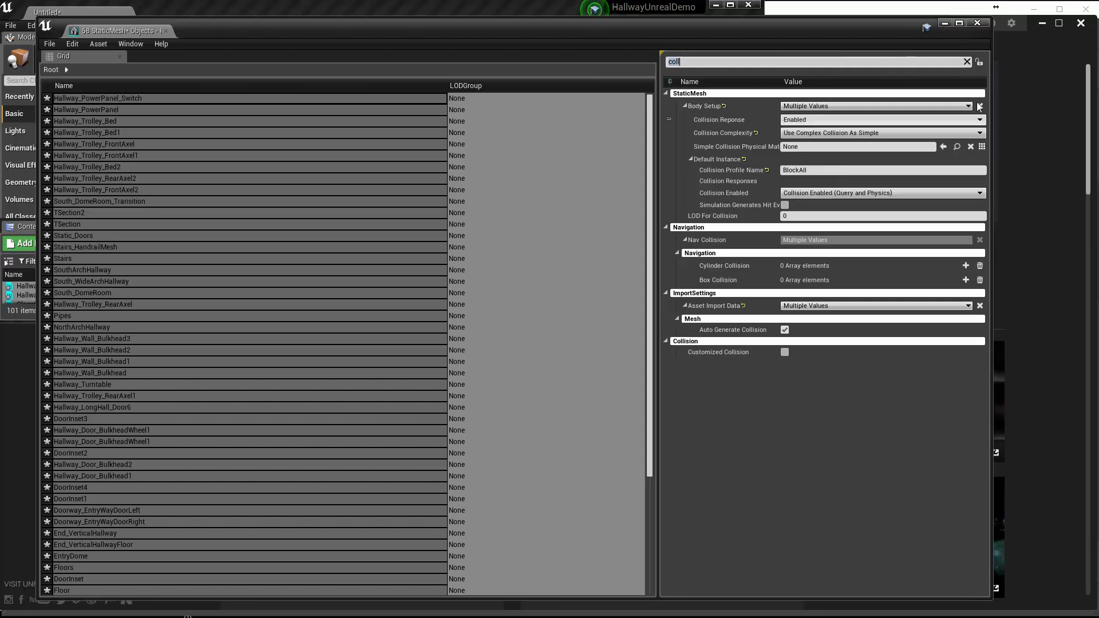
left_click(978, 23)
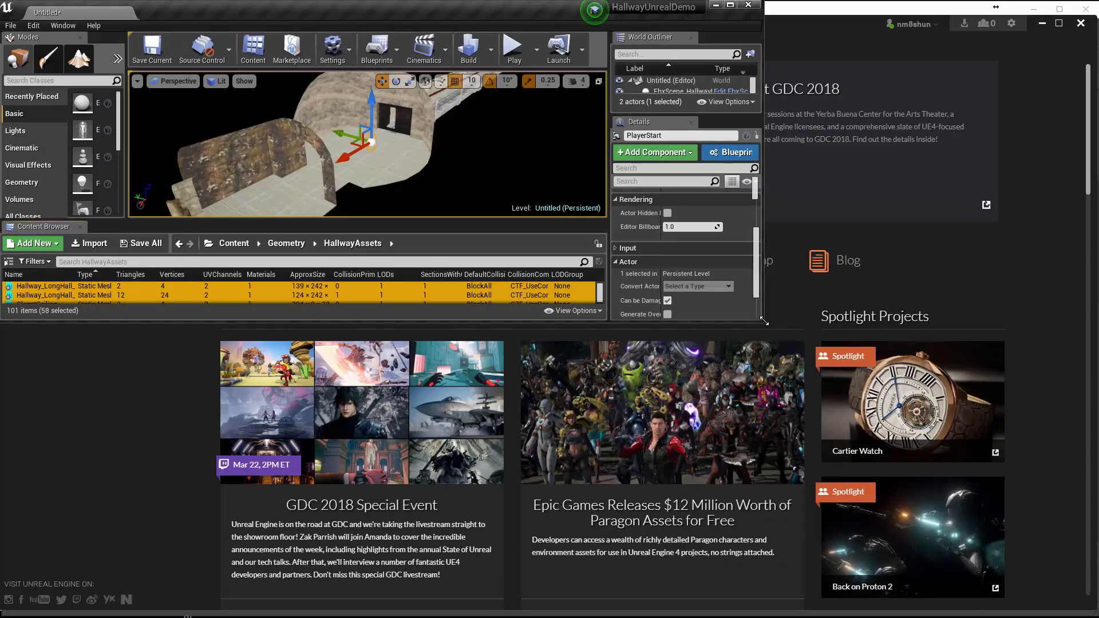
Enlarge the editor window to fill the screen and briefly play-test the level from the Player Start
left_click_drag(763, 323, 1097, 616)
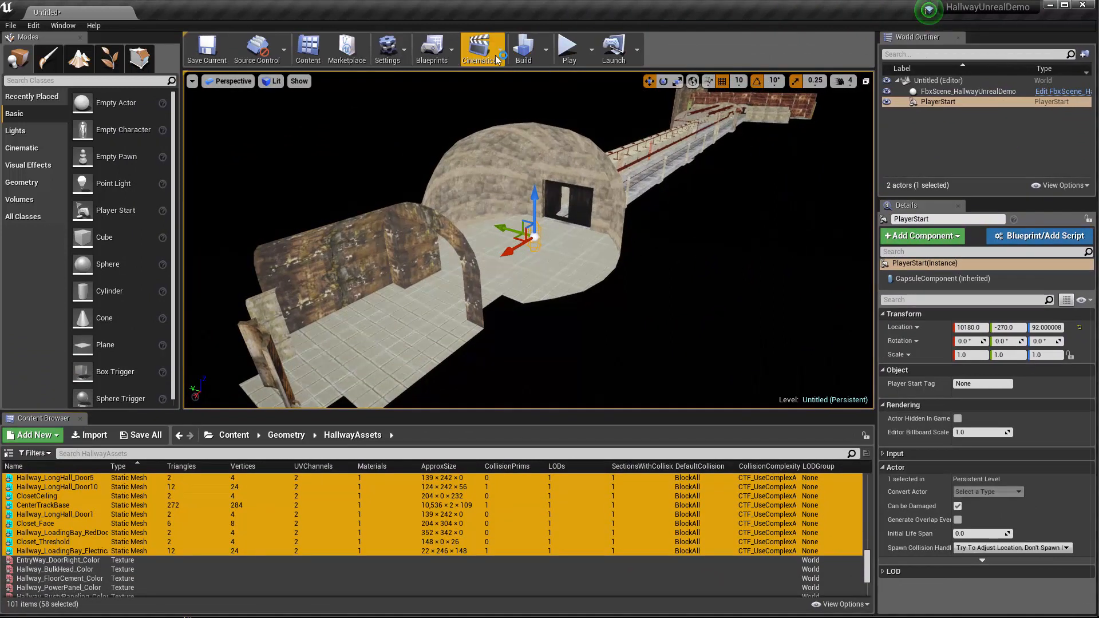
left_click(563, 47)
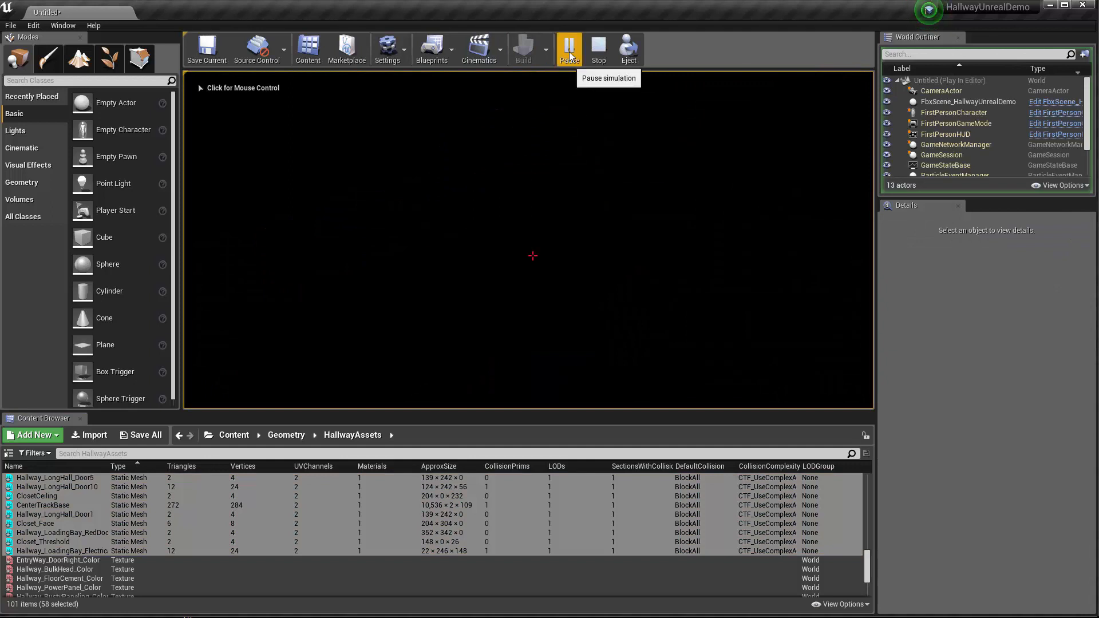
key("Escape")
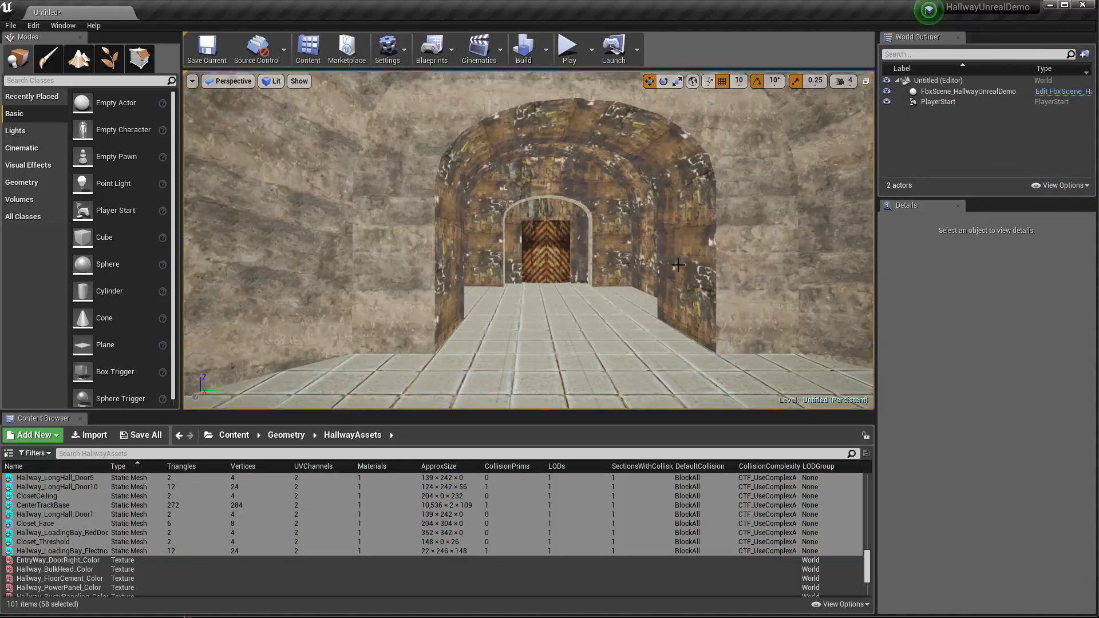
Add a Point Light in the domed room and raise it to about X 10150, Y -190, Z 400
scroll(724, 261, "down", 8)
scroll(776, 260, "down", 5)
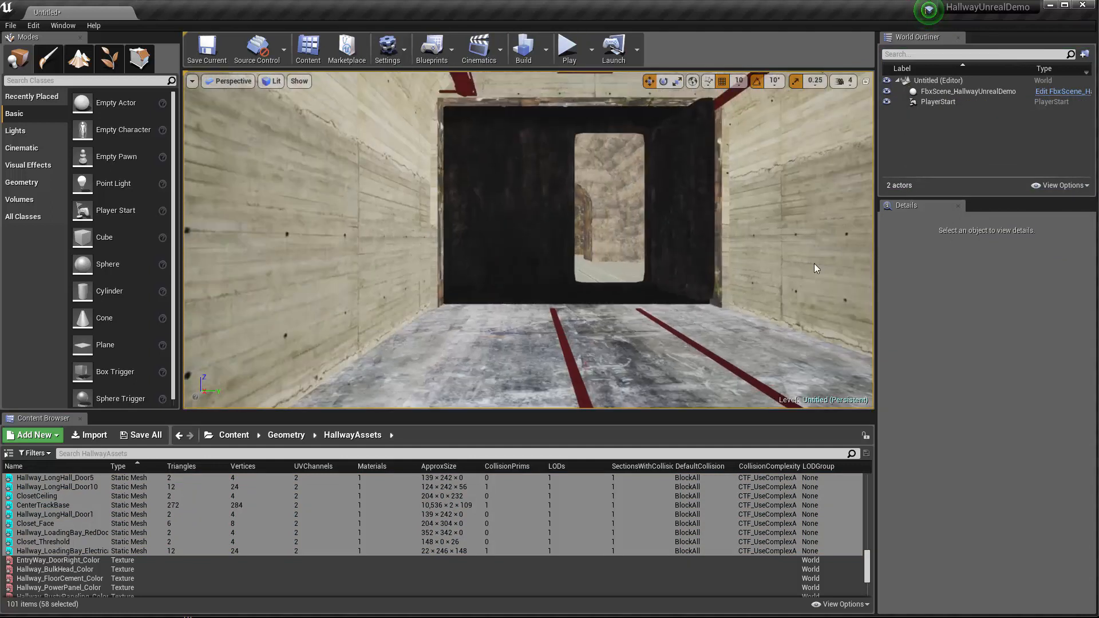
left_click_drag(814, 267, 860, 238, "alt")
scroll(861, 238, "down", 3)
scroll(741, 250, "down", 1)
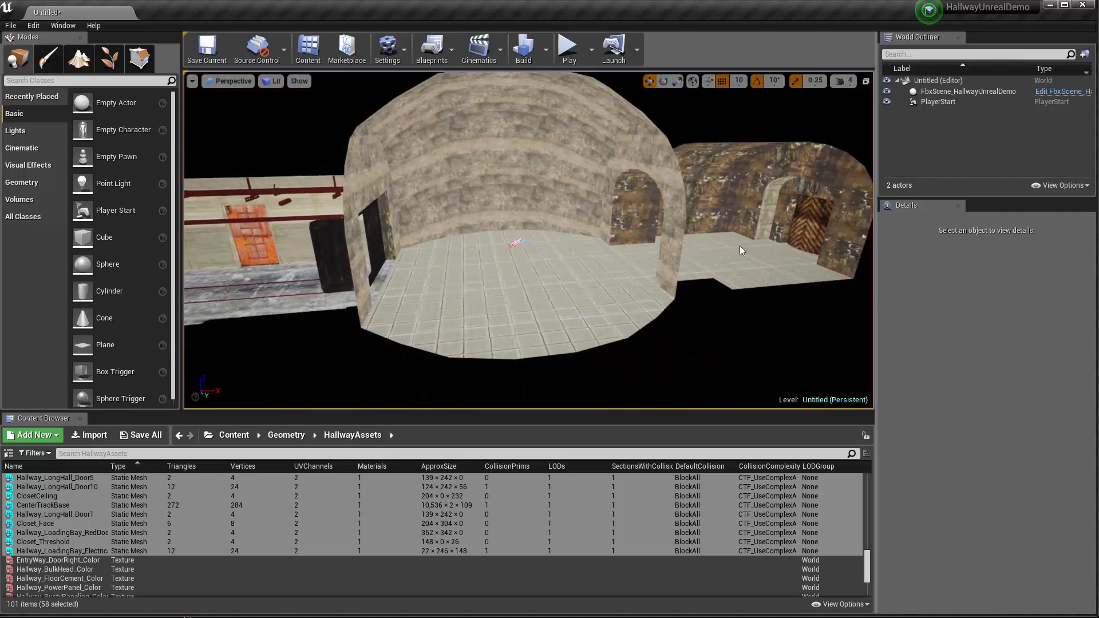
left_click_drag(740, 250, 824, 250, "alt")
left_click_drag(758, 259, 825, 257, "alt")
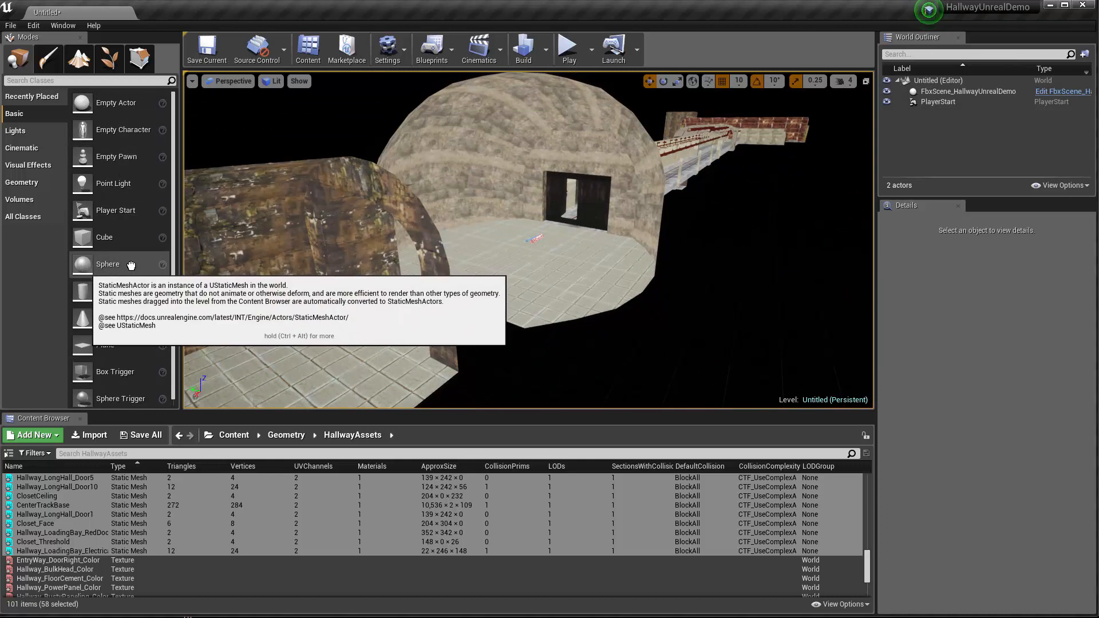
left_click_drag(92, 266, 494, 245)
key("Delete")
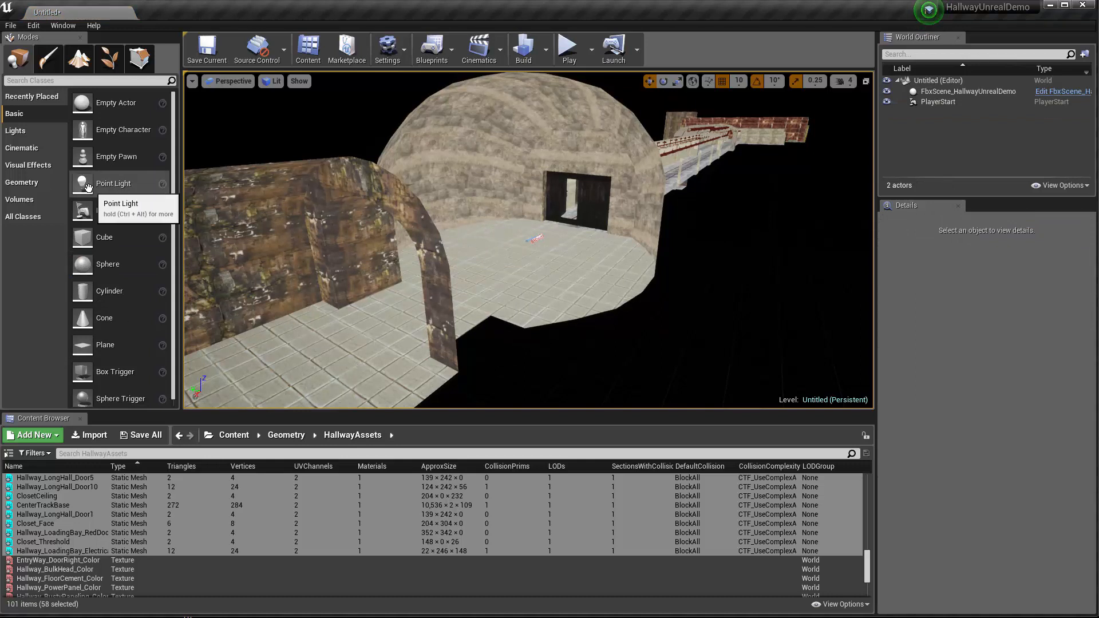
left_click_drag(113, 183, 524, 240)
left_click_drag(523, 200, 519, 109)
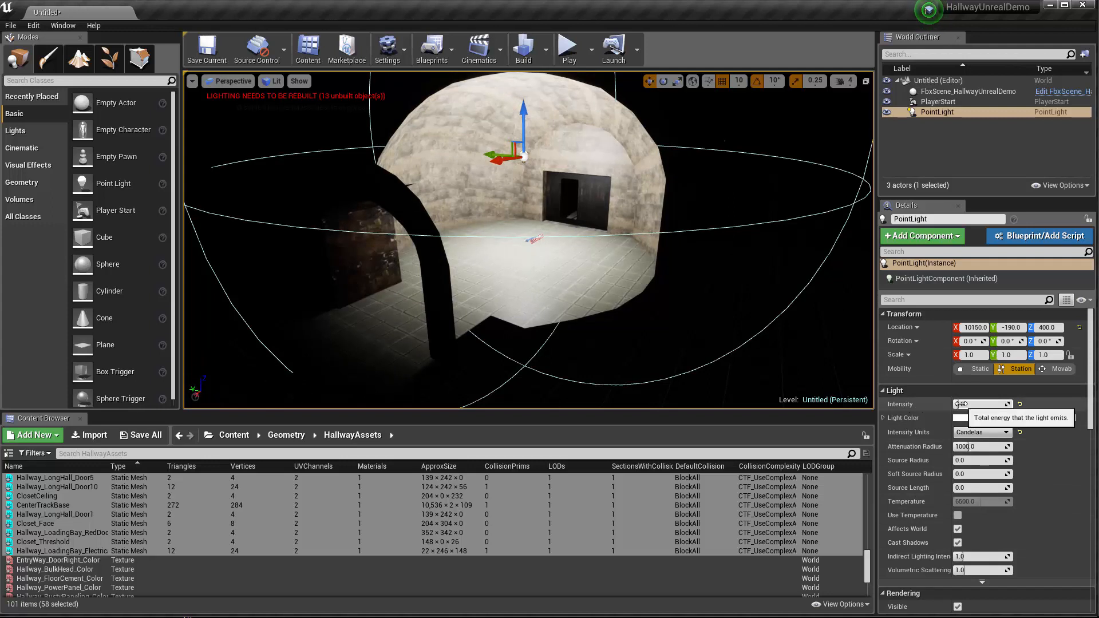
Lower the Point Light's intensity to about 2.3 candelas and its attenuation radius to about 882
mouse_move(961, 405)
left_mouse_down()
mouse_move(939, 404)
mouse_move(974, 405)
mouse_move(953, 404)
left_mouse_up()
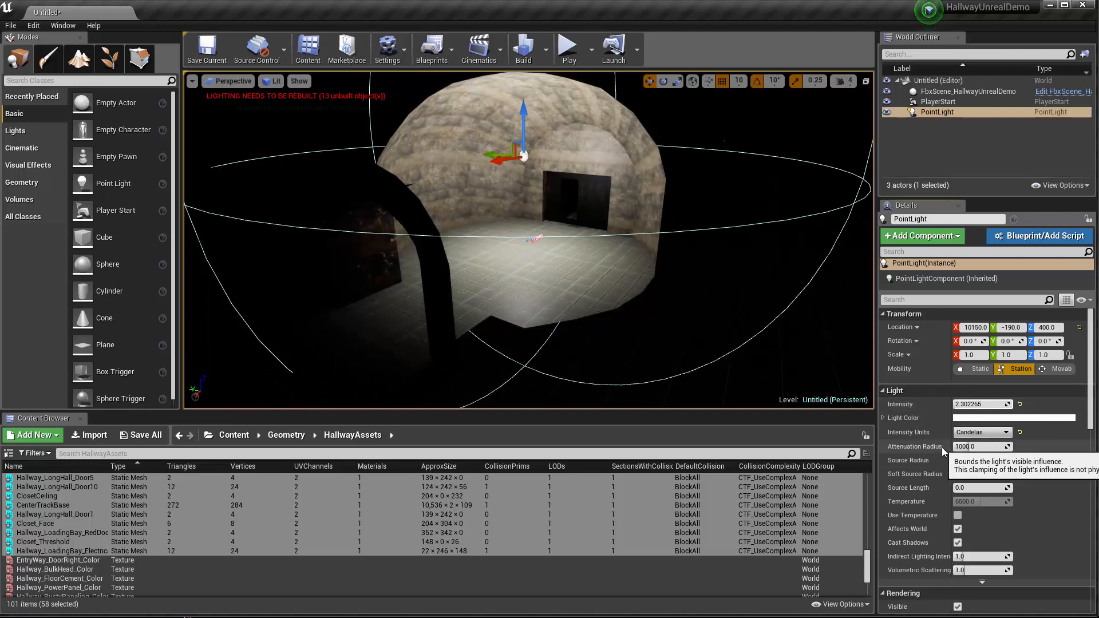
mouse_move(968, 447)
left_mouse_down()
mouse_move(945, 447)
mouse_move(968, 447)
left_mouse_up()
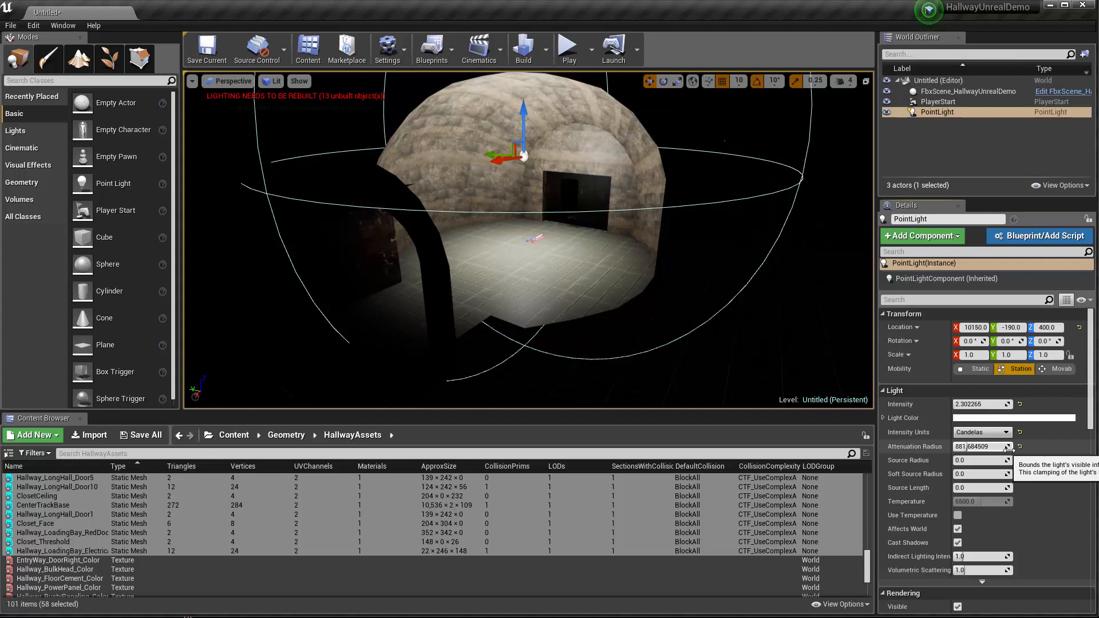
Examine the Point Light's remaining settings, including Rendering, Lightmass, Performance, Light Function and Light Profiles
scroll(1030, 456, "down", 5)
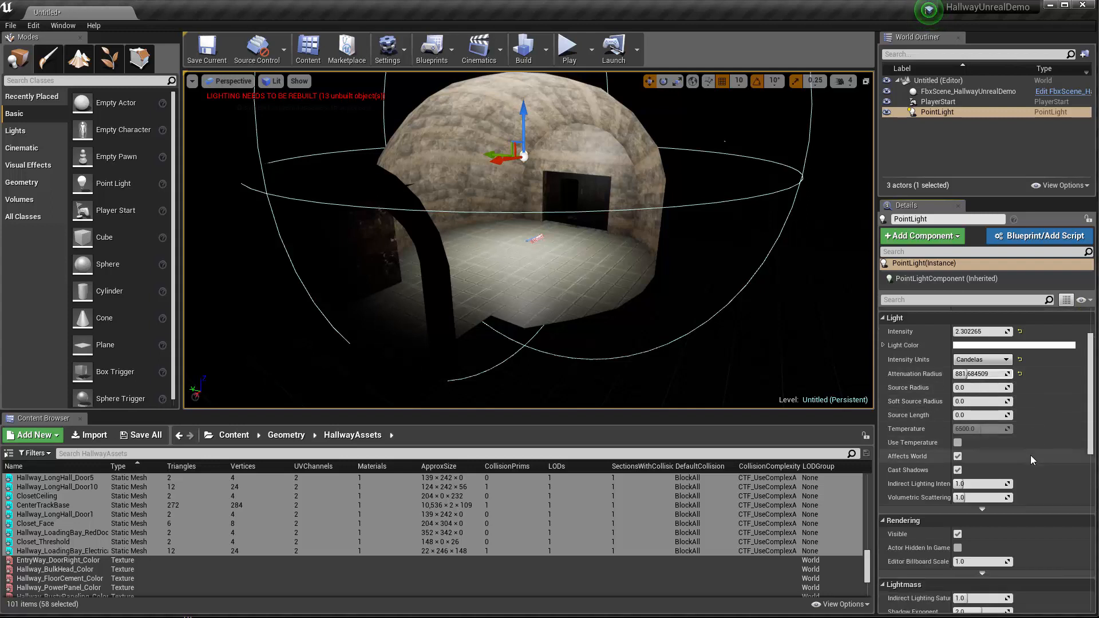
scroll(1030, 460, "down", 2)
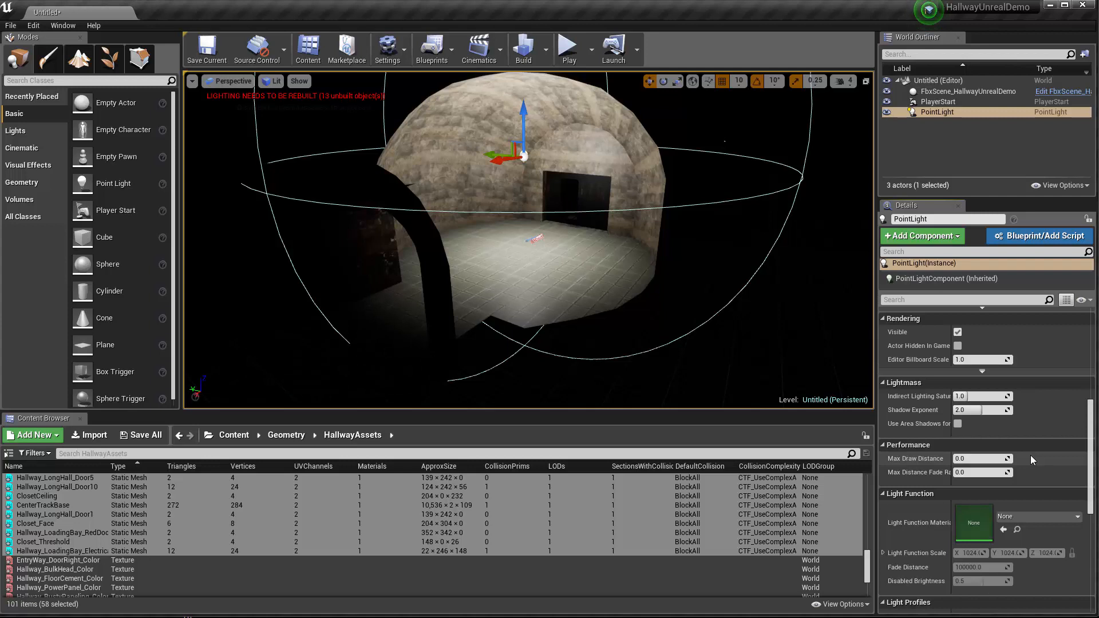
scroll(1030, 455, "down", 3)
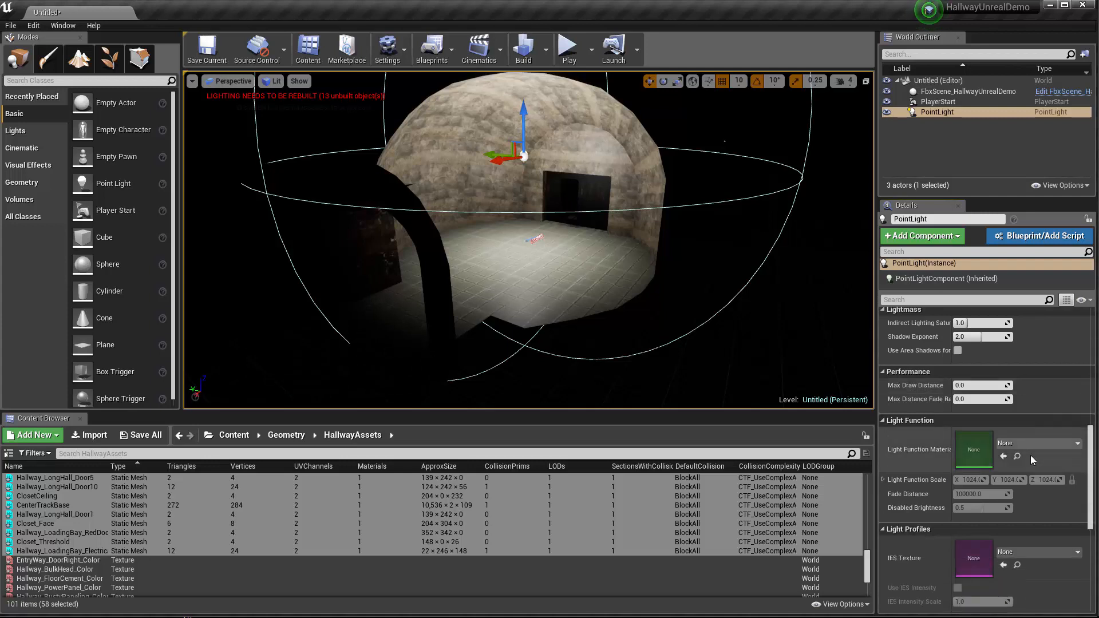
scroll(1030, 456, "up", 4)
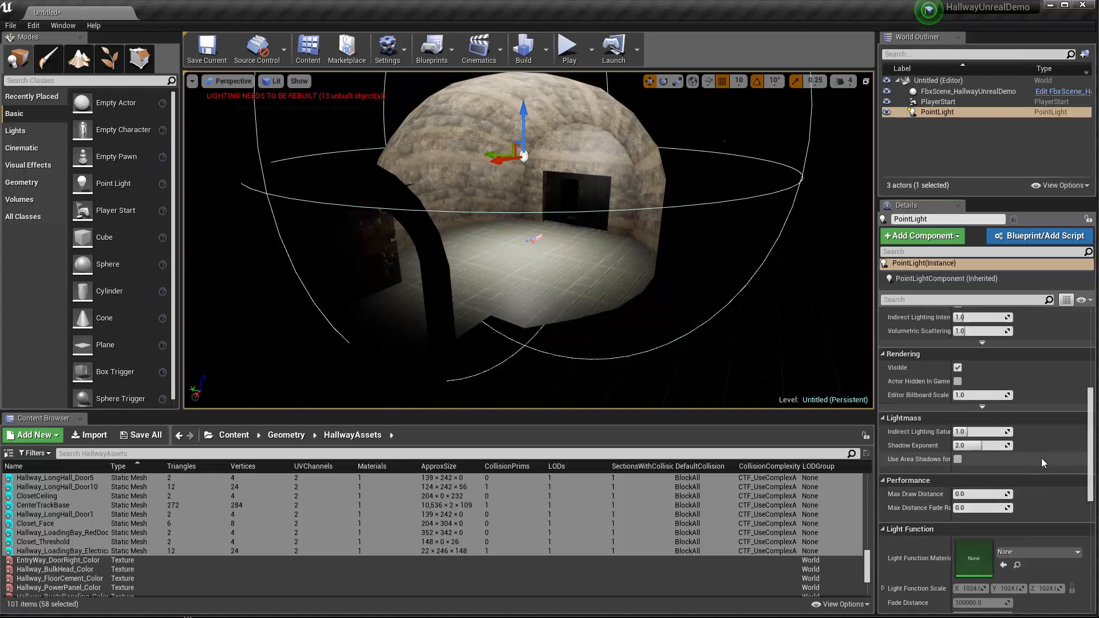
scroll(1064, 460, "up", 4)
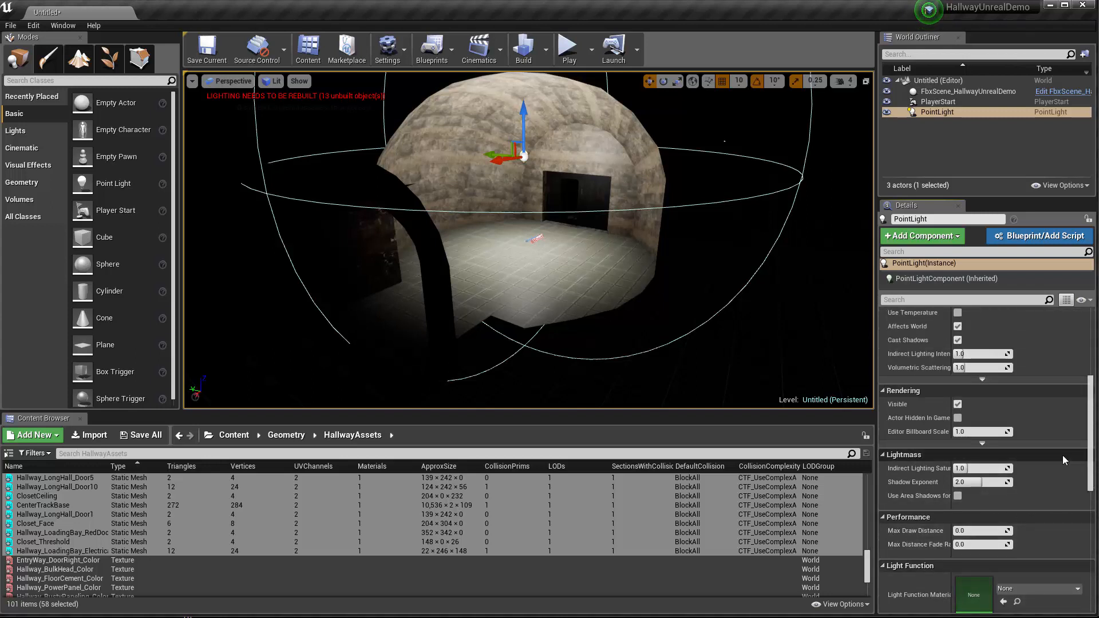
scroll(1063, 455, "up", 1)
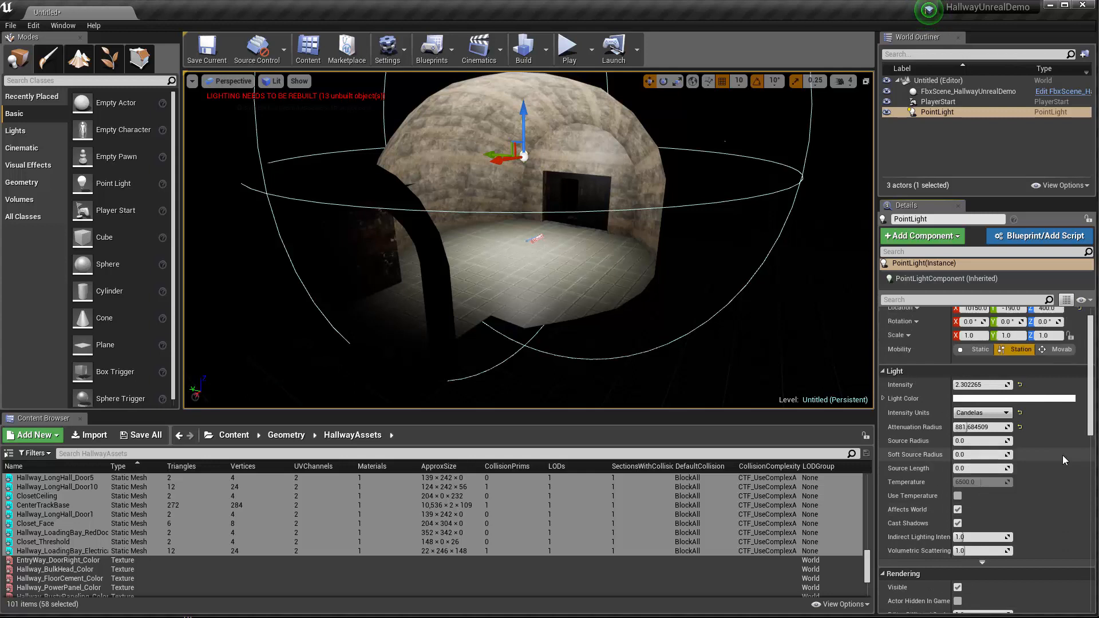
Try a Sphere in the domed room beneath the Point Light, and delete it again
left_click_drag(83, 266, 520, 191)
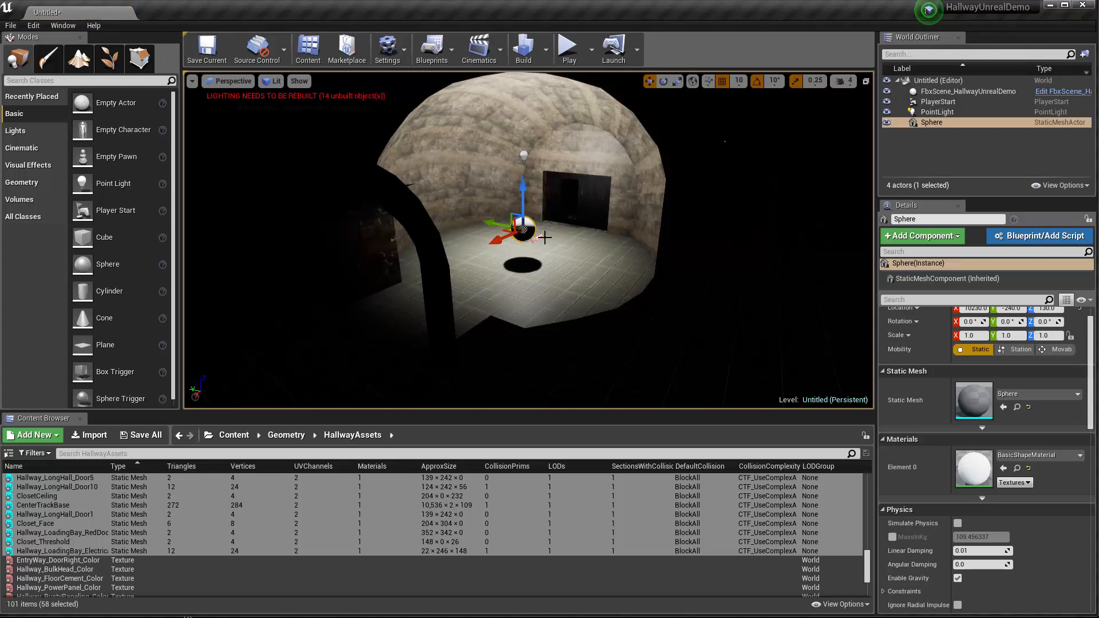
key("Delete")
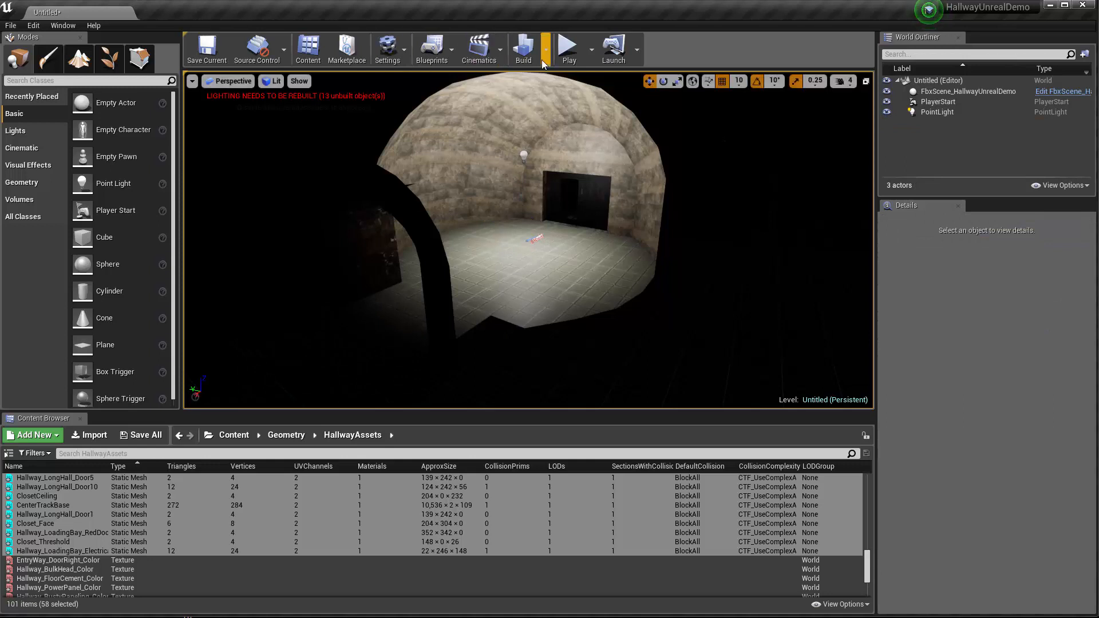
Play-test the lit domed room, firing several projectiles to check how they catch the Point Light, and end the session
left_click(568, 48)
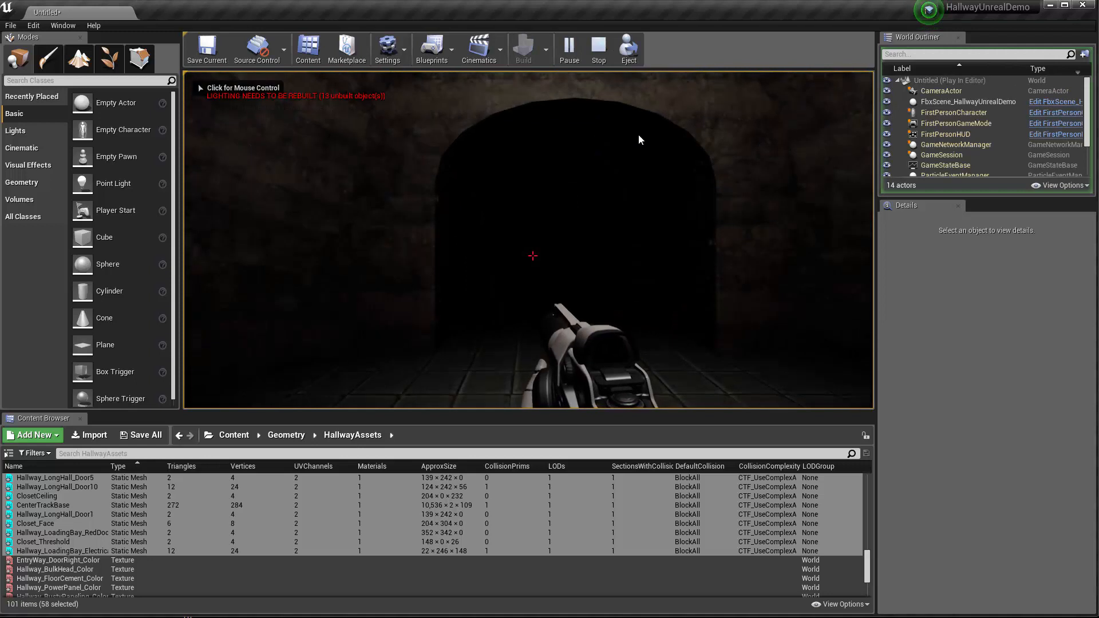
left_click(581, 192)
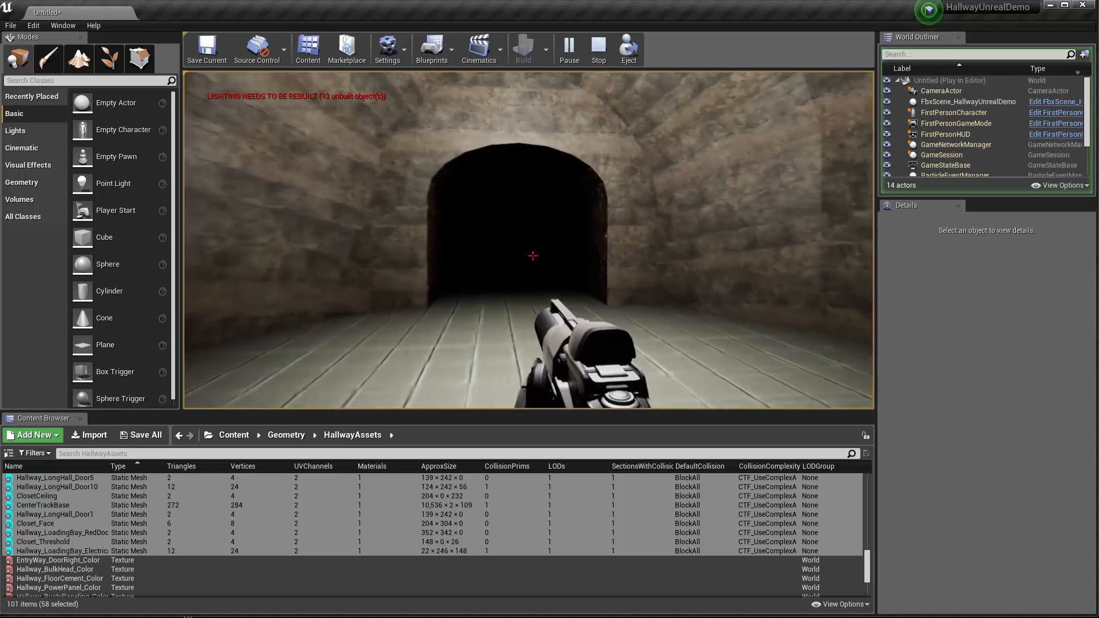
left_click(532, 255)
left_click(532, 255)
left_click(532, 255)
left_click(532, 256)
left_click(532, 256)
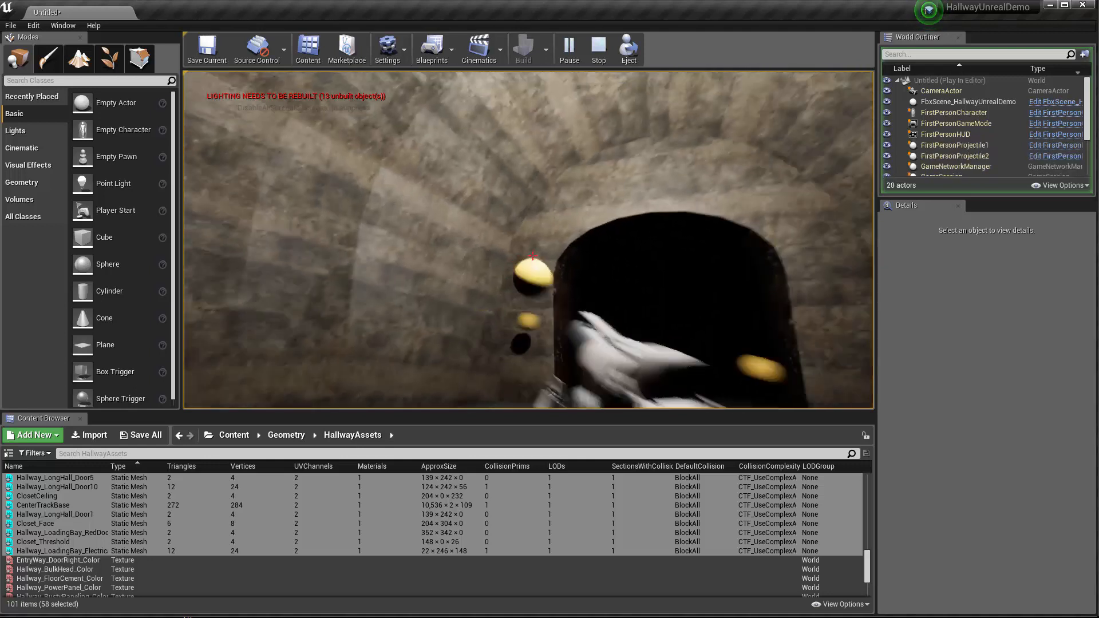
left_click(533, 255)
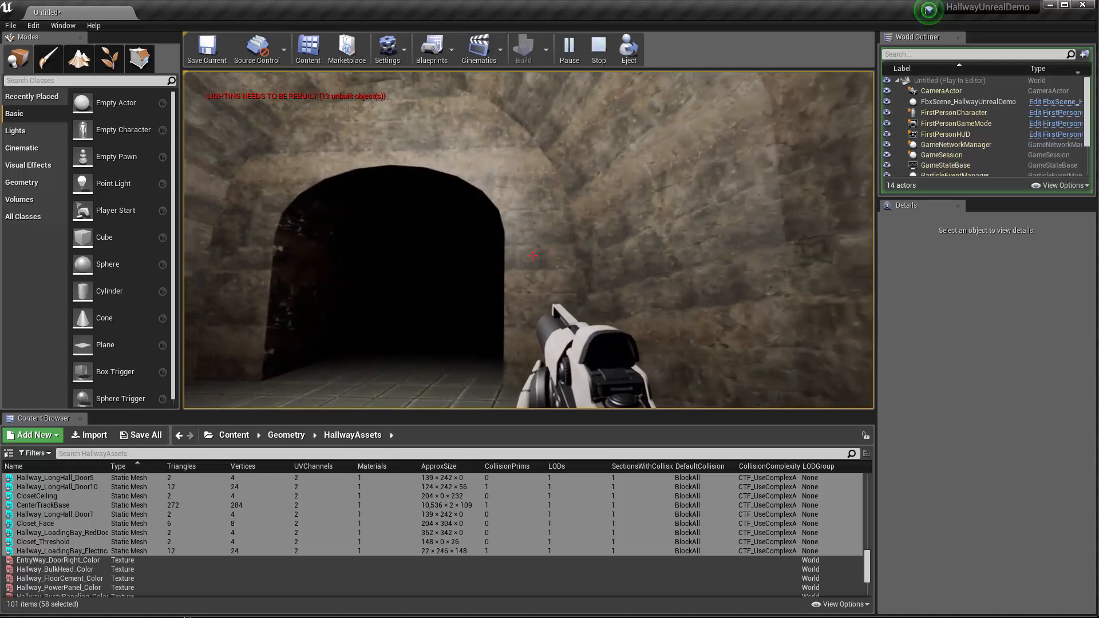
key("Escape")
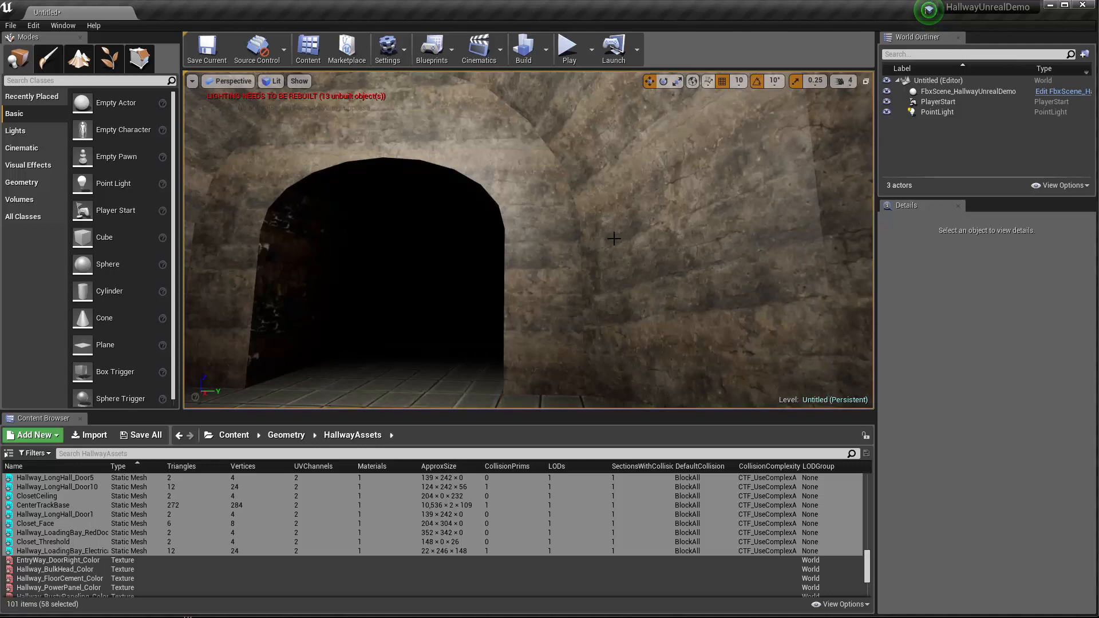
Delete the Point Light from the domed room
right_click_drag(614, 238, 634, 208)
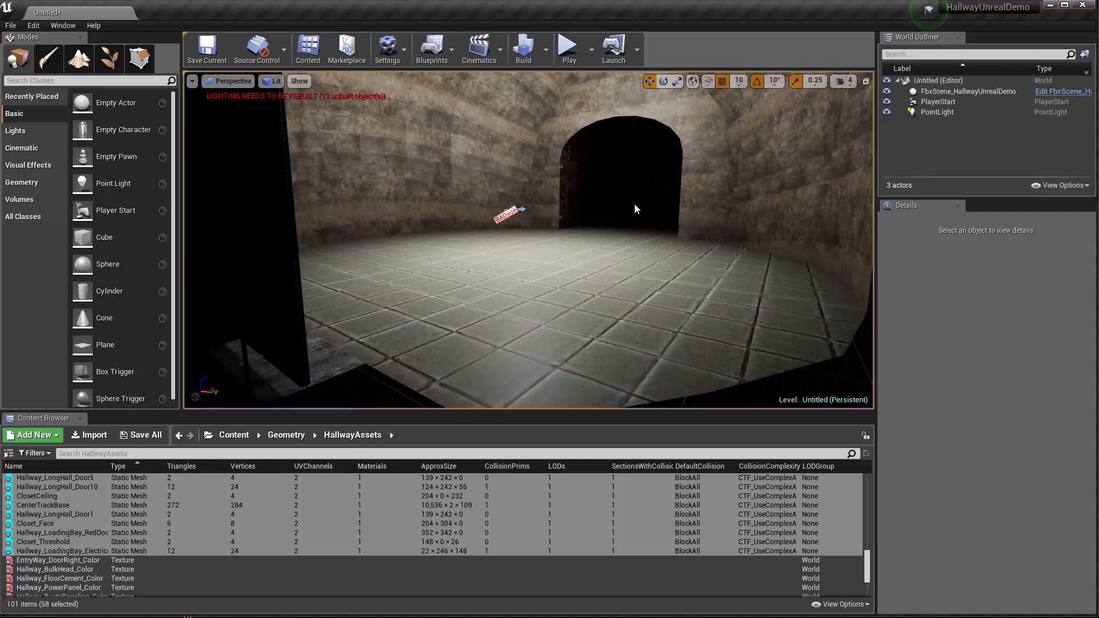
left_click(936, 112)
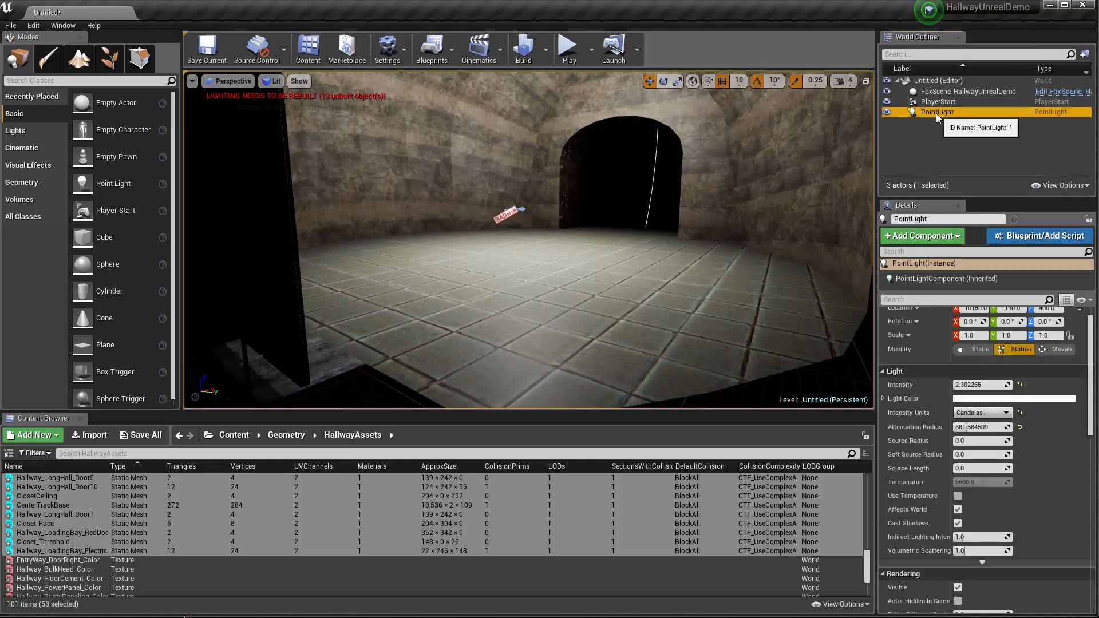
key("Delete")
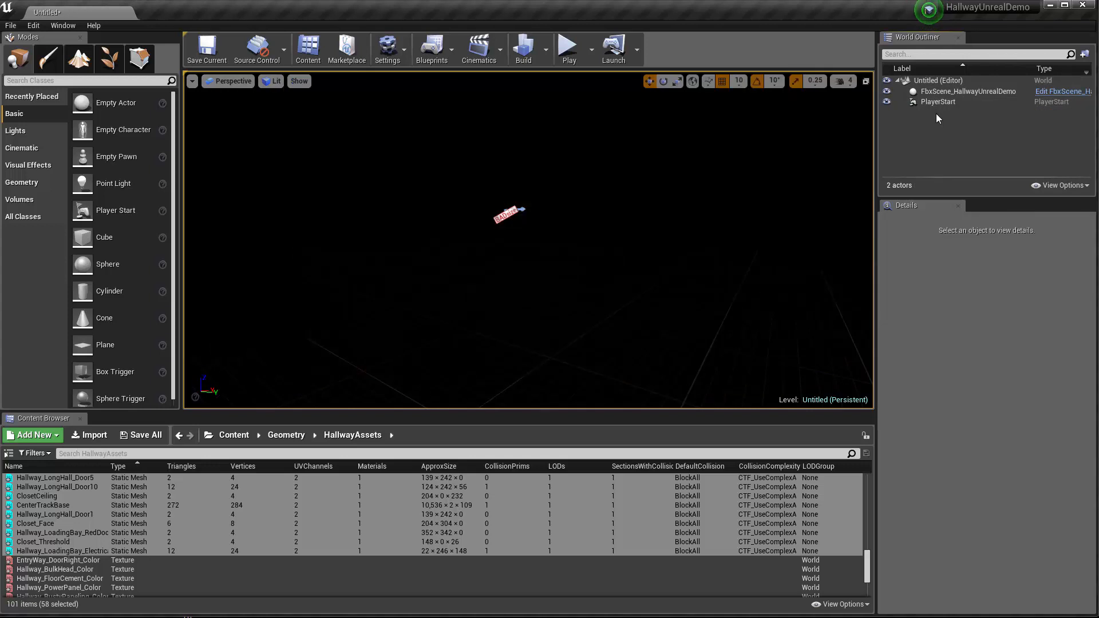
Import the AttachedLightUnreal scene into the level under Geometry/HallwayAssets with default options, clear its import messages, and close the extra windows
left_click(10, 25)
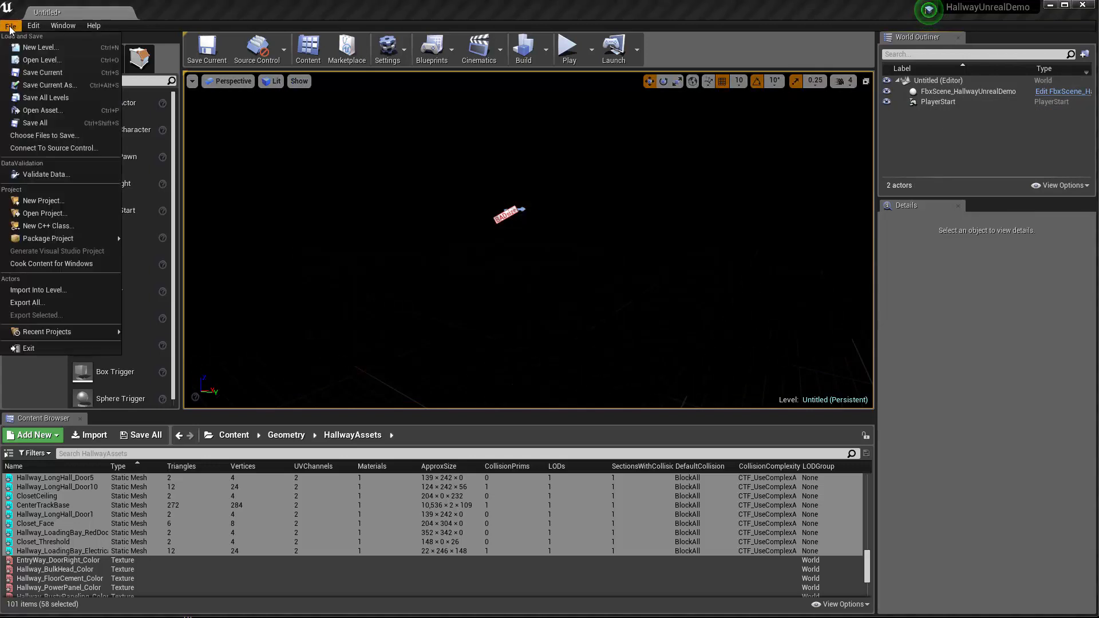
left_click(57, 291)
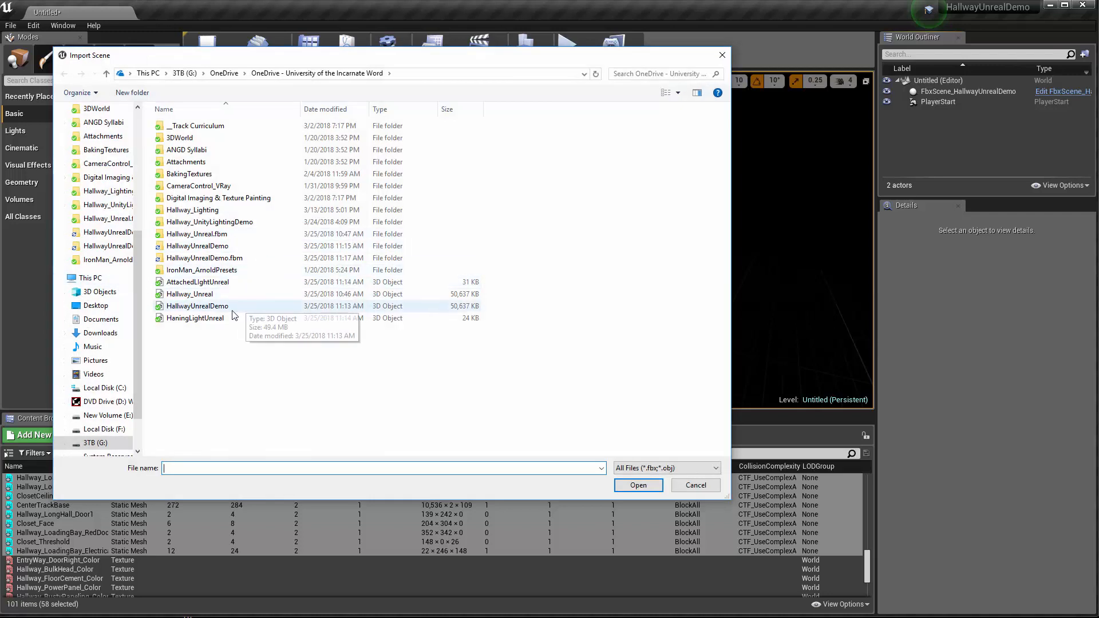
double_click(214, 282)
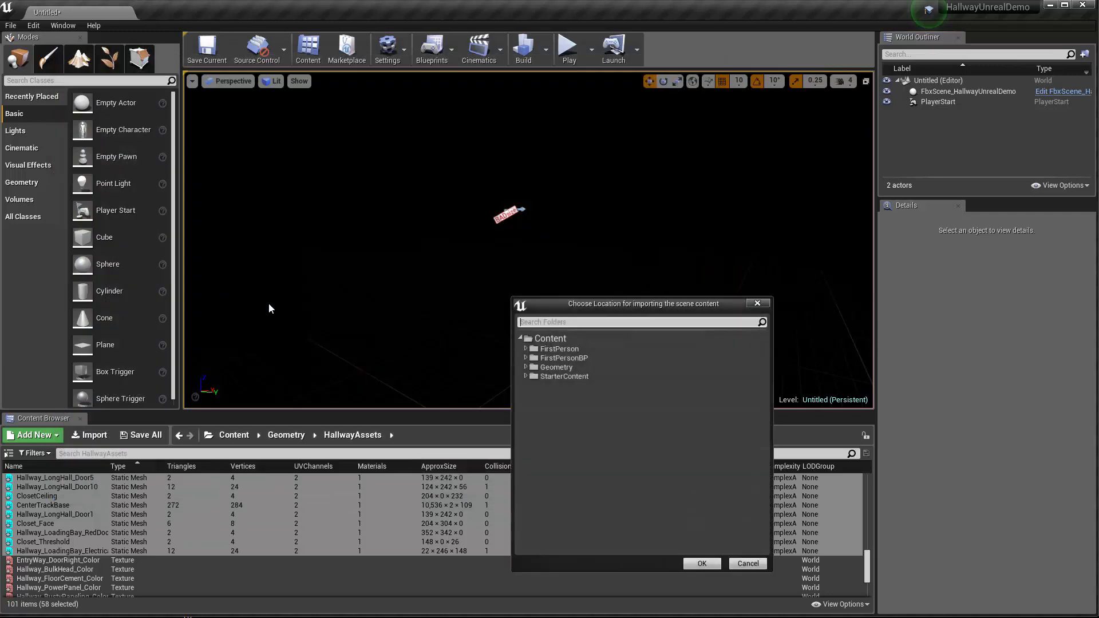
left_click(561, 368)
double_click(562, 368)
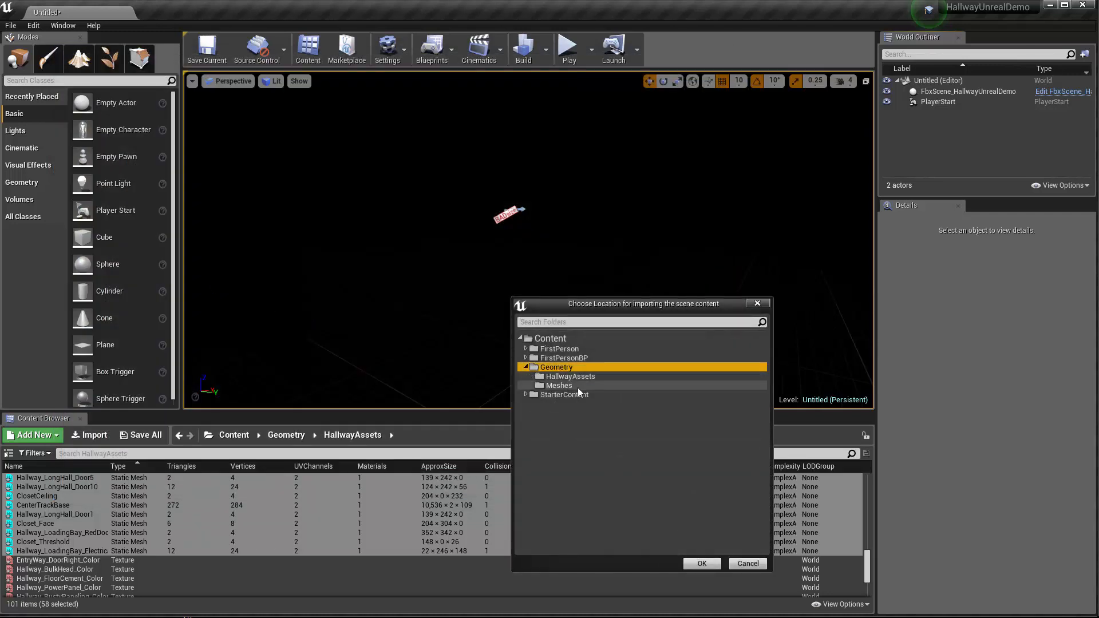
left_click(566, 377)
left_click(701, 563)
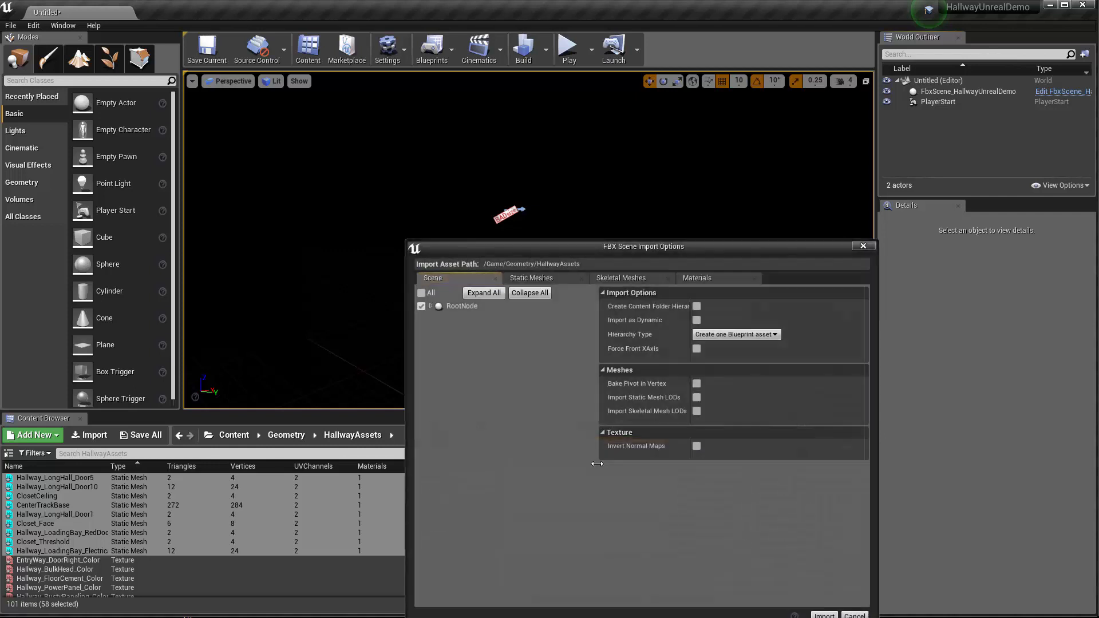
left_click(825, 615)
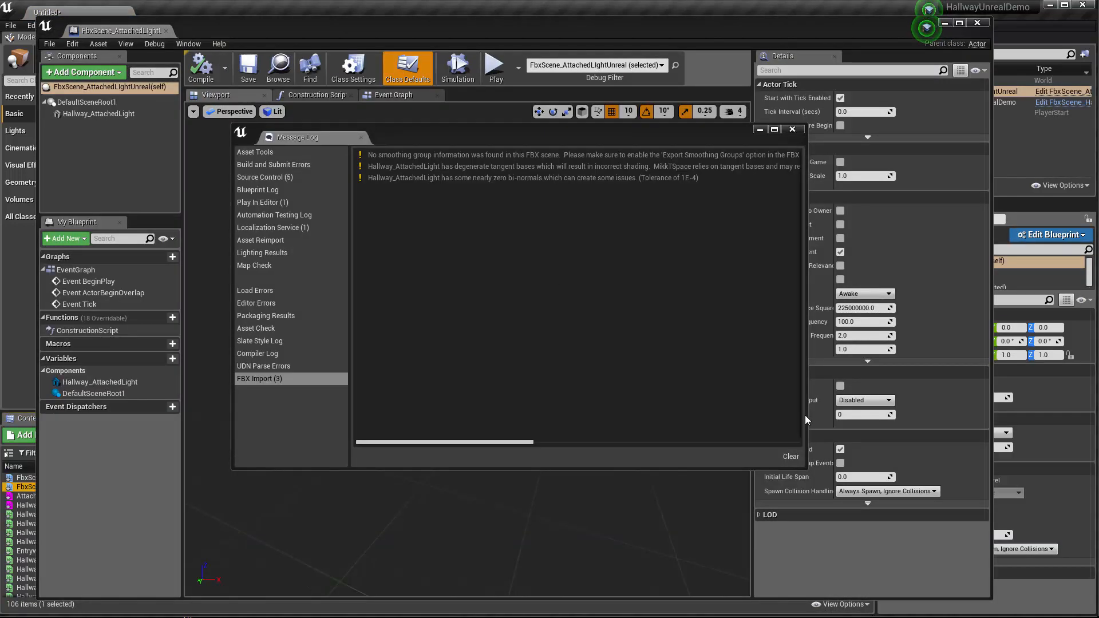
left_click(790, 457)
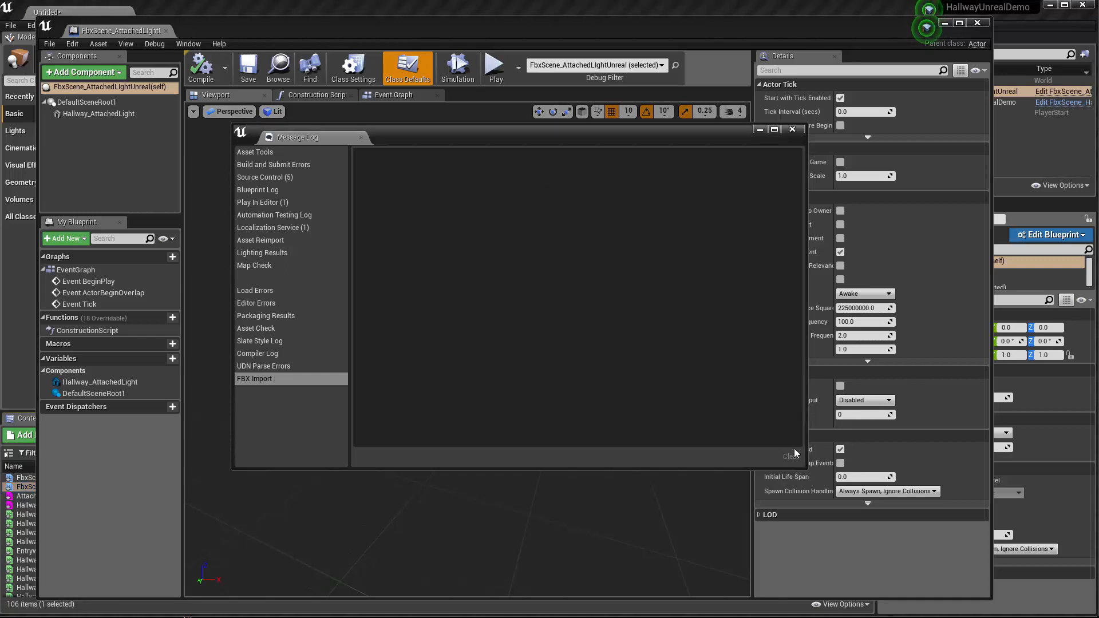
left_click(977, 23)
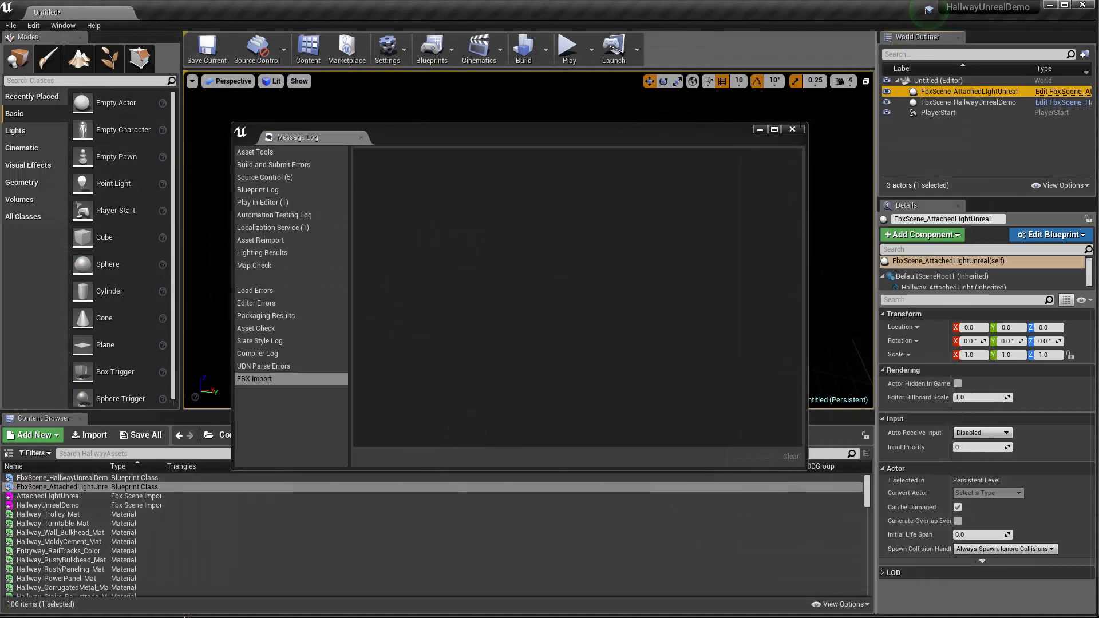
left_click(793, 130)
Import the HaningLightUnreal scene into the level under Geometry/HallwayAssets with default options, and close the message log and Blueprint editor
left_click(10, 26)
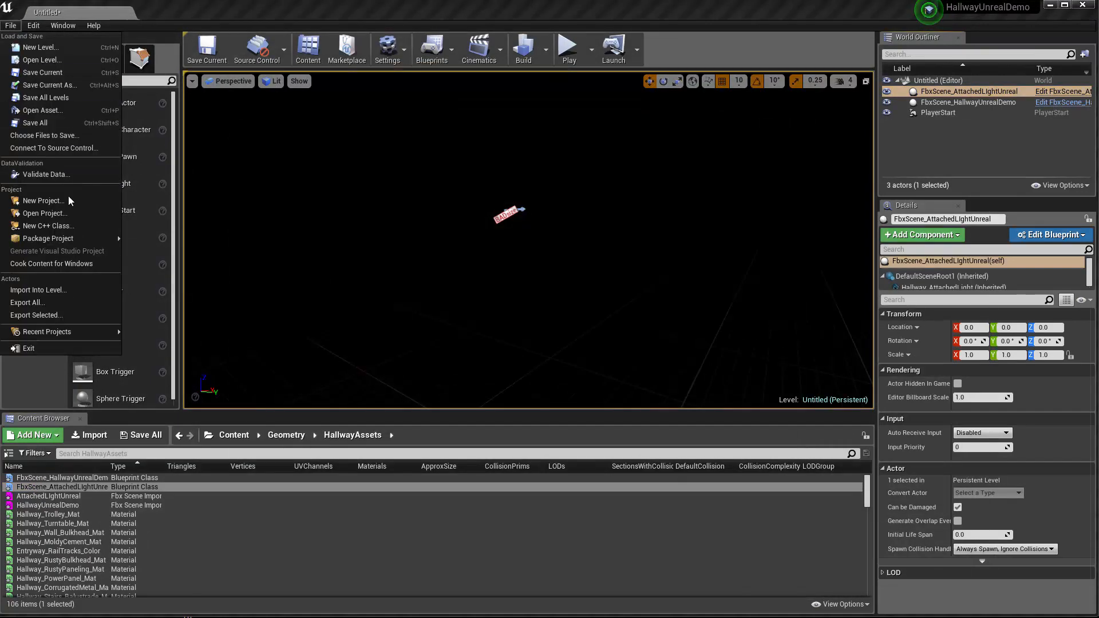
left_click(64, 291)
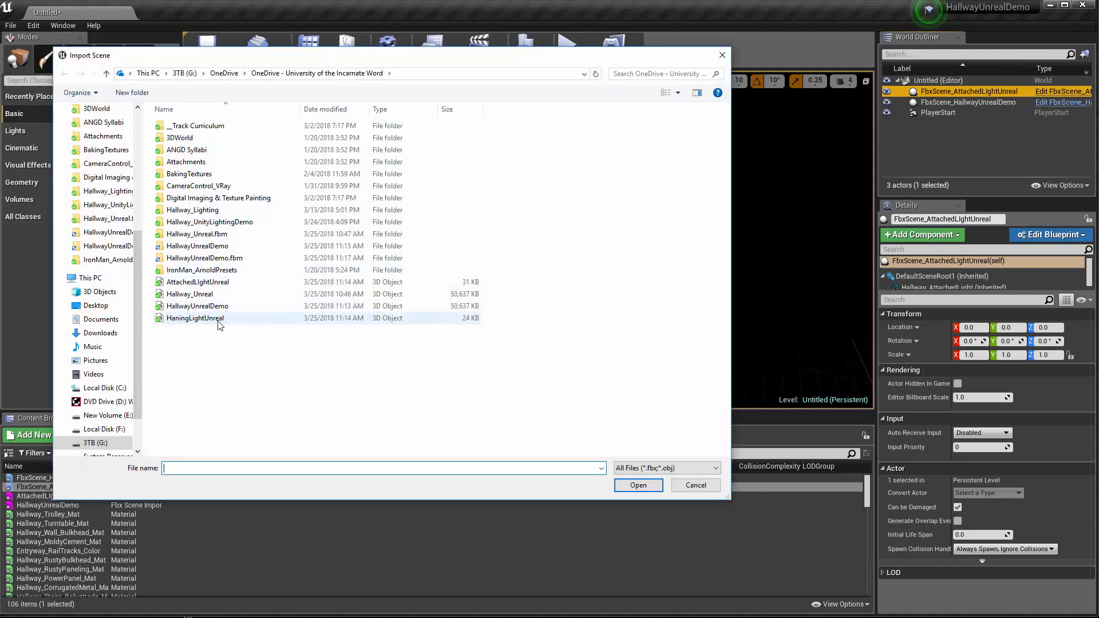
left_click(209, 323)
left_click(638, 487)
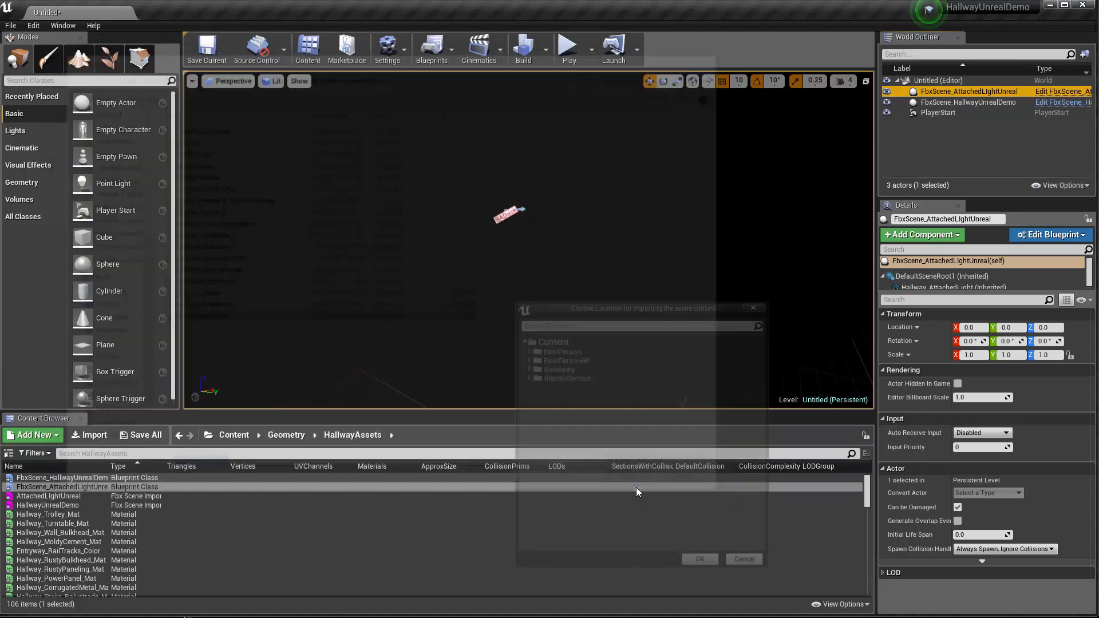
double_click(556, 367)
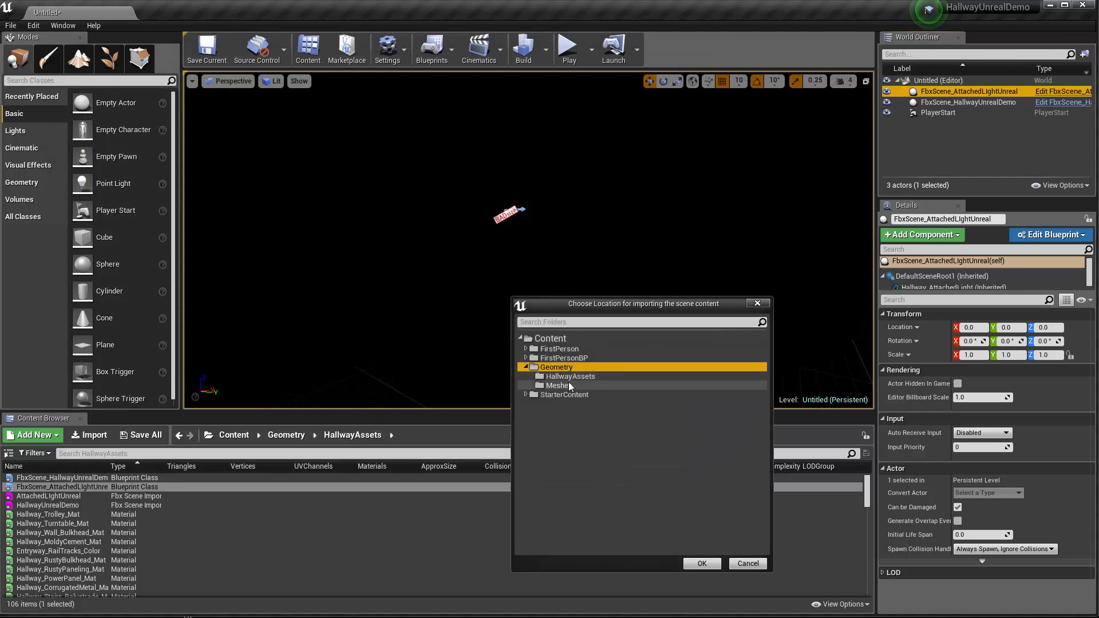
left_click(570, 376)
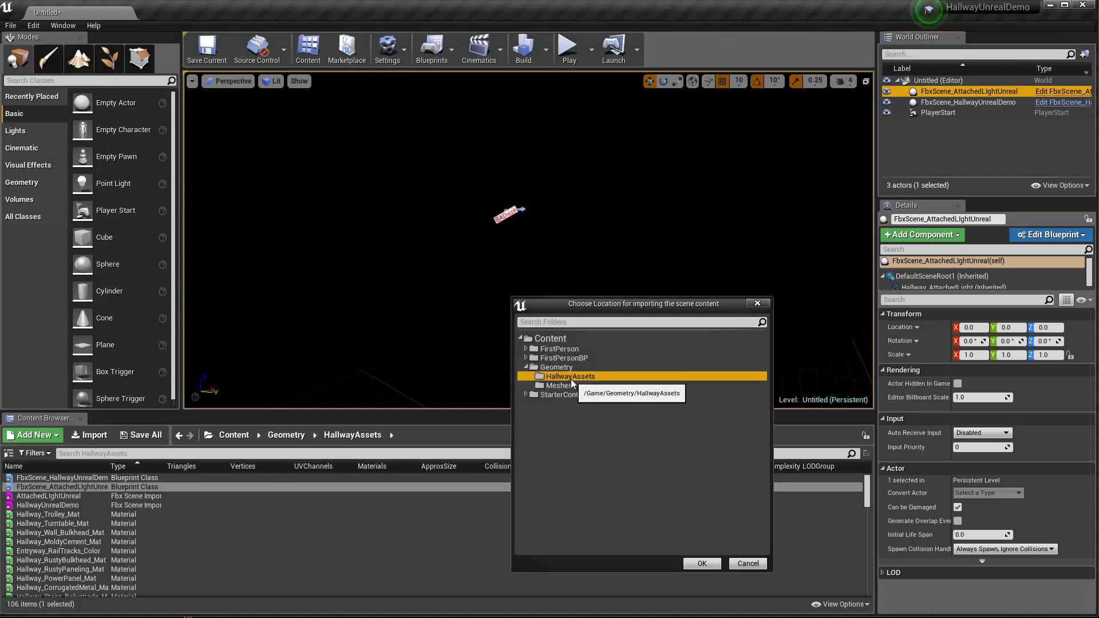
left_click(706, 564)
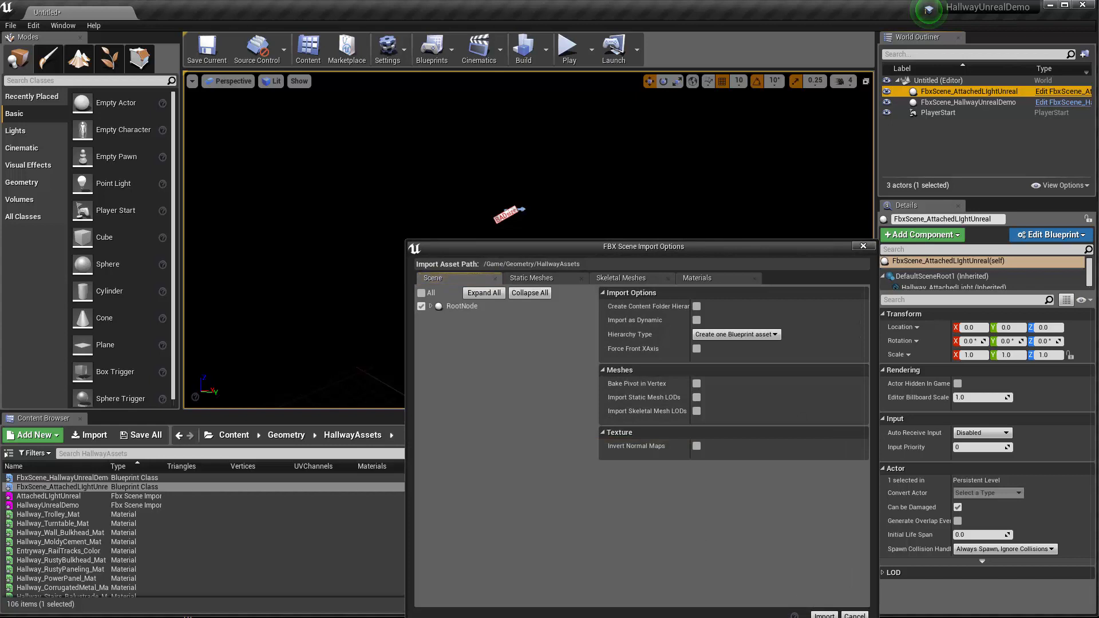
left_click(824, 616)
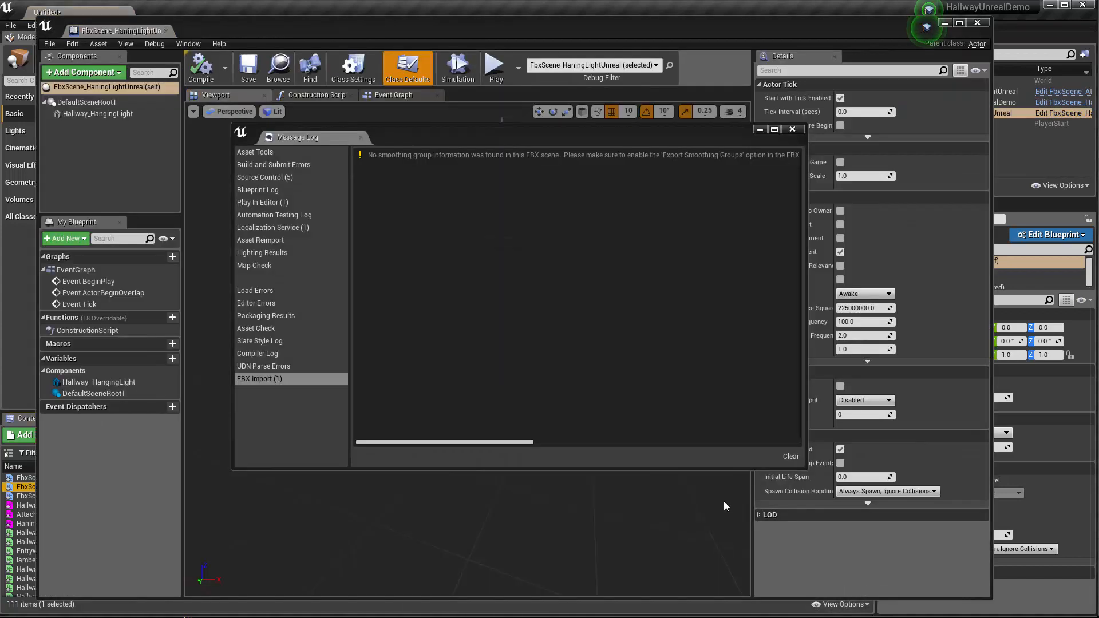
left_click(792, 129)
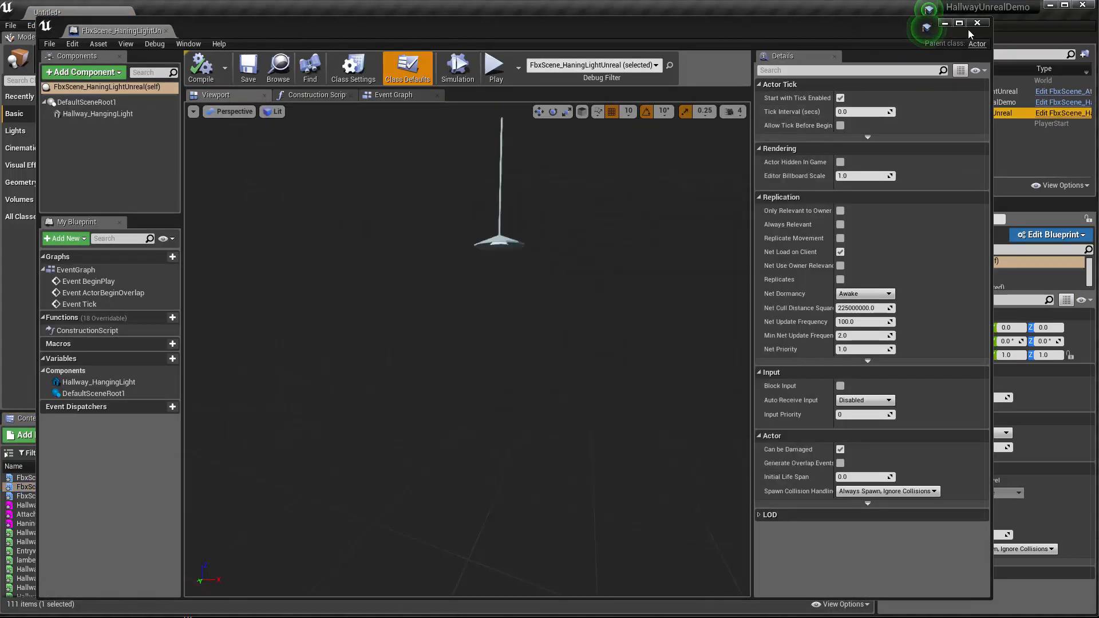
left_click(979, 24)
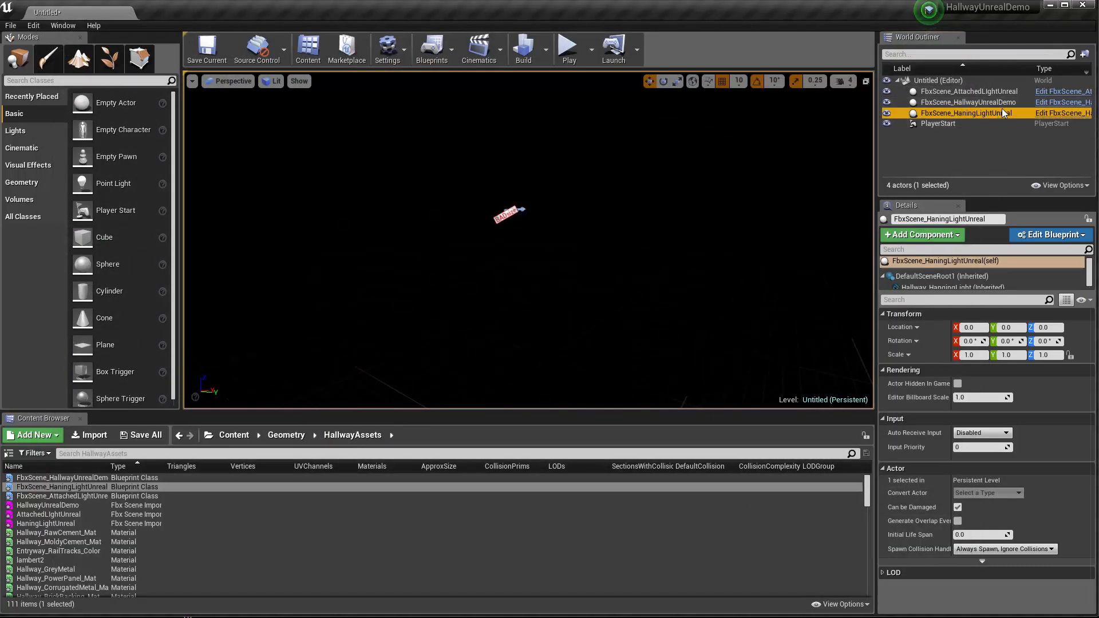
Frame the FbxScene_HaningLightUnreal actor in the viewport and switch the view mode to Unlit
left_click(983, 115)
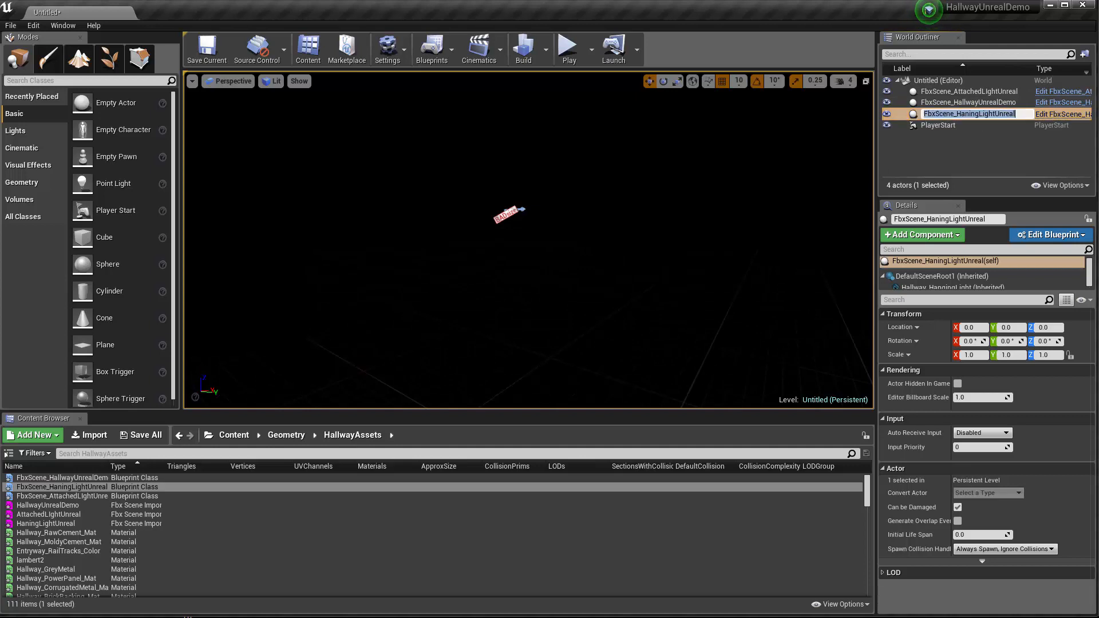
type("f")
key("Escape")
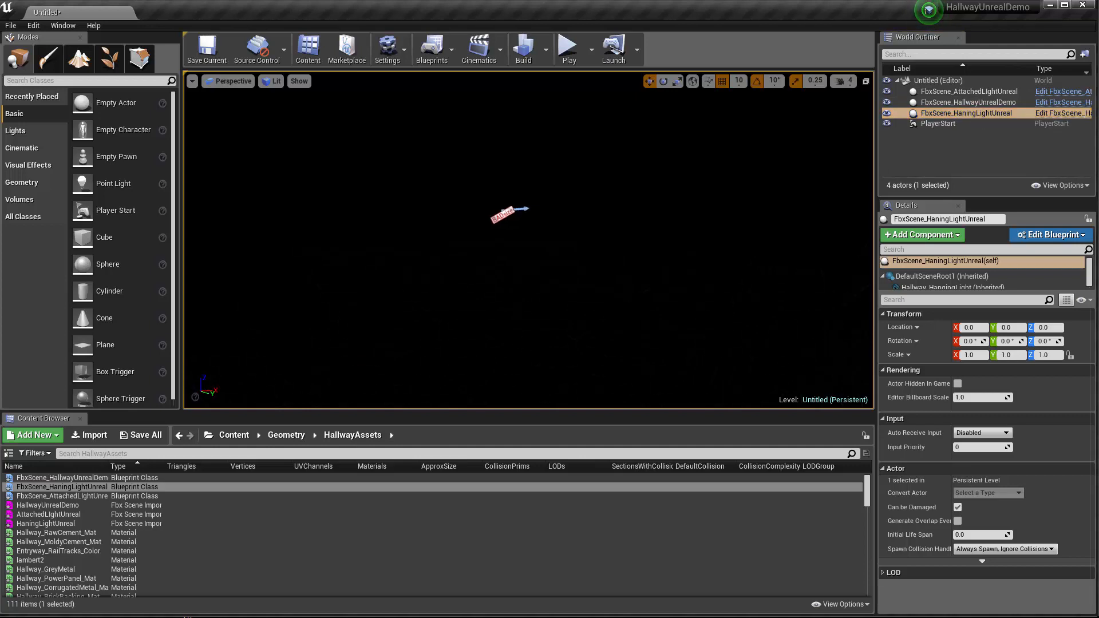
key("f")
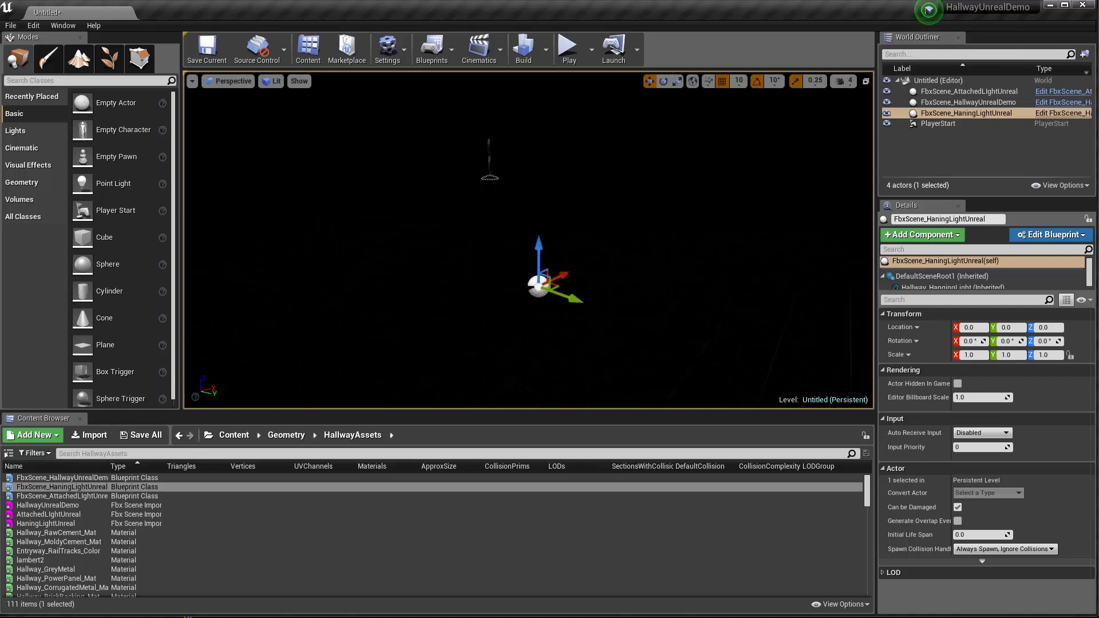
left_click(275, 82)
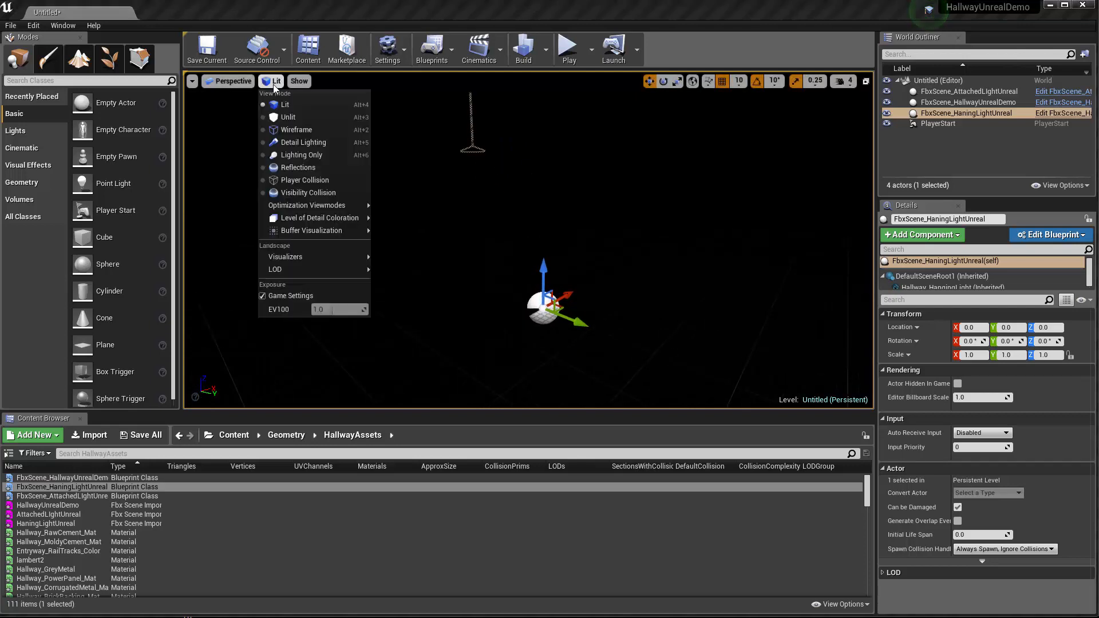
left_click(283, 118)
Shift the FbxScene_HaningLightUnreal actor to Y -20 while viewing the lamp in the arched hallway
left_click_drag(583, 237, 470, 237, "alt")
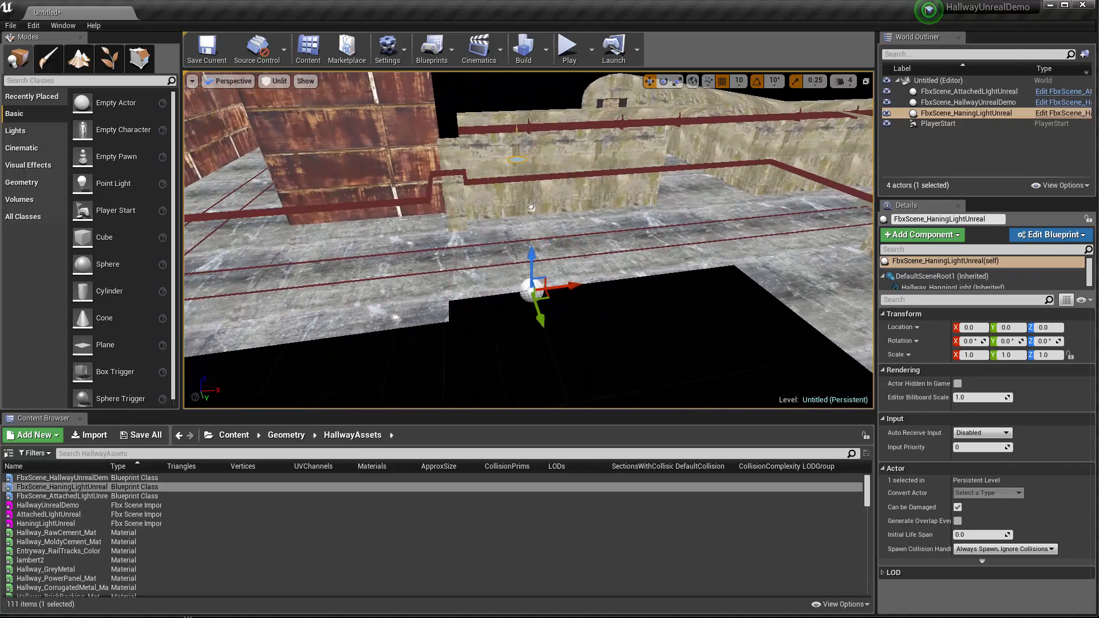
left_click_drag(532, 207, 527, 289, "alt")
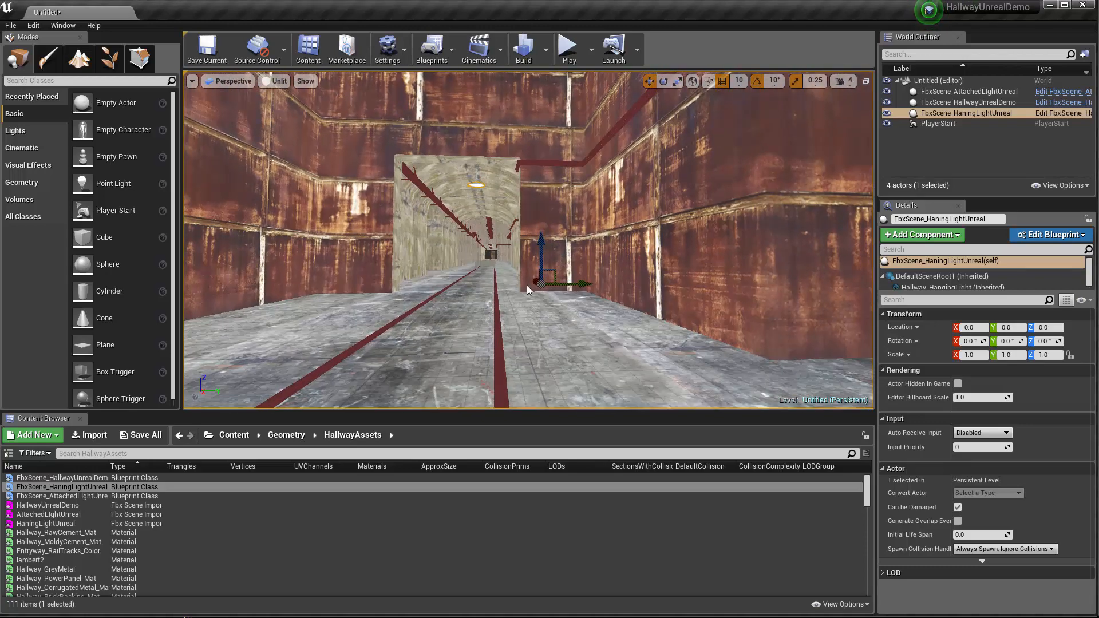
right_click_drag(526, 285, 355, 269, "alt")
middle_click_drag(285, 244, 338, 252, "alt")
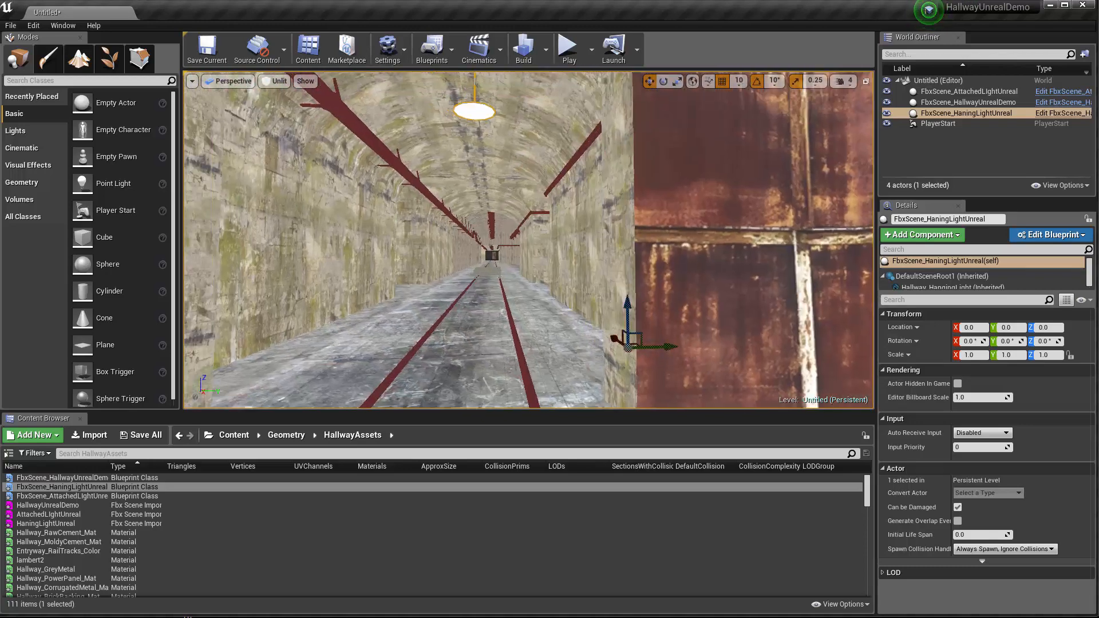
right_click_drag(338, 252, 716, 275, "alt")
middle_click_drag(716, 275, 349, 177, "alt")
right_click_drag(349, 177, 413, 304, "alt")
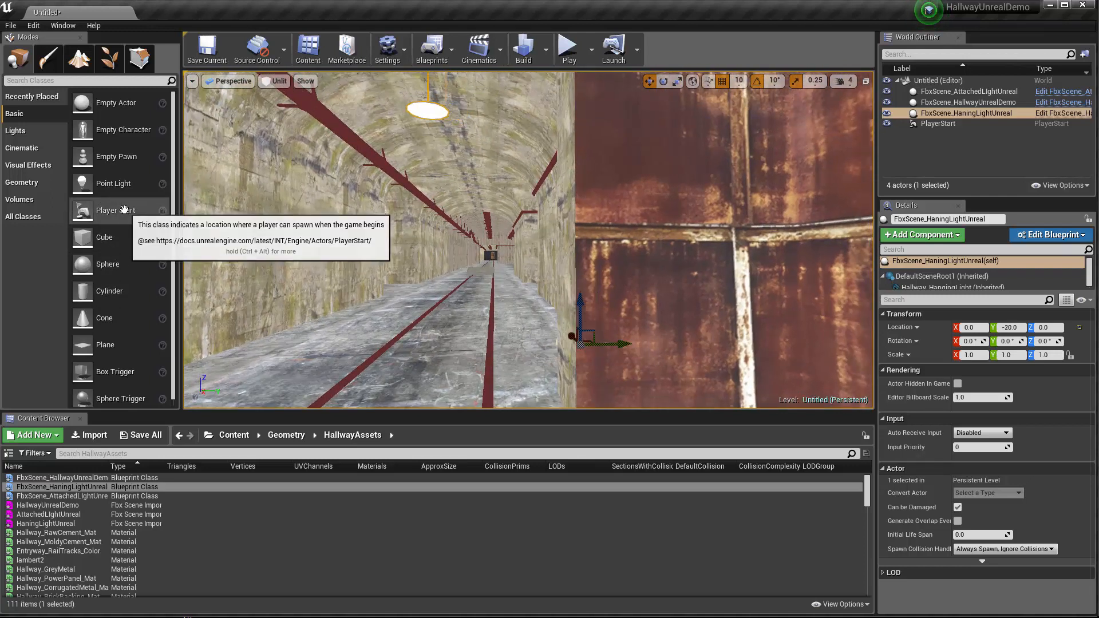
Place a Spot Light in the arched hallway and raise it to the hanging lamp
scroll(127, 244, "down", 1)
scroll(127, 249, "up", 1)
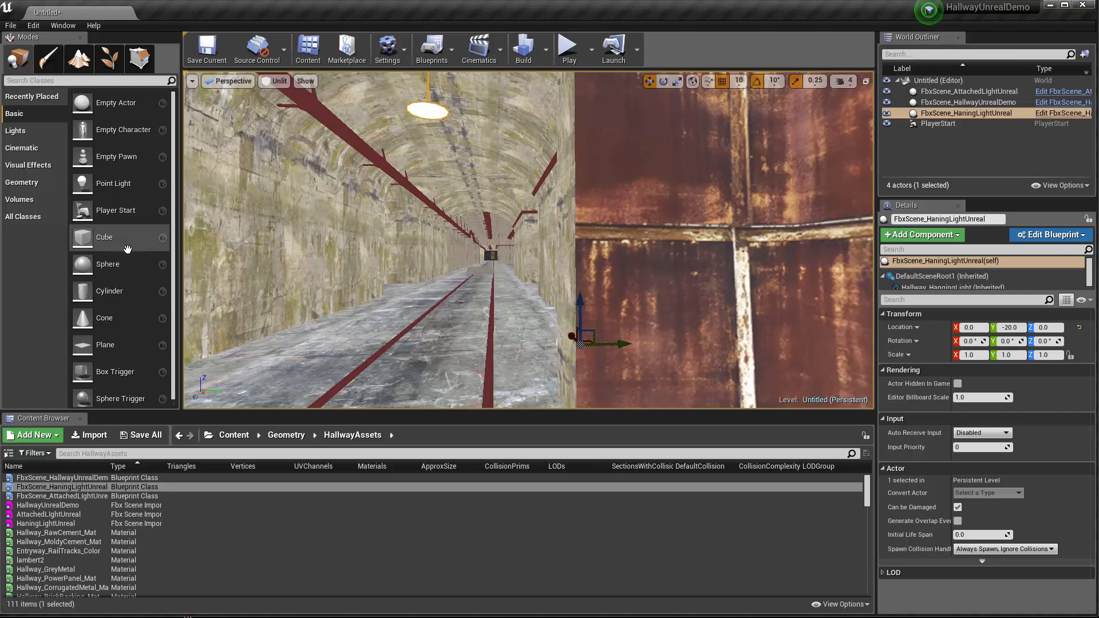
left_click(18, 131)
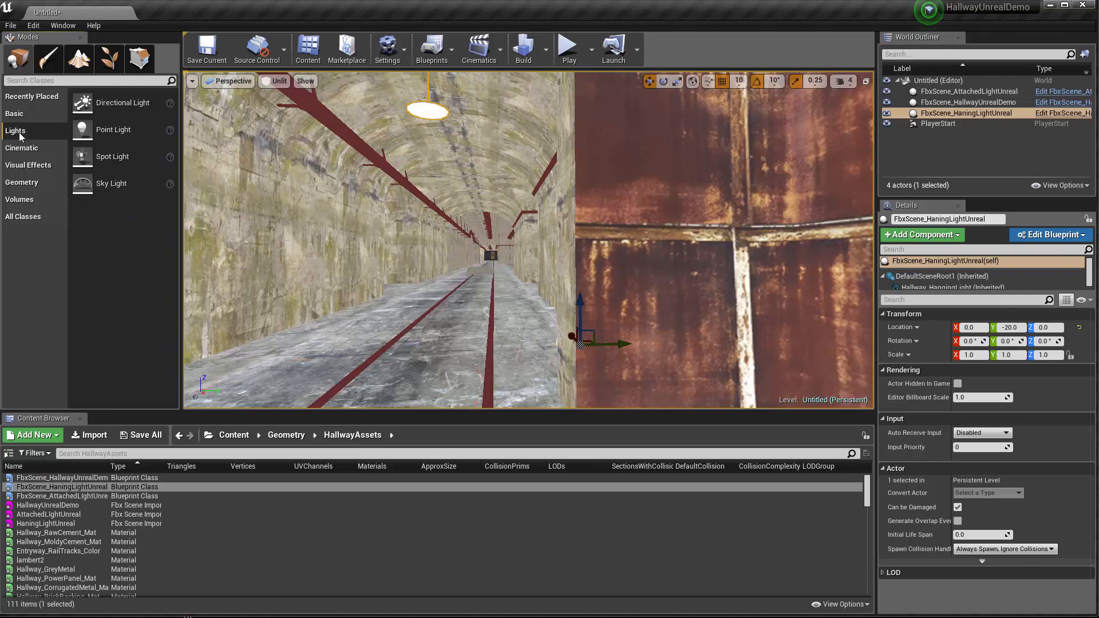
left_click_drag(80, 159, 459, 133)
right_click_drag(459, 134, 459, 197)
left_click_drag(419, 120, 417, 74)
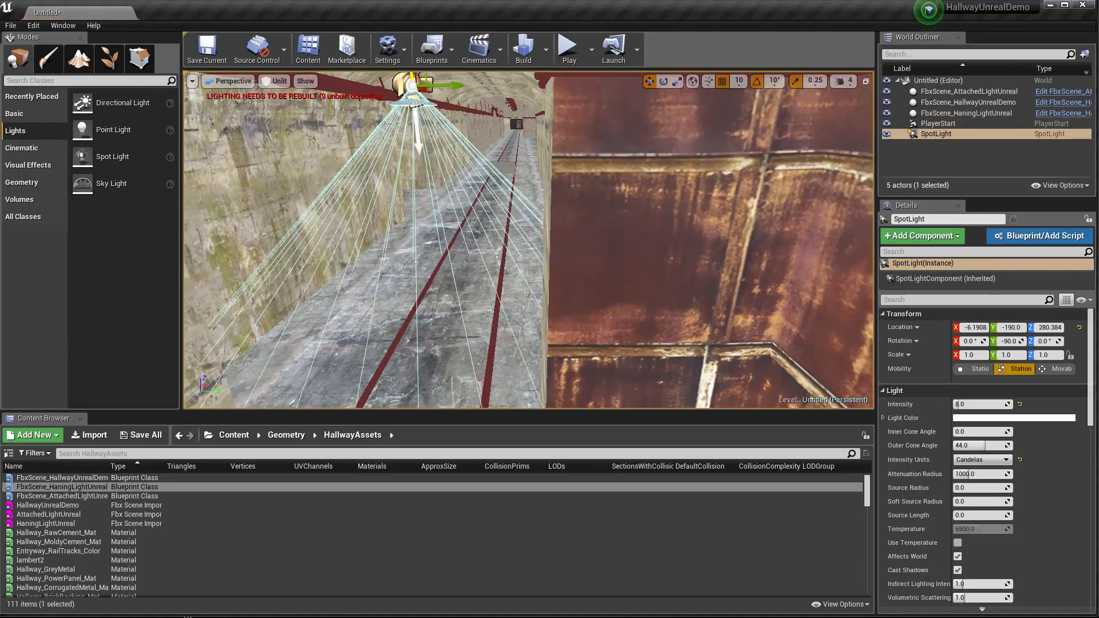
Switch the viewport to Lit, lower the SpotLight to about Z 260.4, and frame it
left_click(278, 81)
left_click(284, 103)
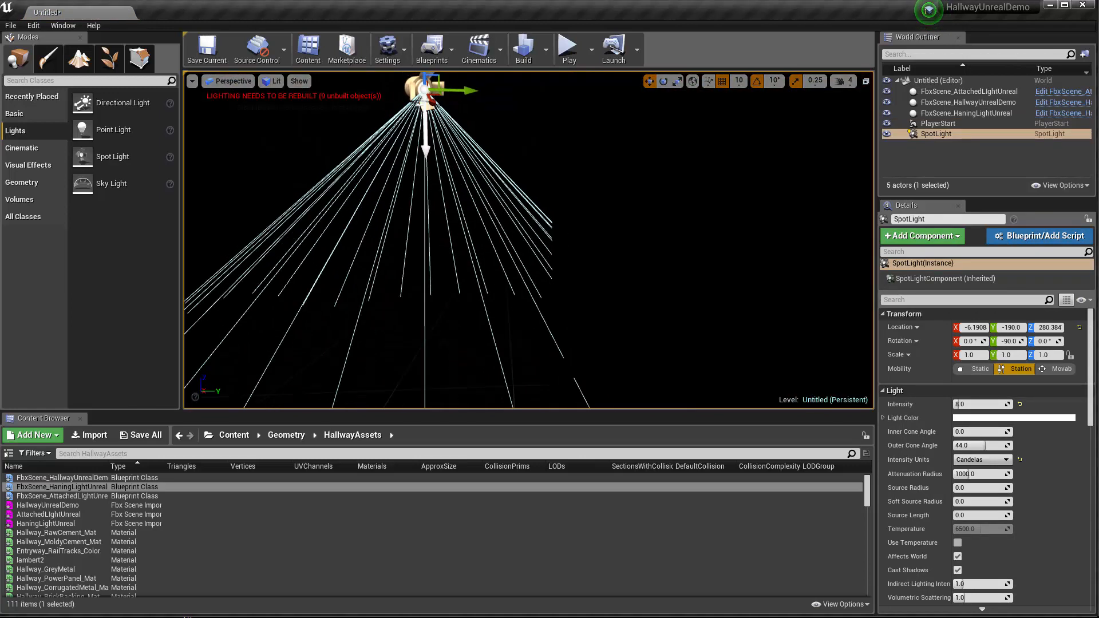
mouse_move(508, 249)
right_mouse_down()
mouse_move(512, 229)
mouse_move(492, 257)
mouse_move(508, 249)
right_mouse_up()
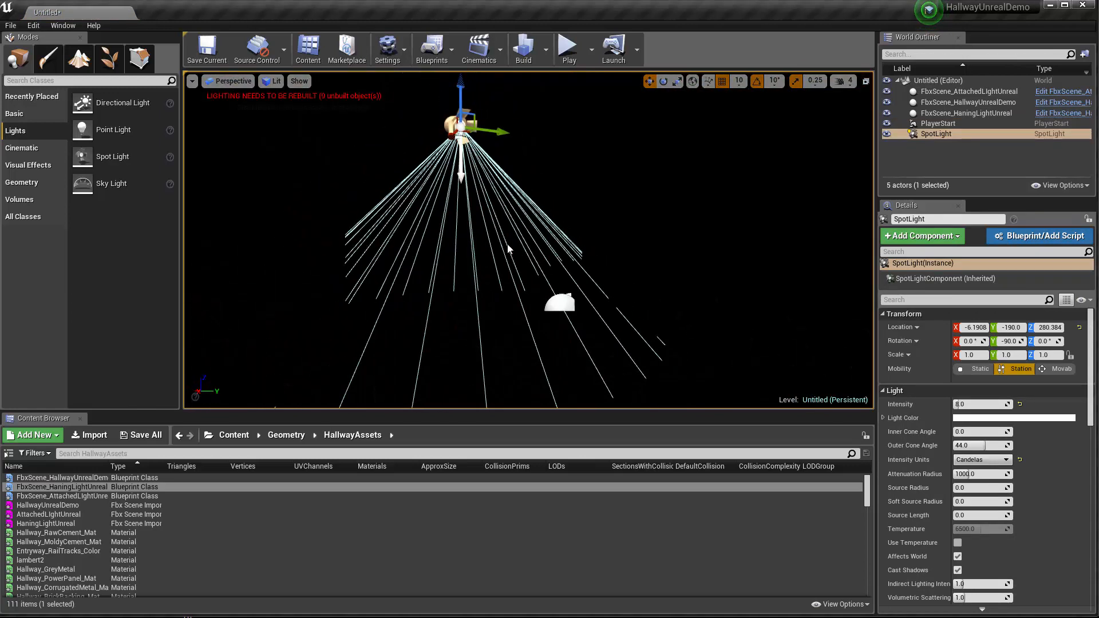
right_click_drag(461, 180, 468, 154)
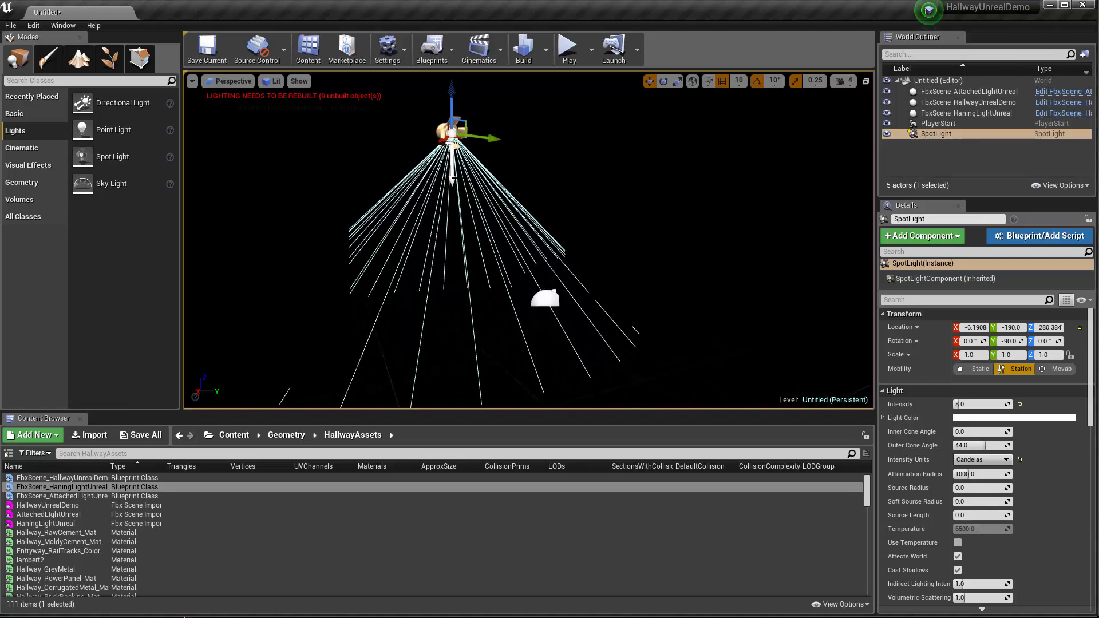
left_click_drag(457, 178, 458, 196)
left_click_drag(456, 95, 454, 111)
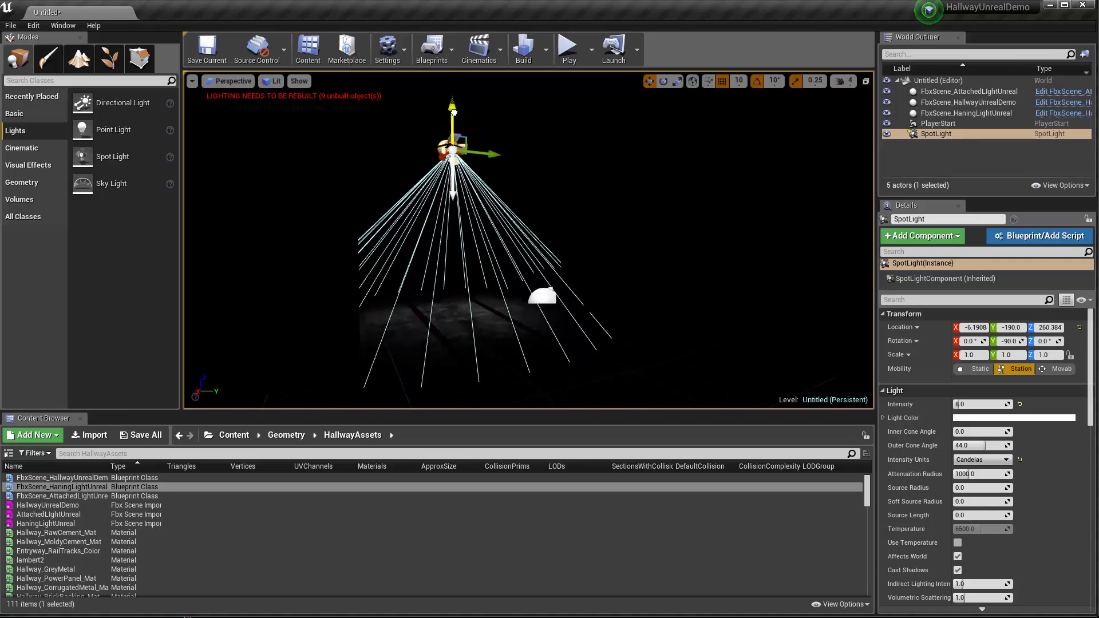
left_click_drag(475, 307, 458, 252)
key("f")
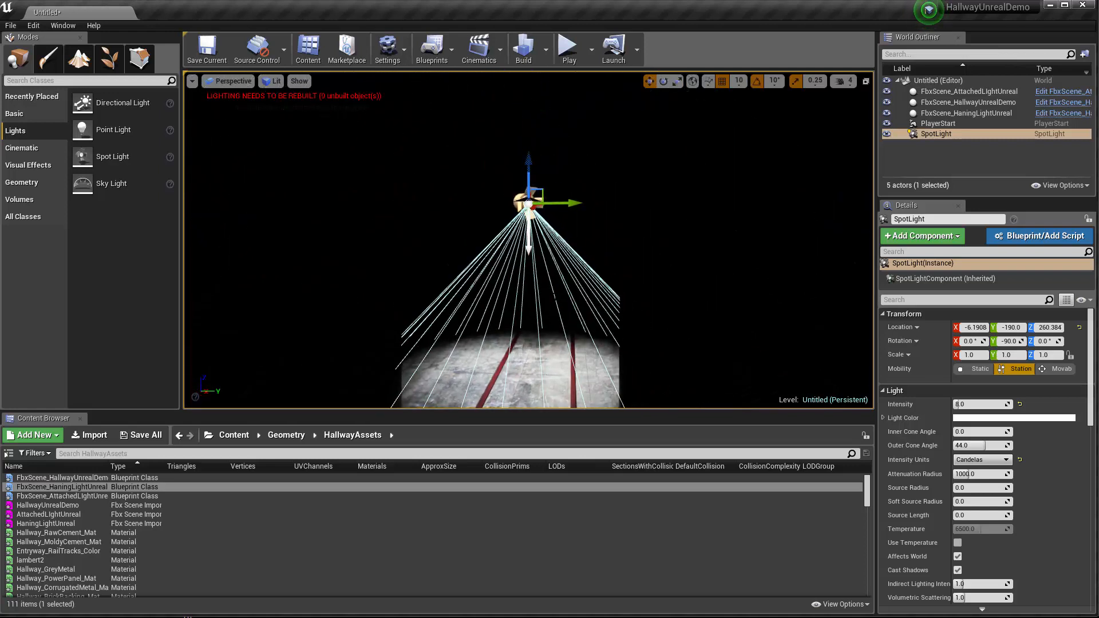
left_click_drag(529, 258, 498, 249, "alt")
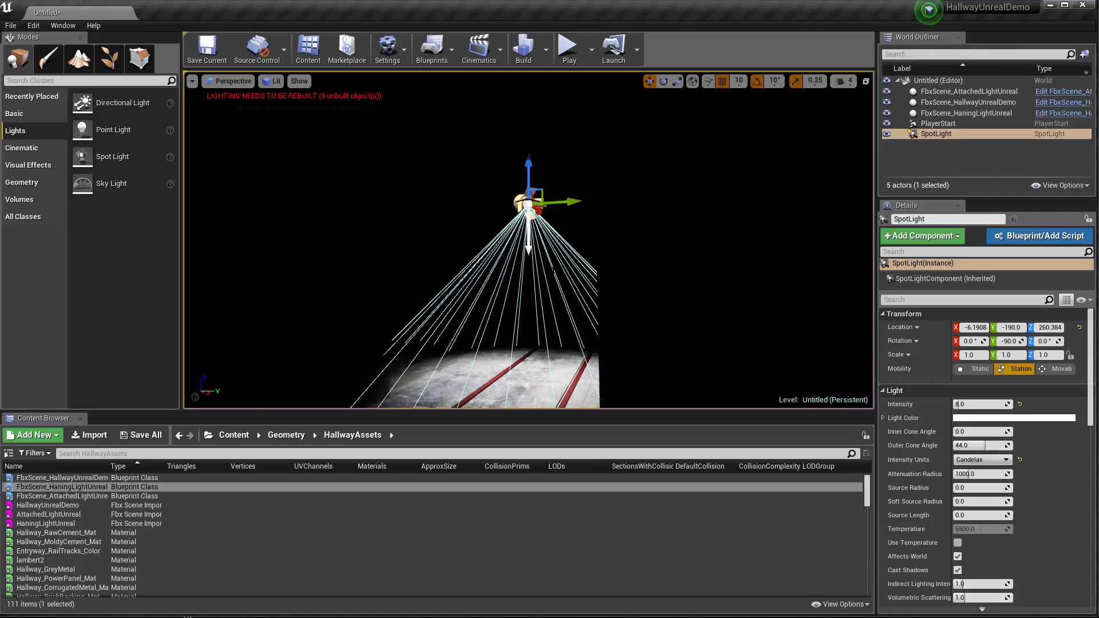
Return the viewport to Unlit and attach the SpotLight to the FbxScene_HaningLightUnreal actor as its child
left_click(272, 81)
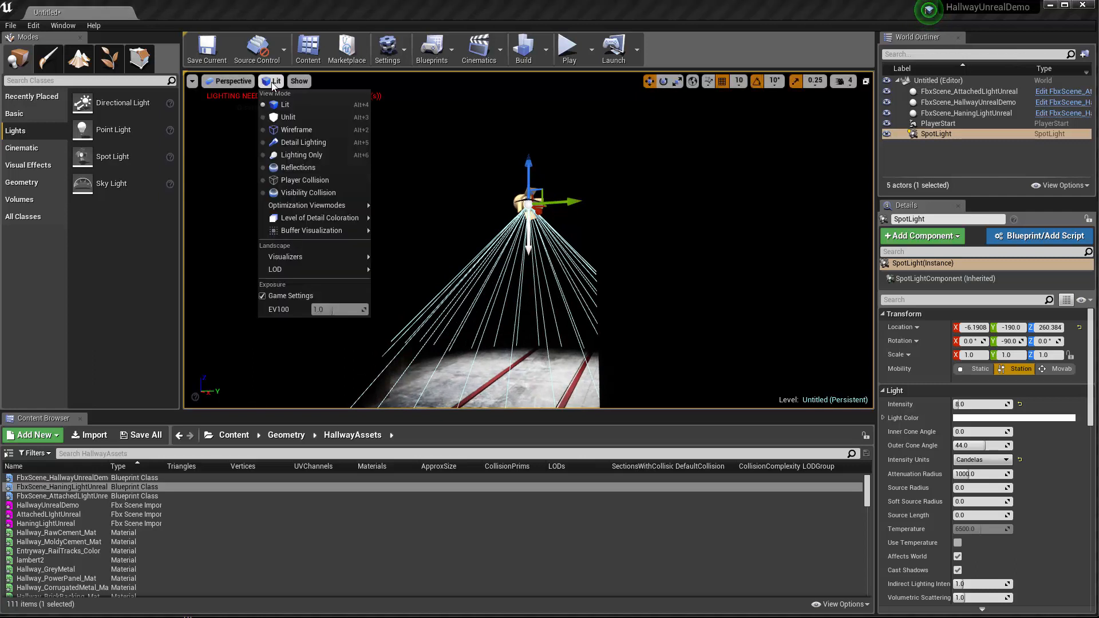
left_click(281, 113)
scroll(522, 239, "up", 4)
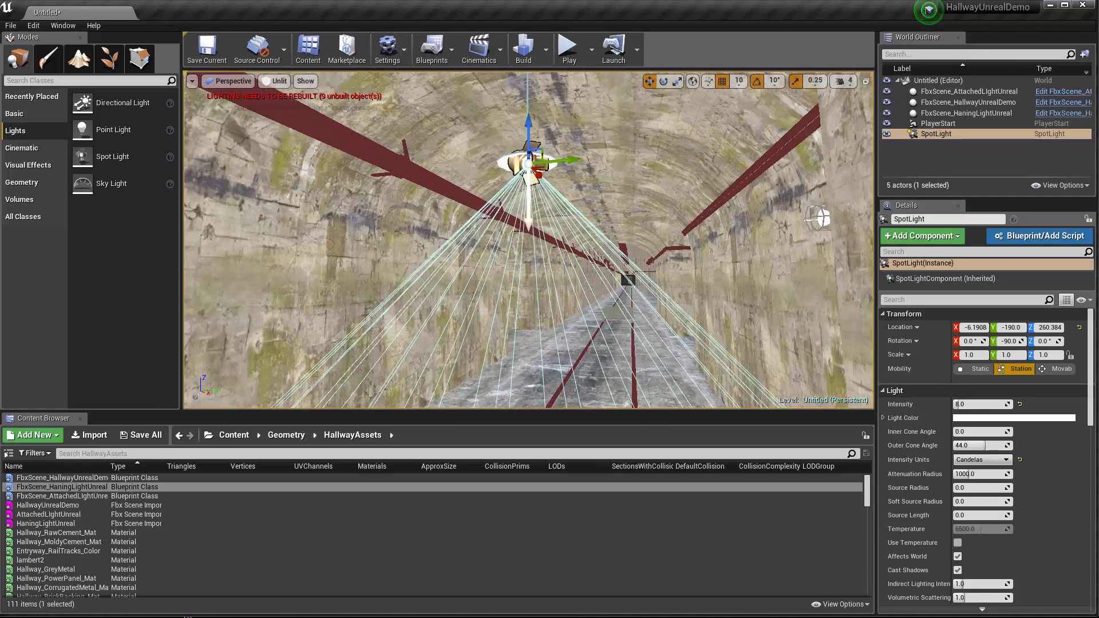
left_click_drag(686, 89, 710, 124, "alt")
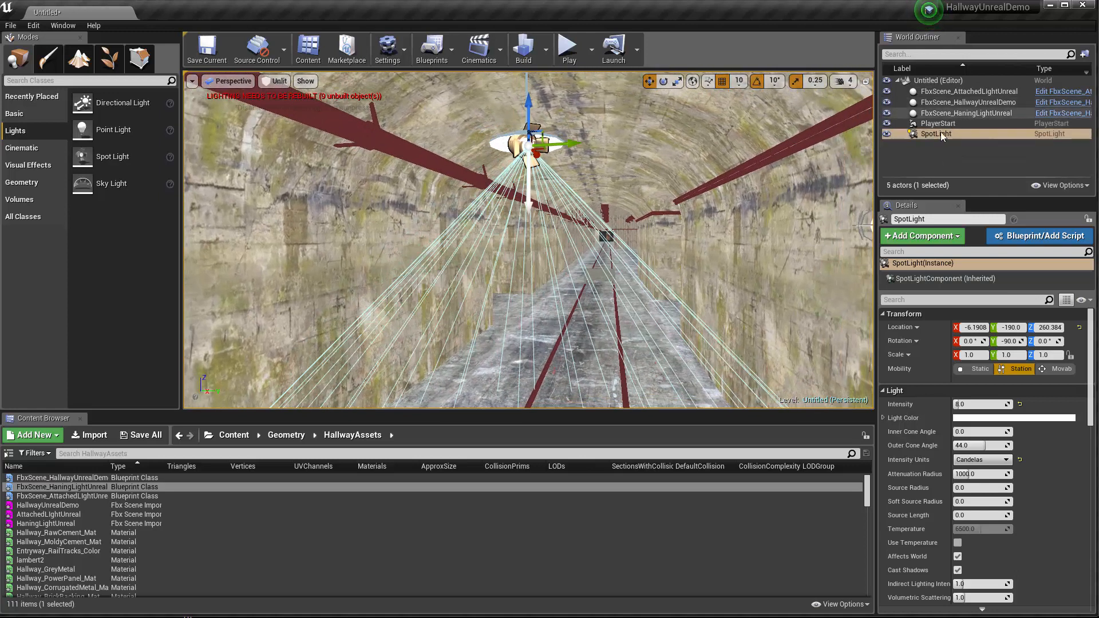
left_click_drag(942, 136, 950, 114)
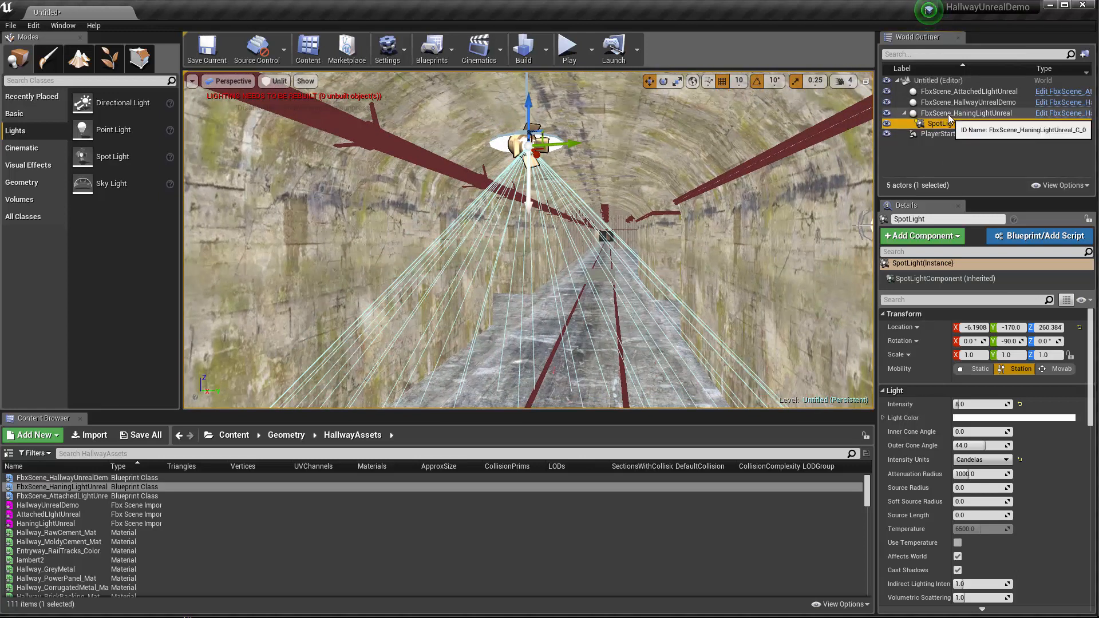
Raise the FbxScene_HaningLightUnreal actor to Z 30 and view its lighting in Lit mode
left_click(950, 113)
right_click_drag(701, 147, 772, 341)
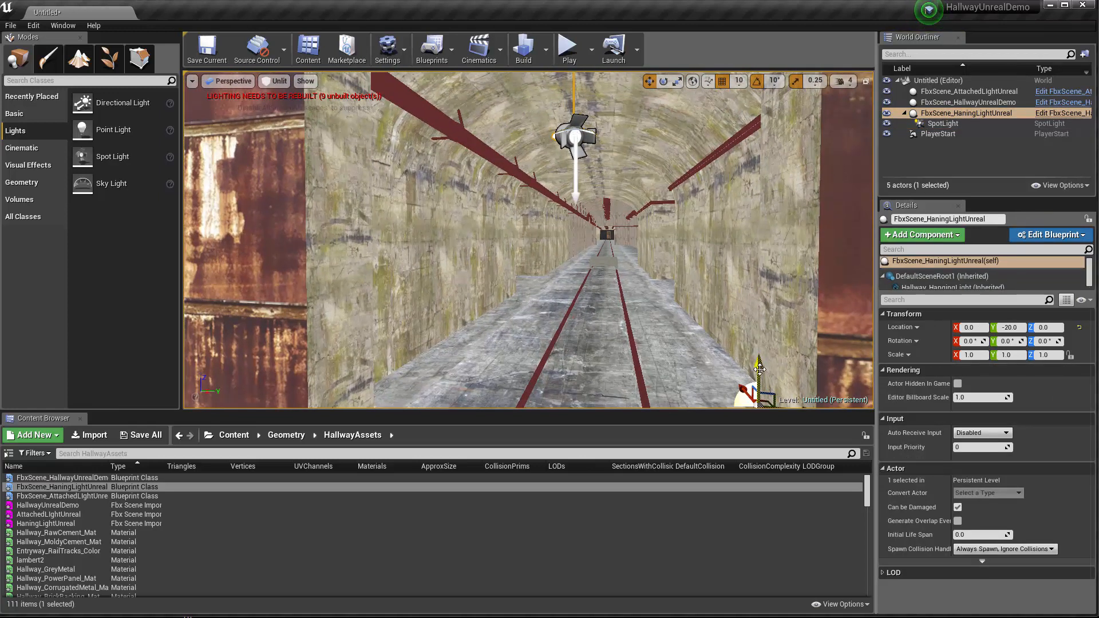
left_click_drag(759, 369, 766, 334)
right_click_drag(652, 187, 670, 219)
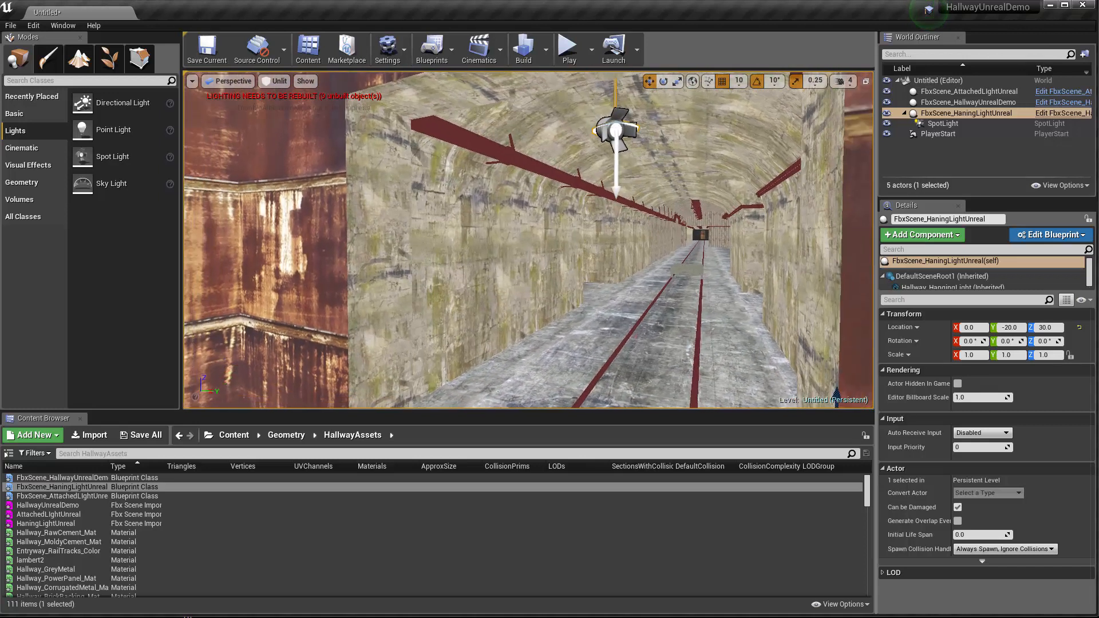
left_click(274, 80)
left_click(280, 105)
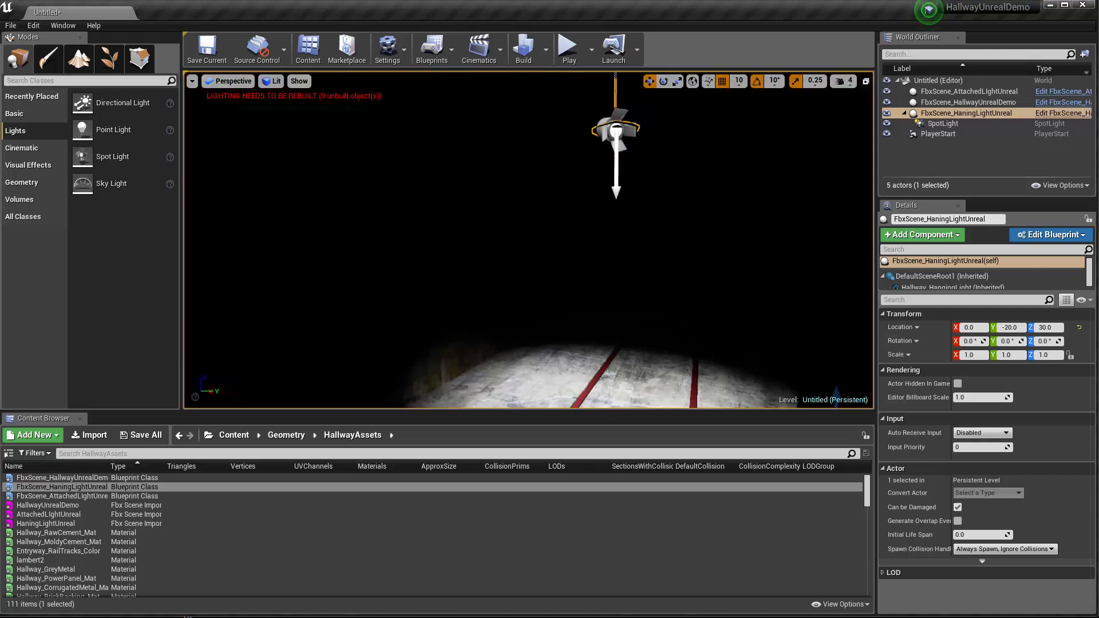
right_click_drag(529, 240, 578, 212)
right_click_drag(789, 280, 785, 283)
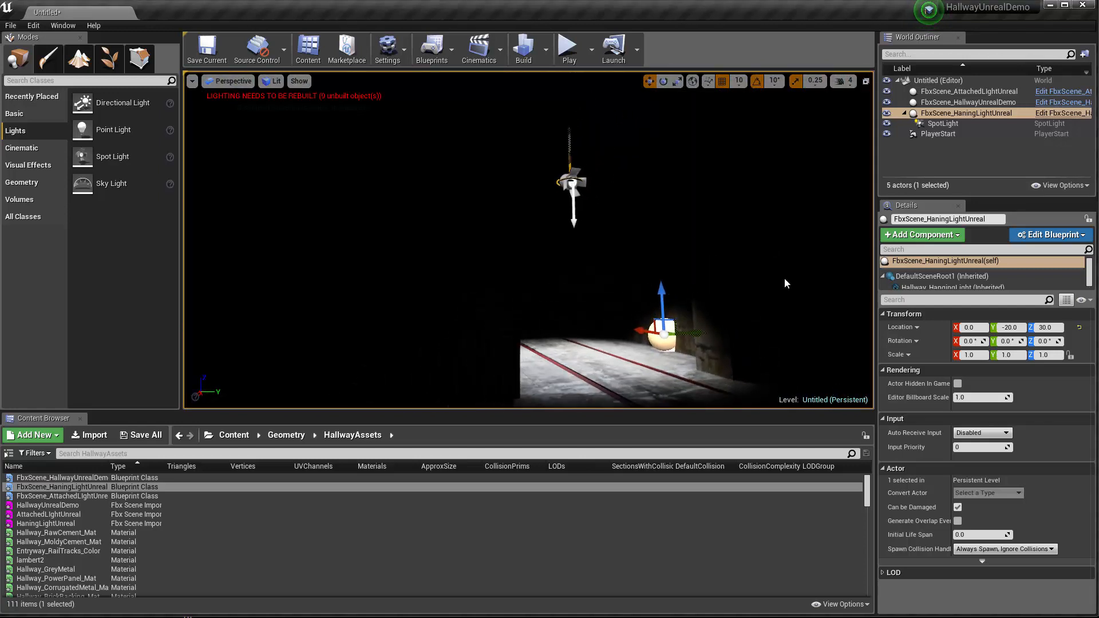
Set the SpotLight's light color to a pale yellow with a saturation of about 0.33
left_click(945, 123)
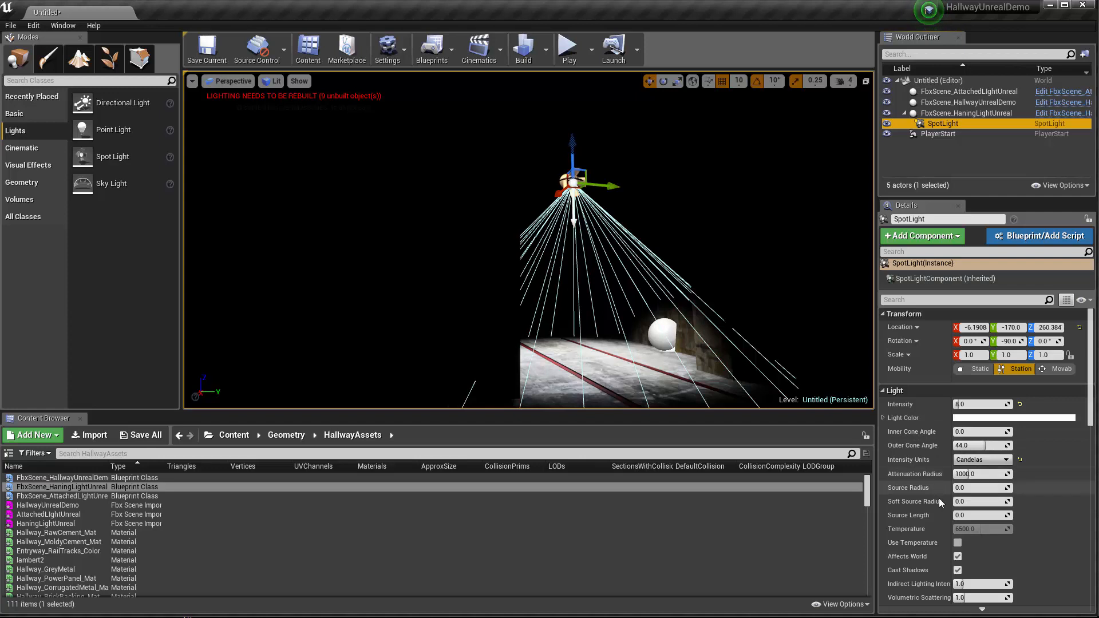
left_click(973, 421)
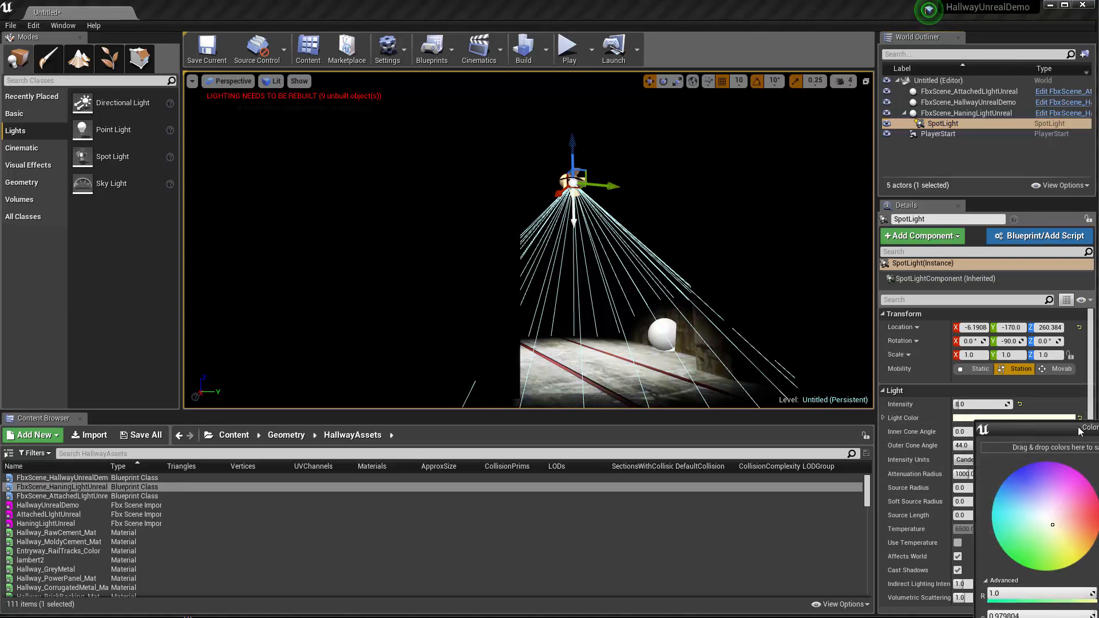
left_click_drag(1080, 431, 782, 268)
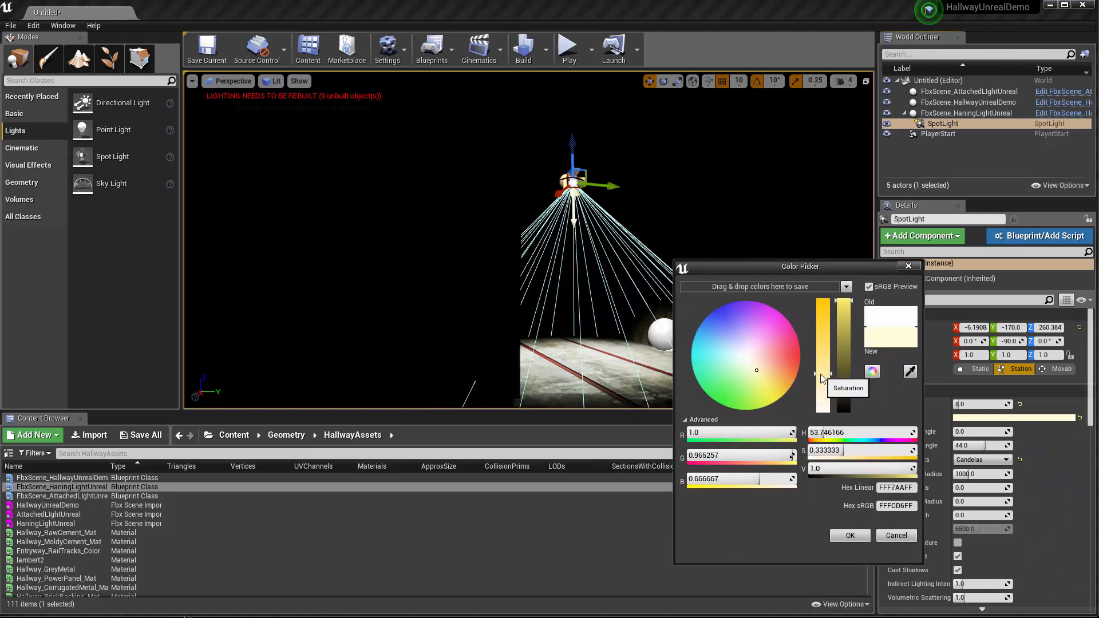
left_click(850, 535)
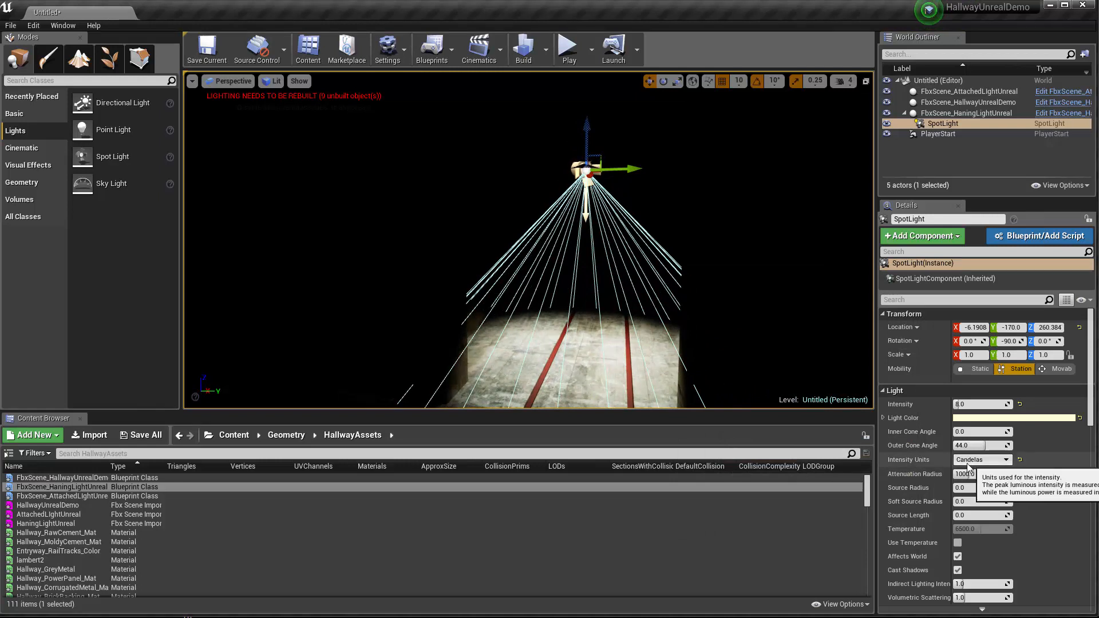
scroll(969, 466, "down", 2)
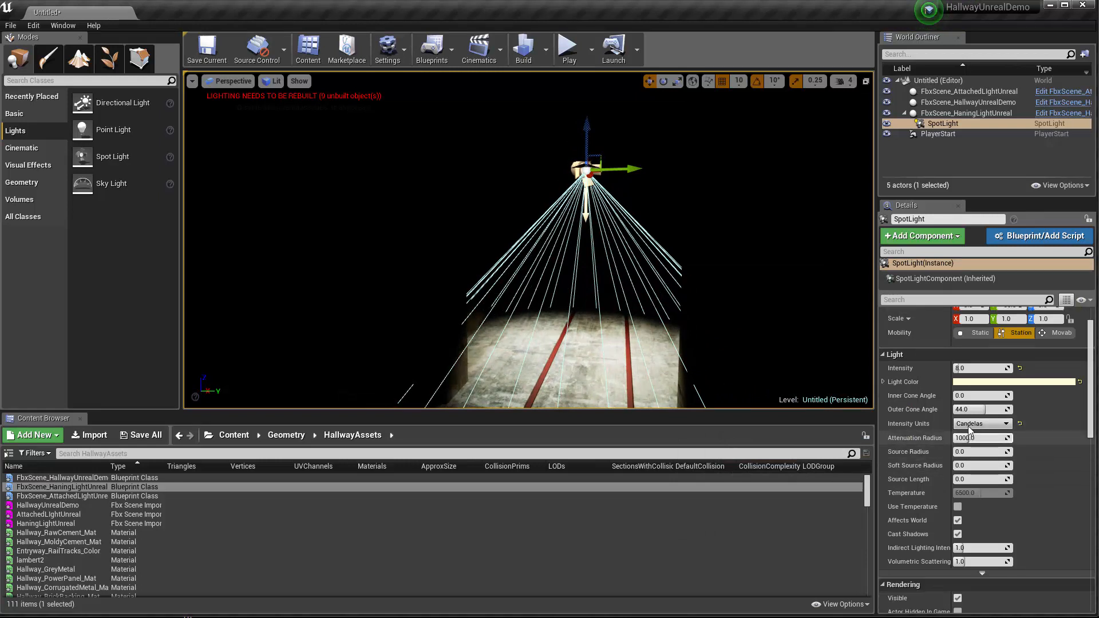
scroll(971, 420, "up", 2)
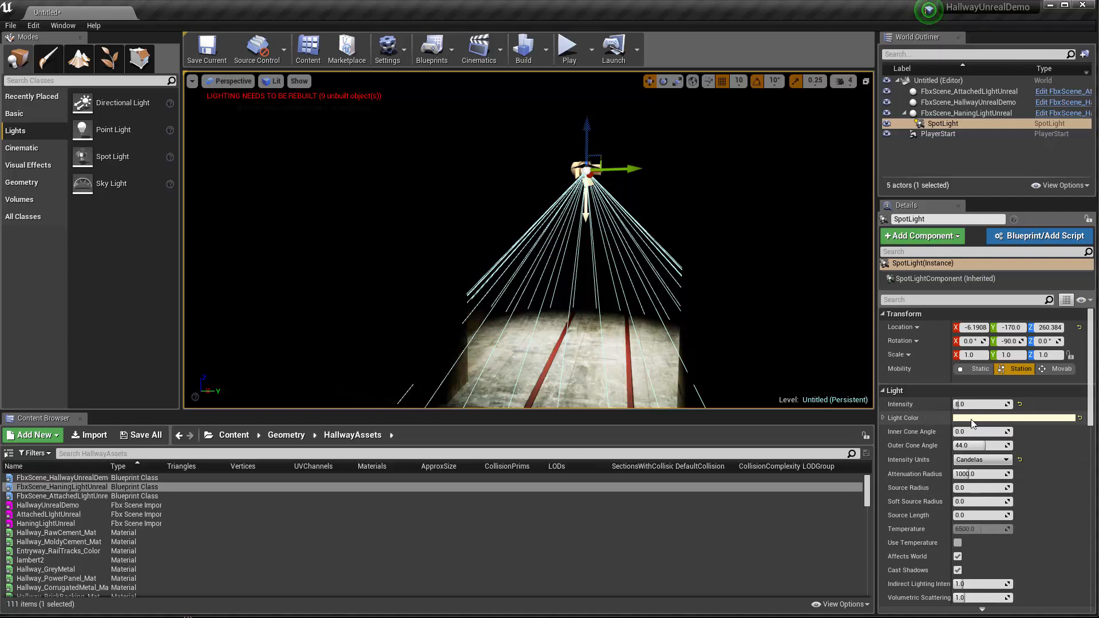
scroll(979, 431, "down", 6)
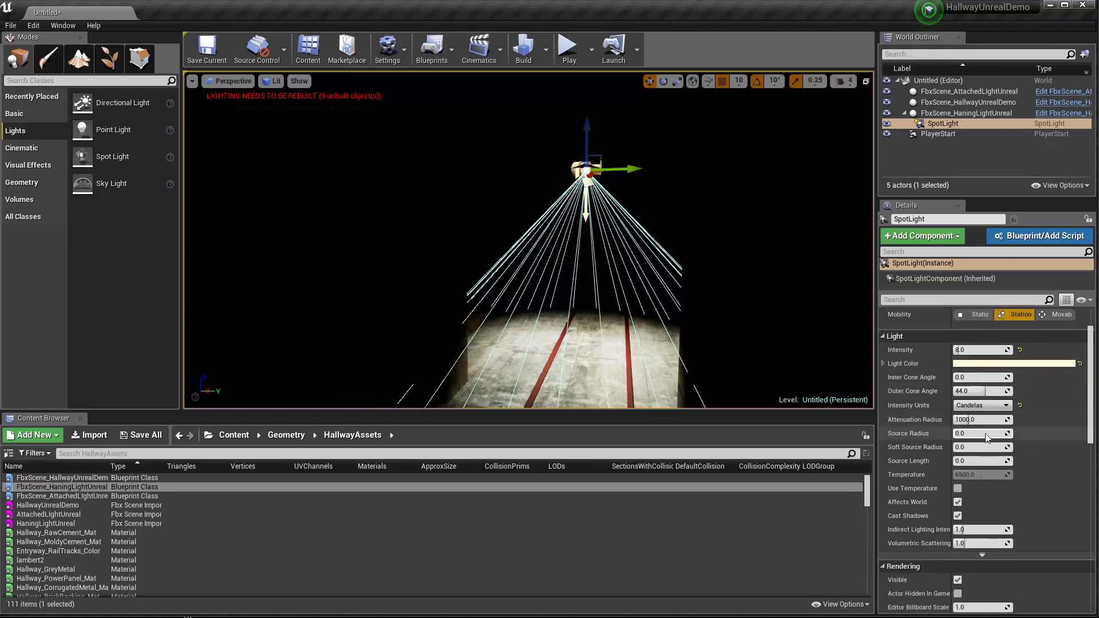
scroll(985, 434, "down", 6)
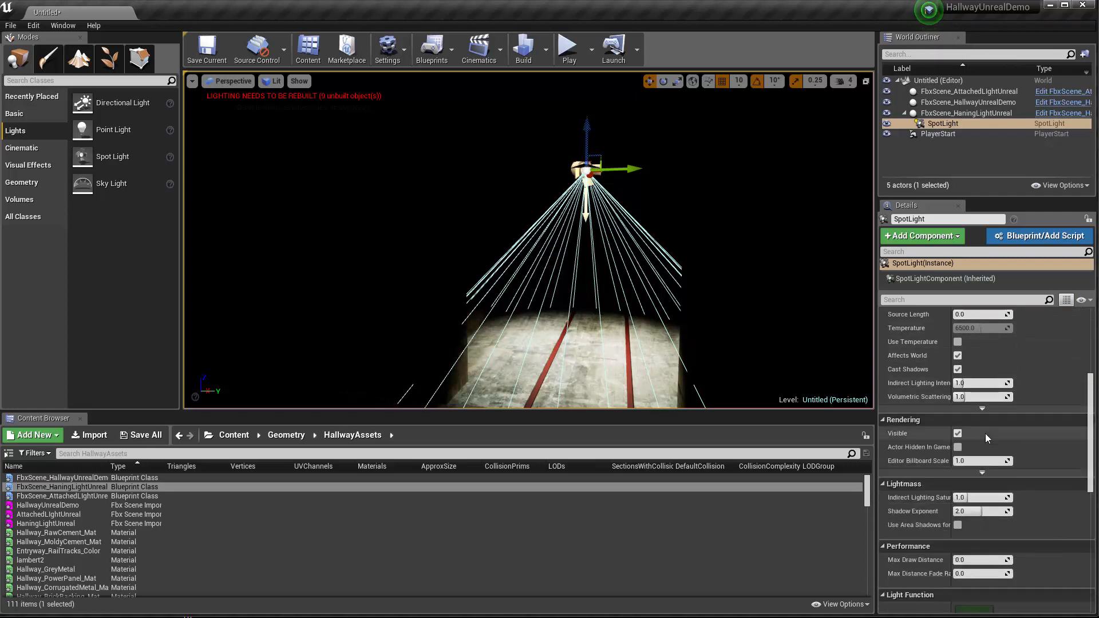
scroll(985, 438, "up", 1)
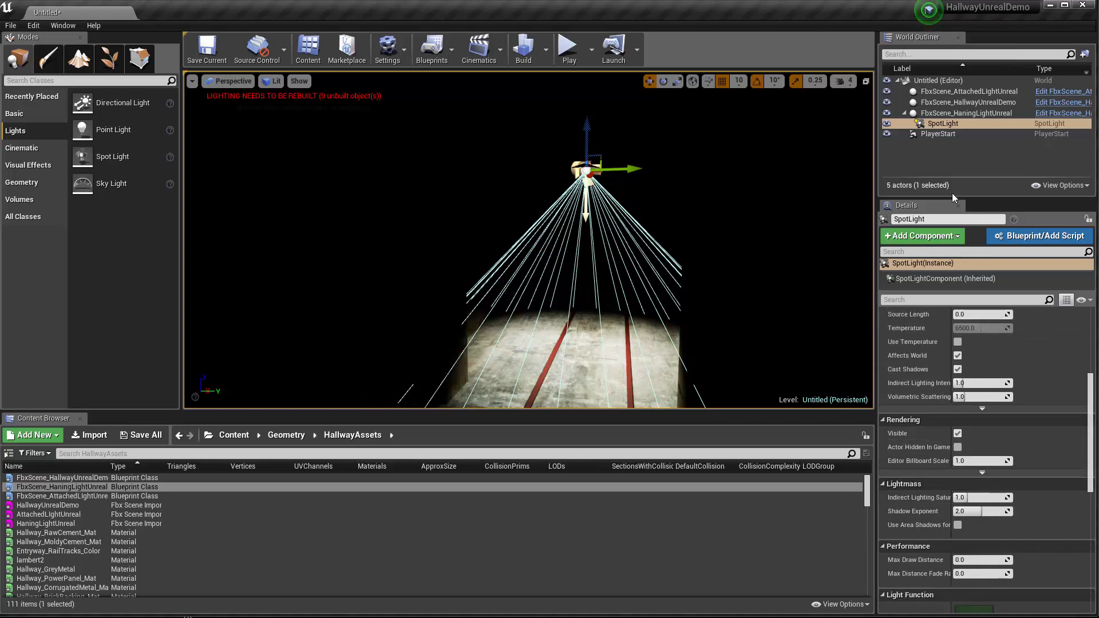
Try duplicating the FbxScene_HaningLightUnreal actor without selecting its SpotLight, and delete the copy
left_click(939, 114)
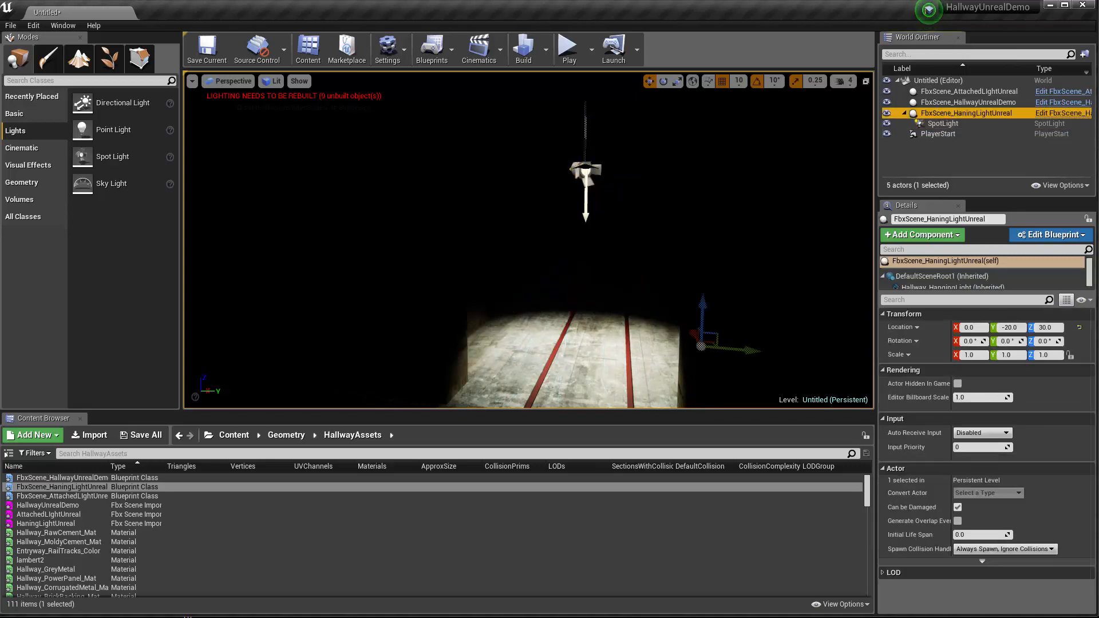
left_click(903, 113)
scroll(705, 211, "down", 4)
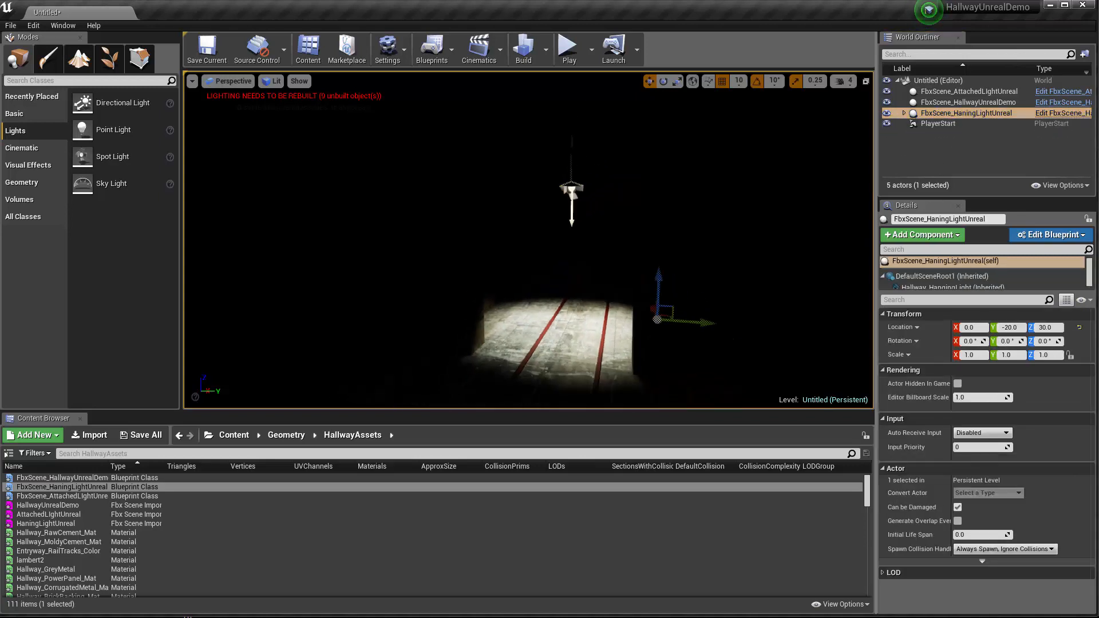
key("f")
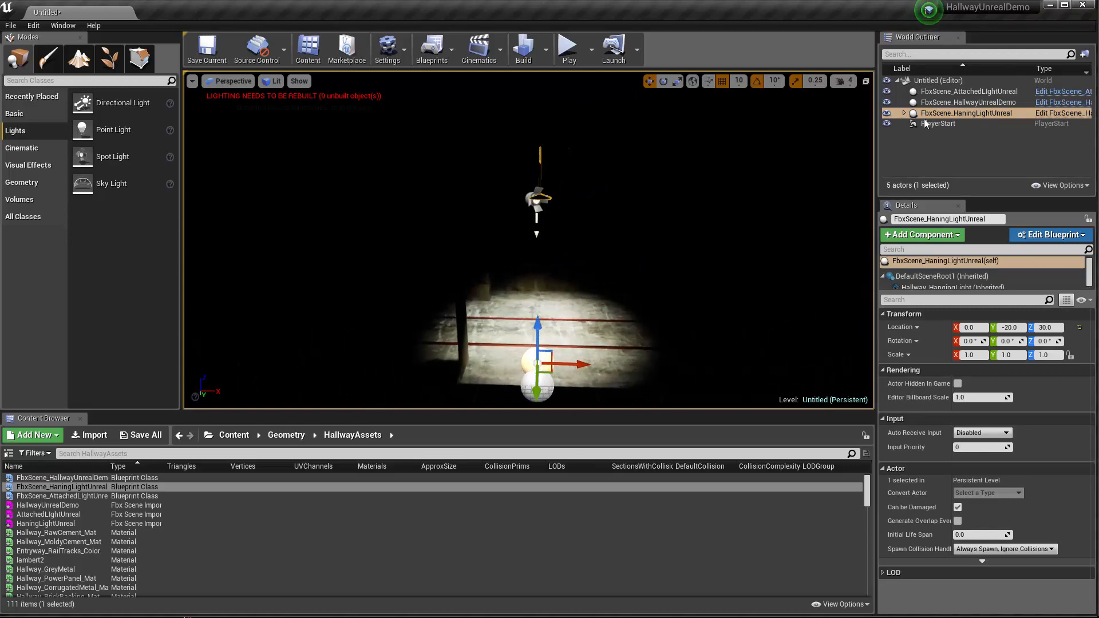
left_click(904, 113)
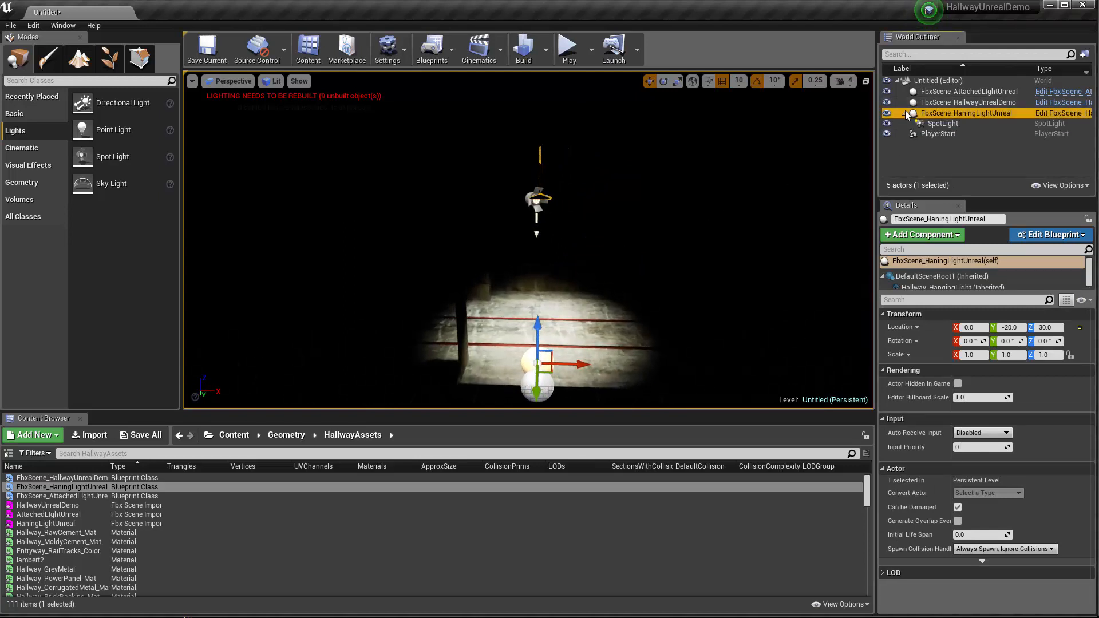
left_click(938, 114)
left_click(950, 159)
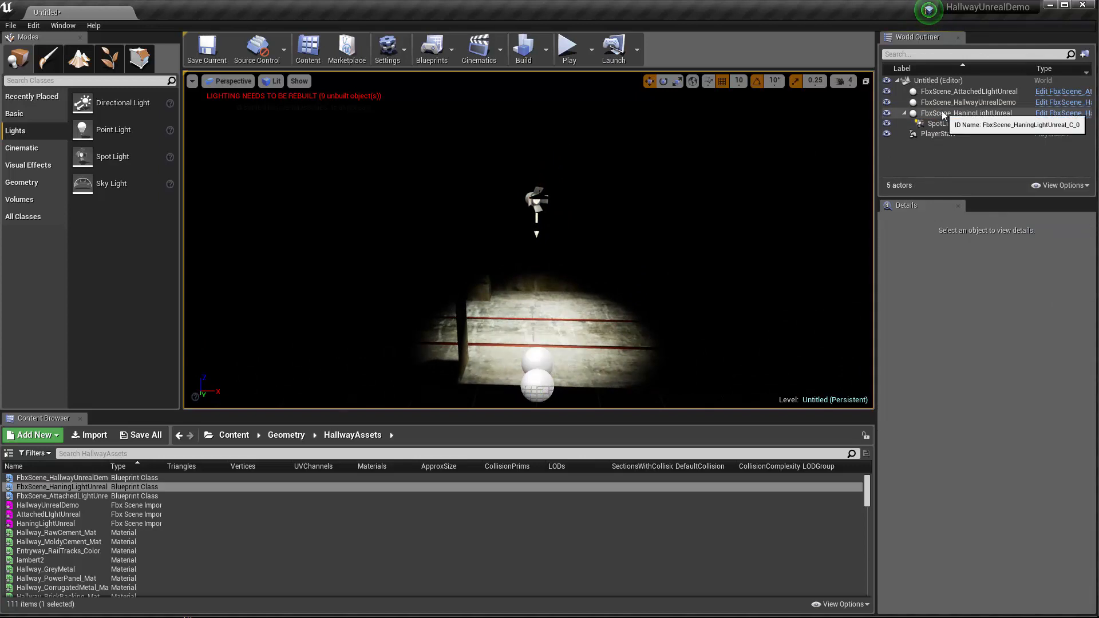
left_click(943, 114)
key("ctrl+w")
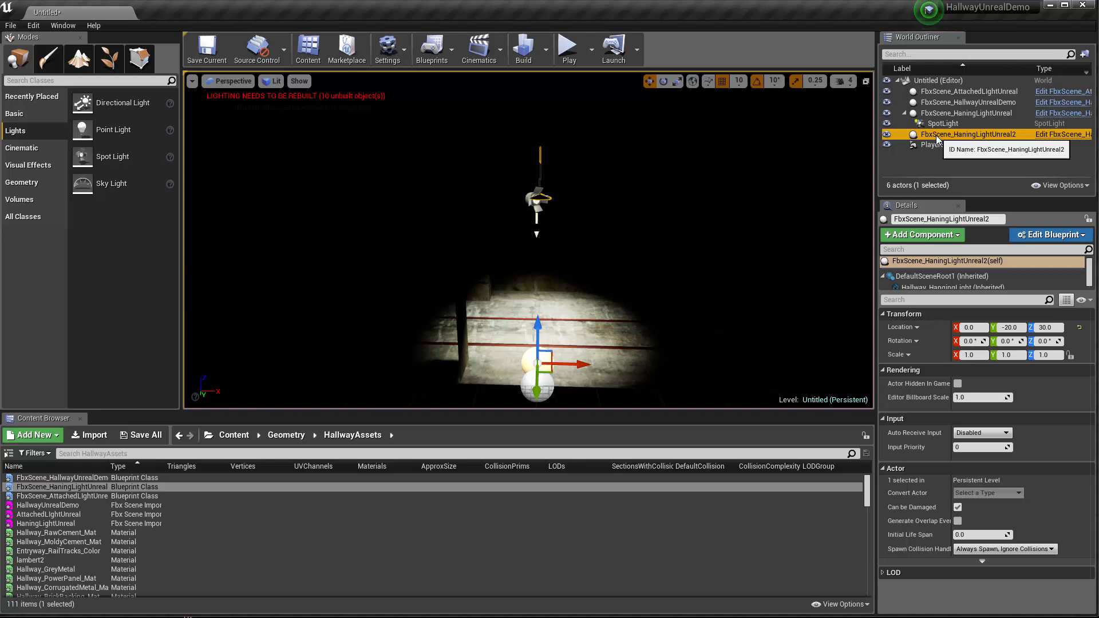
key("Delete")
Duplicate the FbxScene_HaningLightUnreal actor together with its SpotLight and move the copy along X beside the original
left_click(944, 114)
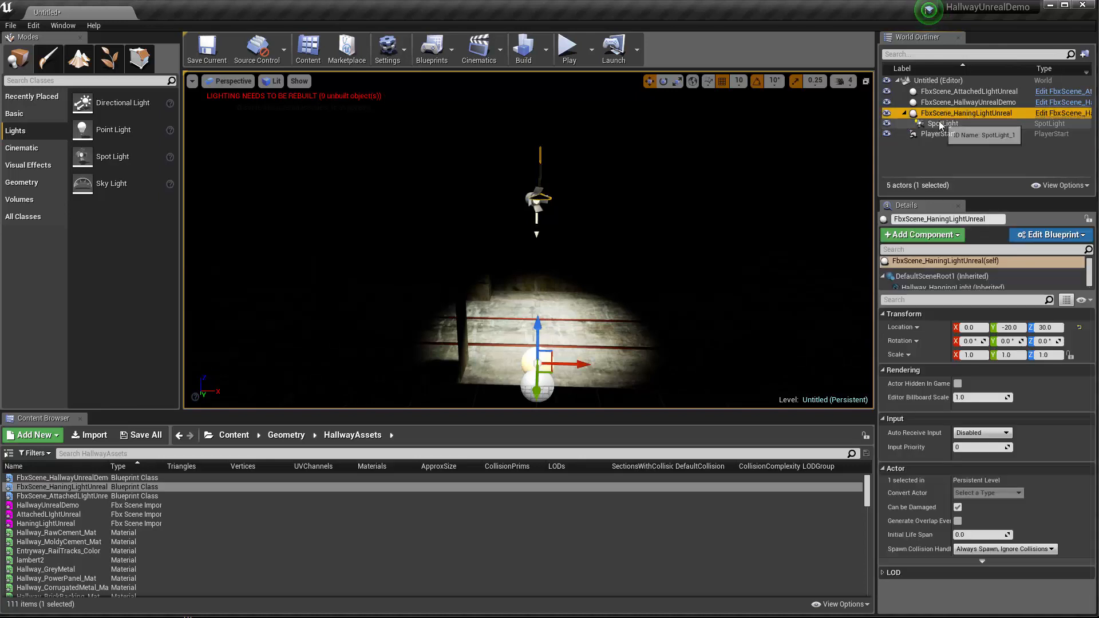
left_click(941, 124, "ctrl")
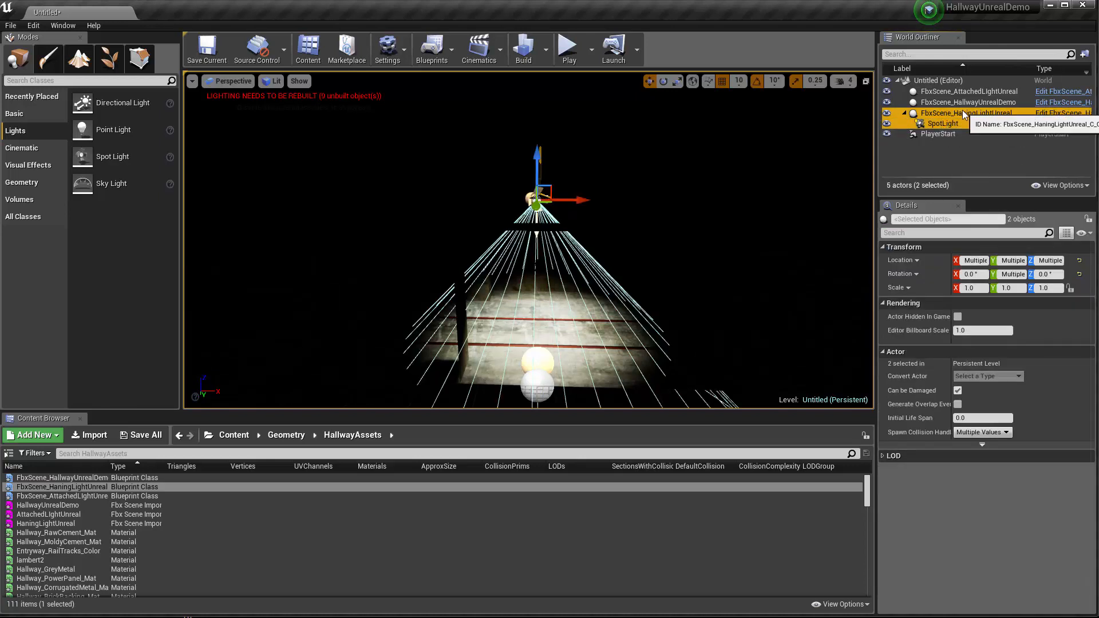
scroll(755, 243, "down", 3)
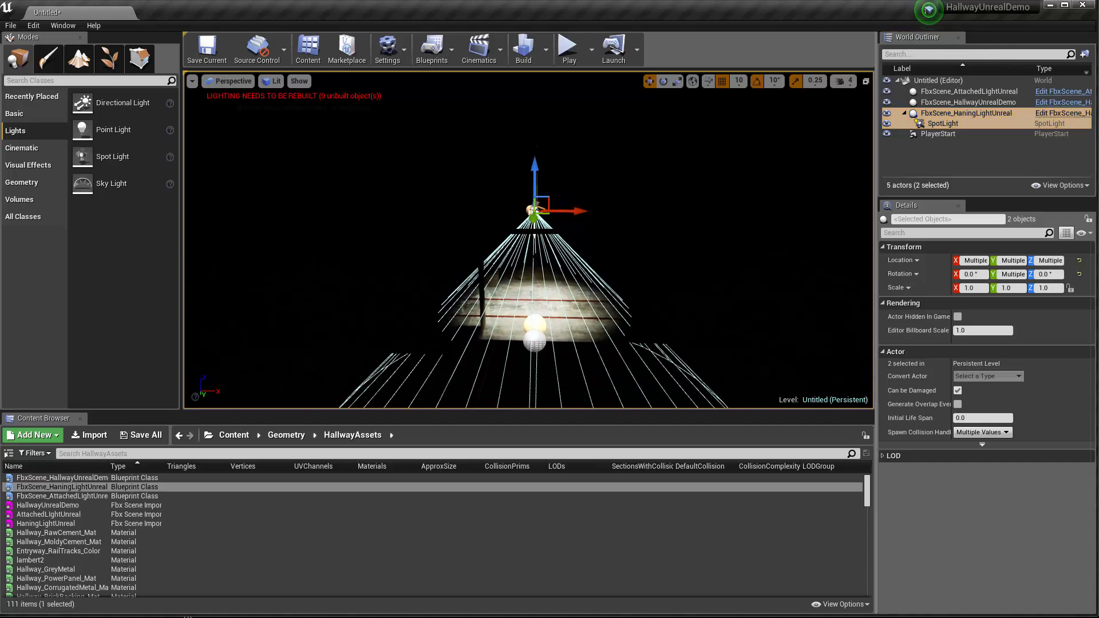
key("ctrl+w")
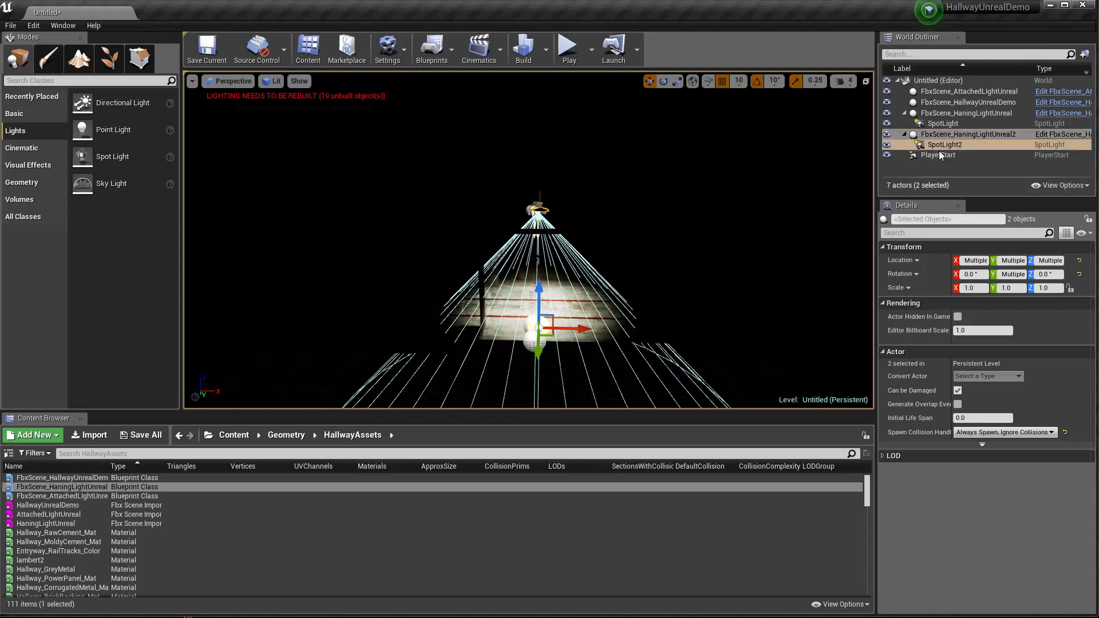
left_click_drag(580, 327, 785, 331)
middle_click_drag(790, 297, 929, 289)
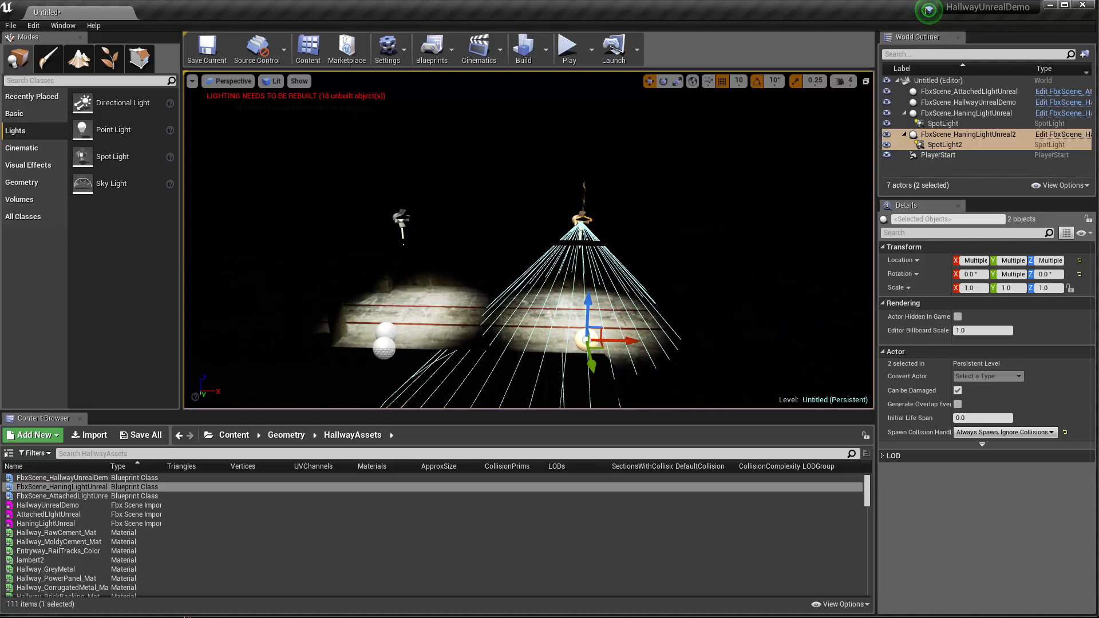
Switch the viewport to Unlit and view the hallway around both hanging lights from above
left_click(271, 81)
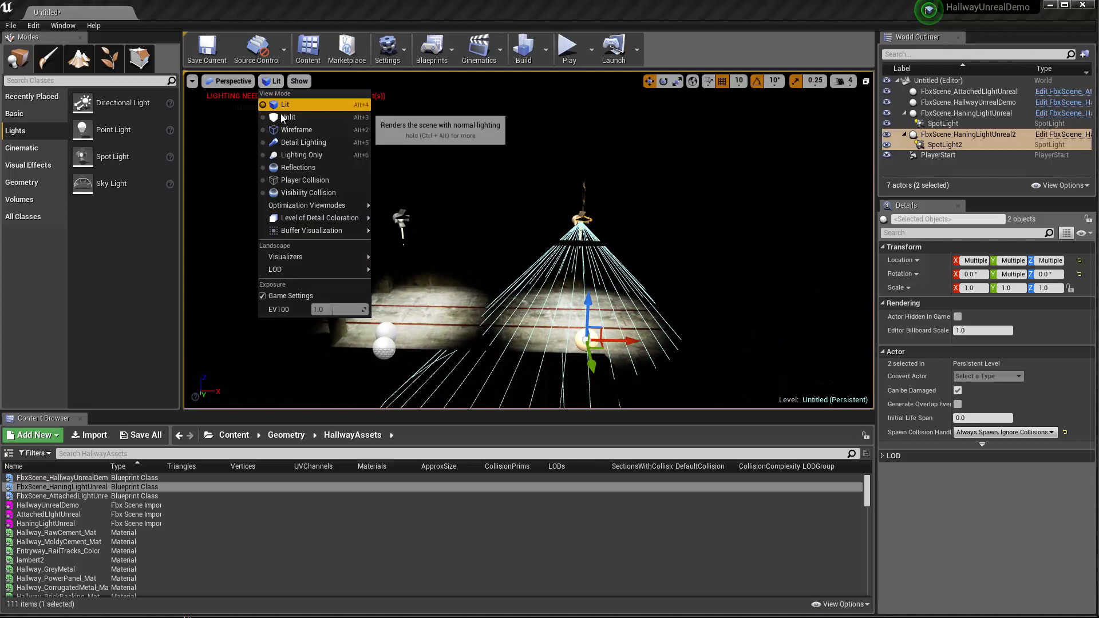
left_click(287, 127)
left_click_drag(529, 240, 529, 292, "alt")
scroll(528, 241, "down", 2)
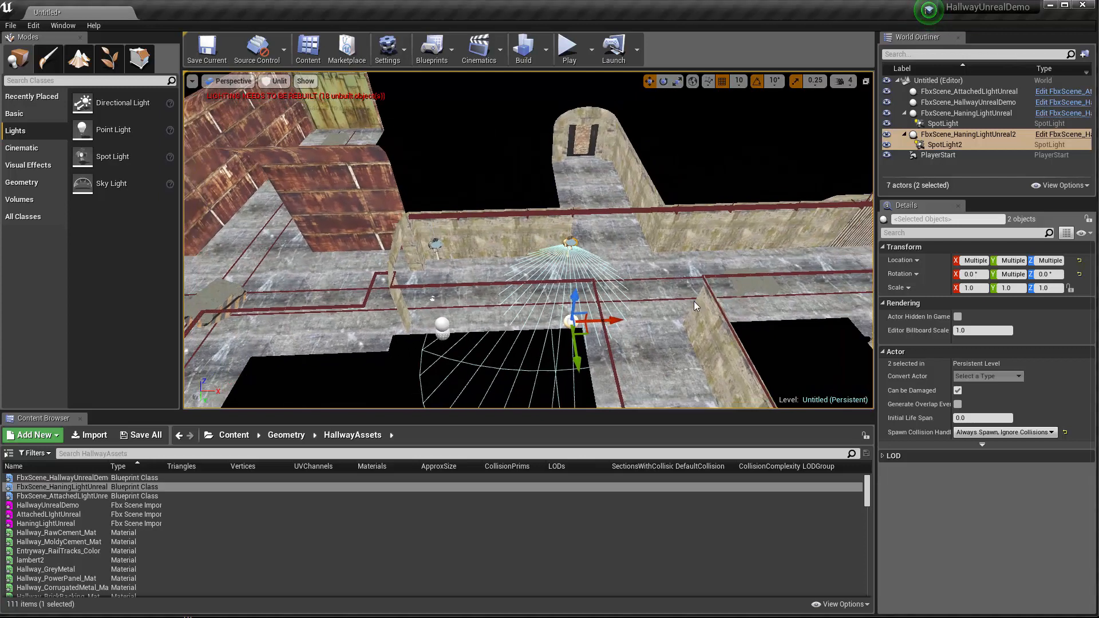
Move FbxScene_HaningLightUnreal and FbxScene_HaningLightUnreal2 together along the hallway to the start of the long corridor with the doors
left_click(937, 114)
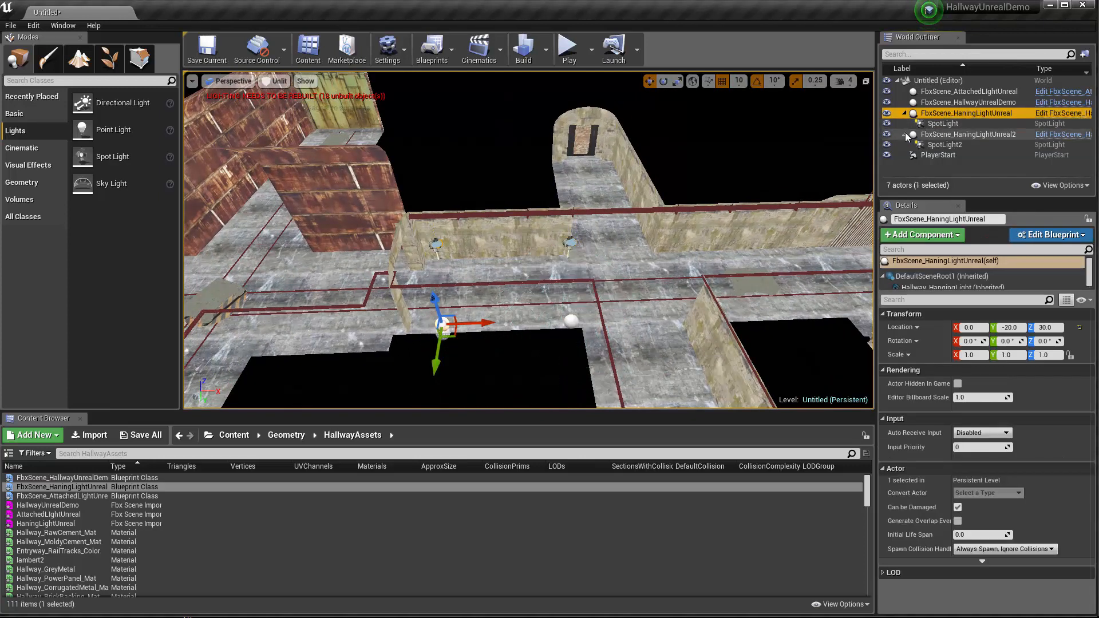
left_click(905, 134, "ctrl")
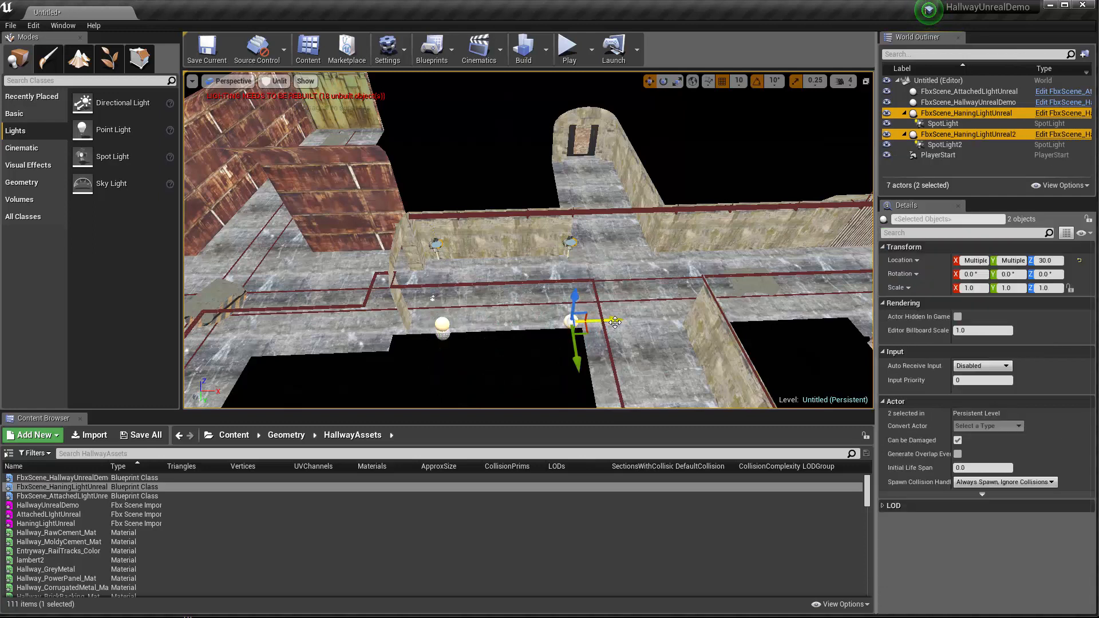
left_click_drag(615, 322, 386, 324)
scroll(434, 315, "down", 2)
middle_click_drag(459, 293, 527, 286)
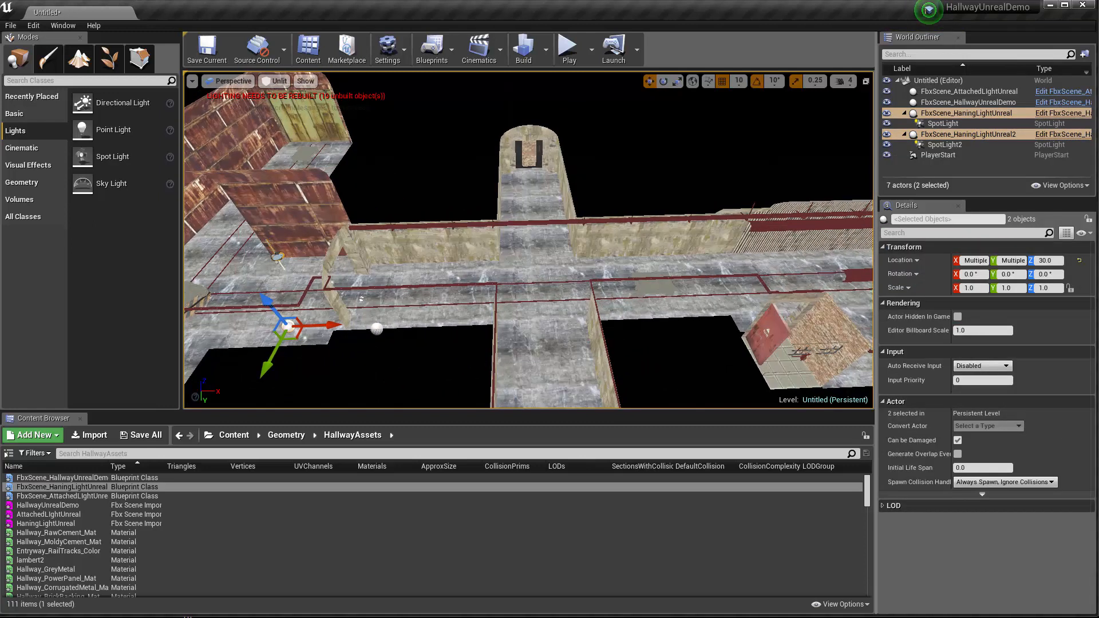
scroll(527, 291, "down", 3)
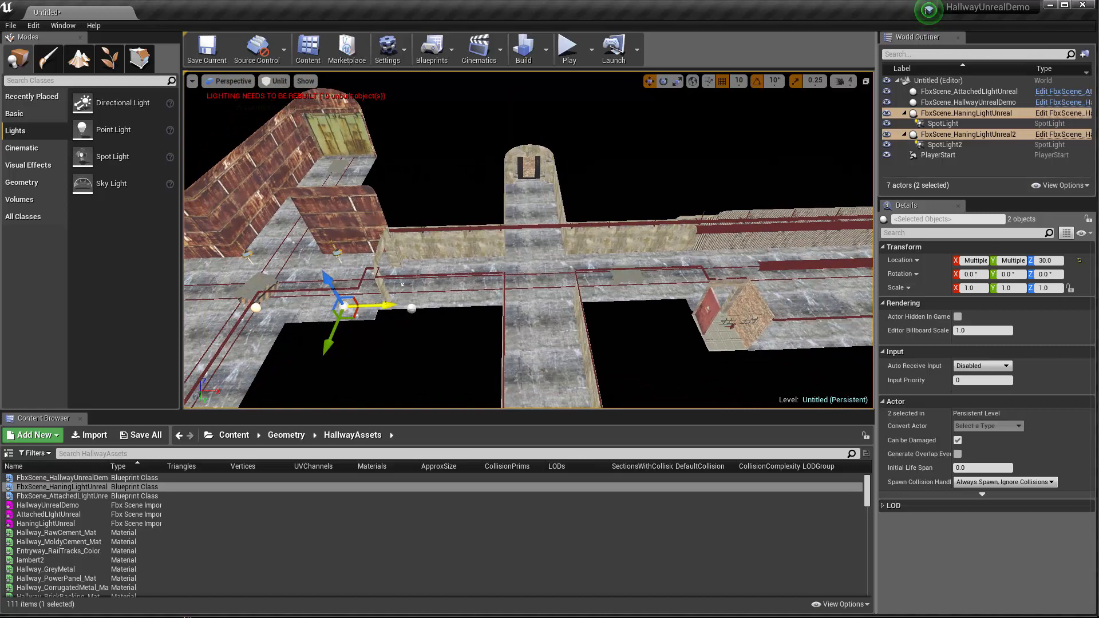
middle_click_drag(527, 291, 813, 303)
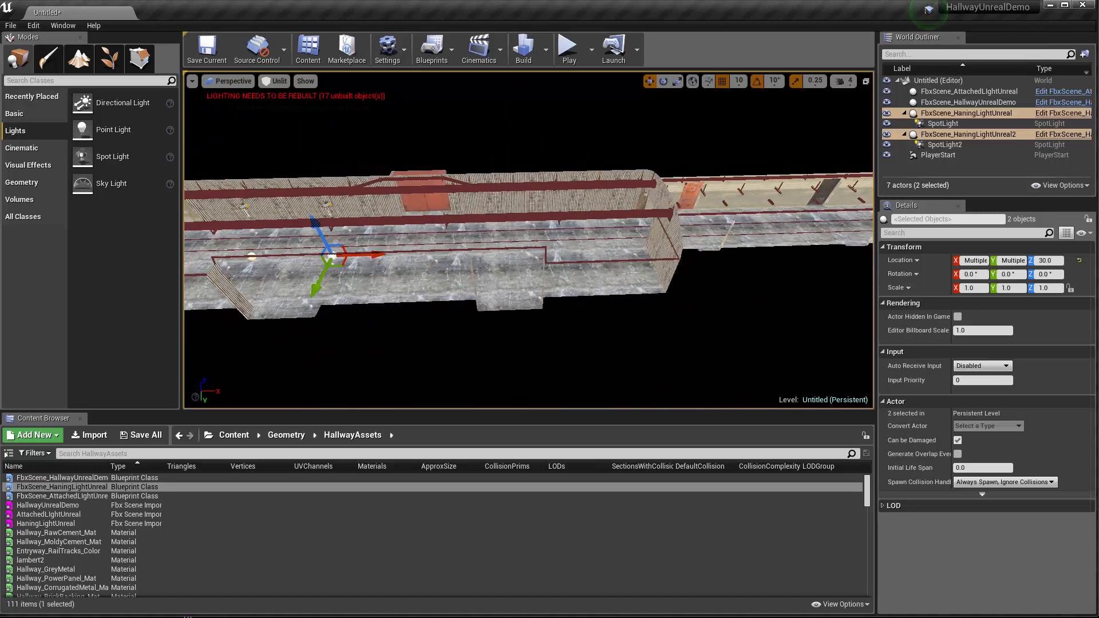
middle_click_drag(475, 282, 502, 281)
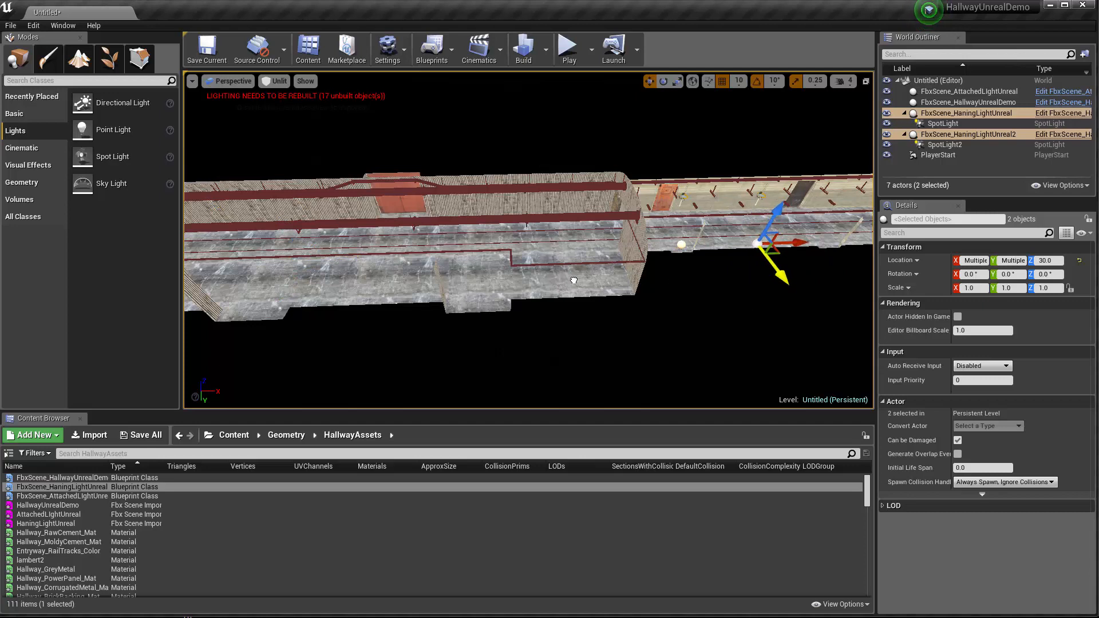
middle_click_drag(812, 324, 489, 285)
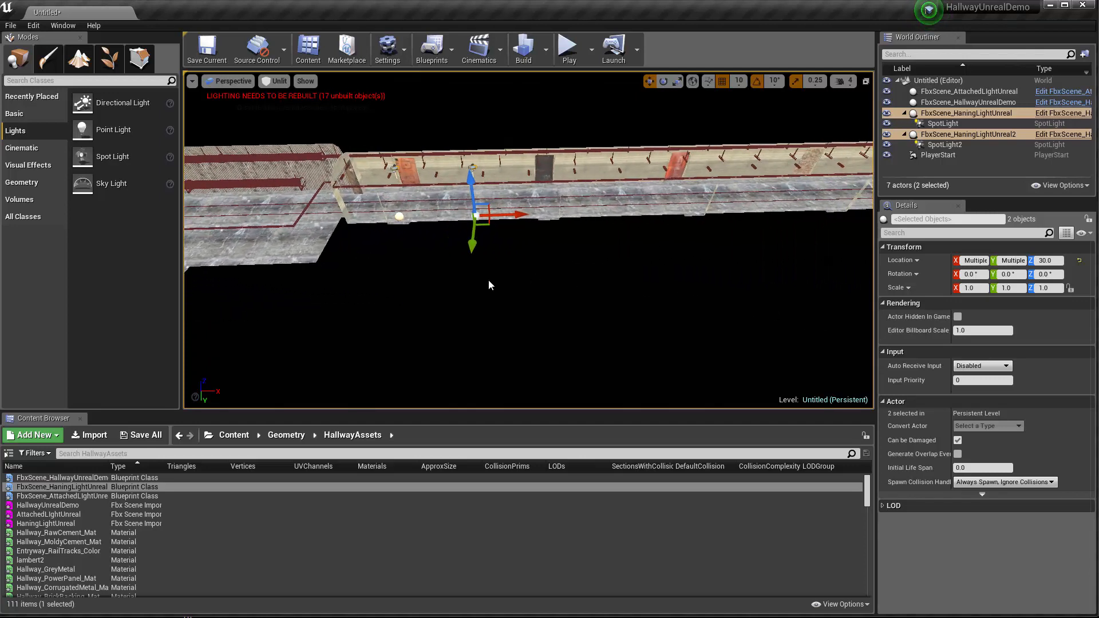
left_click_drag(481, 295, 395, 304, "alt")
key("f")
right_click_drag(572, 253, 536, 272, "alt")
middle_click_drag(610, 259, 469, 271, "alt")
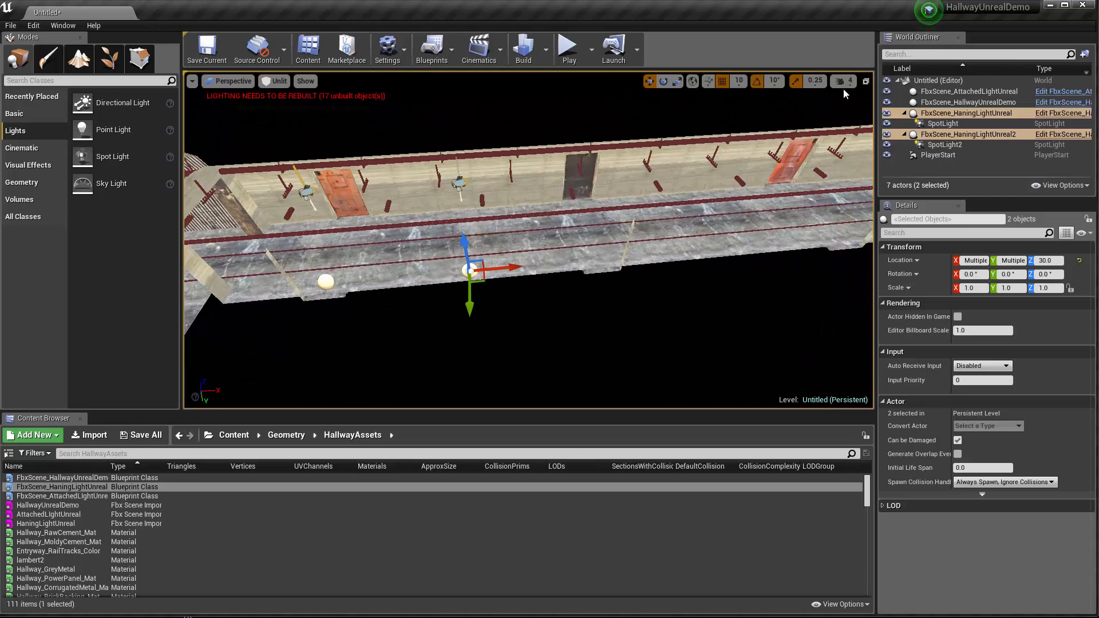
Duplicate FbxScene_HaningLightUnreal2 with SpotLight2 and move the copy along X to the dark door in the long corridor
left_click(946, 135)
left_click(946, 146, "ctrl")
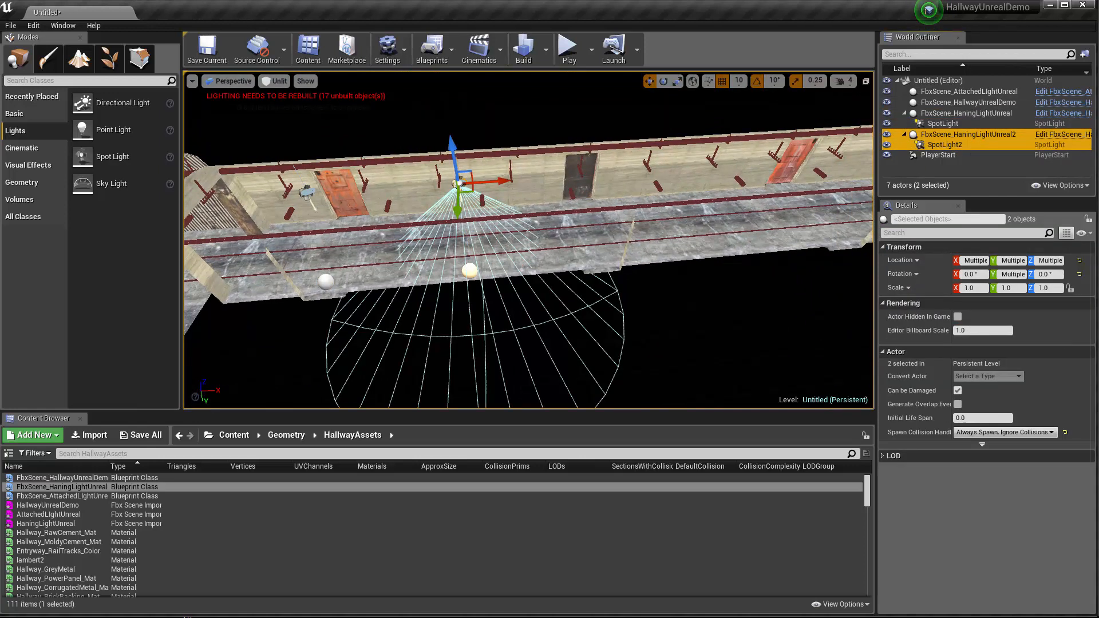
middle_click_drag(590, 206, 631, 203, "alt")
right_click_drag(631, 204, 562, 212, "alt")
key("ctrl+w")
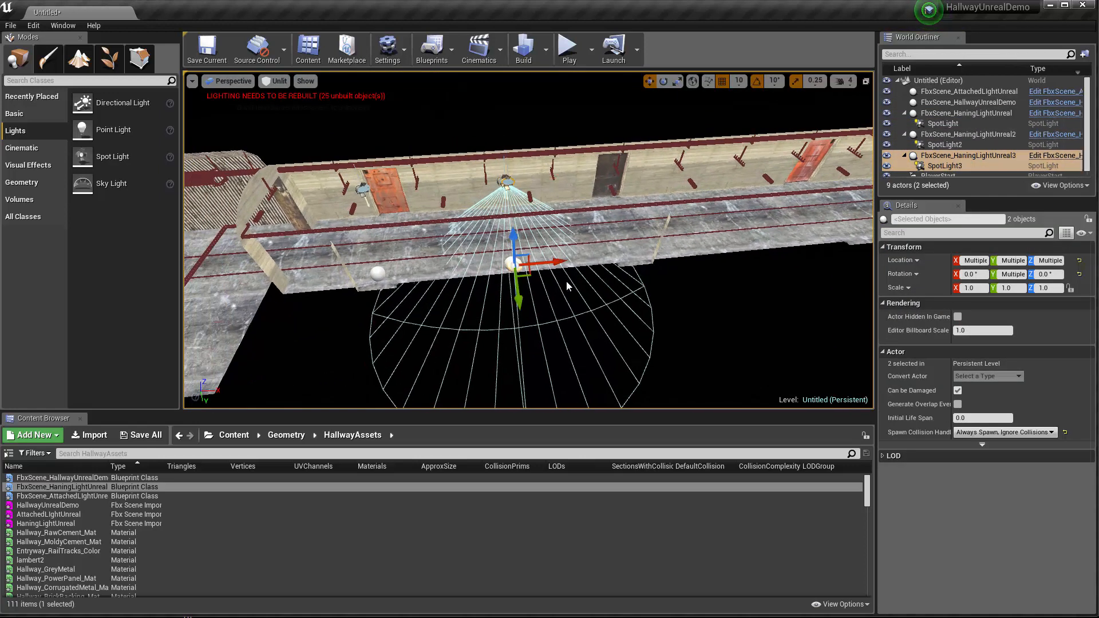
left_click_drag(559, 261, 745, 211)
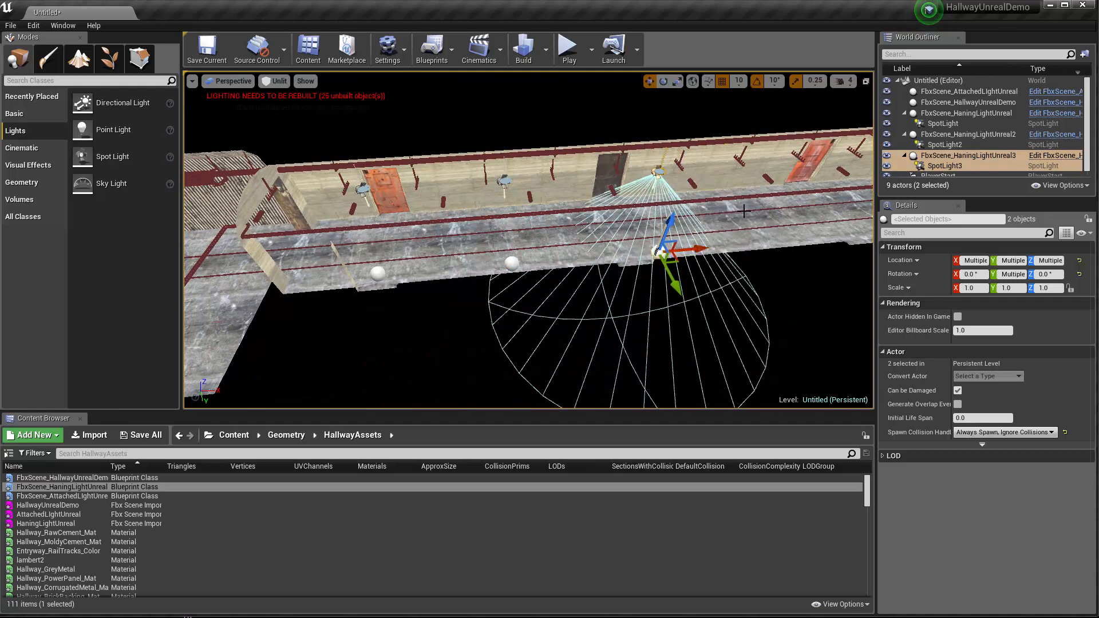
Duplicate the third hanging light and its SpotLight twice, spacing both copies evenly along X past the next red door
middle_click_drag(745, 211, 700, 112, "alt")
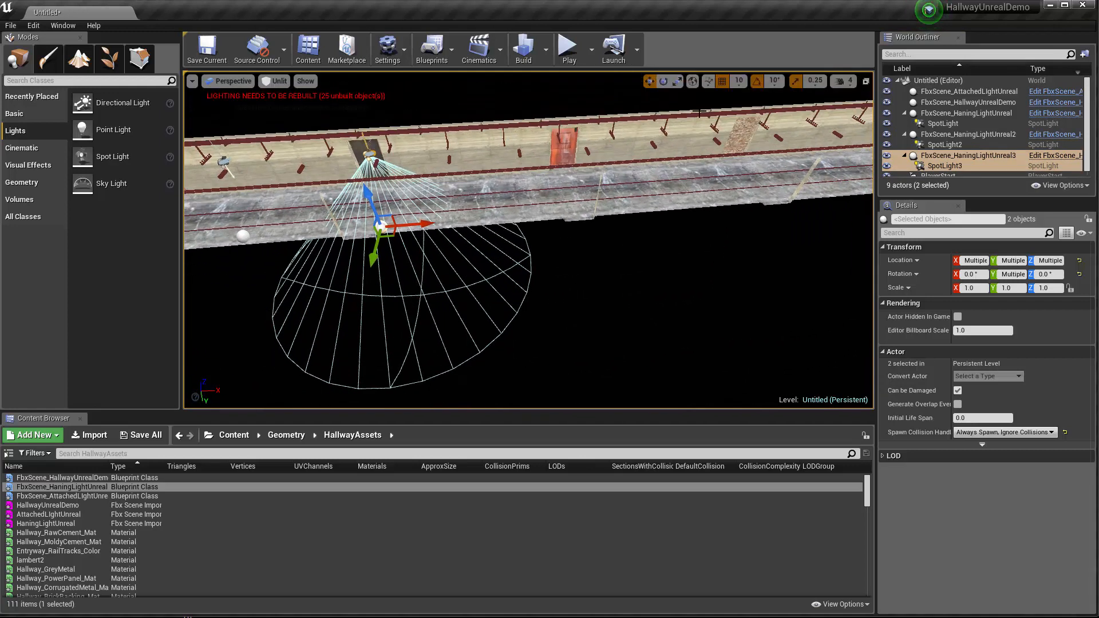
left_click_drag(417, 224, 592, 210)
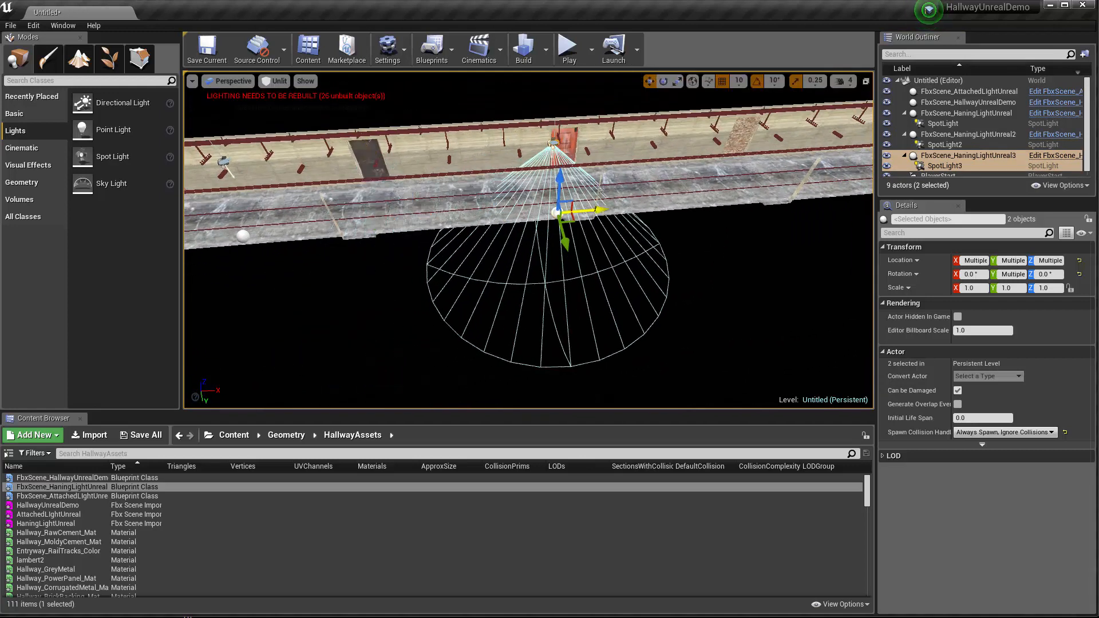
key("ctrl+z")
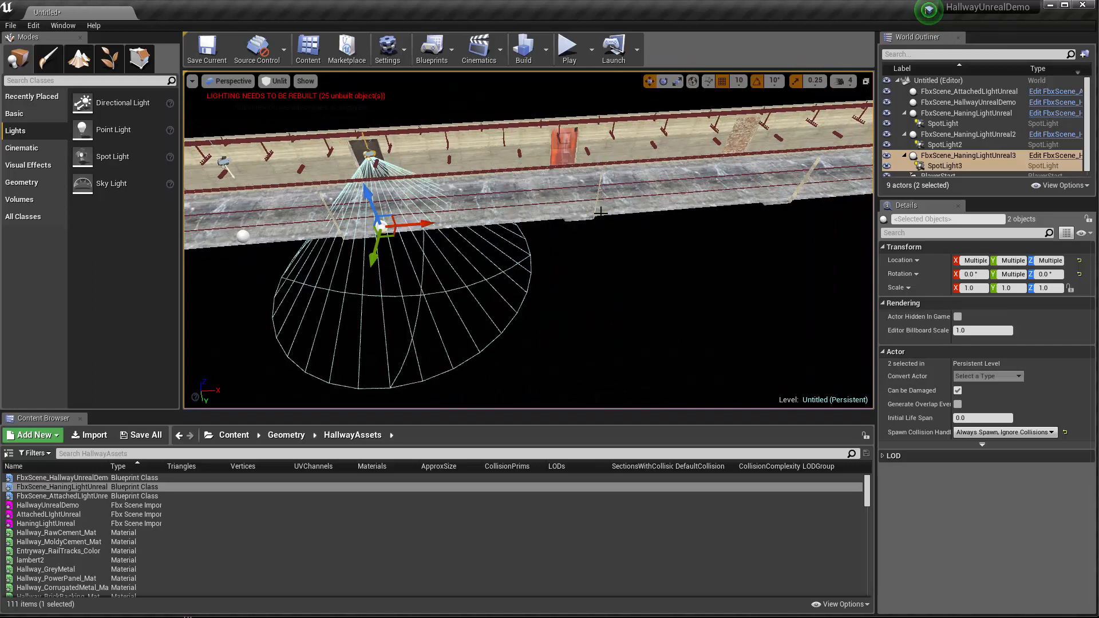
key("ctrl+w")
left_click_drag(431, 225, 795, 213)
key("ctrl+w")
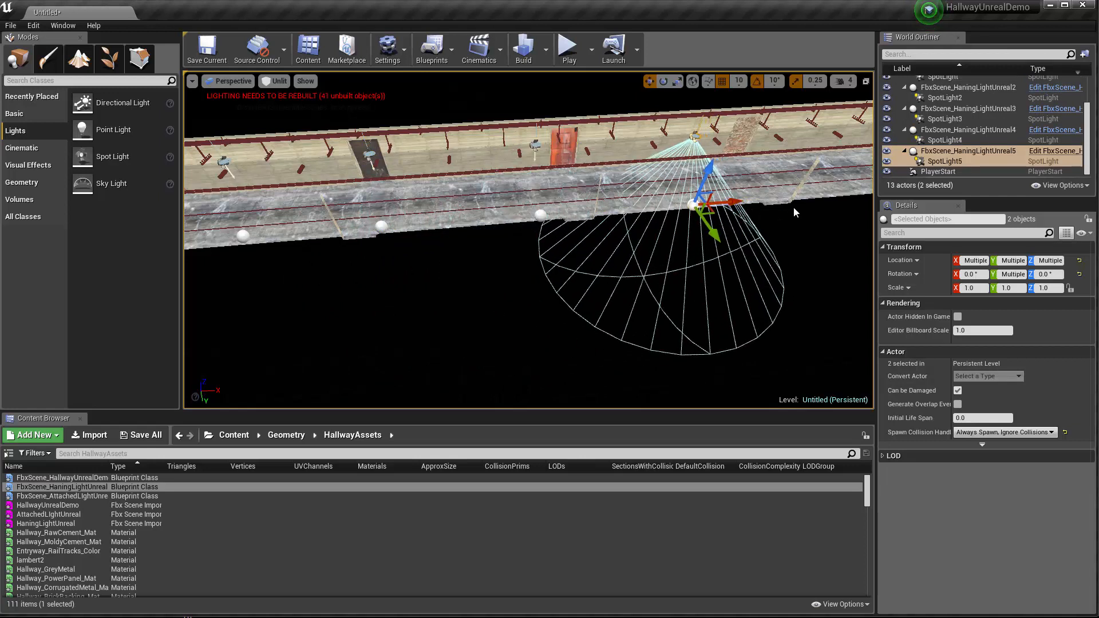
Add two more hanging light and SpotLight copies along X, ending at the dark gate at the corridor's far end
middle_click_drag(794, 212, 655, 191)
key("ctrl+w")
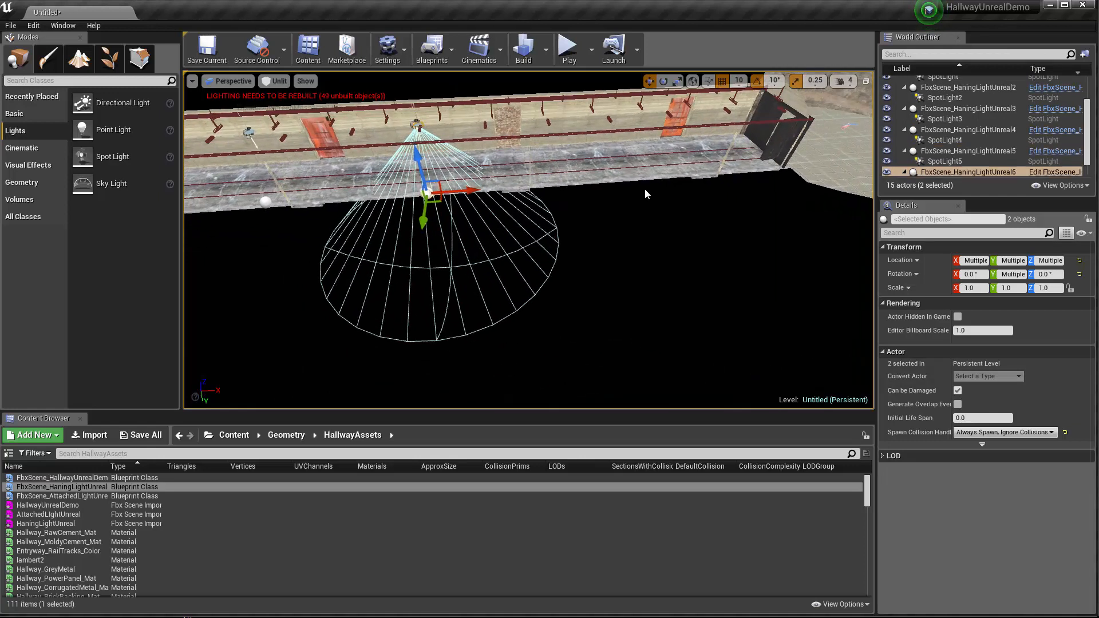
left_click_drag(467, 191, 800, 161)
key("ctrl+w")
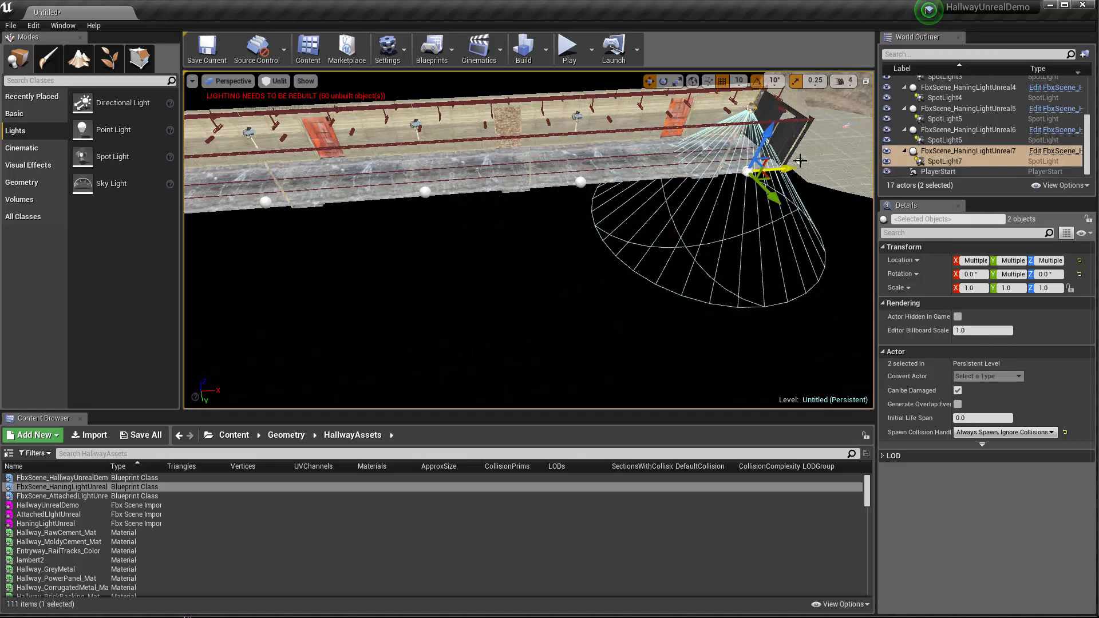
Switch the viewport to Lit and examine the row of hanging lights from inside the corridor
right_click_drag(800, 160, 504, 166)
key("d")
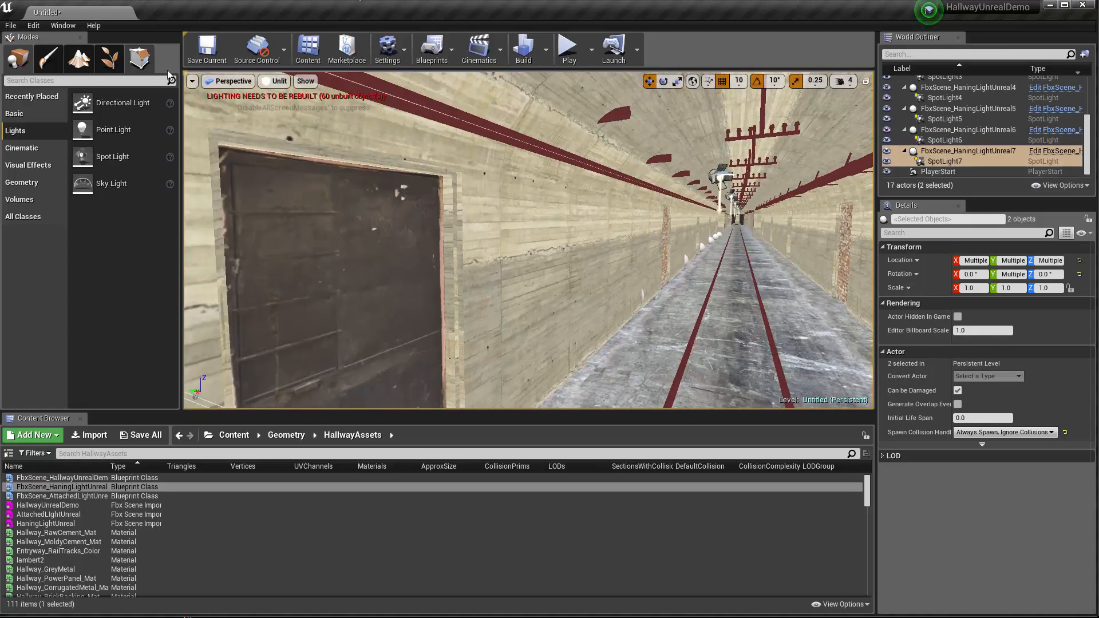
left_click(277, 86)
left_click(289, 98)
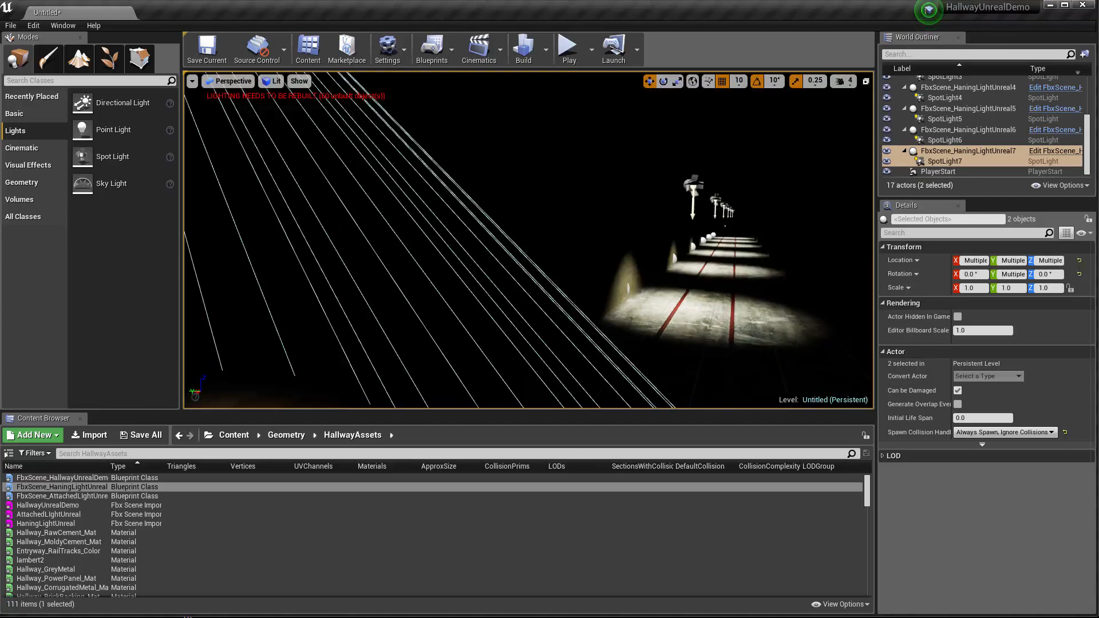
key("f")
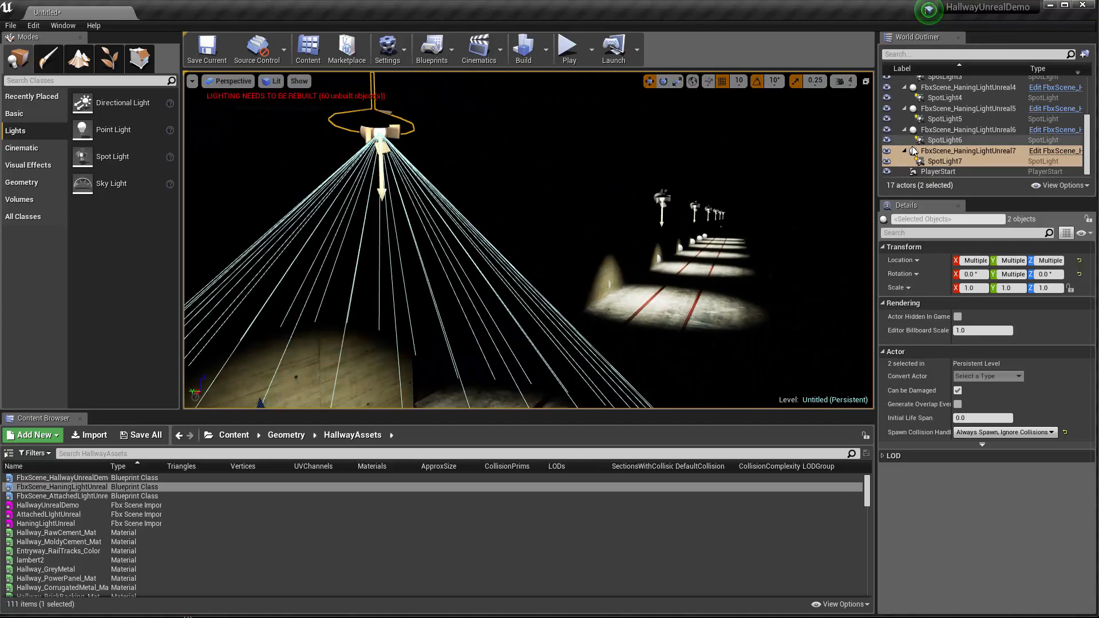
Collapse the hanging light hierarchies, select all seven parent actors, and shift them along Y across the corridor
left_click(905, 151)
left_click(905, 140)
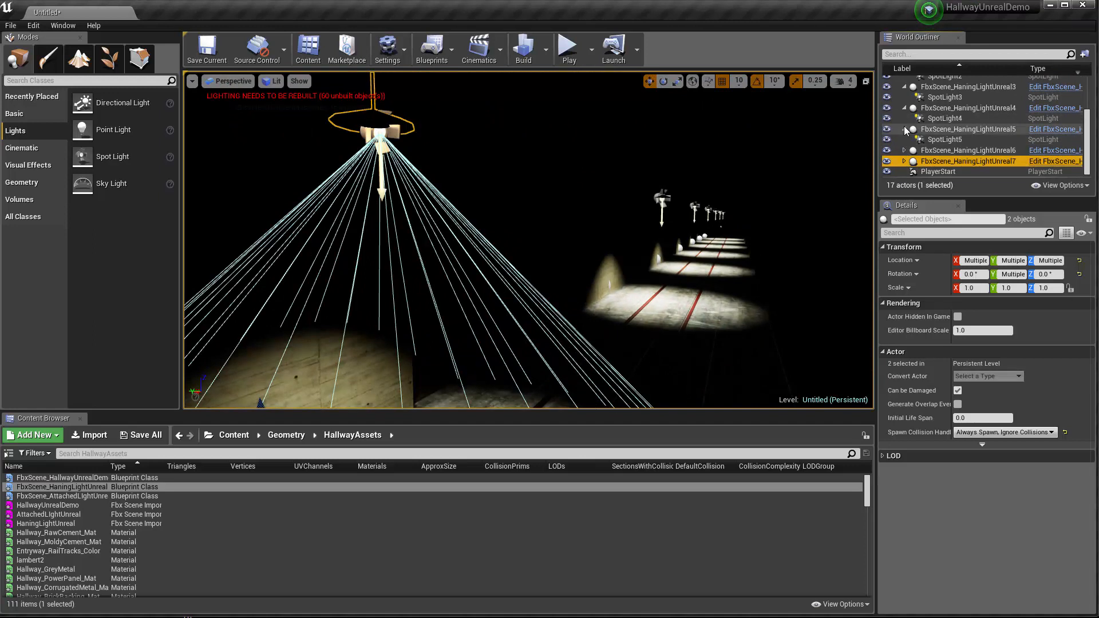
left_click(906, 129)
left_click(904, 118)
left_click(904, 108)
left_click(905, 96)
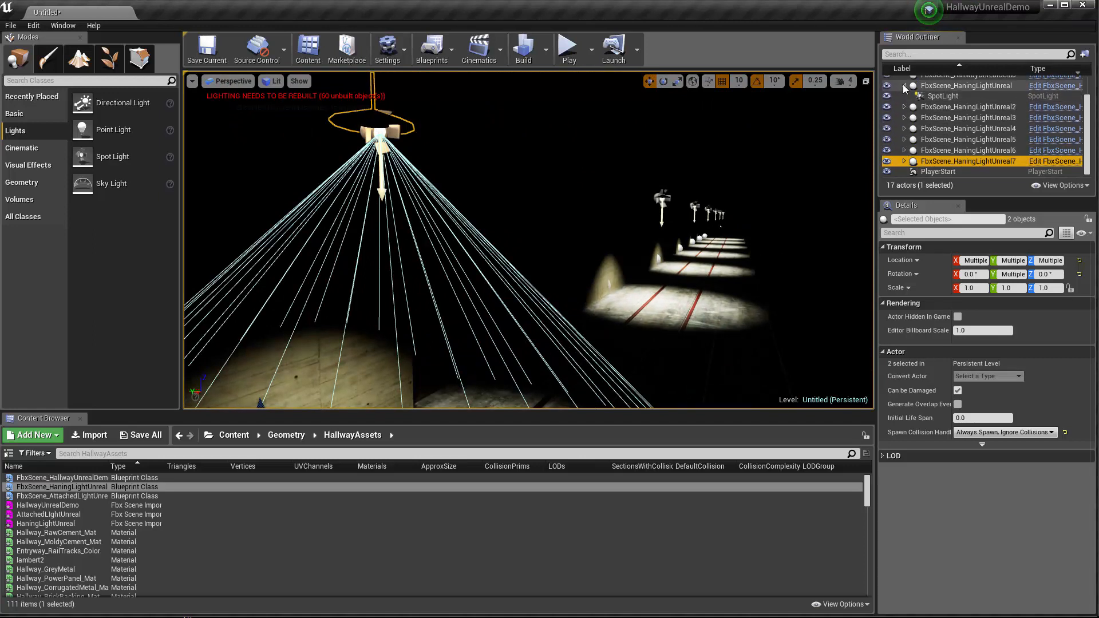
left_click(934, 98)
left_click(939, 161, "shift")
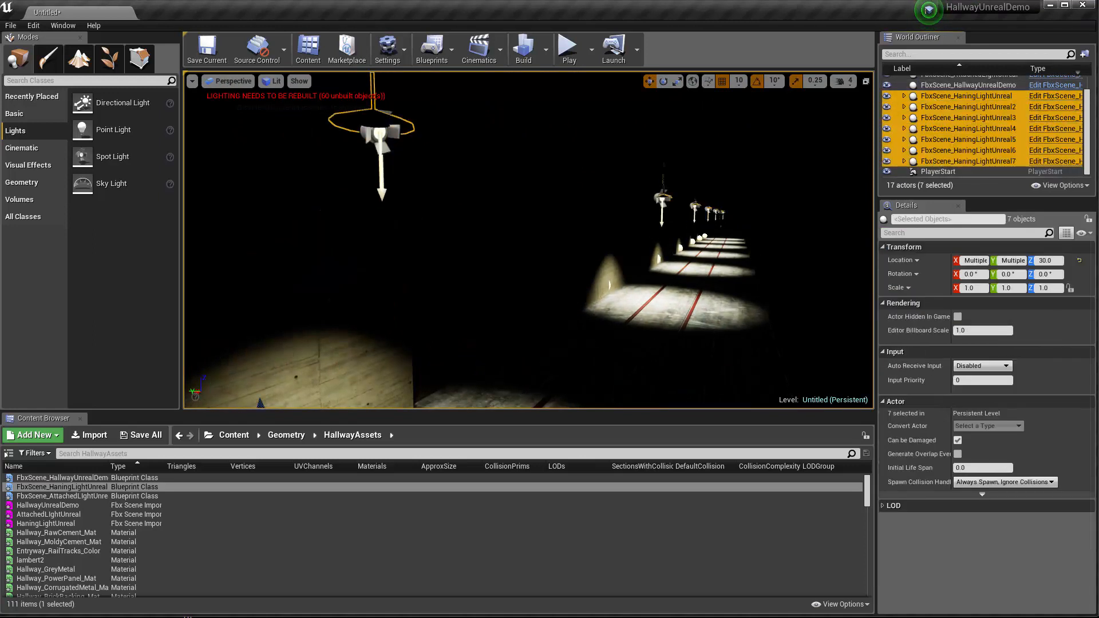
right_click_drag(628, 238, 630, 263)
middle_click_drag(432, 230, 434, 293)
left_click_drag(436, 294, 570, 324)
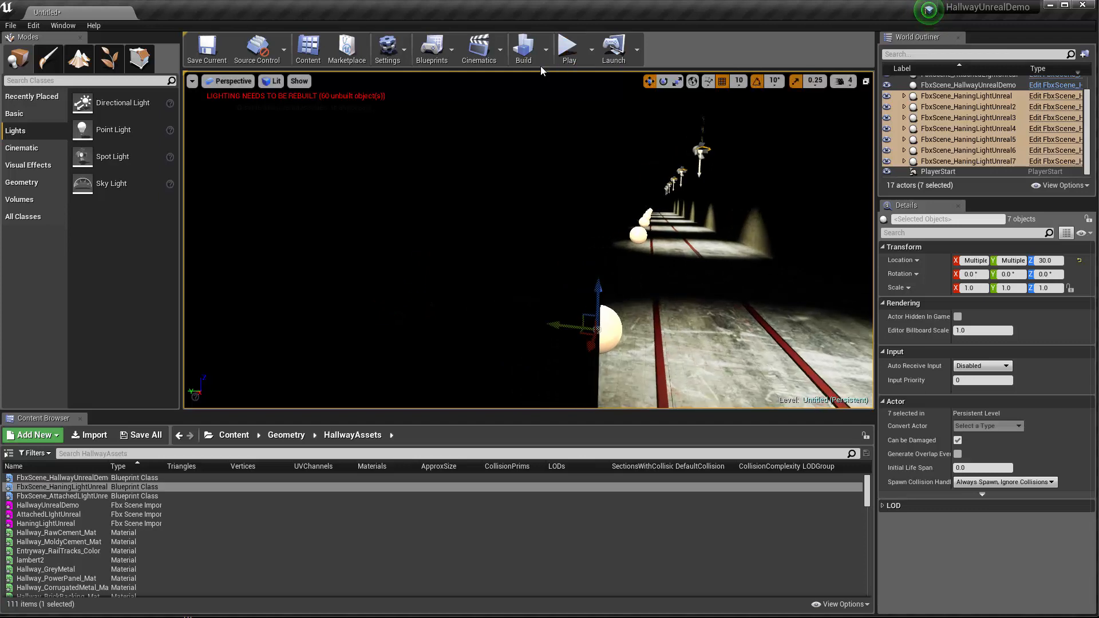
Play the level in the viewport, walk forward through the corridor to examine its lighting, and stop the session
left_click(568, 48)
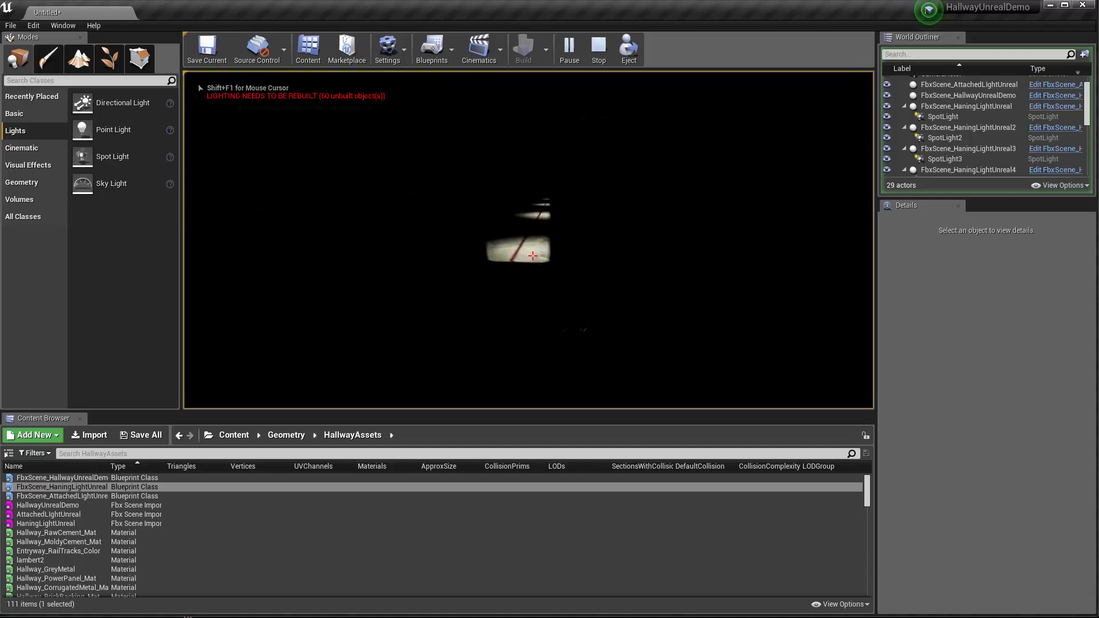
key("w")
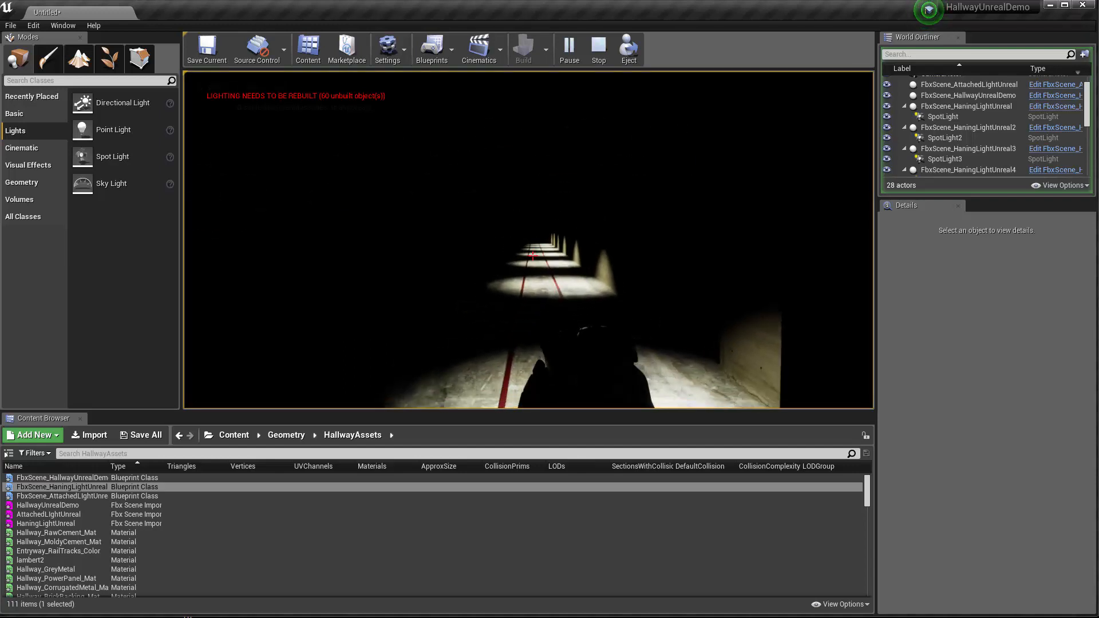
key("w")
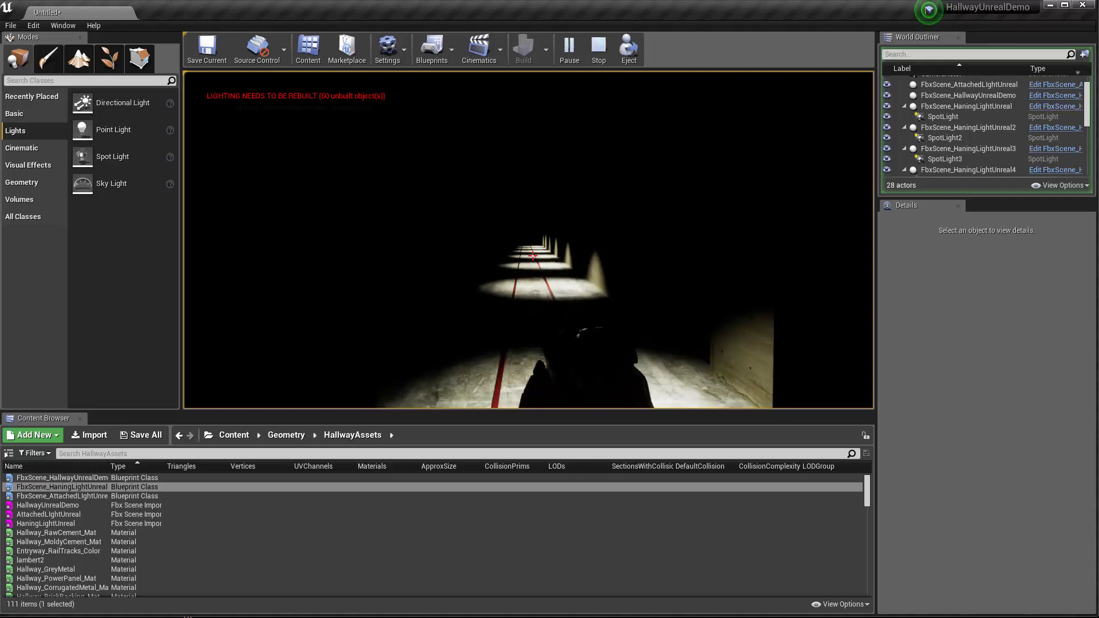
key("Escape")
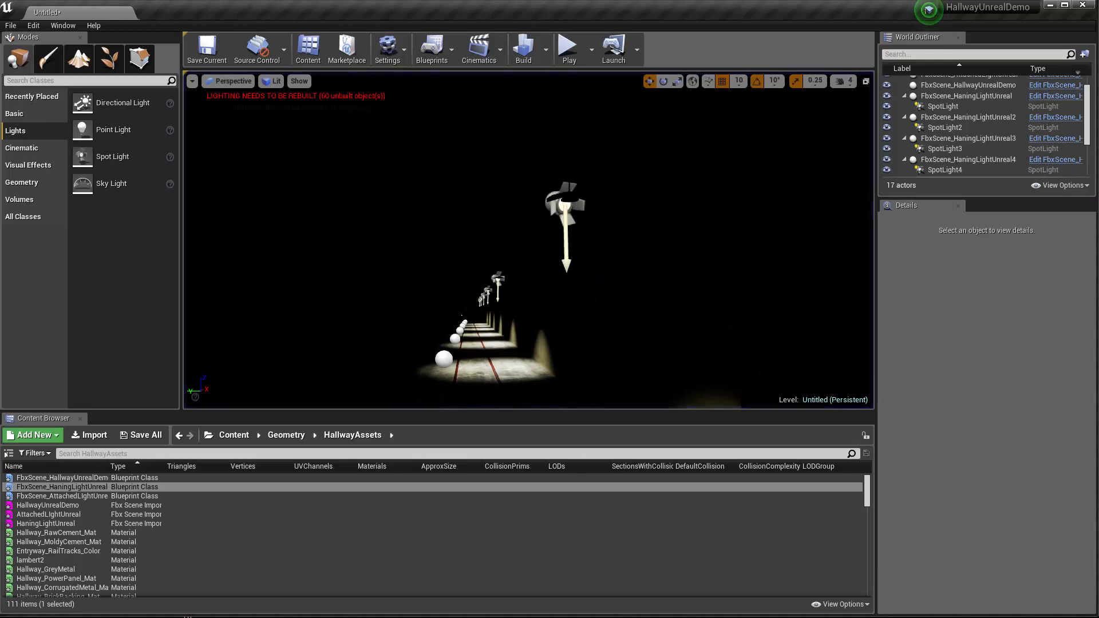
Collapse the hierarchies of all seven hanging light actors in the World Outliner
right_click_drag(282, 93, 191, 147)
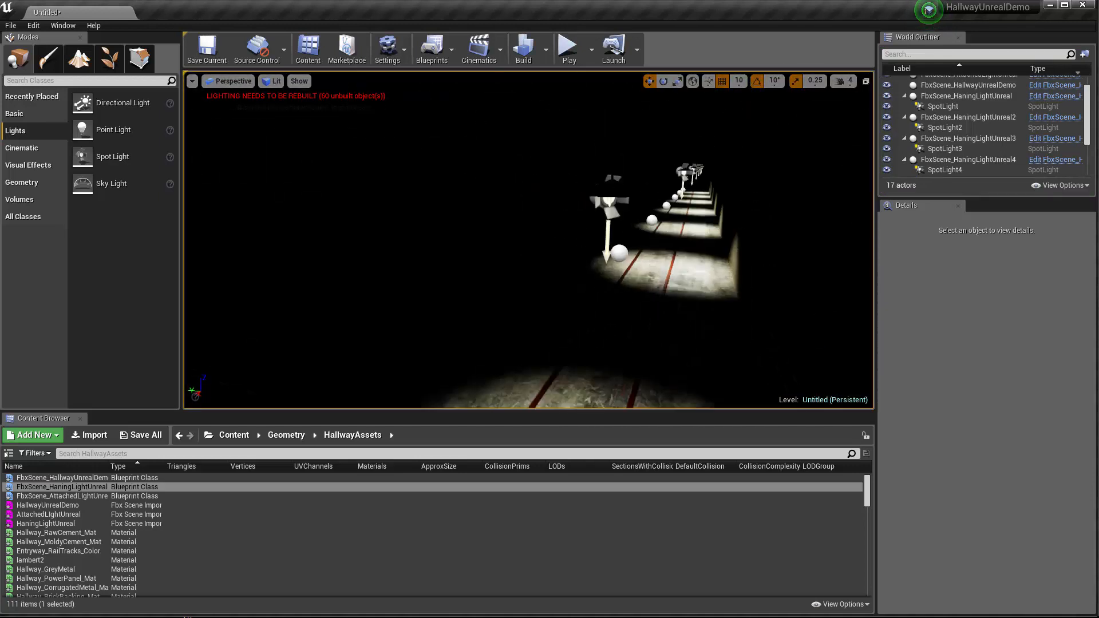
left_click(905, 159)
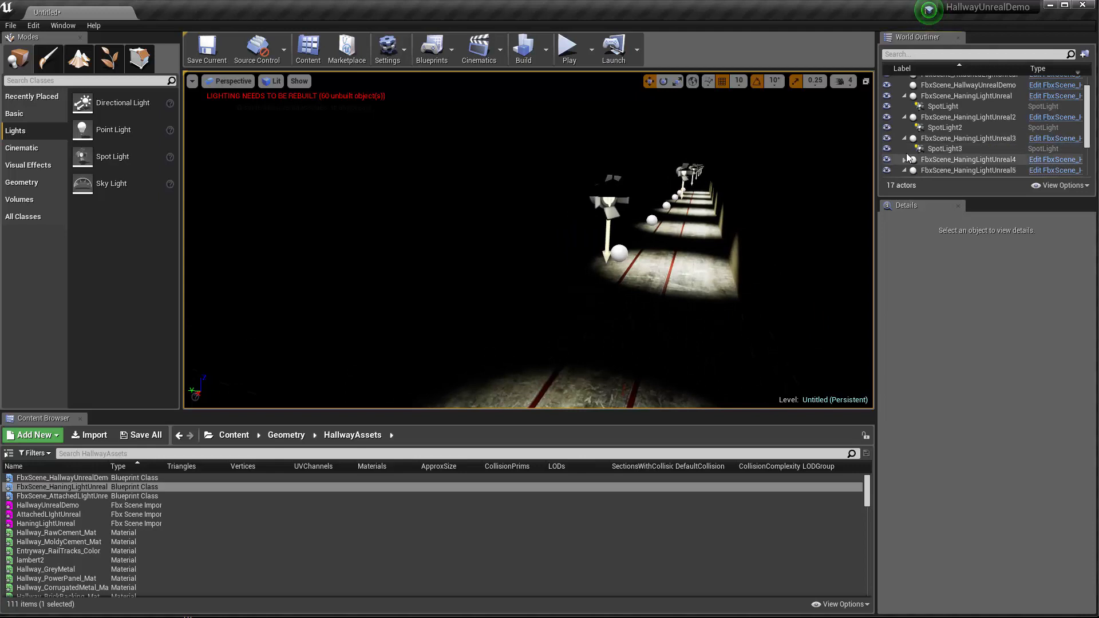
left_click(904, 138)
left_click(904, 117)
left_click(904, 95)
scroll(910, 97, "up", 2)
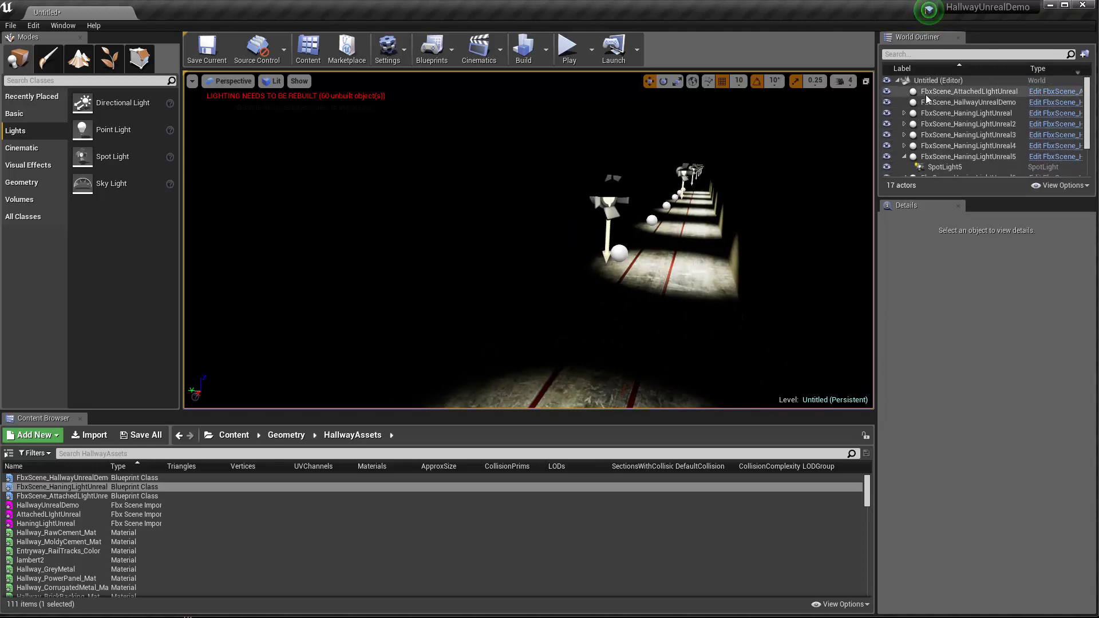
scroll(925, 103, "down", 3)
left_click(905, 121)
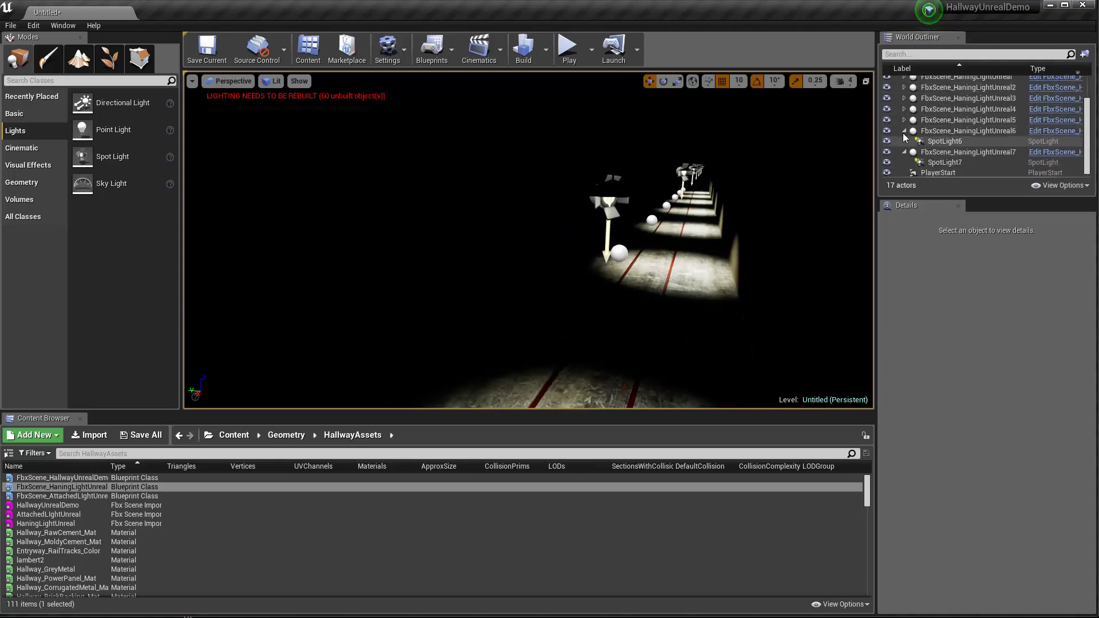
left_click(905, 131)
left_click(904, 151)
Select all seven FbxScene_HaningLightUnreal actors and shift them together along Y inside the corridor
left_click(944, 160)
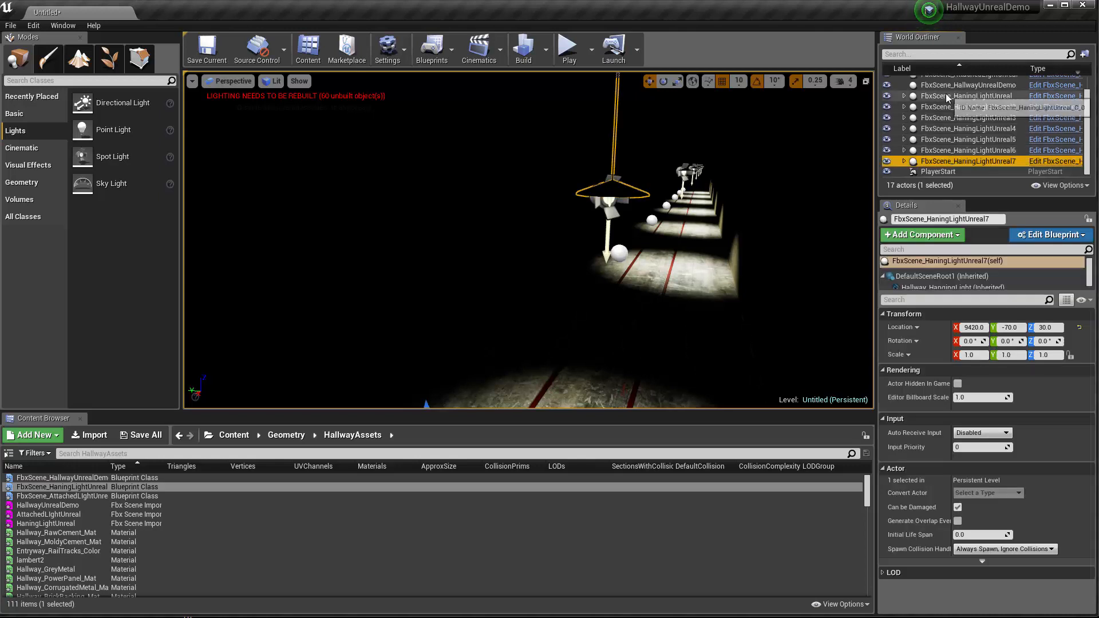
left_click(948, 96, "shift")
left_click_drag(585, 249, 570, 247)
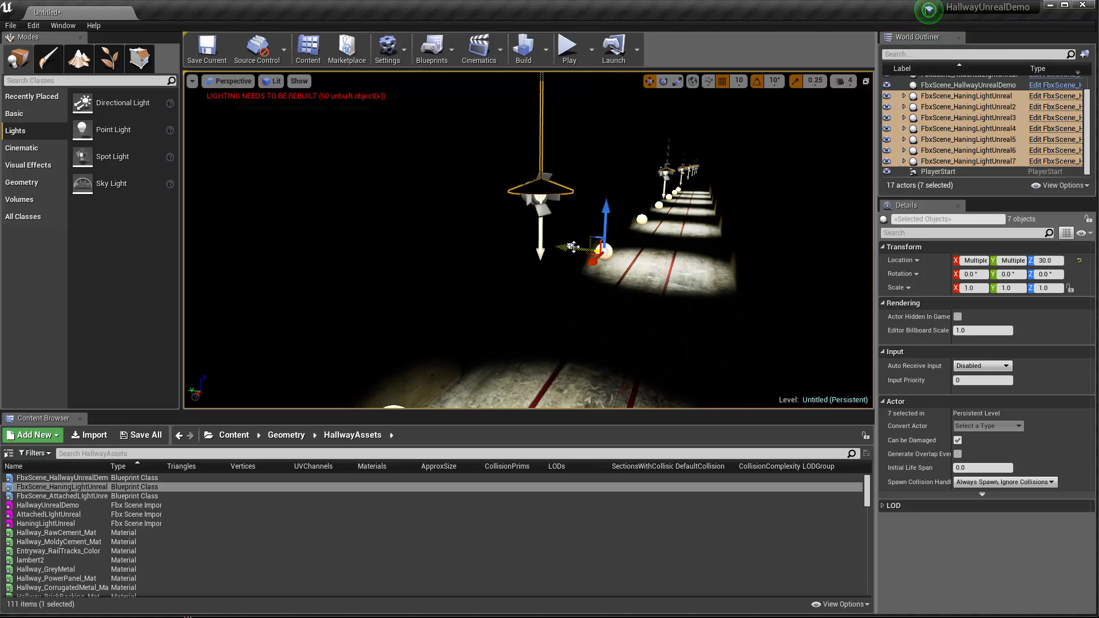
Build only the level's lighting and close the message log of lighting results
left_click(546, 60)
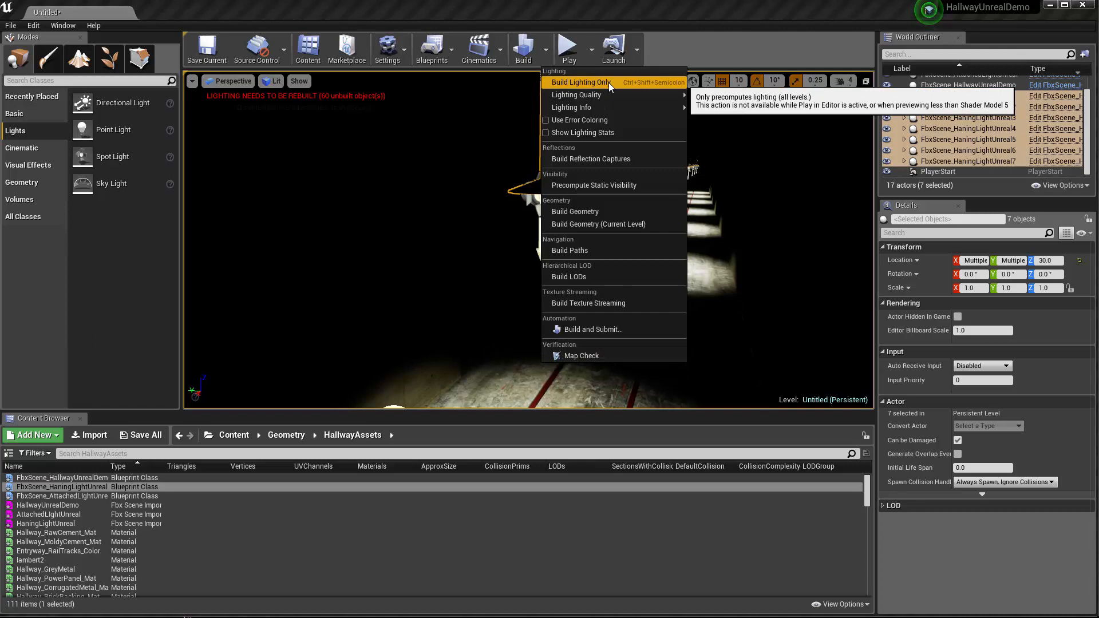
left_click(609, 83)
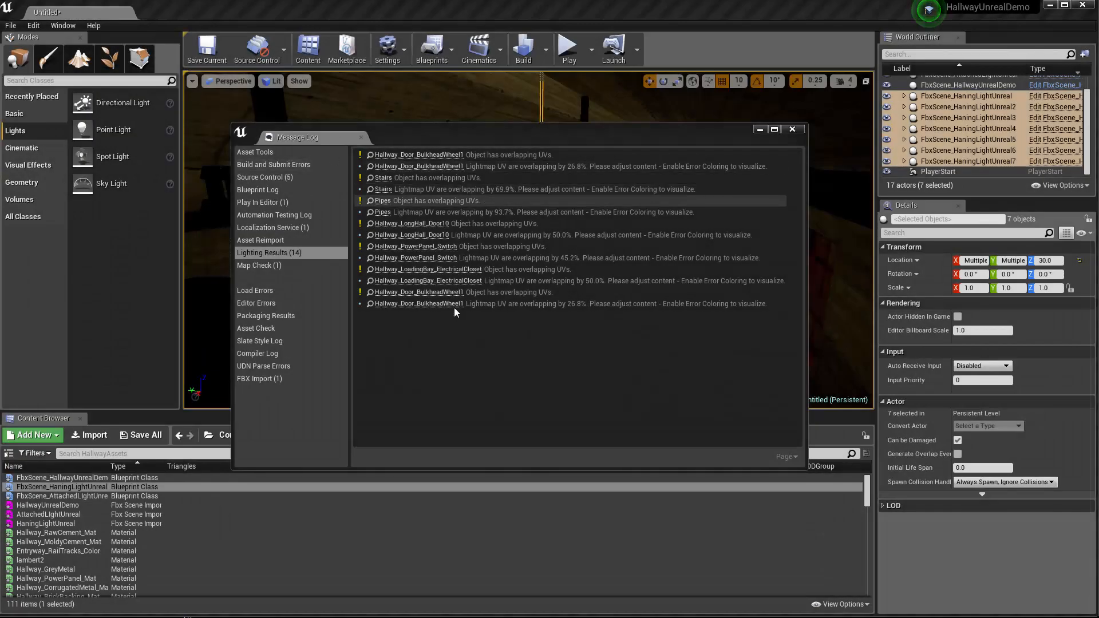
left_click(793, 130)
Select the PlayerStart actor and move it along X to 9460, at the lit end of the corridor
right_click_drag(694, 217, 708, 195)
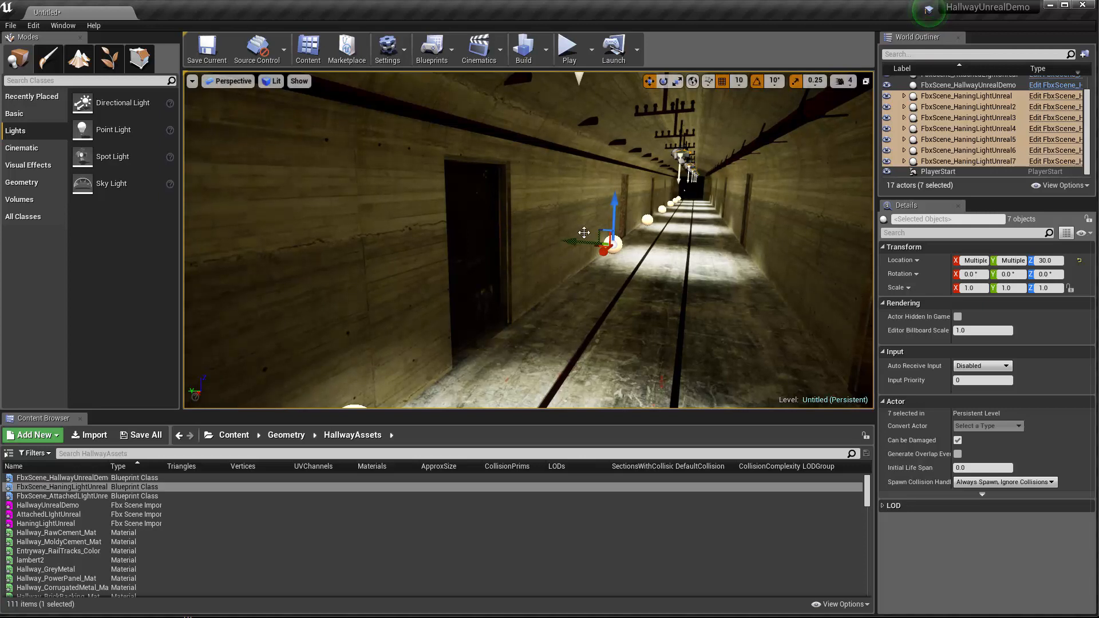
key("f")
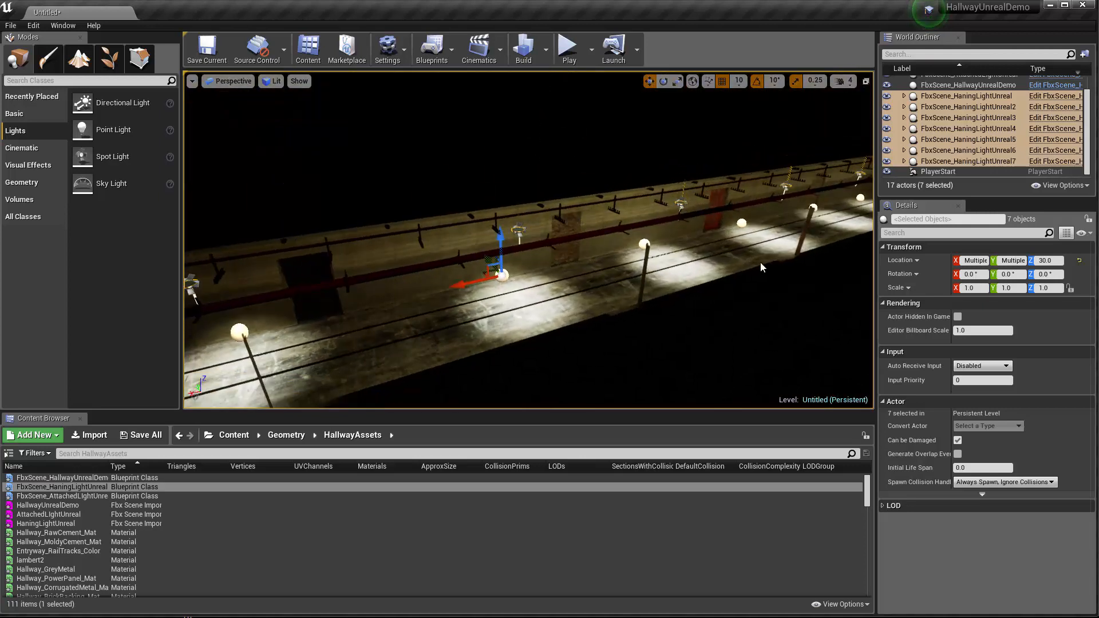
right_click_drag(761, 264, 716, 260)
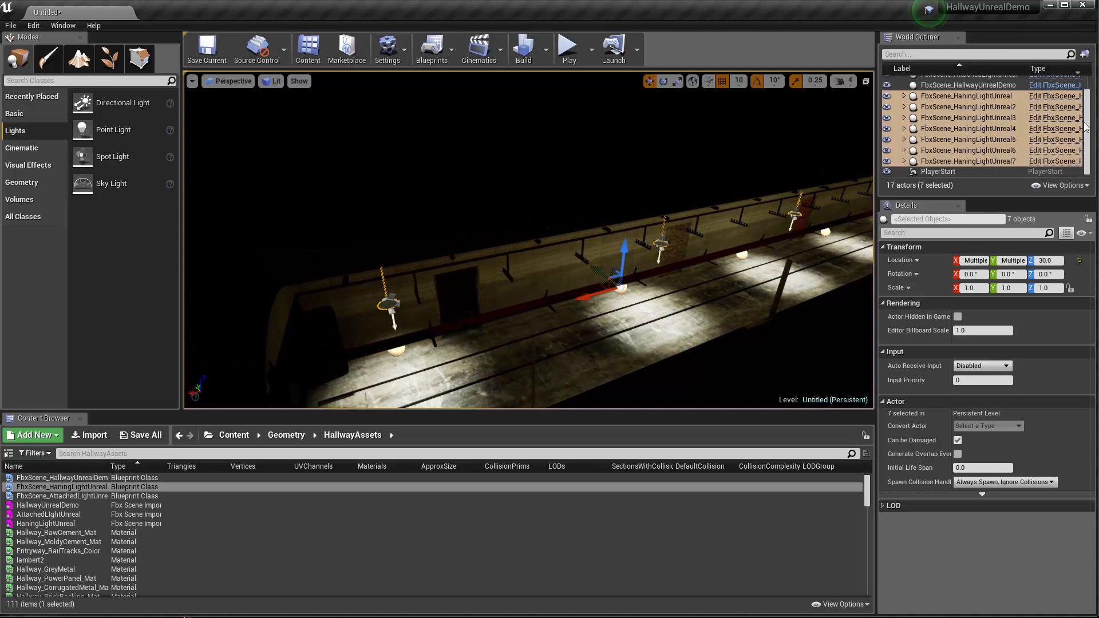
scroll(1002, 108, "up", 1)
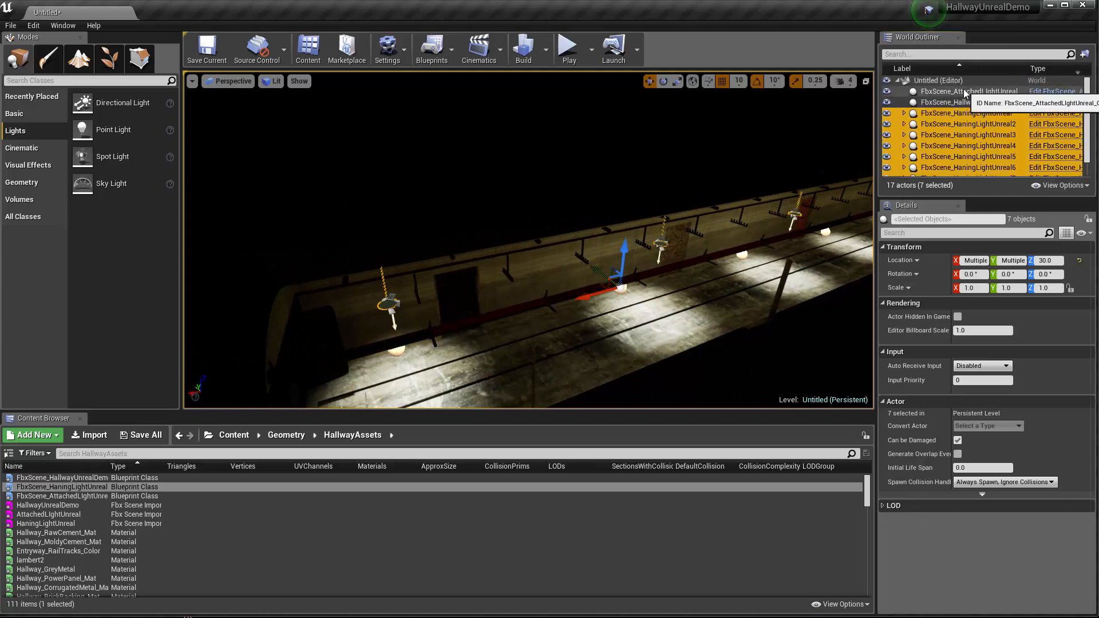
left_click(893, 80)
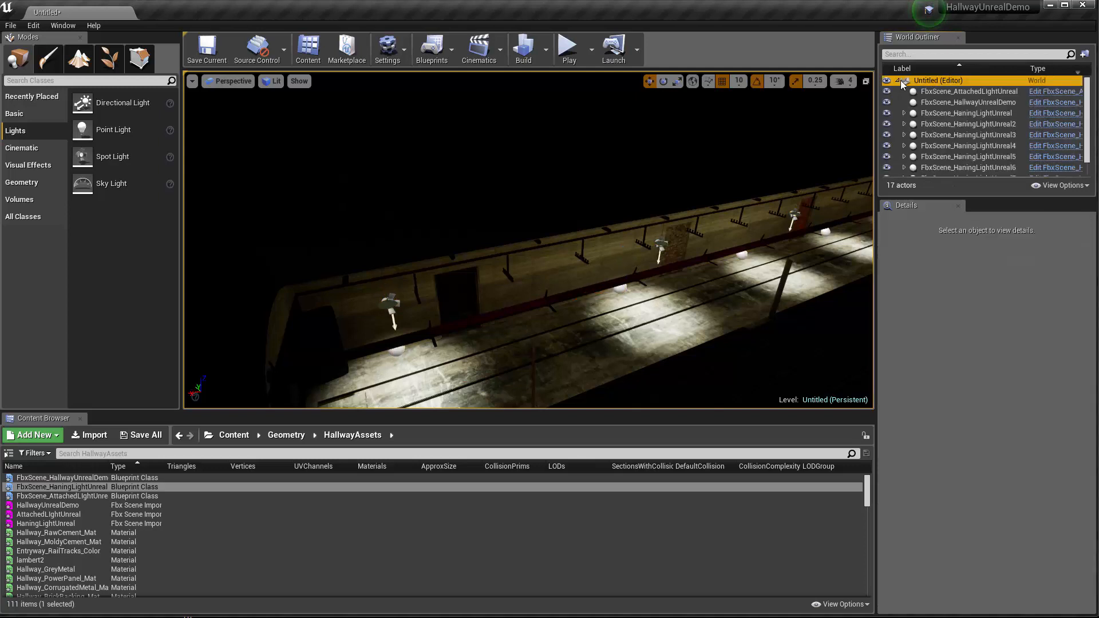
scroll(957, 94, "down", 2)
left_click(939, 172)
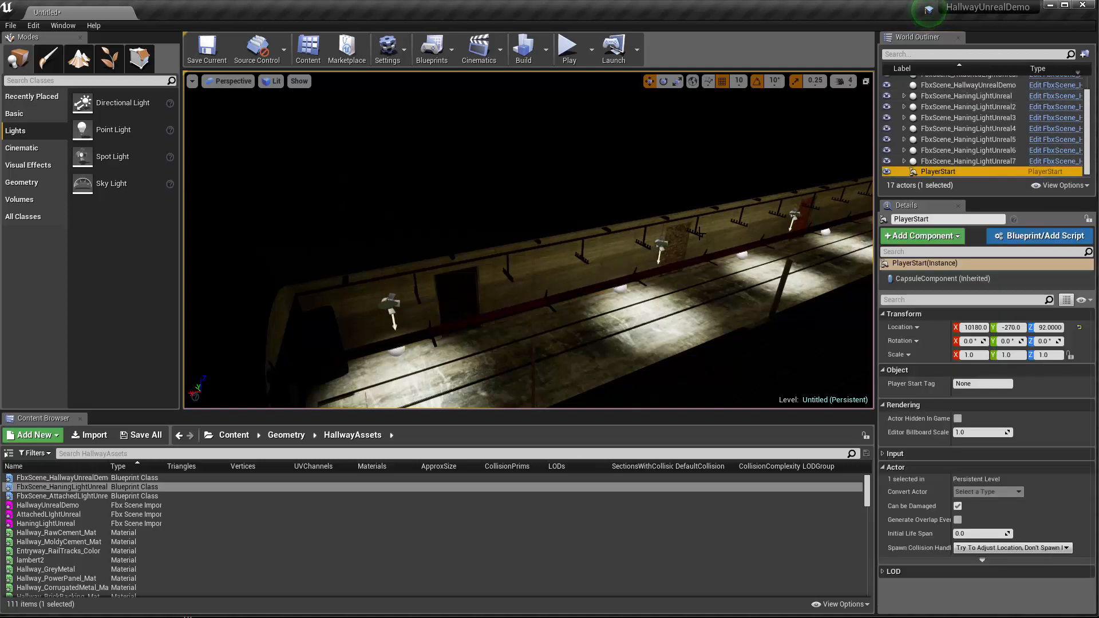
double_click(939, 171)
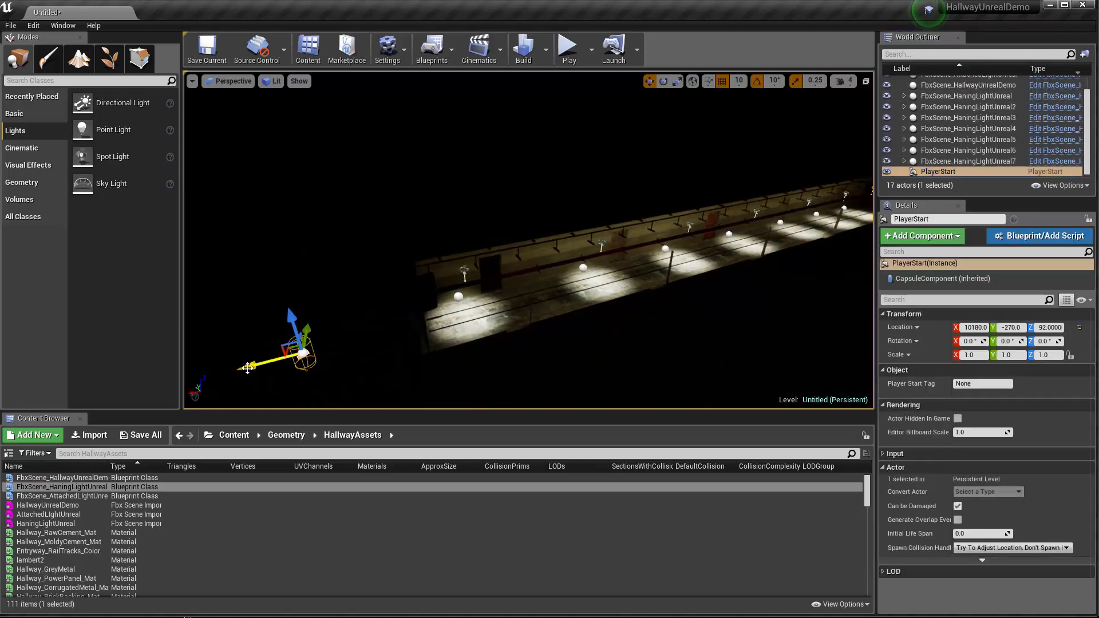
left_click_drag(248, 368, 538, 332)
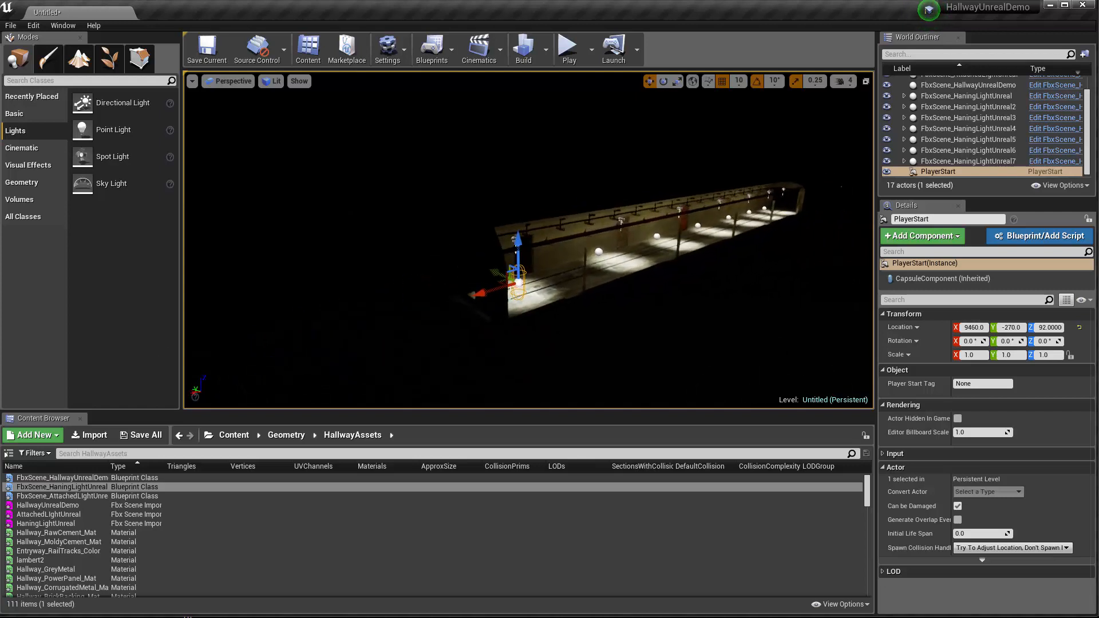
Play the level in the viewport, walk along the corridor to examine the built lighting, and stop the session
left_click(570, 50)
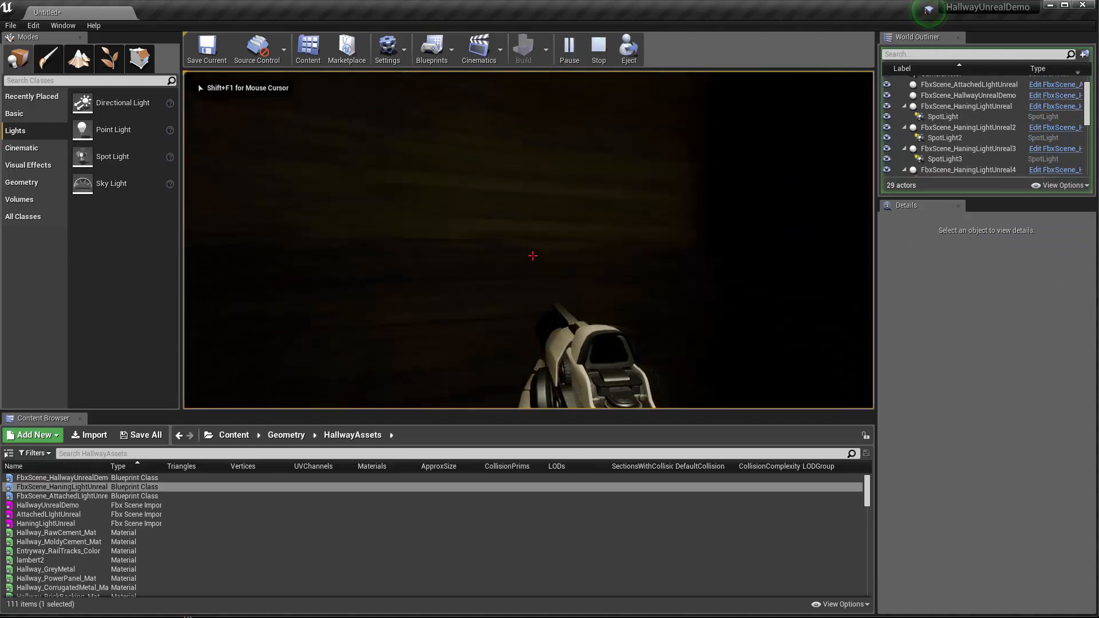
key("w")
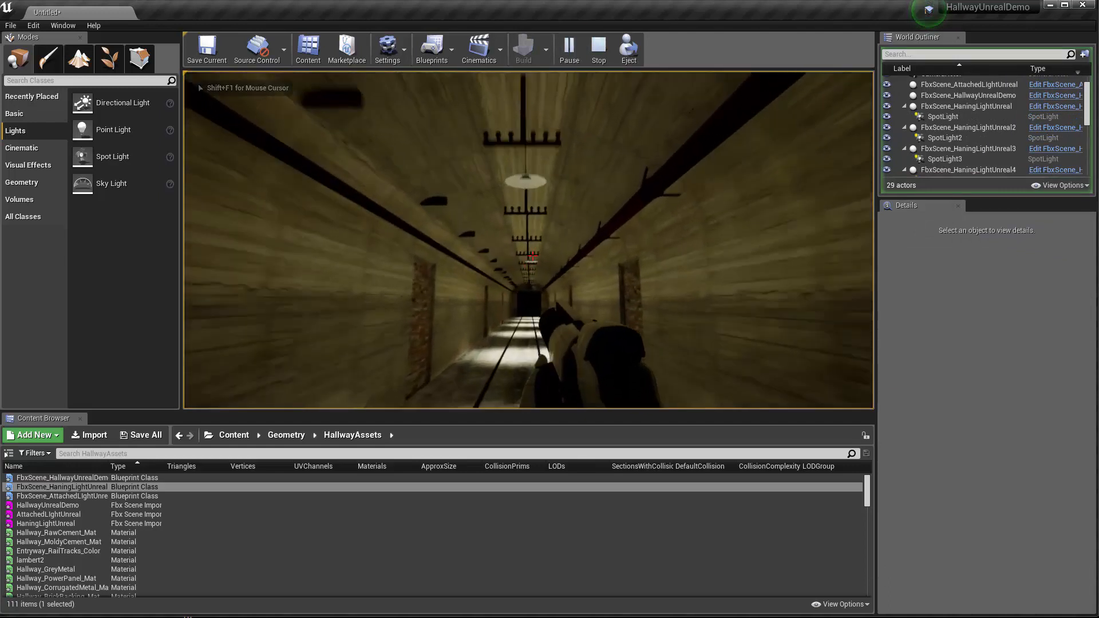
key("w")
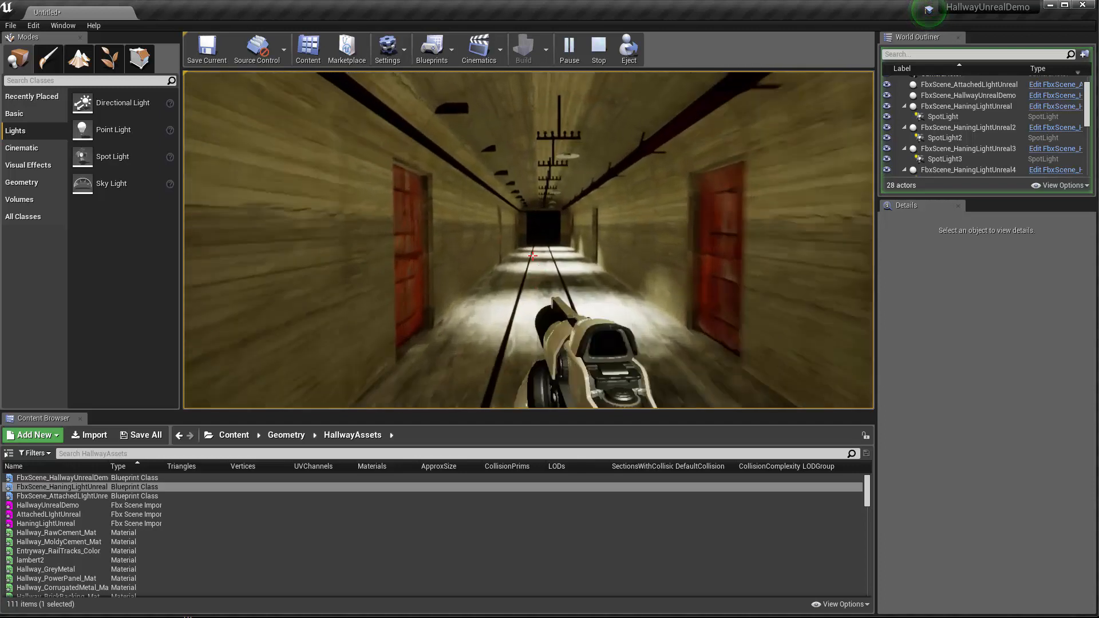
key("w")
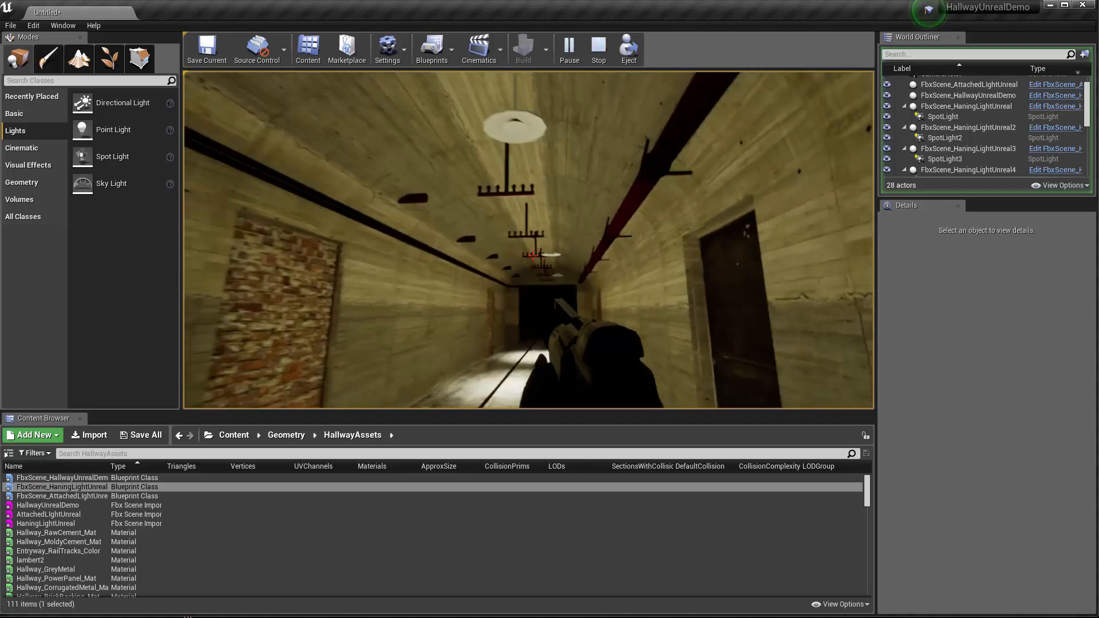
key("w")
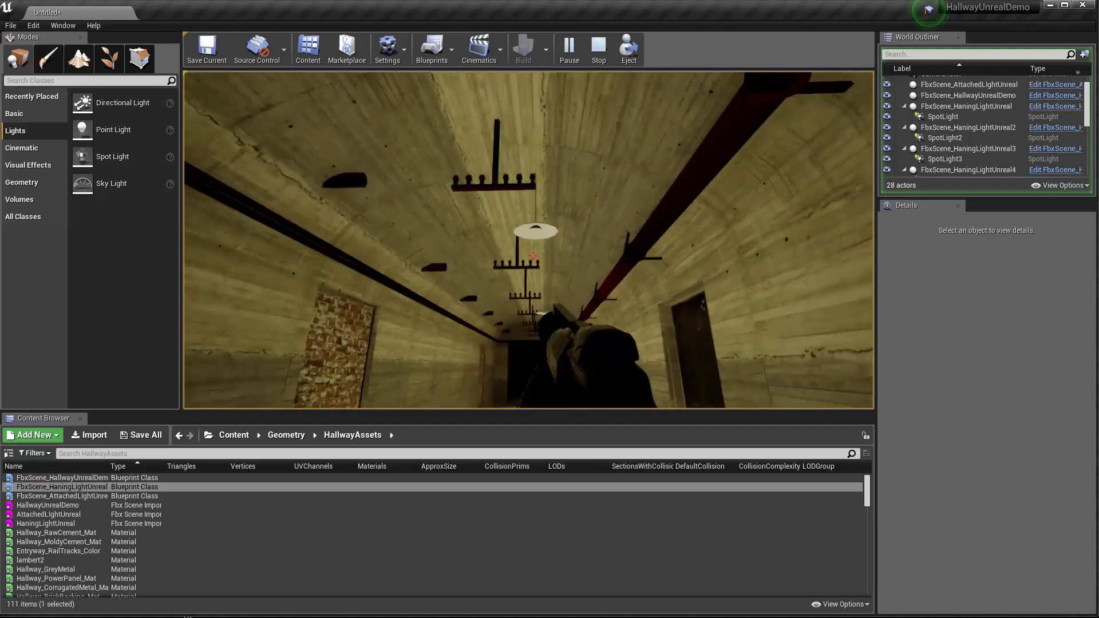
key("w")
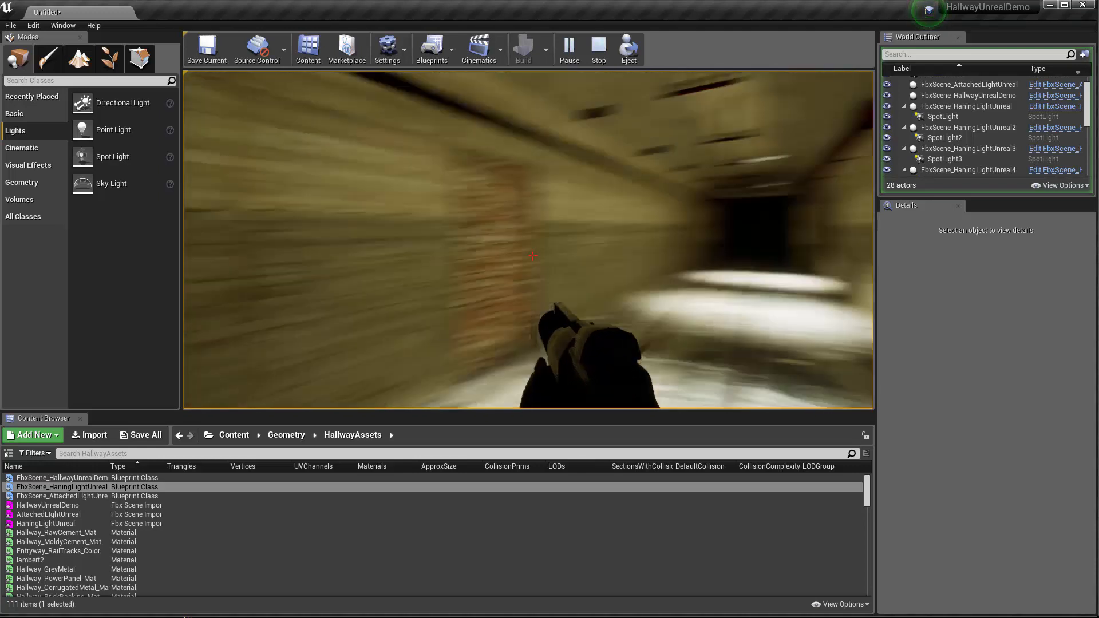
key("w")
key("w")
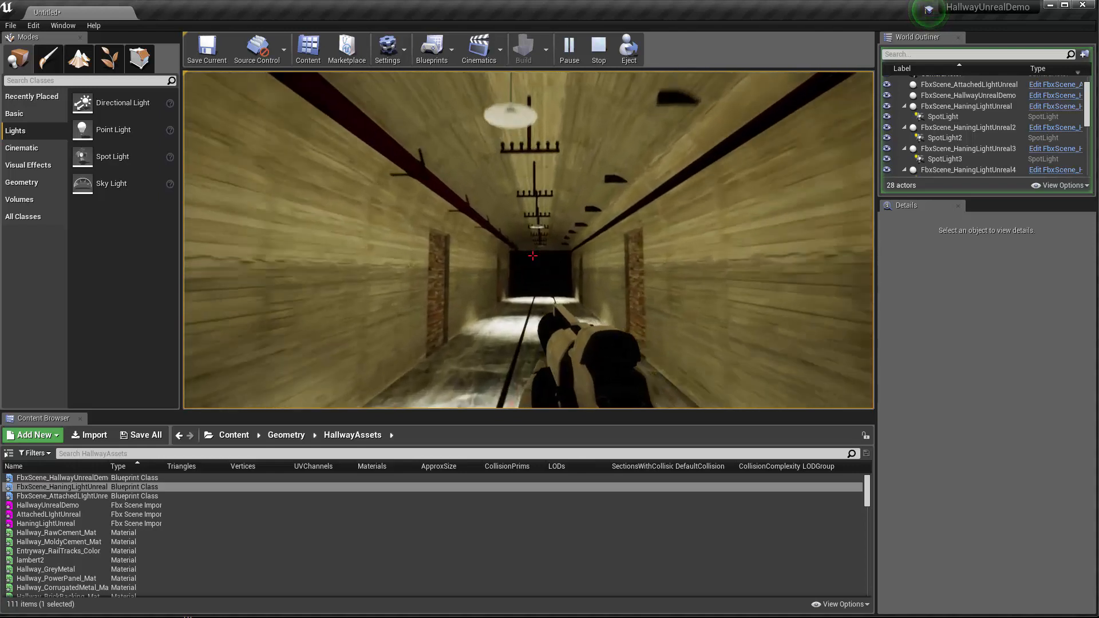
key("w")
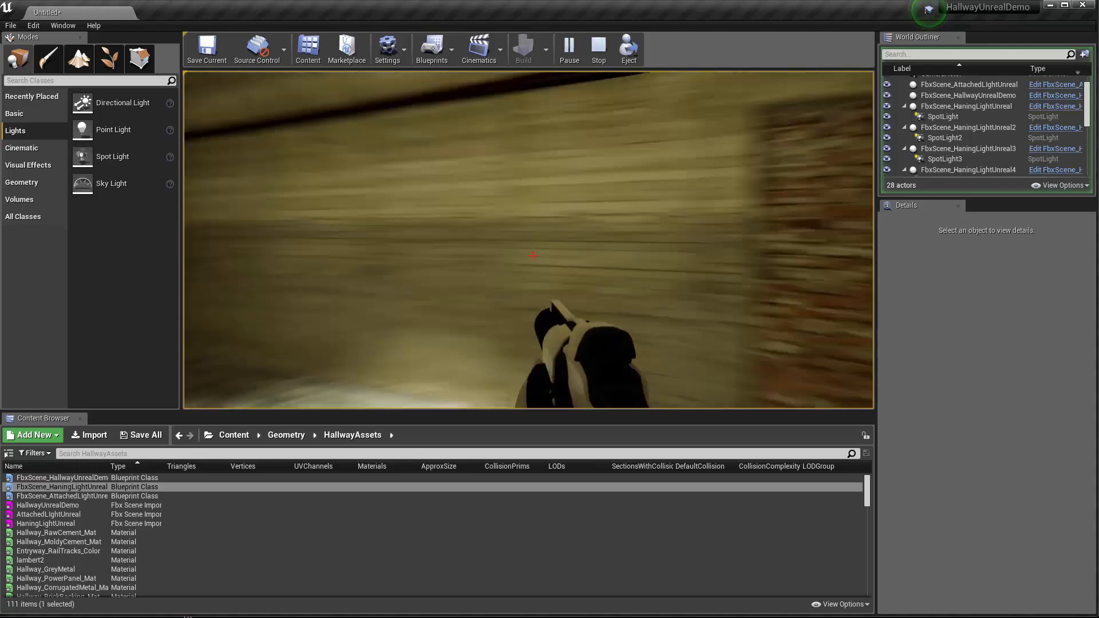
key("w")
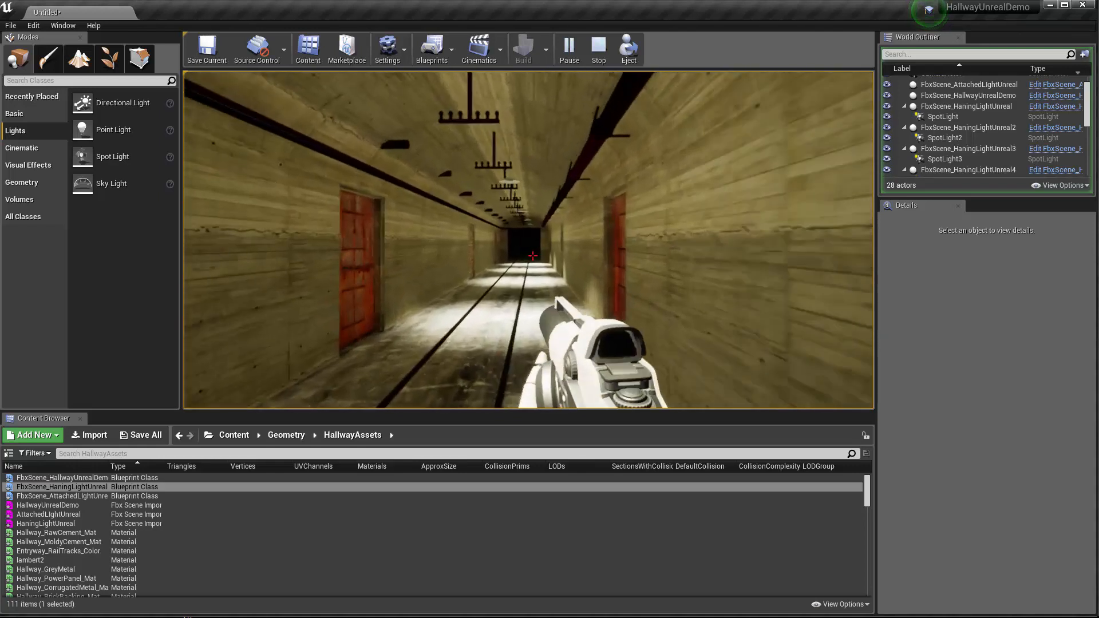
key("Escape")
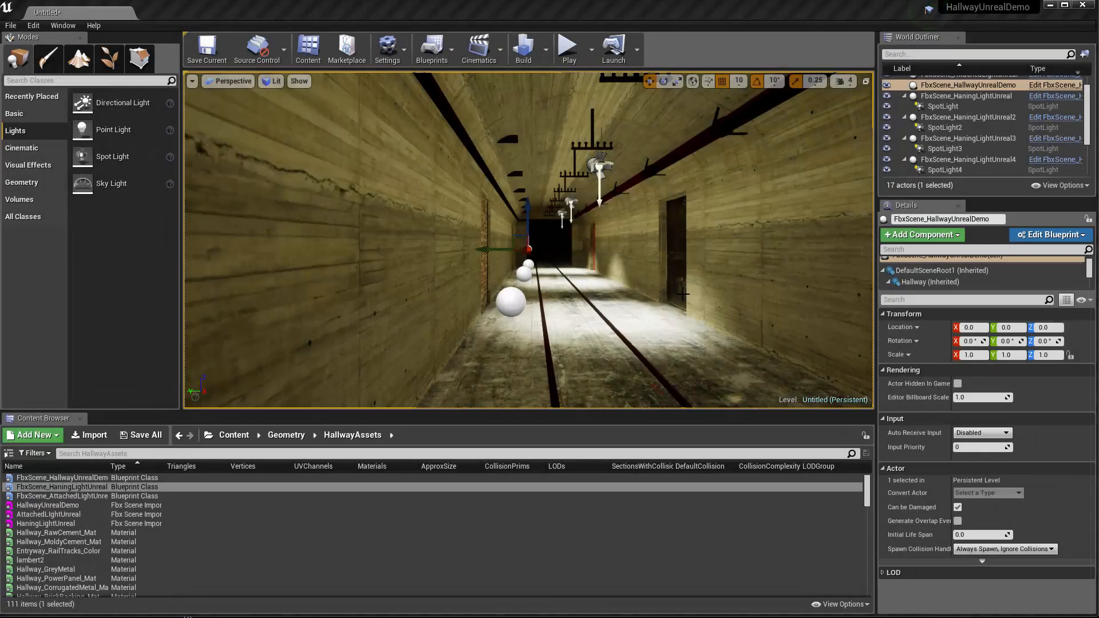
Select the Hallway_HangingLight mesh component of the third hanging light and open its Hallway_Light_Material for editing
middle_click_drag(675, 246, 714, 246)
middle_click_drag(619, 199, 618, 174)
scroll(619, 204, "up", 3)
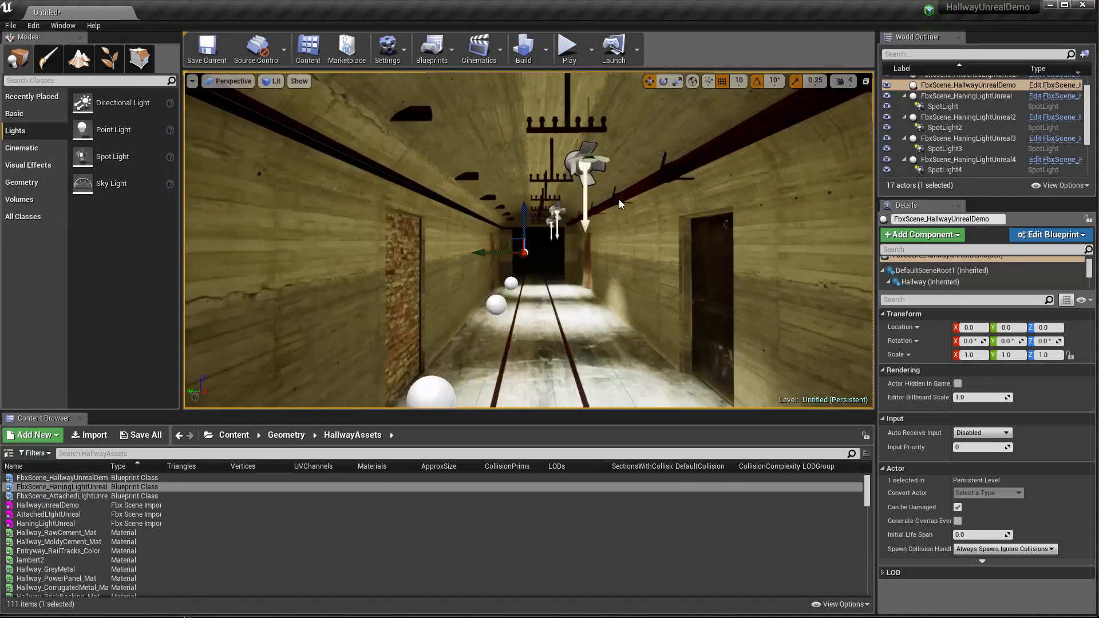
left_click(610, 129)
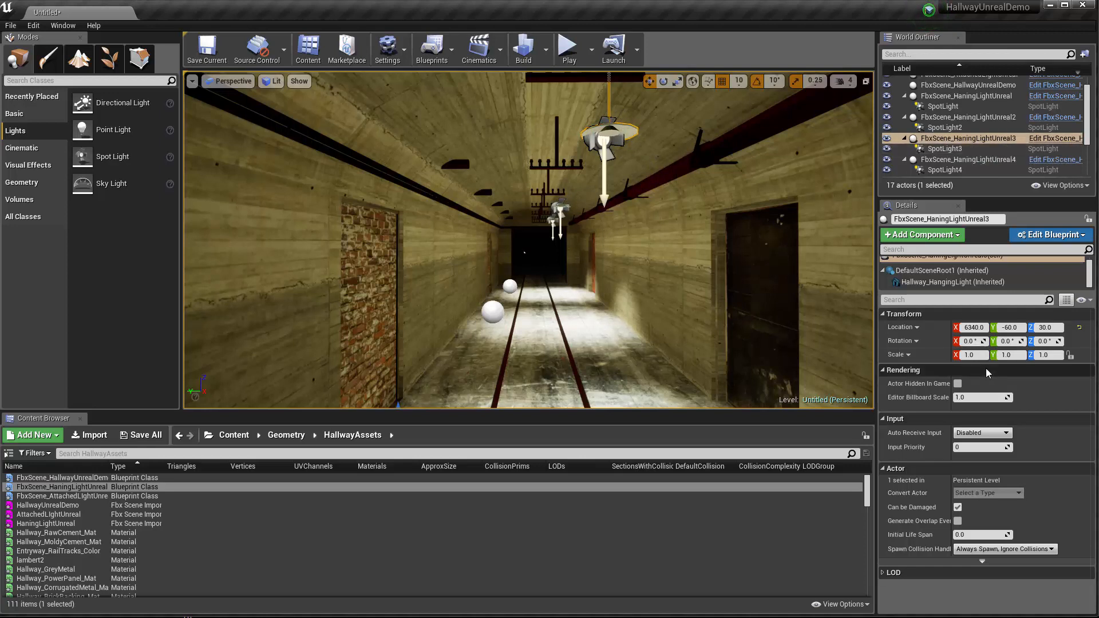
left_click(962, 283)
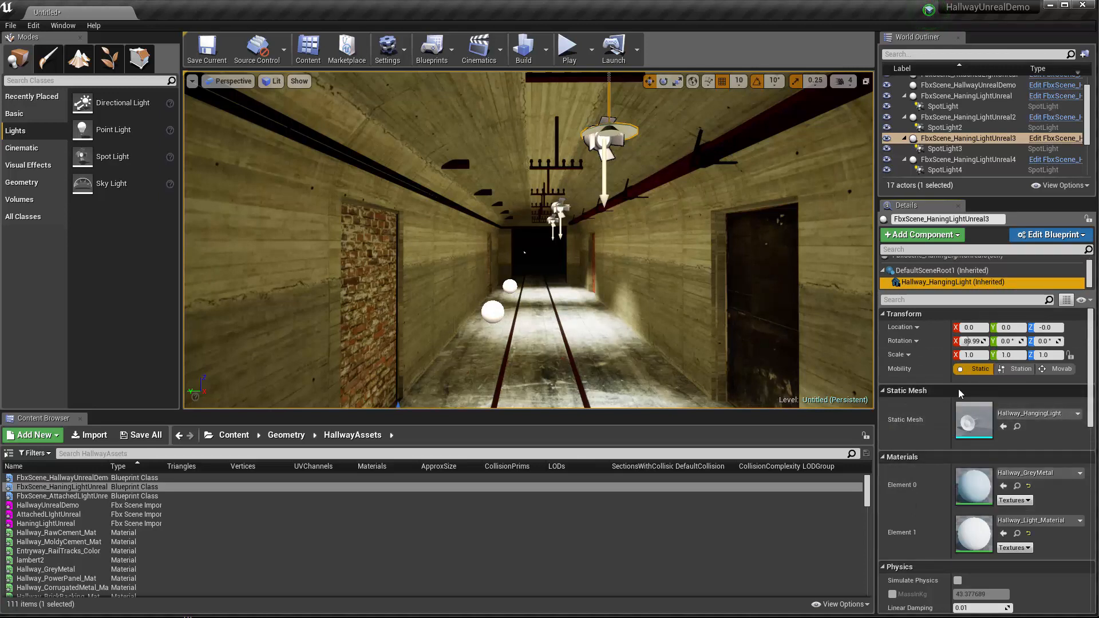
scroll(991, 485, "down", 2)
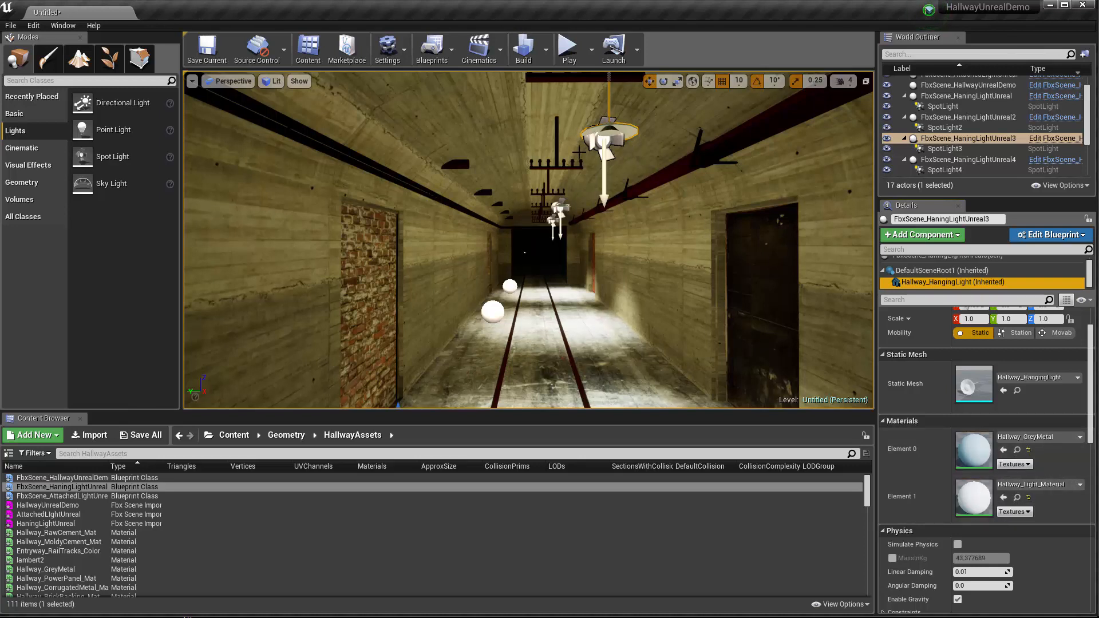
double_click(978, 502)
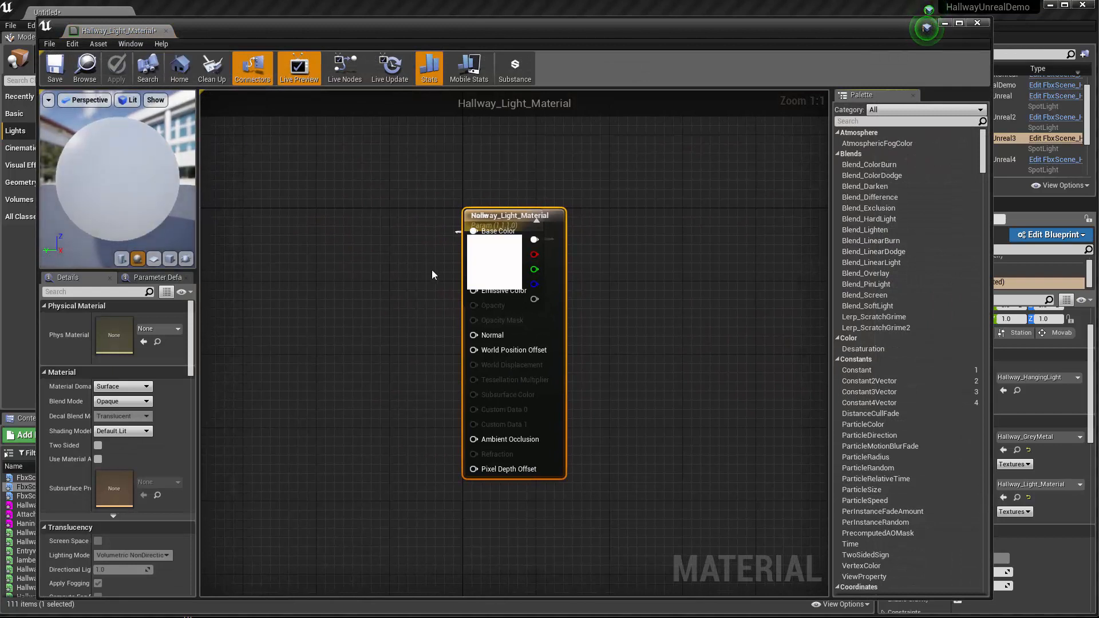
Separate the overlapping colour parameter and Hallway_Light_Material result nodes, placing them side by side in the material graph
left_click_drag(501, 215, 638, 224)
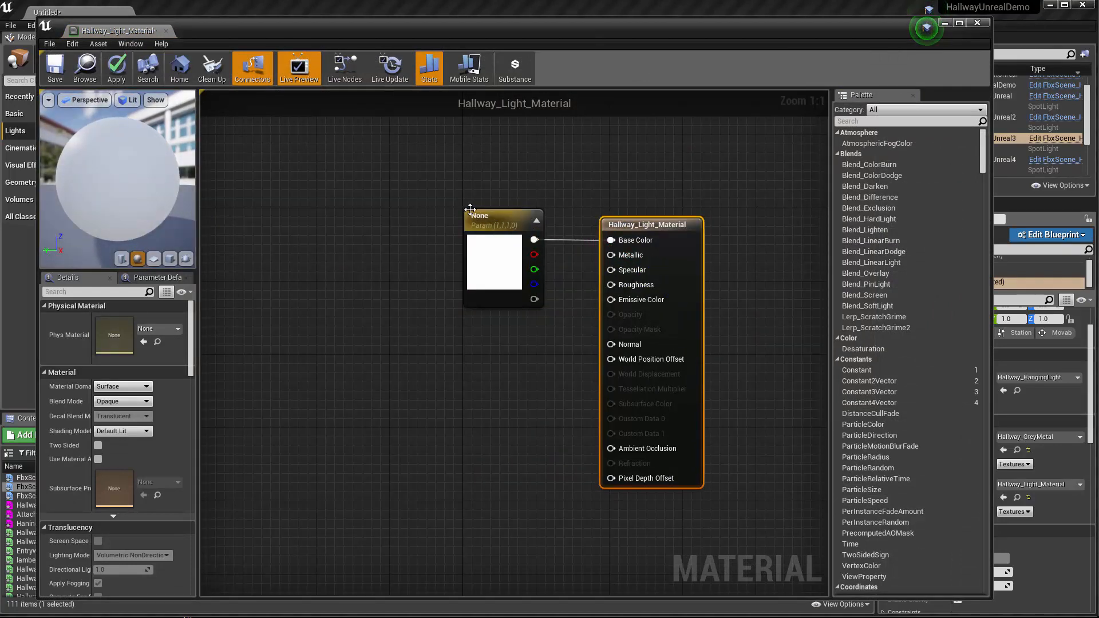
left_click_drag(495, 216, 461, 222)
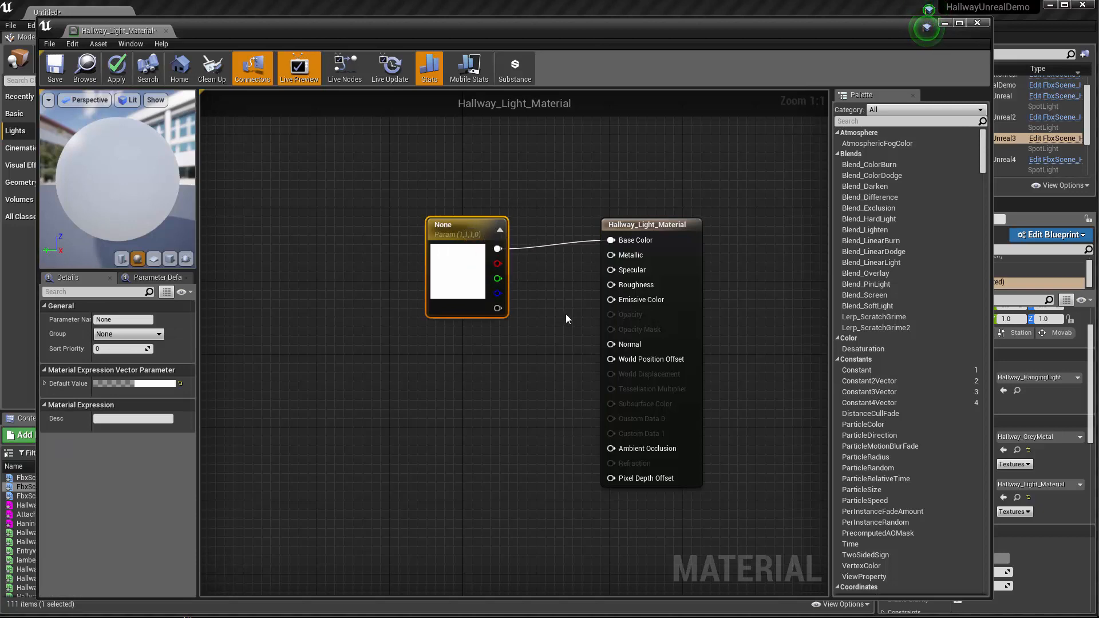
left_click_drag(661, 227, 641, 235)
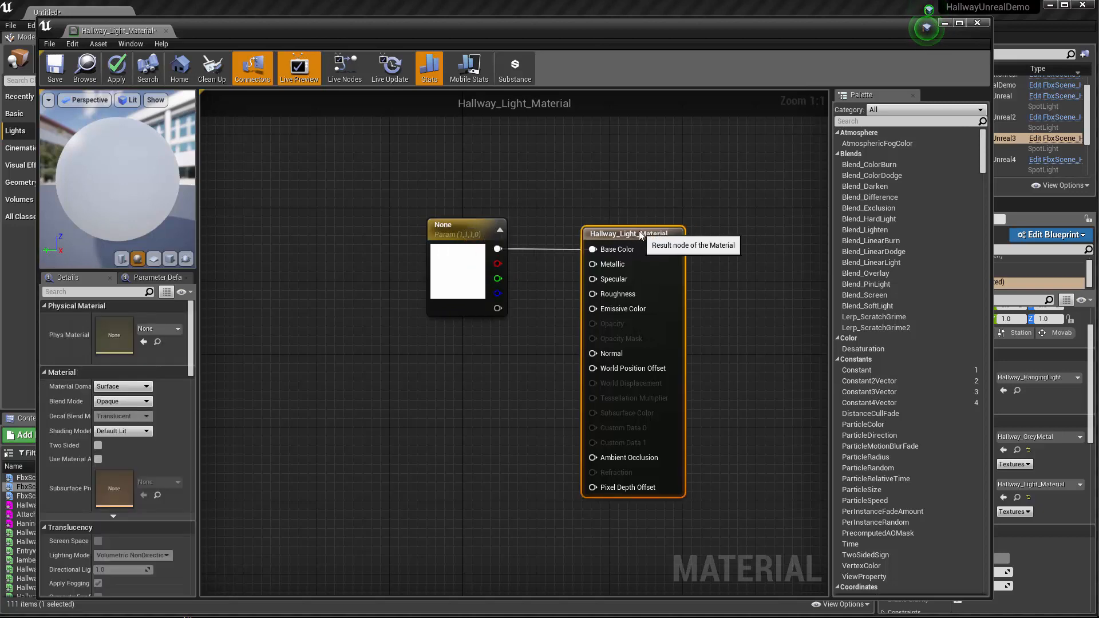
Set the colour parameter feeding Base Color to a warm cream of about R 1.0, G 0.934, B 0.735
double_click(465, 275)
left_click(548, 381)
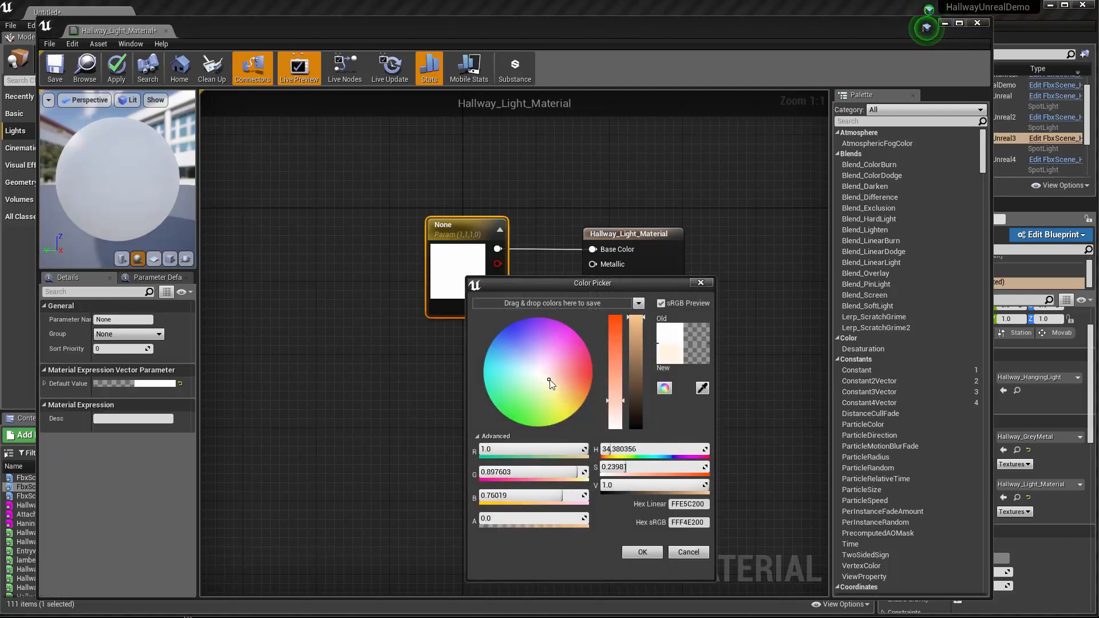
left_click_drag(548, 380, 549, 383)
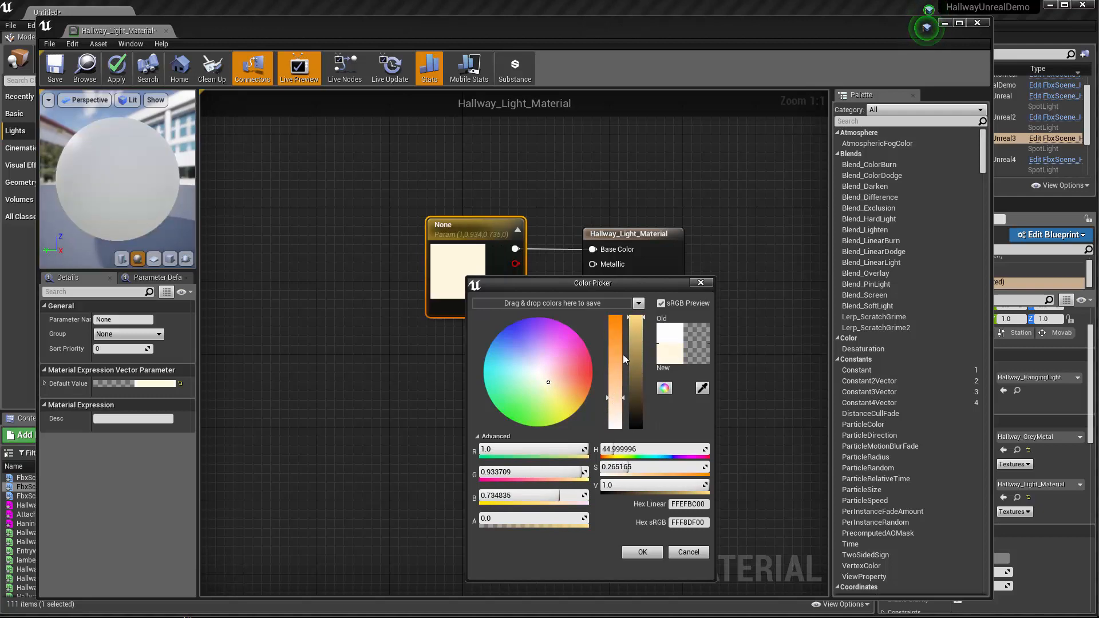
left_click(640, 552)
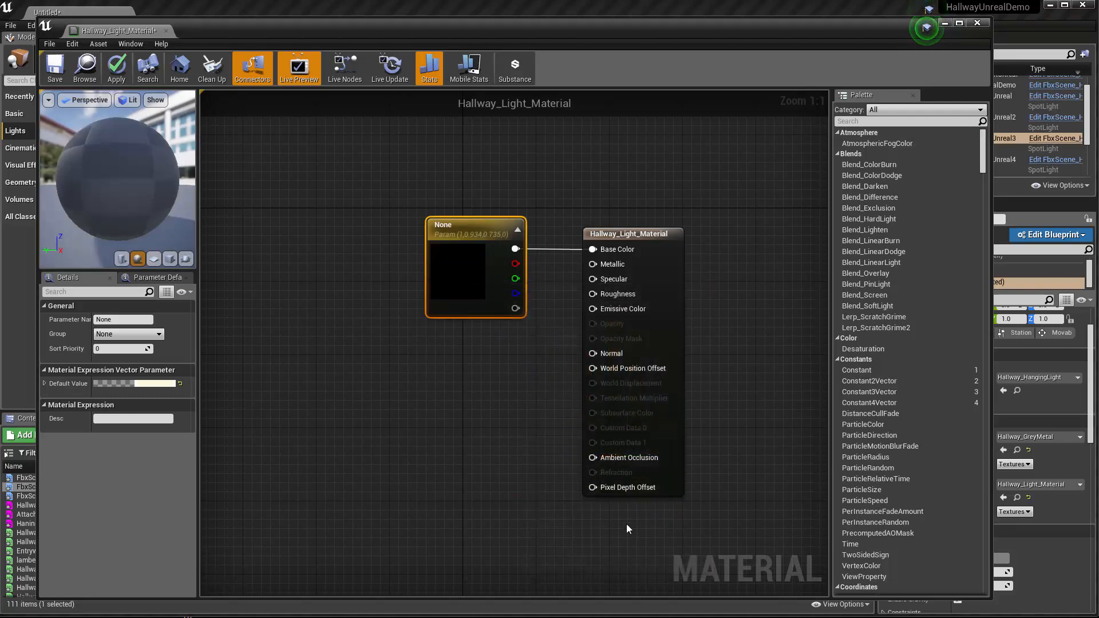
Duplicate the cream colour parameter below the original and connect the copy's colour output to the material's Emissive Color input
left_click_drag(476, 227, 457, 365)
key("ctrl+w")
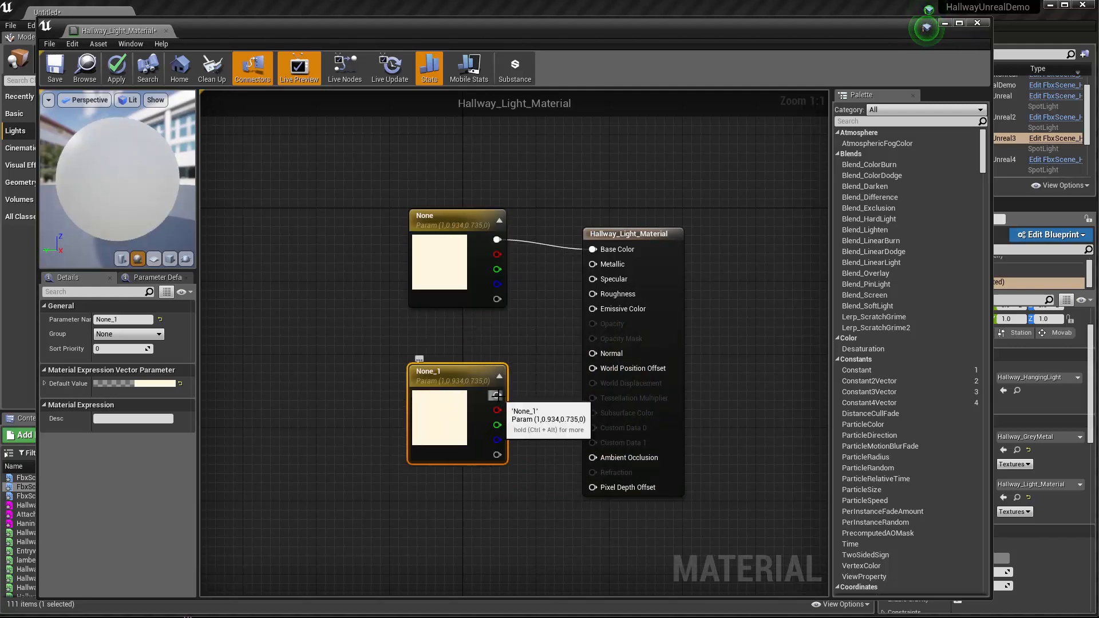
left_click_drag(495, 395, 559, 379)
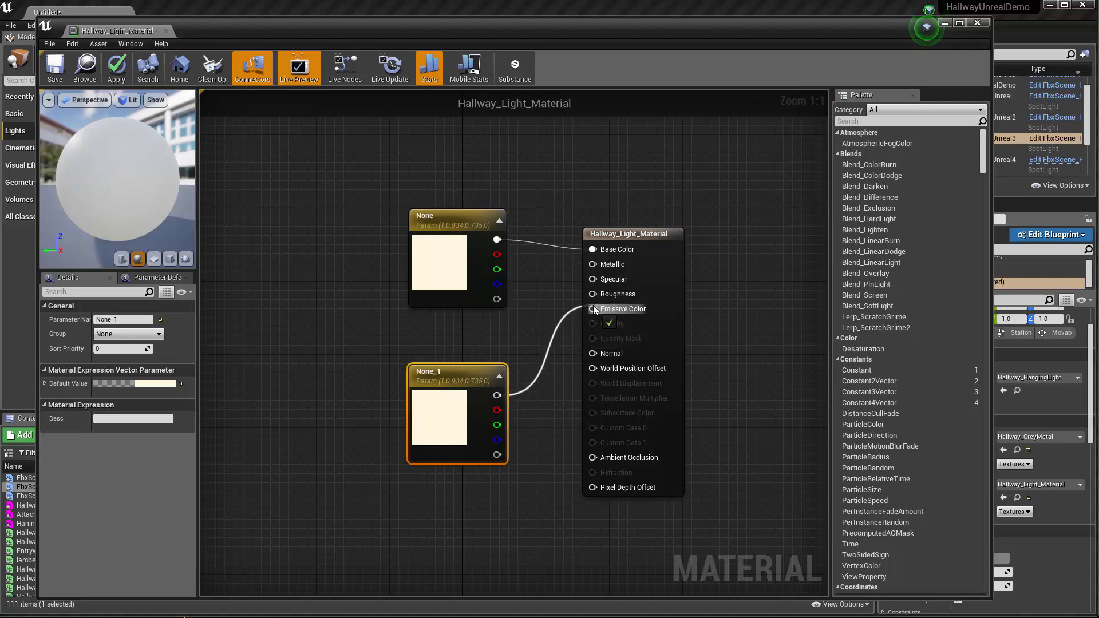
left_click_drag(593, 304, 593, 304)
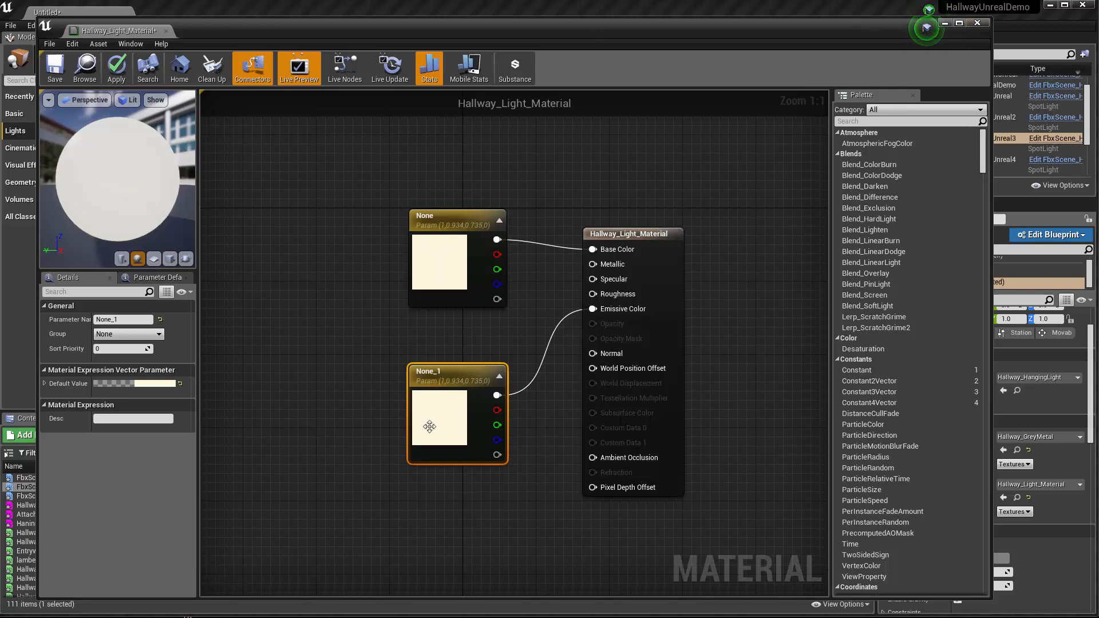
Close the material editor, applying the changes to the original Hallway_Light_Material, and inspect the hanging lights in the level viewport
left_click(977, 23)
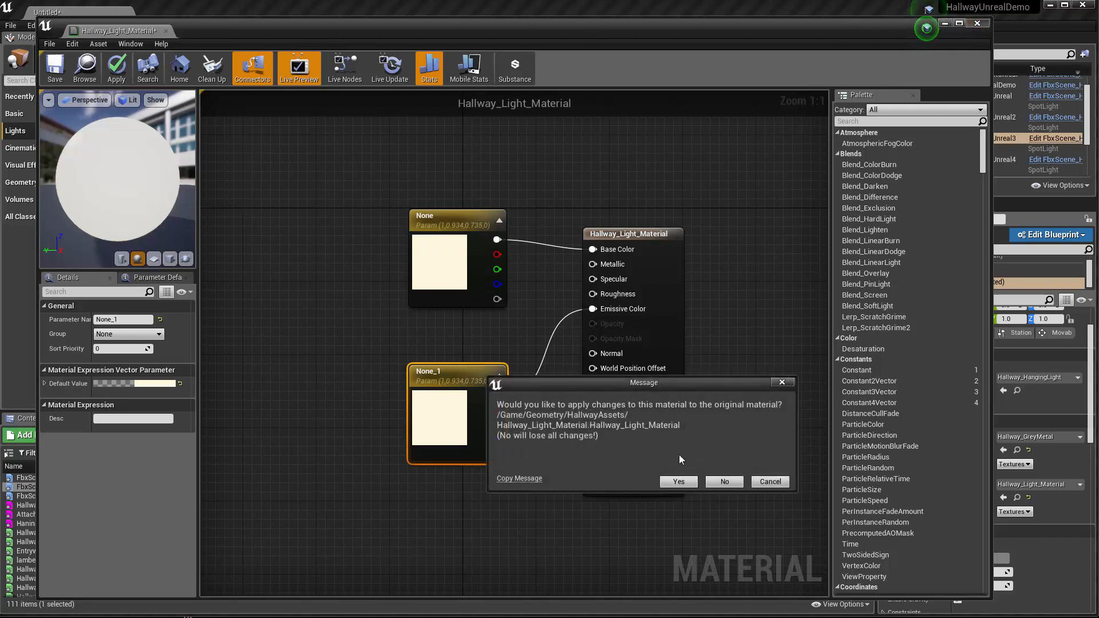
left_click(679, 482)
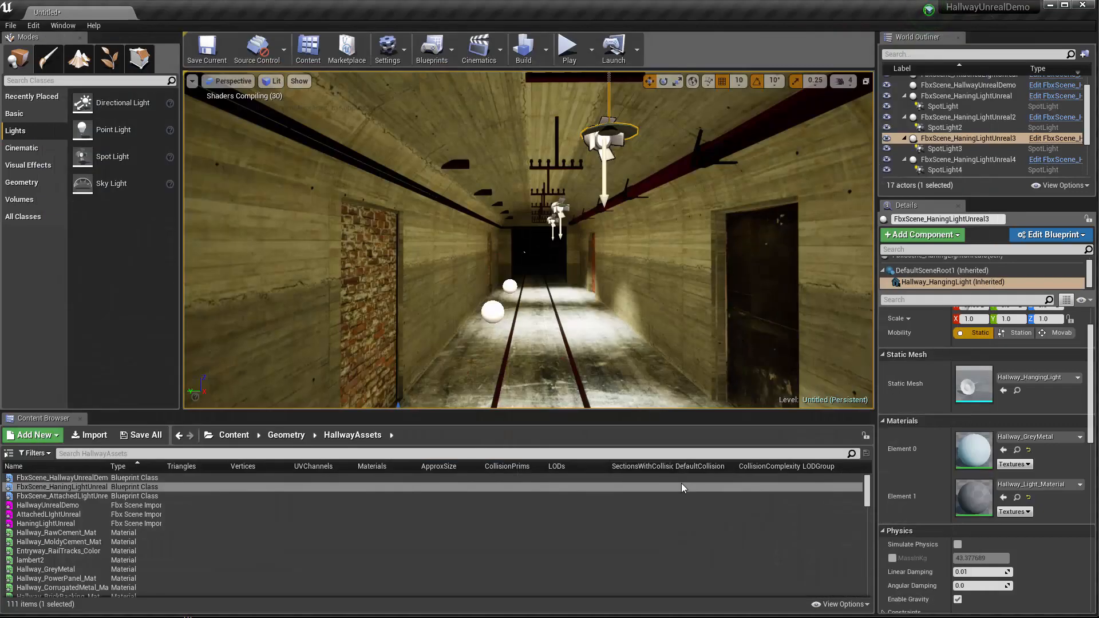
left_click_drag(529, 240, 503, 223, "alt")
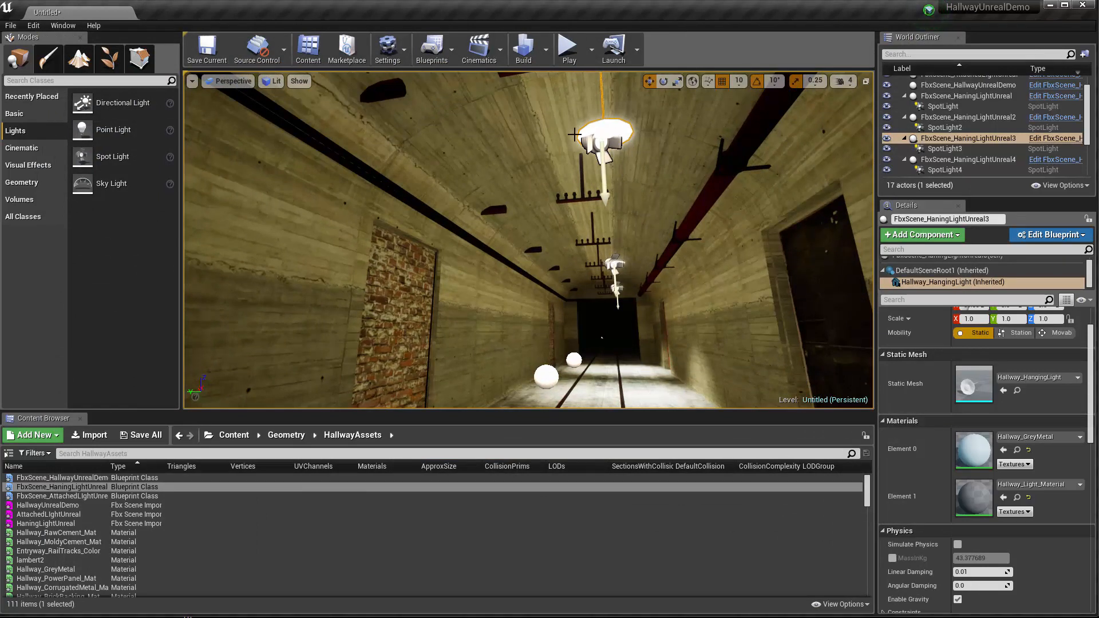
left_click_drag(612, 193, 608, 218, "alt")
left_click_drag(568, 342, 568, 344, "alt")
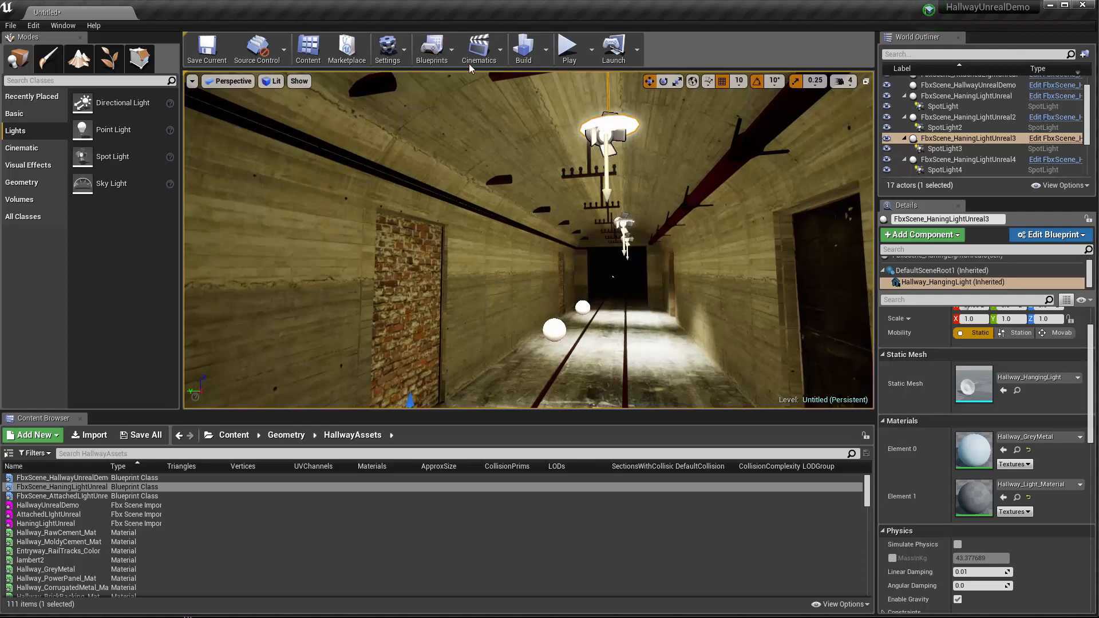
Play the level and walk along the corridor beneath the hanging lights to examine their emissive material
left_click(568, 48)
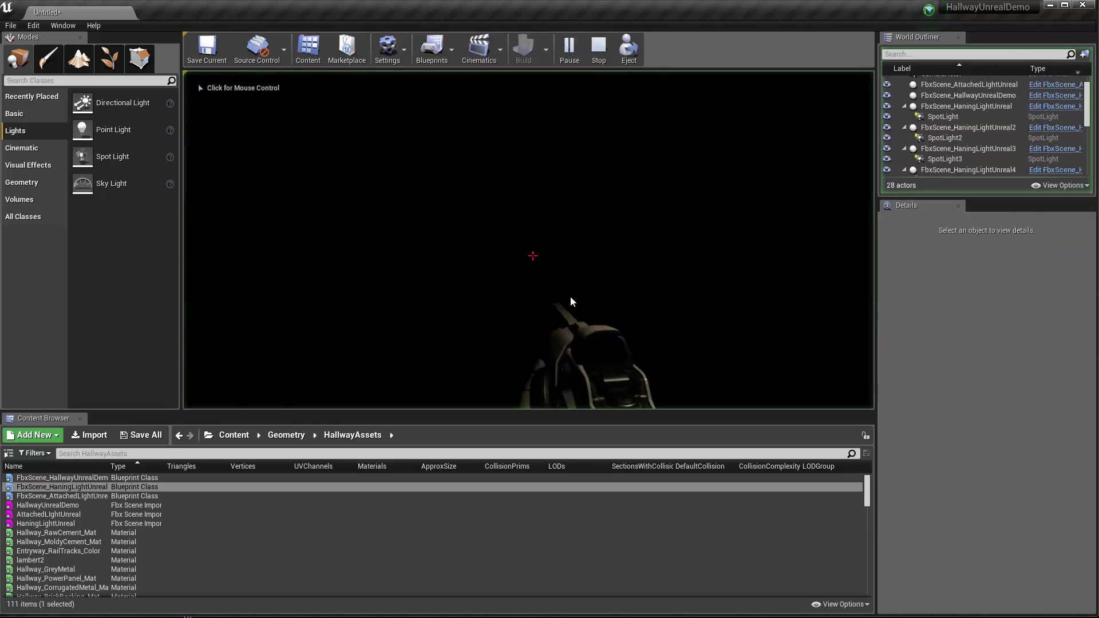
left_click(485, 295)
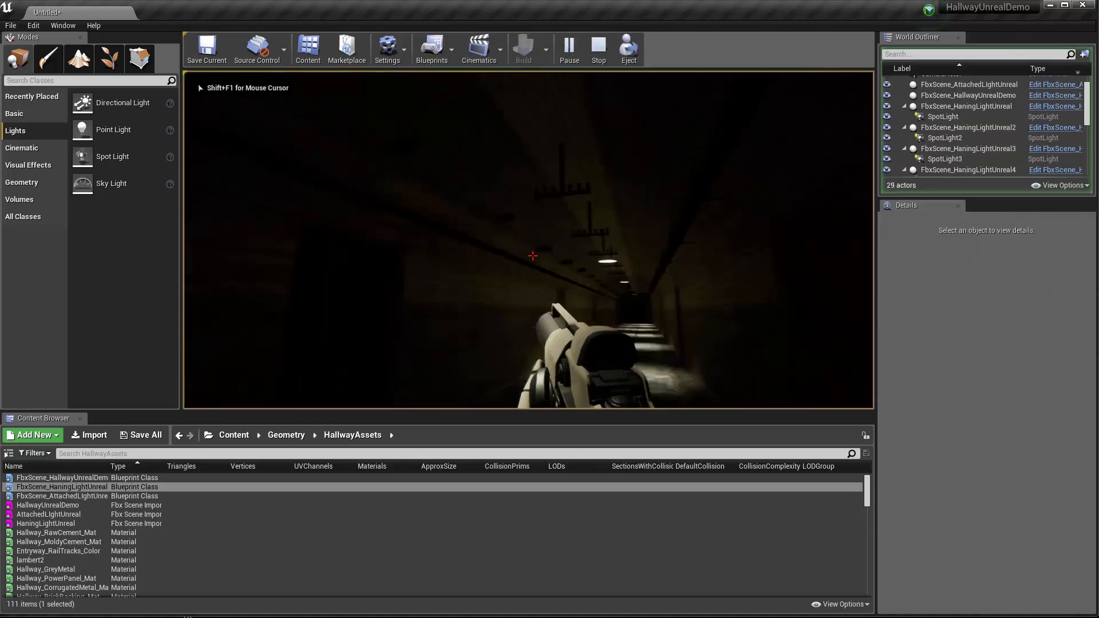
key("w")
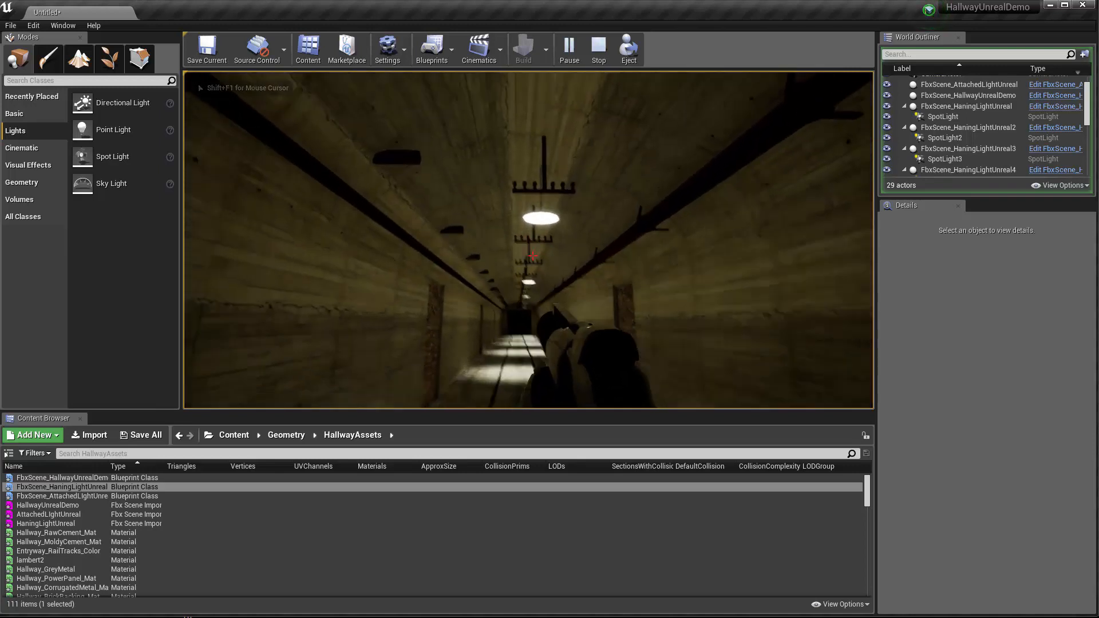
key("w")
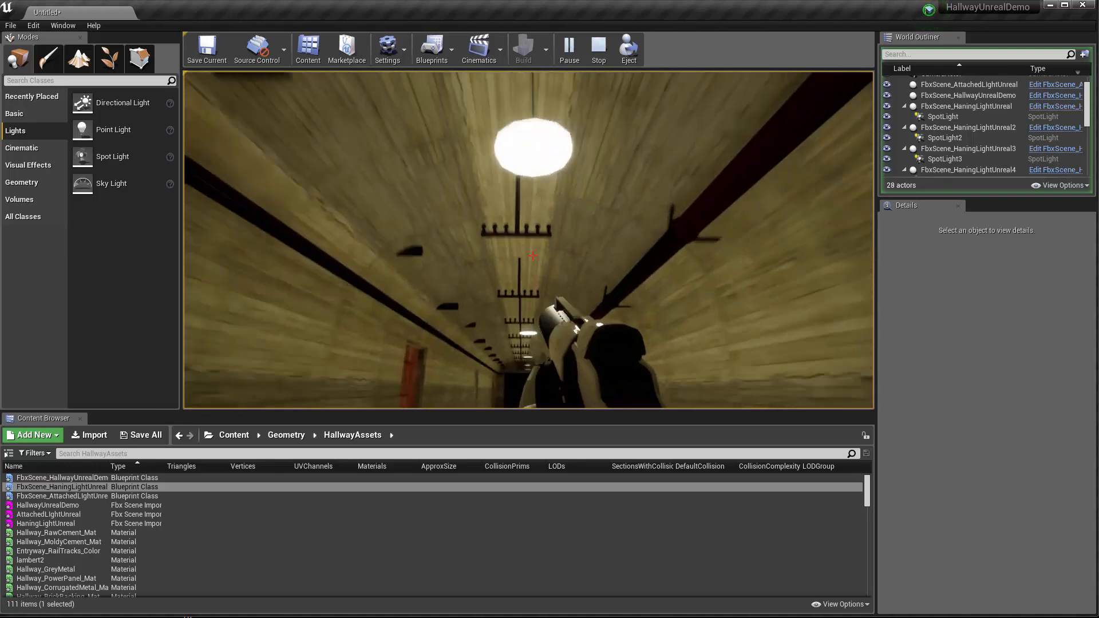
key("w")
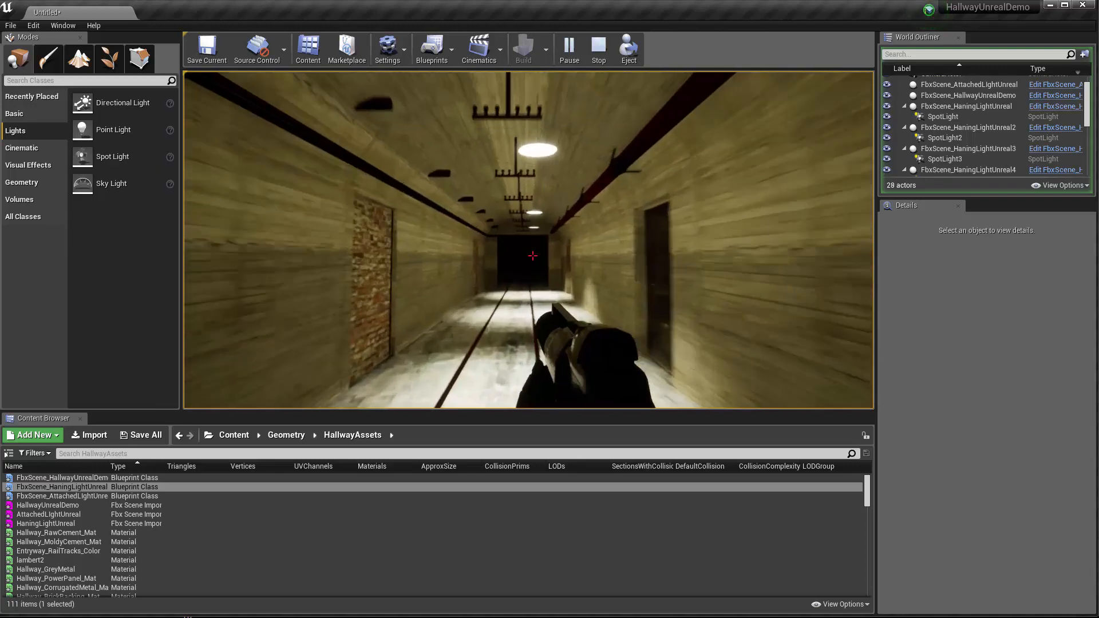
key("w")
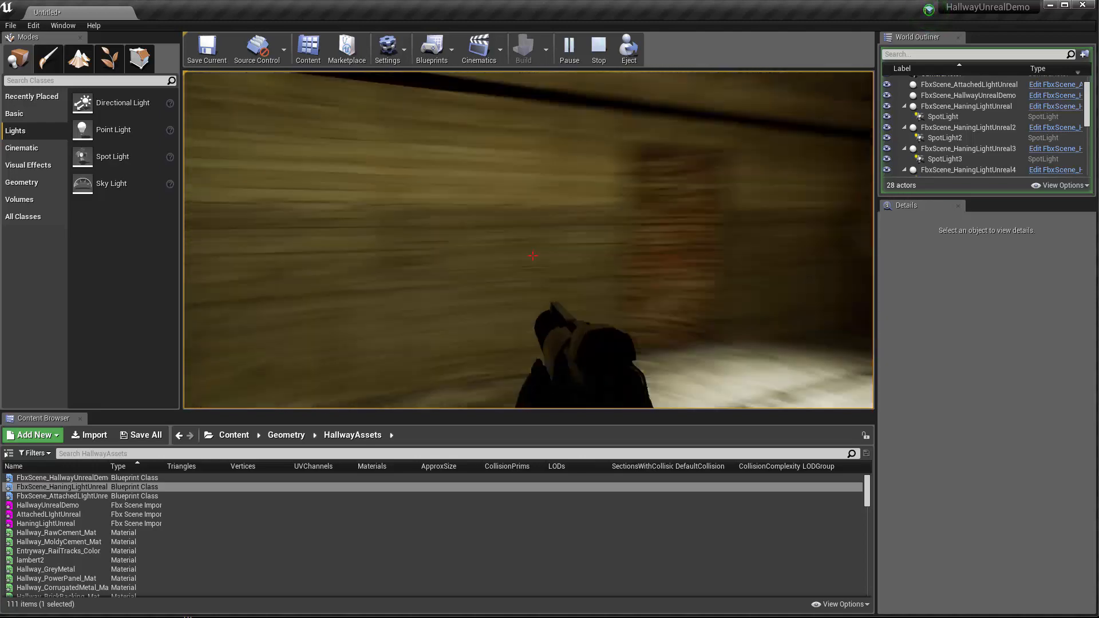